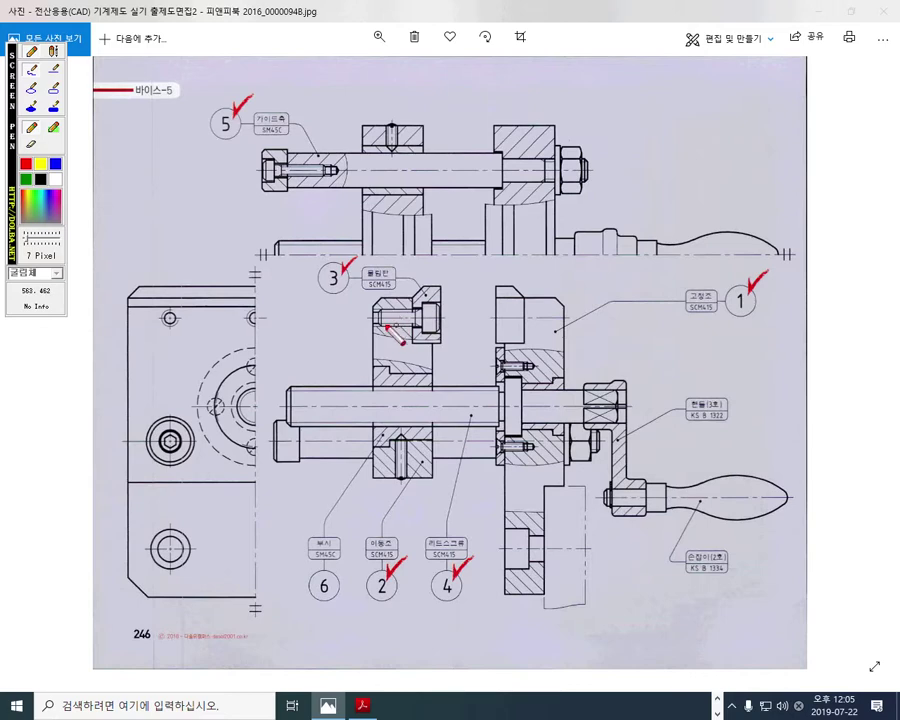
- Mark the bolt axis through the part 3 clamping plate with a red line, then clear the mark
{"action": "left_click_drag", "start_coordinate": [354, 319], "coordinate": [455, 320]}
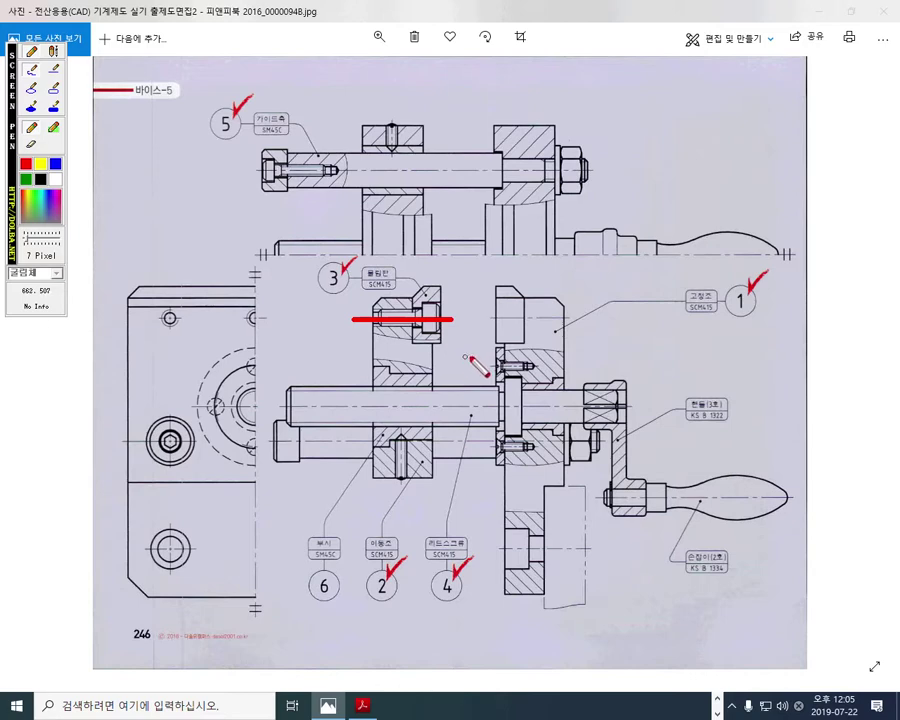
{"action": "key", "text": "Escape"}
{"action": "key", "text": "F12"}
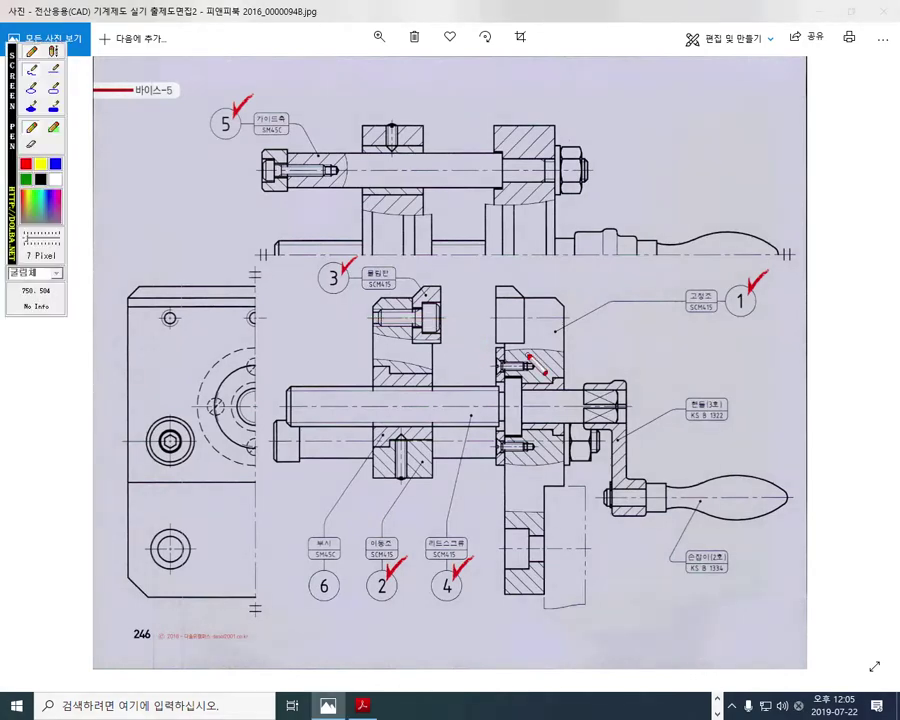
- Outline the part 6 bushing in red on the section view and sketch its flanged 3D shape beside its part number
{"action": "mouse_move", "coordinate": [437, 374]}
{"action": "left_mouse_down"}
{"action": "mouse_move", "coordinate": [402, 376]}
{"action": "mouse_move", "coordinate": [370, 363]}
{"action": "mouse_move", "coordinate": [370, 449]}
{"action": "mouse_move", "coordinate": [392, 439]}
{"action": "mouse_move", "coordinate": [446, 458]}
{"action": "mouse_move", "coordinate": [457, 441]}
{"action": "mouse_move", "coordinate": [451, 393]}
{"action": "left_mouse_up"}
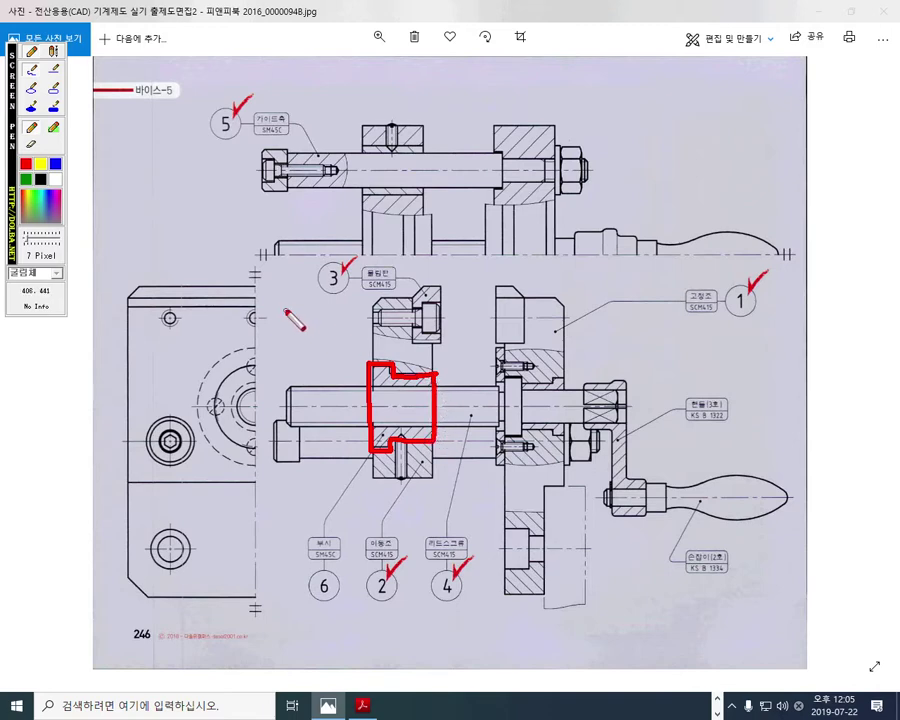
{"action": "mouse_move", "coordinate": [247, 518]}
{"action": "left_mouse_down"}
{"action": "mouse_move", "coordinate": [254, 612]}
{"action": "mouse_move", "coordinate": [261, 513]}
{"action": "mouse_move", "coordinate": [275, 509]}
{"action": "mouse_move", "coordinate": [289, 521]}
{"action": "mouse_move", "coordinate": [284, 612]}
{"action": "mouse_move", "coordinate": [265, 630]}
{"action": "left_mouse_up"}
{"action": "mouse_move", "coordinate": [289, 533]}
{"action": "left_mouse_down"}
{"action": "mouse_move", "coordinate": [329, 543]}
{"action": "mouse_move", "coordinate": [311, 619]}
{"action": "left_mouse_up"}
{"action": "mouse_move", "coordinate": [253, 537]}
{"action": "left_mouse_down"}
{"action": "mouse_move", "coordinate": [240, 544]}
{"action": "mouse_move", "coordinate": [242, 588]}
{"action": "mouse_move", "coordinate": [258, 530]}
{"action": "mouse_move", "coordinate": [248, 595]}
{"action": "left_mouse_up"}
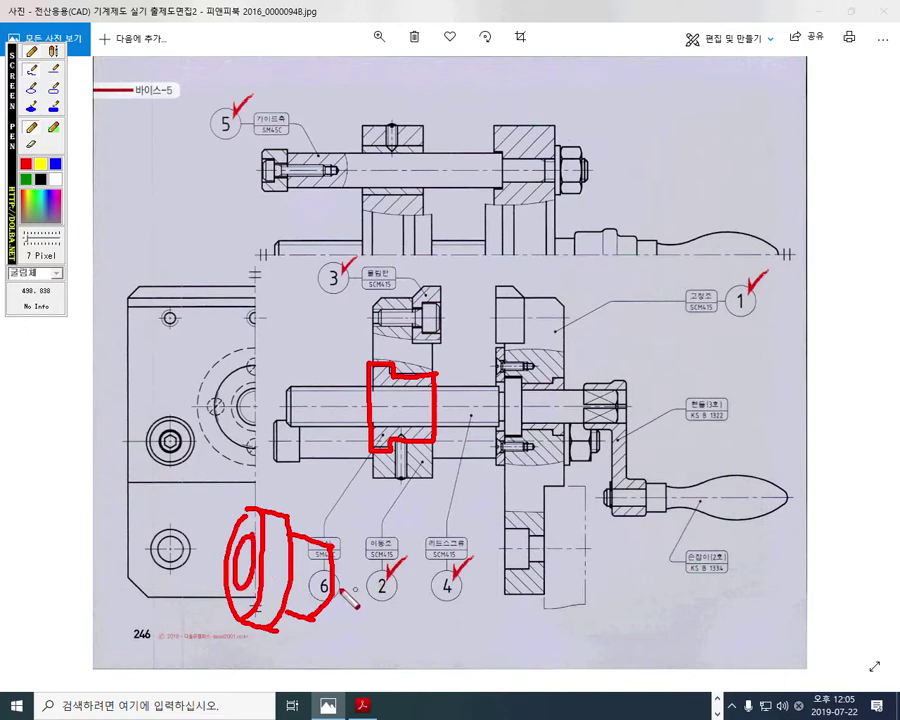
- Handwrite the bushing name variants 부시 · 부싱 · 부쉬 in red below the part numbers
{"action": "mouse_move", "coordinate": [350, 606]}
{"action": "left_mouse_down"}
{"action": "mouse_move", "coordinate": [350, 638]}
{"action": "mouse_move", "coordinate": [378, 643]}
{"action": "left_mouse_up"}
{"action": "left_click_drag", "start_coordinate": [360, 645], "coordinate": [360, 668]}
{"action": "left_click_drag", "start_coordinate": [392, 605], "coordinate": [380, 652]}
{"action": "left_click_drag", "start_coordinate": [390, 626], "coordinate": [405, 652]}
{"action": "left_click_drag", "start_coordinate": [420, 600], "coordinate": [421, 662]}
{"action": "left_click", "coordinate": [444, 630]}
{"action": "left_click_drag", "start_coordinate": [478, 612], "coordinate": [478, 630]}
{"action": "mouse_move", "coordinate": [487, 612]}
{"action": "left_mouse_down"}
{"action": "mouse_move", "coordinate": [486, 630]}
{"action": "mouse_move", "coordinate": [500, 632]}
{"action": "left_mouse_up"}
{"action": "left_click_drag", "start_coordinate": [486, 634], "coordinate": [486, 660]}
{"action": "left_click_drag", "start_coordinate": [512, 606], "coordinate": [500, 640]}
{"action": "mouse_move", "coordinate": [508, 622]}
{"action": "left_mouse_down"}
{"action": "mouse_move", "coordinate": [527, 640]}
{"action": "mouse_move", "coordinate": [530, 660]}
{"action": "left_mouse_up"}
{"action": "left_click", "coordinate": [555, 628]}
{"action": "mouse_move", "coordinate": [574, 600]}
{"action": "left_mouse_down"}
{"action": "mouse_move", "coordinate": [574, 632]}
{"action": "mouse_move", "coordinate": [589, 628]}
{"action": "left_mouse_up"}
{"action": "mouse_move", "coordinate": [574, 617]}
{"action": "left_mouse_down"}
{"action": "mouse_move", "coordinate": [589, 617]}
{"action": "mouse_move", "coordinate": [600, 638]}
{"action": "left_mouse_up"}
{"action": "left_click_drag", "start_coordinate": [584, 640], "coordinate": [584, 662]}
{"action": "left_click_drag", "start_coordinate": [612, 598], "coordinate": [600, 630]}
{"action": "mouse_move", "coordinate": [609, 614]}
{"action": "left_mouse_down"}
{"action": "mouse_move", "coordinate": [630, 636]}
{"action": "mouse_move", "coordinate": [614, 662]}
{"action": "left_mouse_up"}
{"action": "left_click_drag", "start_coordinate": [636, 582], "coordinate": [641, 652]}
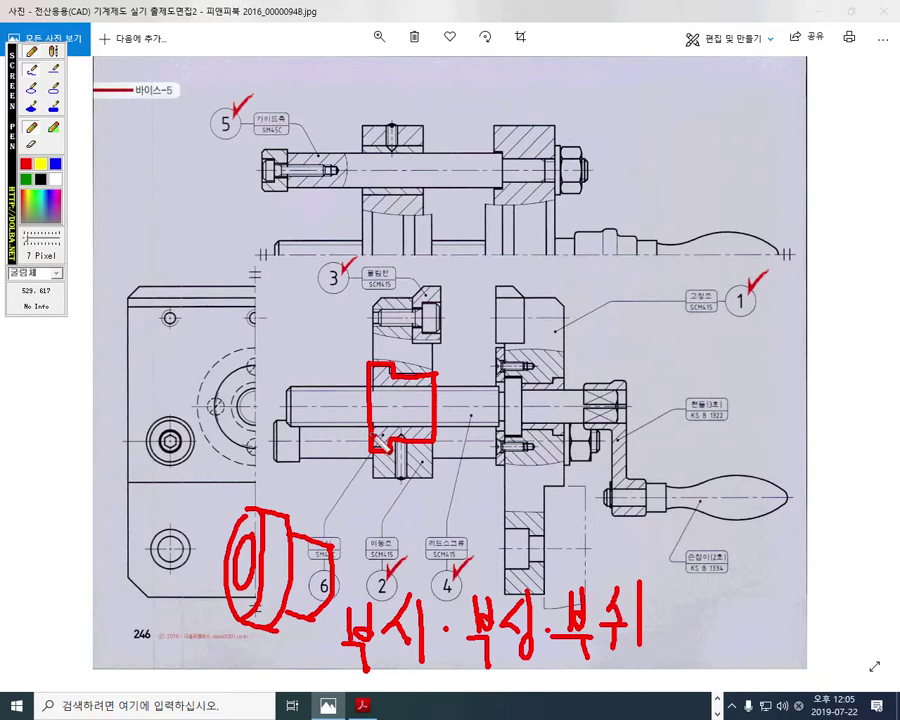
- Clear the pen marks and trace the stepped bushing outline again in red around the lead screw
{"action": "right_click", "coordinate": [455, 412]}
{"action": "key", "text": "ctrl+shift+p"}
{"action": "mouse_move", "coordinate": [375, 367]}
{"action": "left_mouse_down"}
{"action": "mouse_move", "coordinate": [375, 458]}
{"action": "mouse_move", "coordinate": [437, 436]}
{"action": "mouse_move", "coordinate": [425, 367]}
{"action": "mouse_move", "coordinate": [372, 362]}
{"action": "left_mouse_up"}
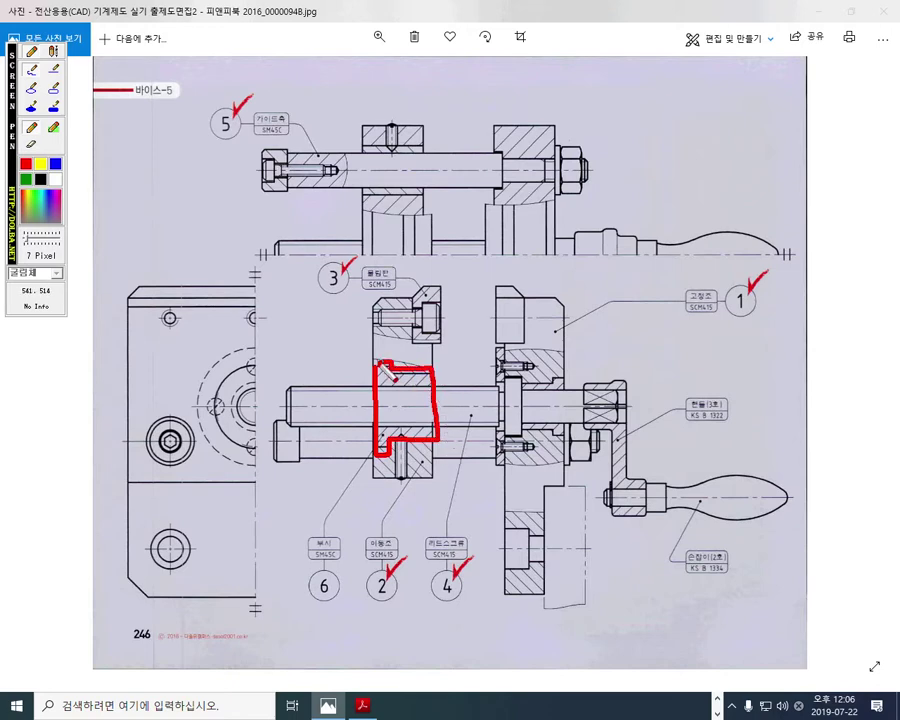
{"action": "left_click_drag", "start_coordinate": [390, 437], "coordinate": [420, 446]}
{"action": "key", "text": "Escape"}
- Outline the bushing in red and the pointed set screw beneath it in green on an enlarged section view
{"action": "scroll", "coordinate": [418, 472], "scroll_direction": "up", "scroll_amount": 1, "text": "ctrl"}
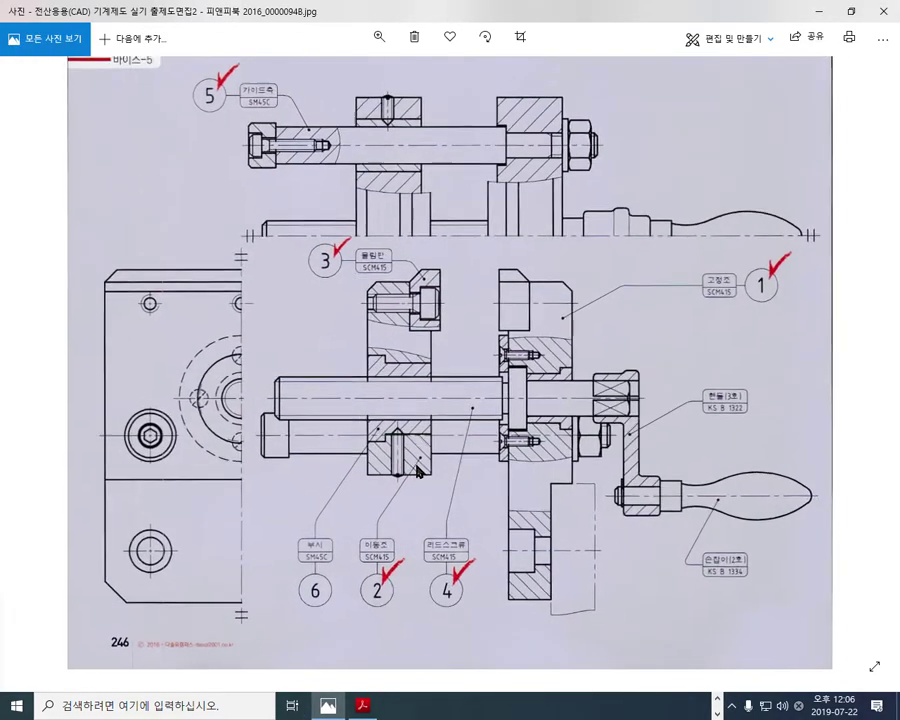
{"action": "scroll", "coordinate": [418, 472], "scroll_direction": "up", "scroll_amount": 4, "text": "ctrl"}
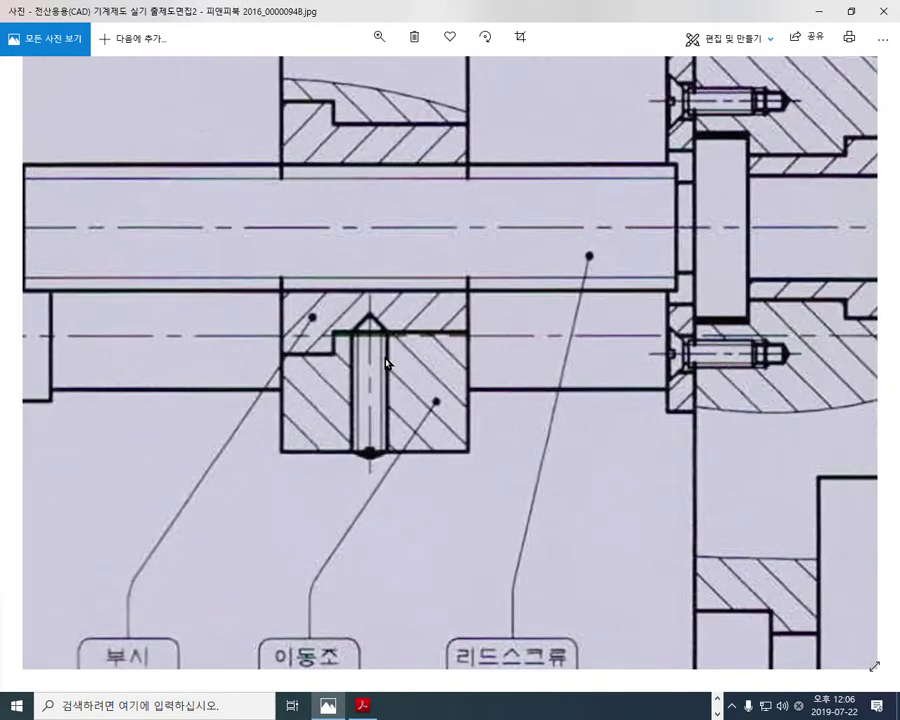
{"action": "key", "text": "ctrl+shift+d"}
{"action": "mouse_move", "coordinate": [280, 95]}
{"action": "left_mouse_down"}
{"action": "mouse_move", "coordinate": [271, 330]}
{"action": "mouse_move", "coordinate": [328, 350]}
{"action": "mouse_move", "coordinate": [370, 333]}
{"action": "mouse_move", "coordinate": [465, 333]}
{"action": "mouse_move", "coordinate": [465, 207]}
{"action": "mouse_move", "coordinate": [426, 120]}
{"action": "mouse_move", "coordinate": [333, 124]}
{"action": "mouse_move", "coordinate": [275, 100]}
{"action": "left_mouse_up"}
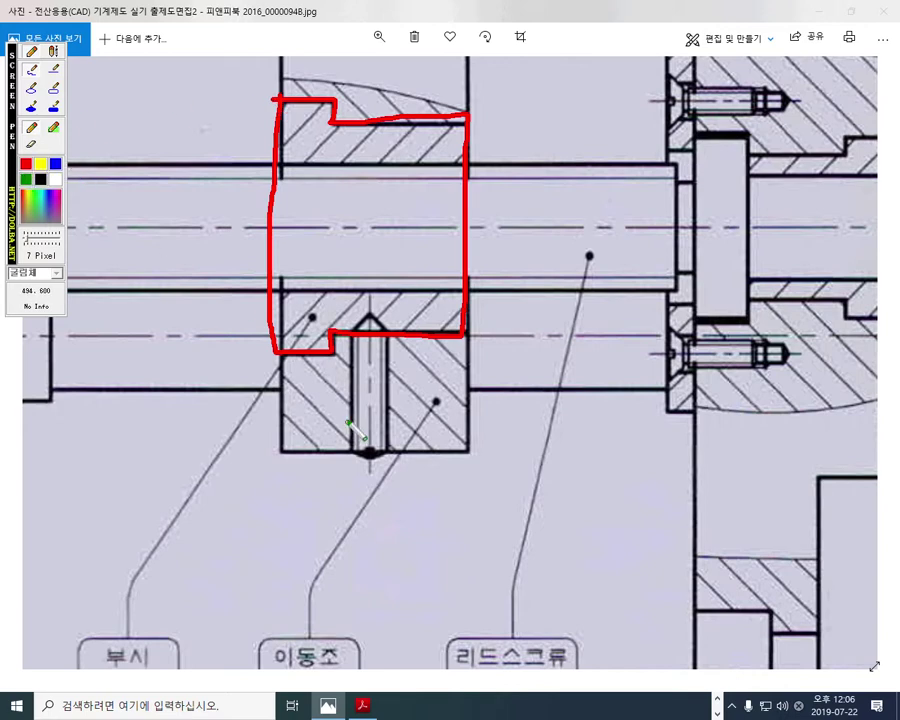
{"action": "mouse_move", "coordinate": [350, 456]}
{"action": "left_mouse_down"}
{"action": "mouse_move", "coordinate": [350, 345]}
{"action": "mouse_move", "coordinate": [368, 316]}
{"action": "mouse_move", "coordinate": [385, 333]}
{"action": "mouse_move", "coordinate": [392, 456]}
{"action": "mouse_move", "coordinate": [372, 466]}
{"action": "mouse_move", "coordinate": [350, 452]}
{"action": "left_mouse_up"}
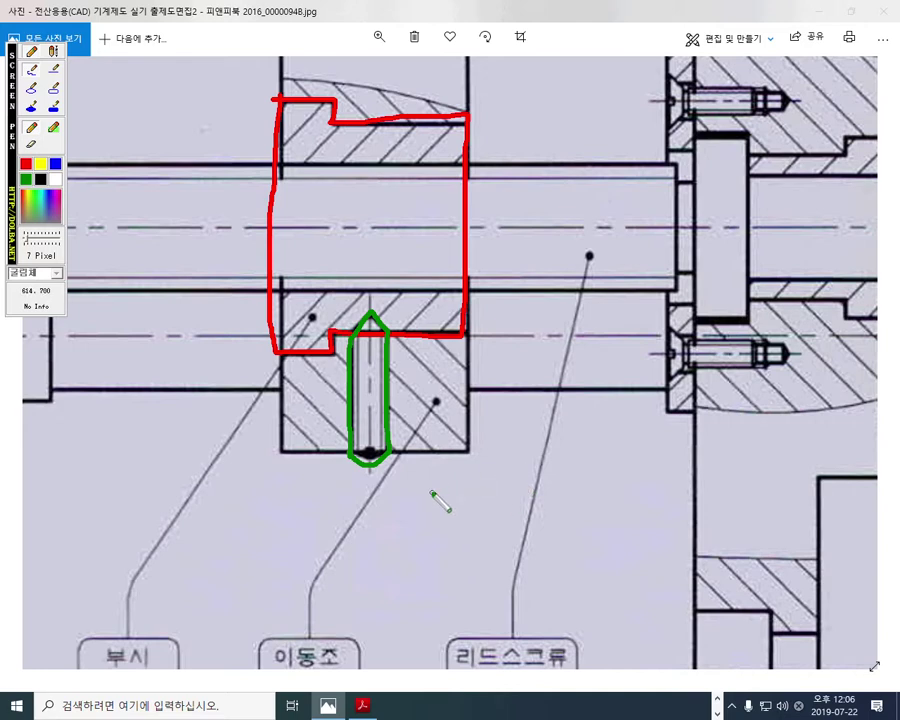
- Label the outlined set screw 세트 스크류 in green with a leader line, and underline 스크류
{"action": "left_click_drag", "start_coordinate": [384, 470], "coordinate": [426, 511]}
{"action": "mouse_move", "coordinate": [457, 466]}
{"action": "left_mouse_down"}
{"action": "mouse_move", "coordinate": [433, 535]}
{"action": "mouse_move", "coordinate": [462, 528]}
{"action": "mouse_move", "coordinate": [470, 508]}
{"action": "left_mouse_up"}
{"action": "mouse_move", "coordinate": [470, 482]}
{"action": "left_mouse_down"}
{"action": "mouse_move", "coordinate": [472, 535]}
{"action": "mouse_move", "coordinate": [487, 540]}
{"action": "left_mouse_up"}
{"action": "mouse_move", "coordinate": [506, 488]}
{"action": "left_mouse_down"}
{"action": "mouse_move", "coordinate": [530, 487]}
{"action": "mouse_move", "coordinate": [533, 520]}
{"action": "mouse_move", "coordinate": [546, 537]}
{"action": "left_mouse_up"}
{"action": "mouse_move", "coordinate": [588, 470]}
{"action": "left_mouse_down"}
{"action": "mouse_move", "coordinate": [582, 490]}
{"action": "mouse_move", "coordinate": [597, 500]}
{"action": "mouse_move", "coordinate": [598, 518]}
{"action": "mouse_move", "coordinate": [622, 478]}
{"action": "mouse_move", "coordinate": [638, 497]}
{"action": "left_mouse_up"}
{"action": "left_click_drag", "start_coordinate": [604, 520], "coordinate": [644, 520]}
{"action": "mouse_move", "coordinate": [647, 462]}
{"action": "left_mouse_down"}
{"action": "mouse_move", "coordinate": [666, 474]}
{"action": "mouse_move", "coordinate": [662, 494]}
{"action": "mouse_move", "coordinate": [678, 494]}
{"action": "mouse_move", "coordinate": [676, 528]}
{"action": "left_mouse_up"}
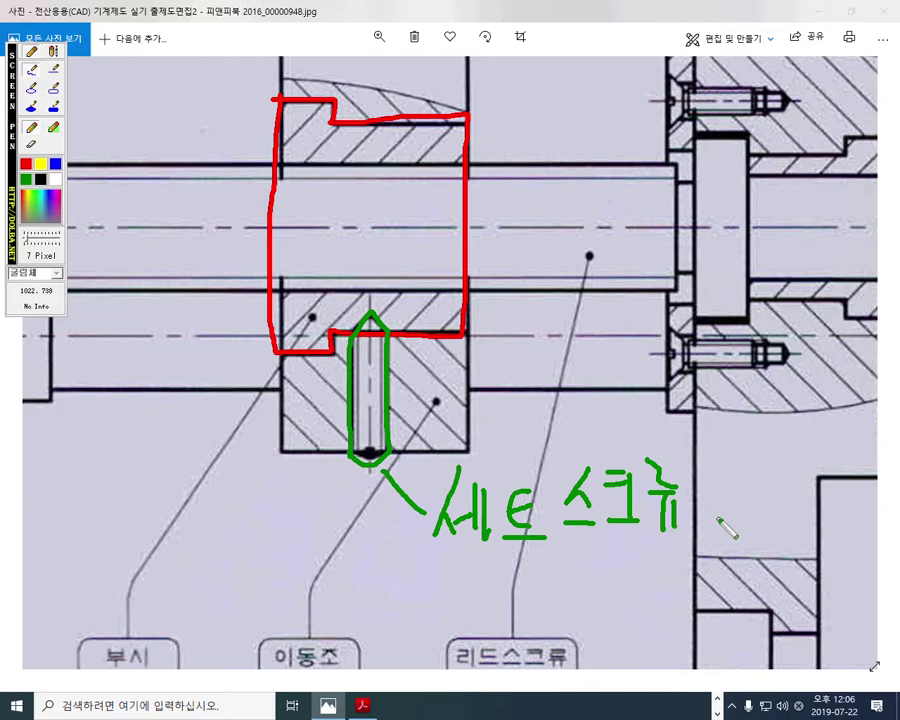
{"action": "mouse_move", "coordinate": [560, 542]}
{"action": "left_mouse_down"}
{"action": "mouse_move", "coordinate": [586, 562]}
{"action": "mouse_move", "coordinate": [702, 546]}
{"action": "left_mouse_up"}
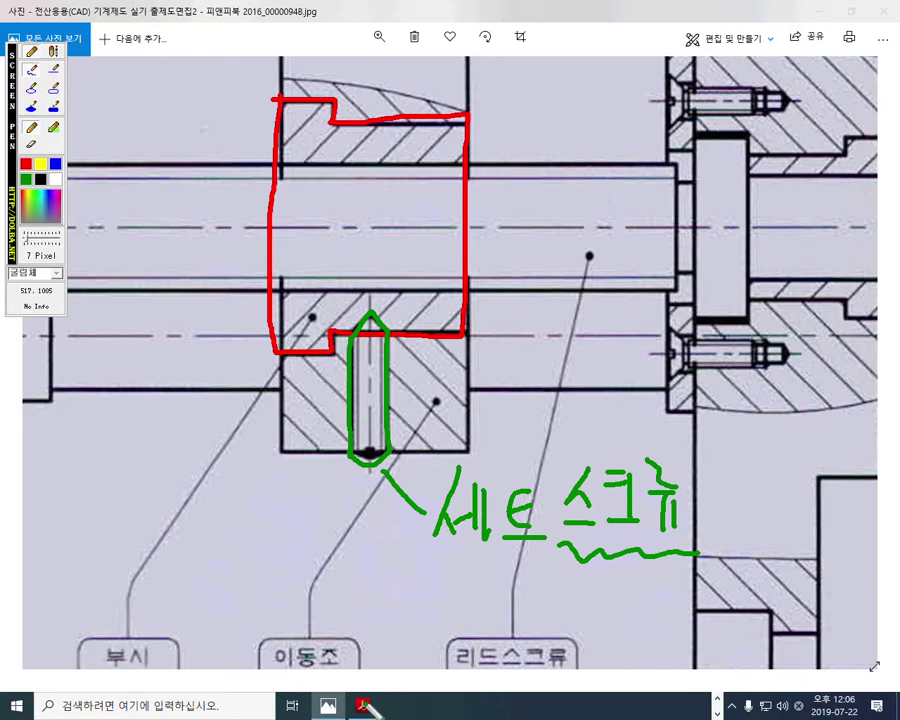
- Clear the annotations and show the drawing image in a smaller window, enlarged on the moving jaw section
{"action": "key", "text": "Escape"}
{"action": "mouse_move", "coordinate": [564, 9]}
{"action": "left_mouse_down"}
{"action": "mouse_move", "coordinate": [467, 31]}
{"action": "mouse_move", "coordinate": [227, 40]}
{"action": "left_mouse_up"}
{"action": "scroll", "coordinate": [180, 336], "scroll_direction": "up", "scroll_amount": 2}
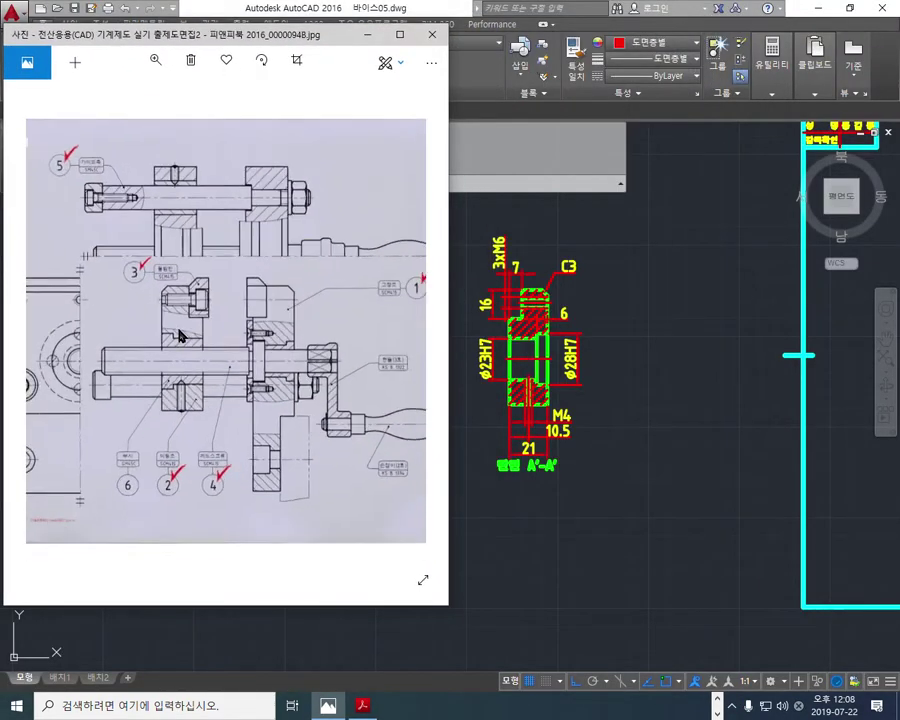
{"action": "scroll", "coordinate": [180, 336], "scroll_direction": "up", "scroll_amount": 5}
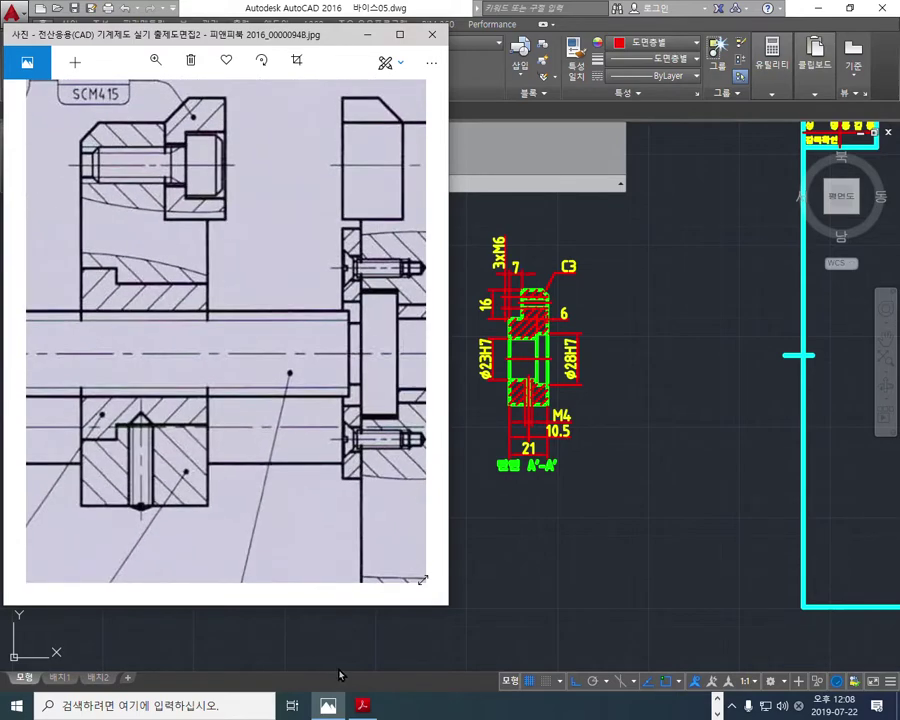
- Switch to the KS drafting standards PDF in Acrobat Reader, place it beside the drawing and show its contents page
{"action": "left_click", "coordinate": [362, 705]}
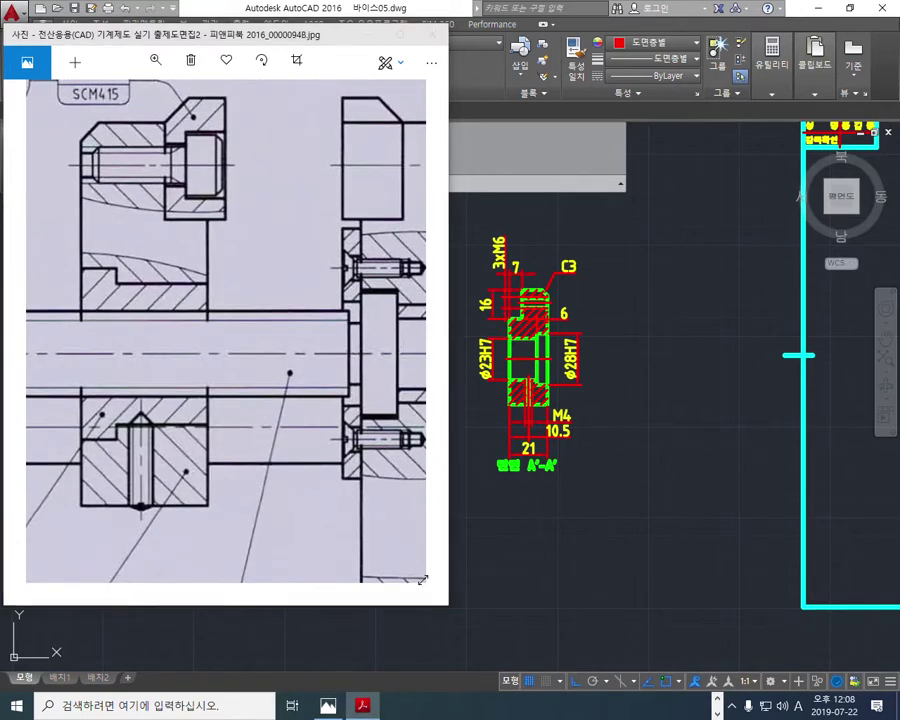
{"action": "left_click_drag", "start_coordinate": [420, 14], "coordinate": [604, 14]}
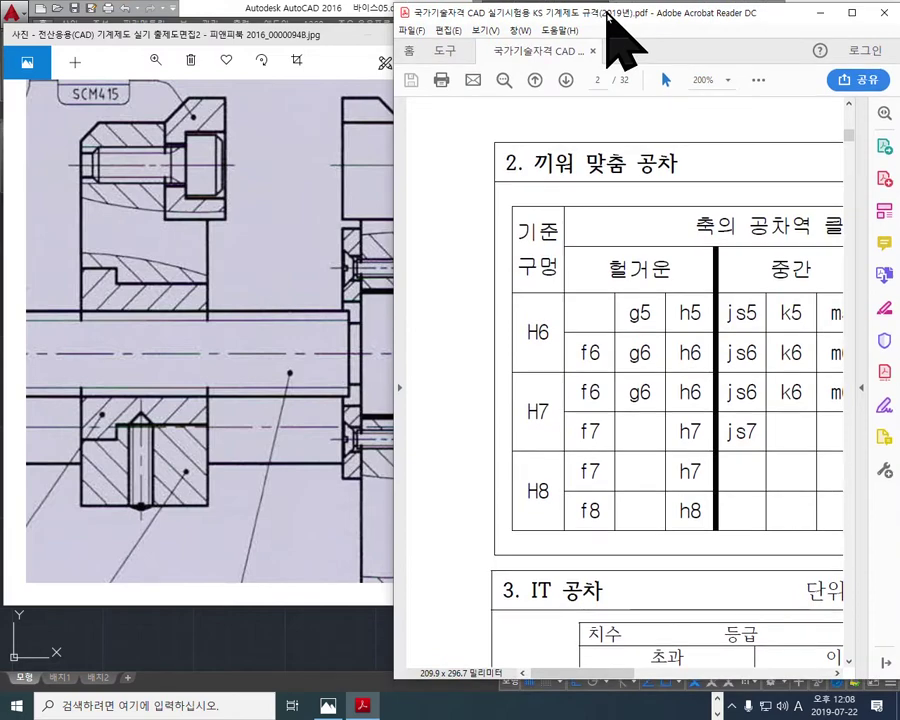
{"action": "scroll", "coordinate": [628, 262], "scroll_direction": "down", "scroll_amount": 5, "text": "ctrl"}
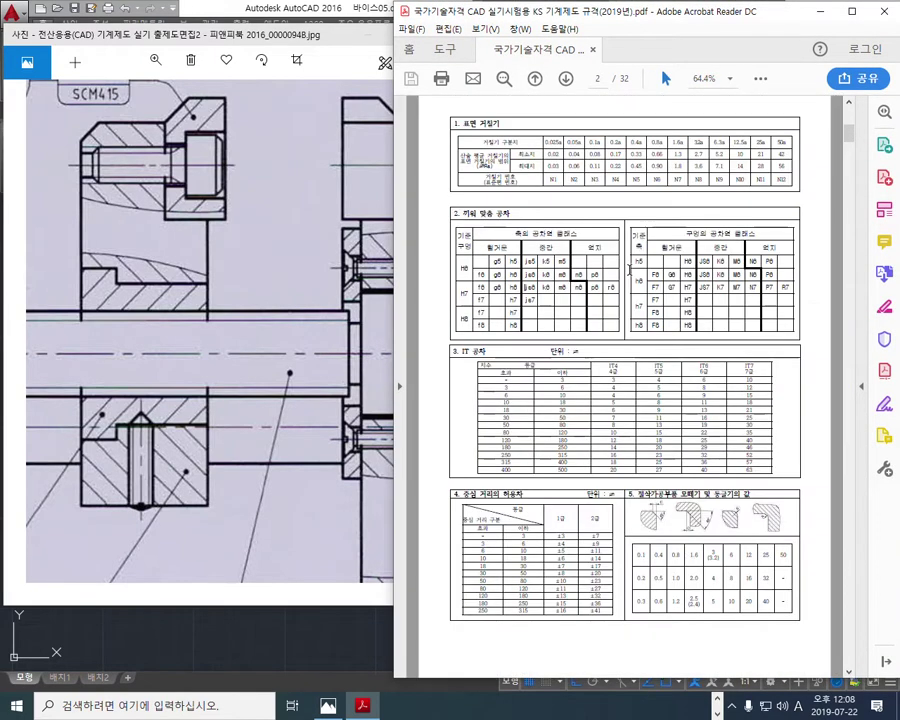
{"action": "scroll", "coordinate": [628, 275], "scroll_direction": "up", "scroll_amount": 2}
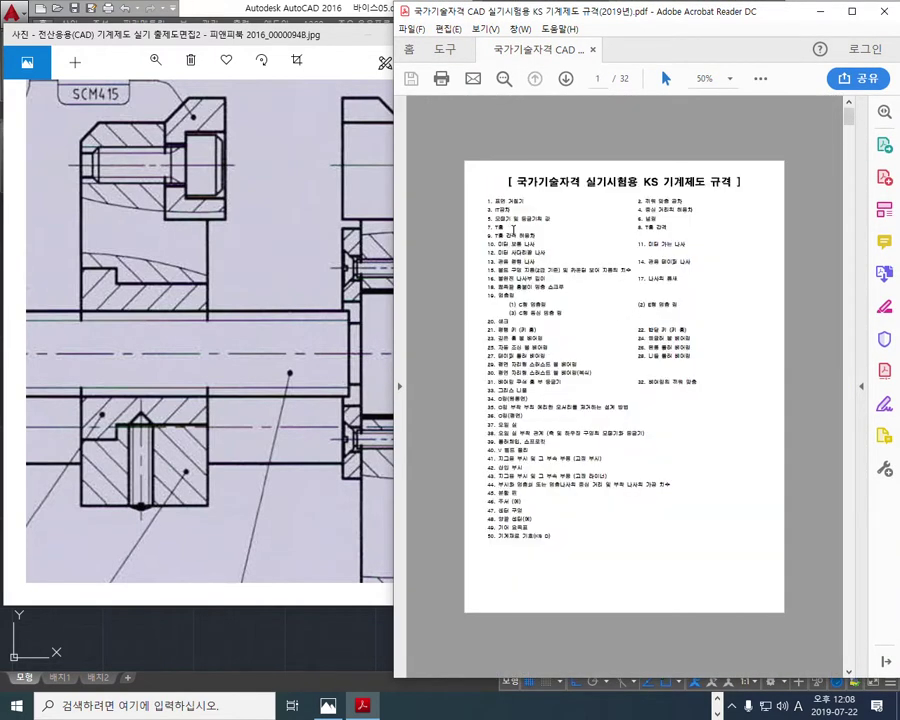
{"action": "scroll", "coordinate": [514, 229], "scroll_direction": "up", "scroll_amount": 1, "text": "ctrl"}
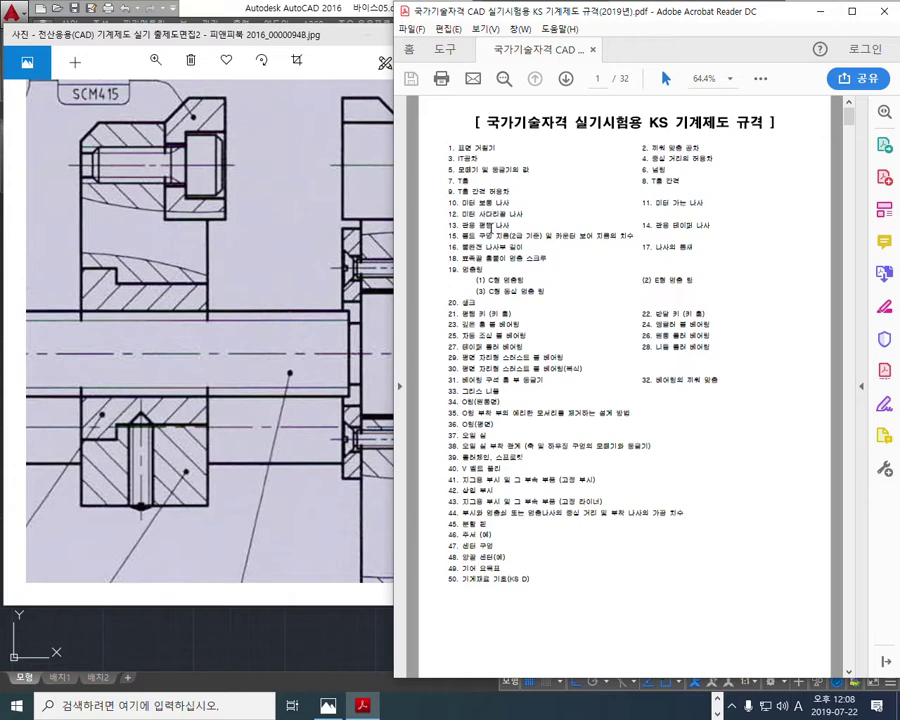
- Circle item 18, 뾰족끝 홈붙이 멈춤 스크루, in green in the contents list
{"action": "key", "text": "F12"}
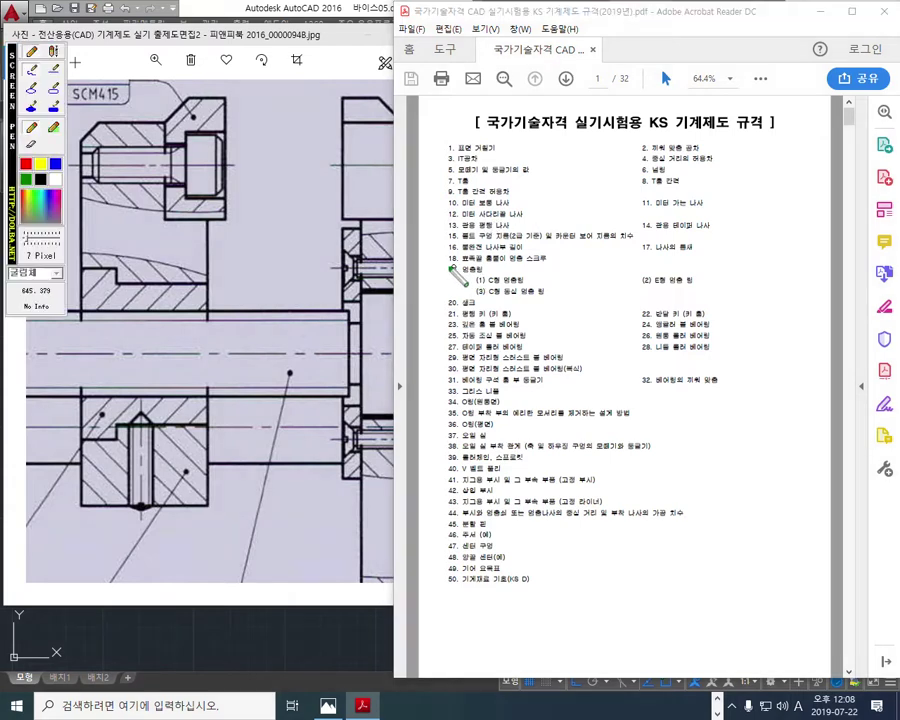
{"action": "mouse_move", "coordinate": [444, 267]}
{"action": "left_mouse_down"}
{"action": "mouse_move", "coordinate": [558, 256]}
{"action": "mouse_move", "coordinate": [505, 249]}
{"action": "mouse_move", "coordinate": [444, 260]}
{"action": "mouse_move", "coordinate": [452, 272]}
{"action": "left_mouse_up"}
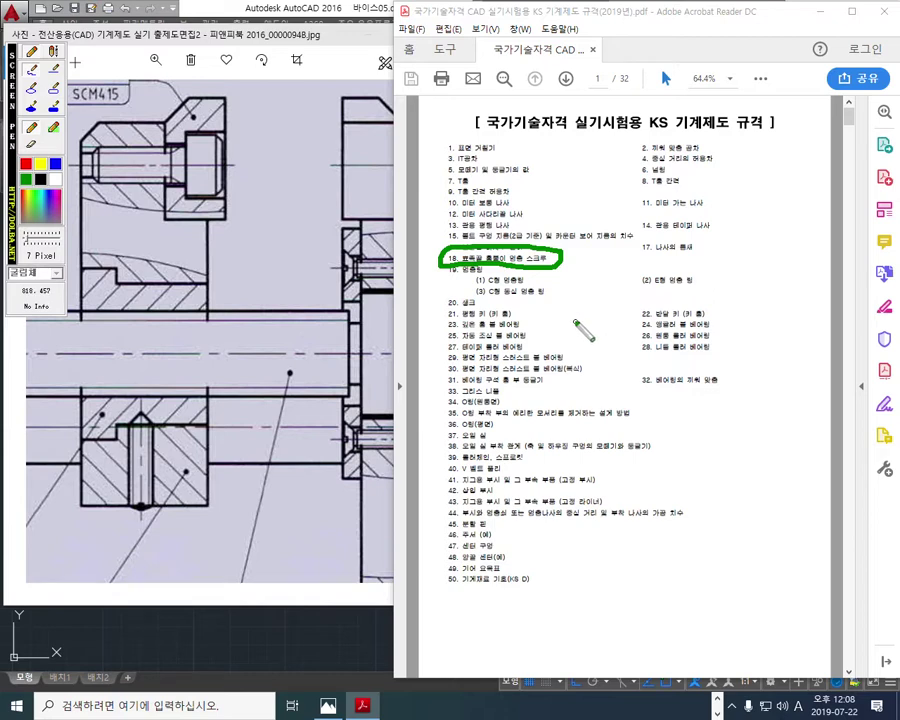
{"action": "key", "text": "Escape"}
- Go to section 18 on page 8 and show its set screw figure and table at 150% in a widened window
{"action": "scroll", "coordinate": [573, 316], "scroll_direction": "down", "scroll_amount": 20}
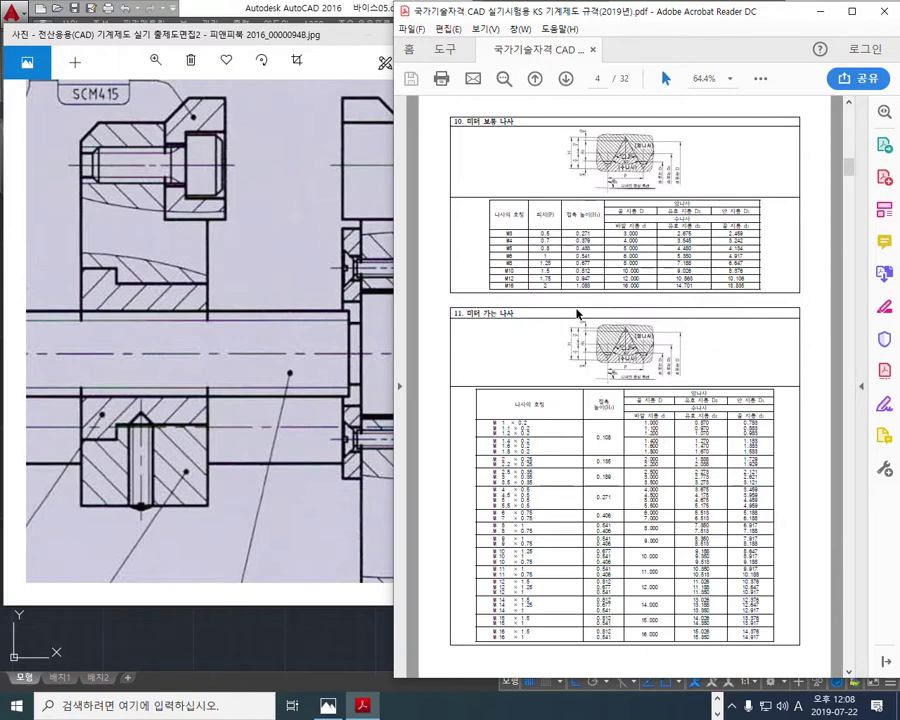
{"action": "scroll", "coordinate": [575, 310], "scroll_direction": "down", "scroll_amount": 15}
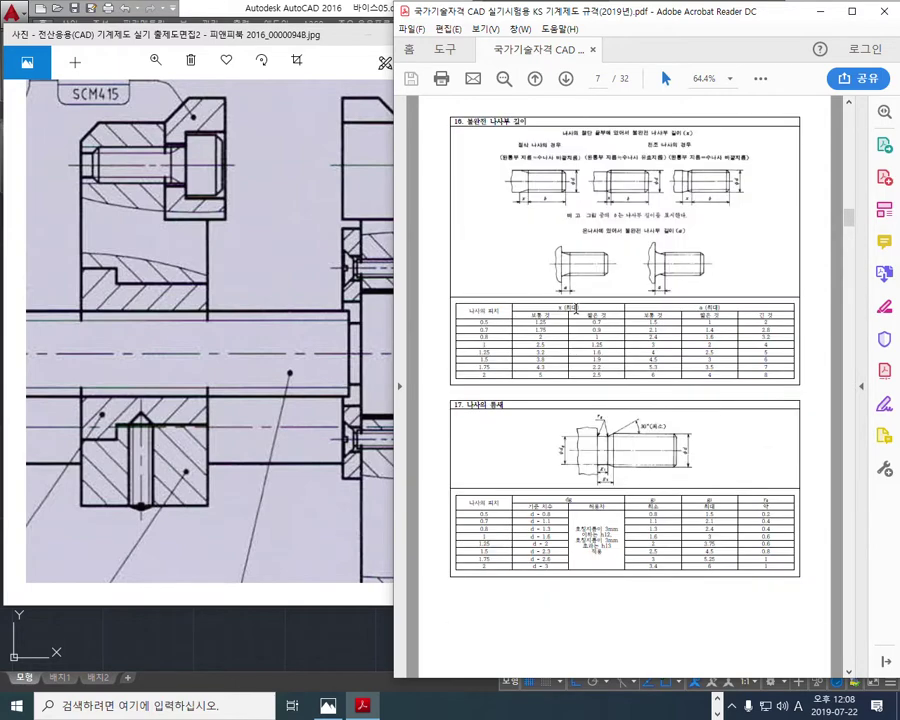
{"action": "scroll", "coordinate": [587, 131], "scroll_direction": "up", "scroll_amount": 4, "text": "ctrl"}
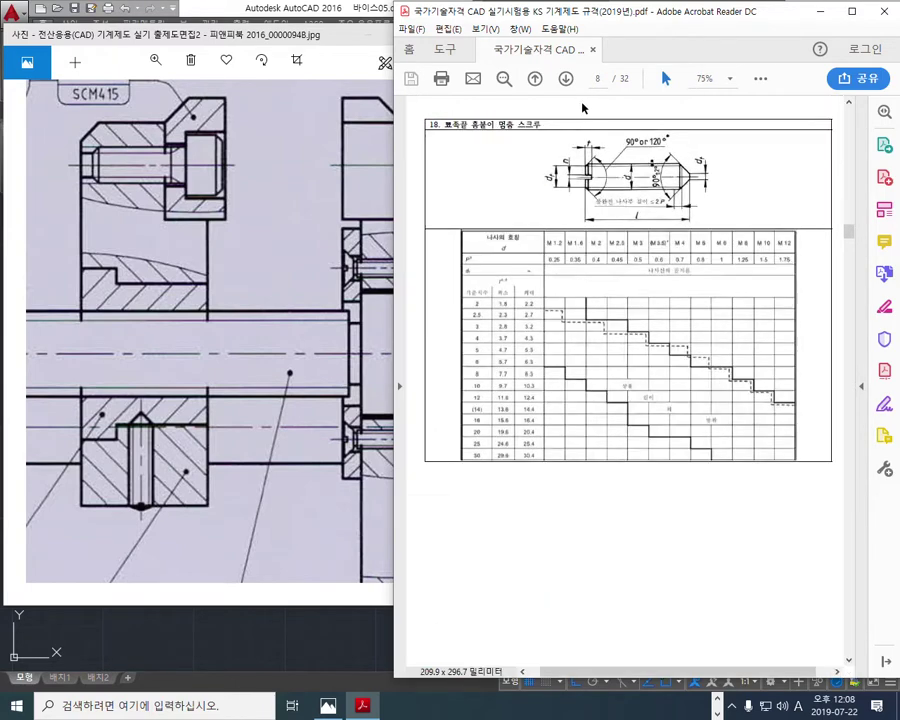
{"action": "scroll", "coordinate": [587, 131], "scroll_direction": "up", "scroll_amount": 2, "text": "ctrl"}
{"action": "scroll", "coordinate": [587, 131], "scroll_direction": "down", "scroll_amount": 1, "text": "ctrl"}
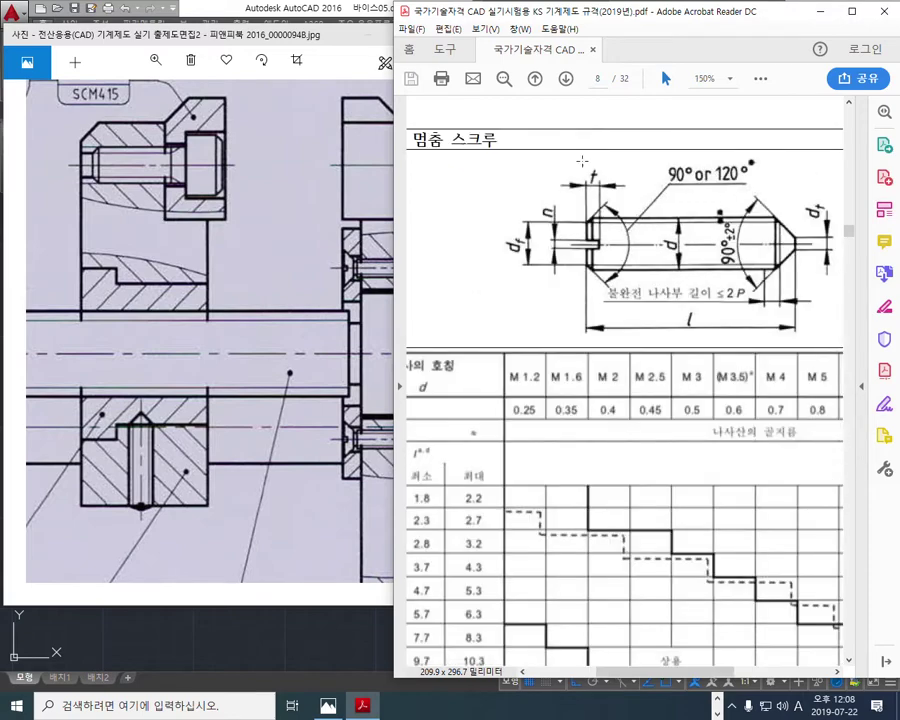
{"action": "left_click_drag", "start_coordinate": [393, 356], "coordinate": [240, 348]}
{"action": "left_click_drag", "start_coordinate": [636, 674], "coordinate": [598, 686]}
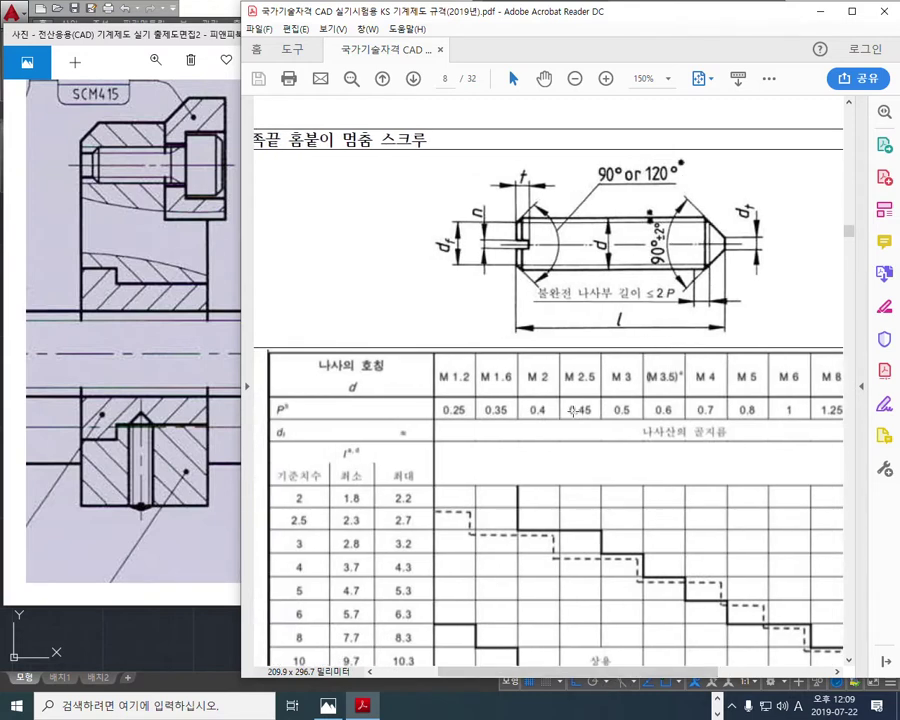
{"action": "left_click_drag", "start_coordinate": [622, 675], "coordinate": [596, 683]}
- Underline the section 18 heading with a green wavy line and move the pen palette clear of the drawing
{"action": "key", "text": "F12"}
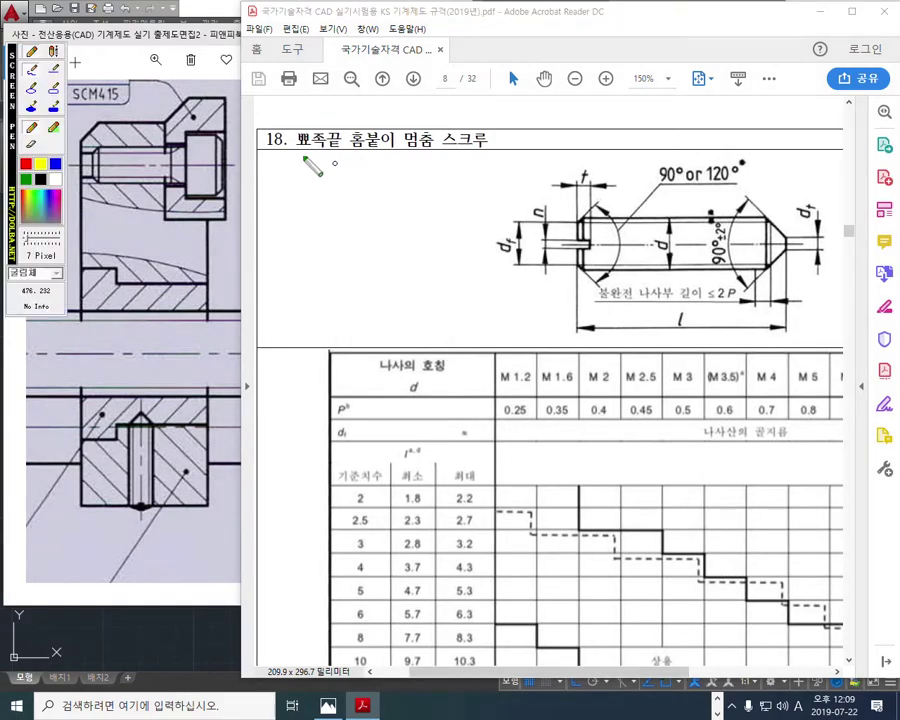
{"action": "left_click_drag", "start_coordinate": [262, 166], "coordinate": [476, 161]}
{"action": "left_click_drag", "start_coordinate": [27, 197], "coordinate": [843, 162]}
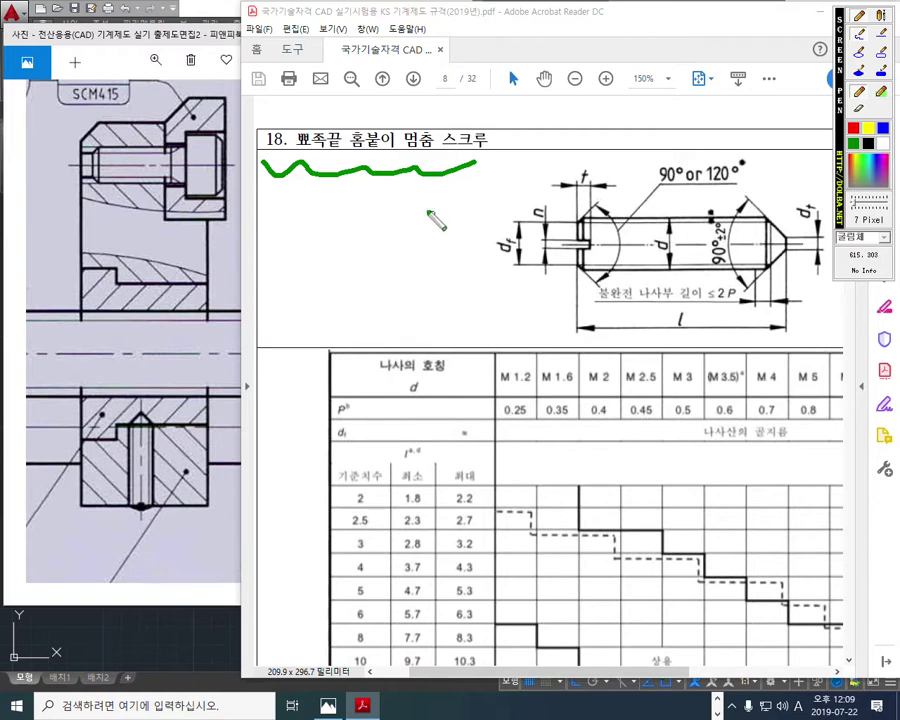
- Handwrite 무두볼트 in green below the section 18 heading and underline 무두
{"action": "mouse_move", "coordinate": [306, 236]}
{"action": "left_mouse_down"}
{"action": "mouse_move", "coordinate": [308, 212]}
{"action": "mouse_move", "coordinate": [320, 233]}
{"action": "mouse_move", "coordinate": [305, 236]}
{"action": "mouse_move", "coordinate": [340, 238]}
{"action": "left_mouse_up"}
{"action": "left_click_drag", "start_coordinate": [323, 240], "coordinate": [323, 265]}
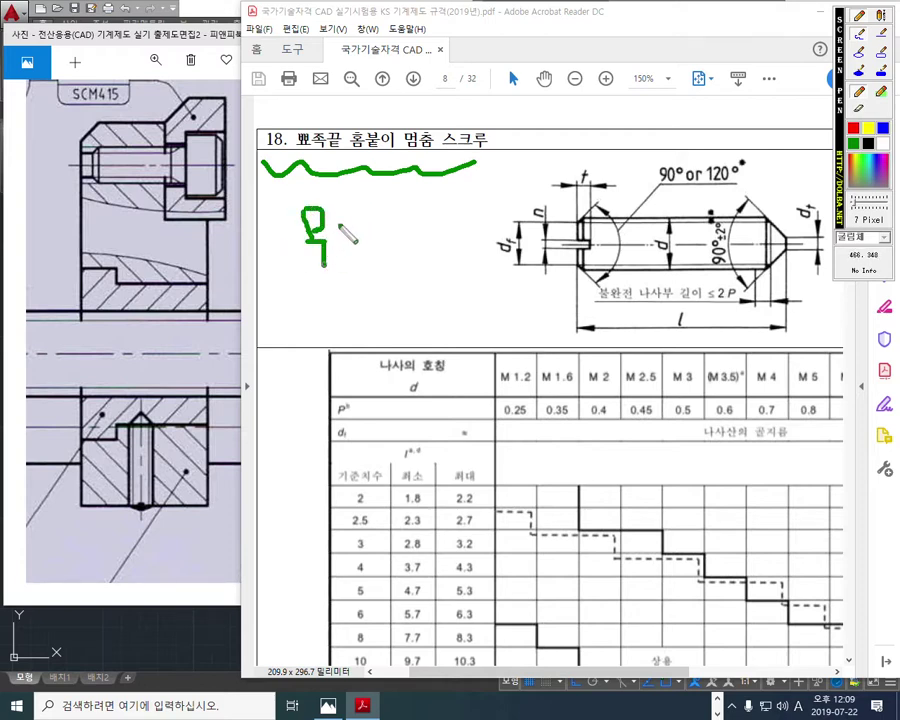
{"action": "mouse_move", "coordinate": [340, 218]}
{"action": "left_mouse_down"}
{"action": "mouse_move", "coordinate": [360, 222]}
{"action": "mouse_move", "coordinate": [372, 249]}
{"action": "mouse_move", "coordinate": [353, 268]}
{"action": "left_mouse_up"}
{"action": "left_click_drag", "start_coordinate": [387, 222], "coordinate": [389, 236]}
{"action": "left_click_drag", "start_coordinate": [398, 212], "coordinate": [395, 249]}
{"action": "mouse_move", "coordinate": [376, 250]}
{"action": "left_mouse_down"}
{"action": "mouse_move", "coordinate": [418, 249]}
{"action": "mouse_move", "coordinate": [416, 267]}
{"action": "left_mouse_up"}
{"action": "mouse_move", "coordinate": [428, 216]}
{"action": "left_mouse_down"}
{"action": "mouse_move", "coordinate": [452, 243]}
{"action": "mouse_move", "coordinate": [448, 231]}
{"action": "left_mouse_up"}
{"action": "left_click_drag", "start_coordinate": [410, 256], "coordinate": [462, 258]}
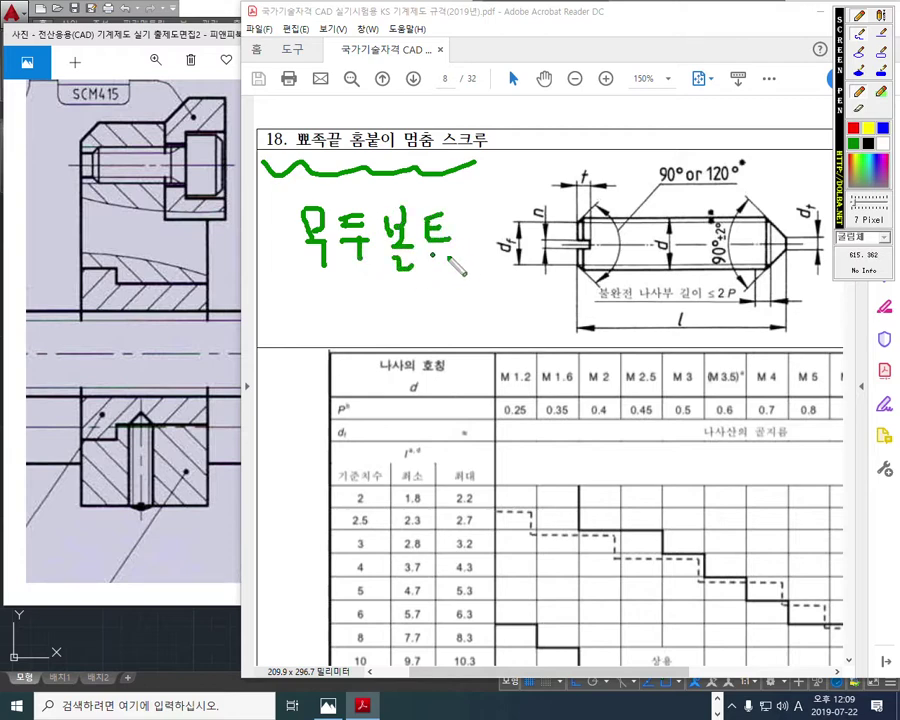
{"action": "left_click_drag", "start_coordinate": [301, 271], "coordinate": [331, 270]}
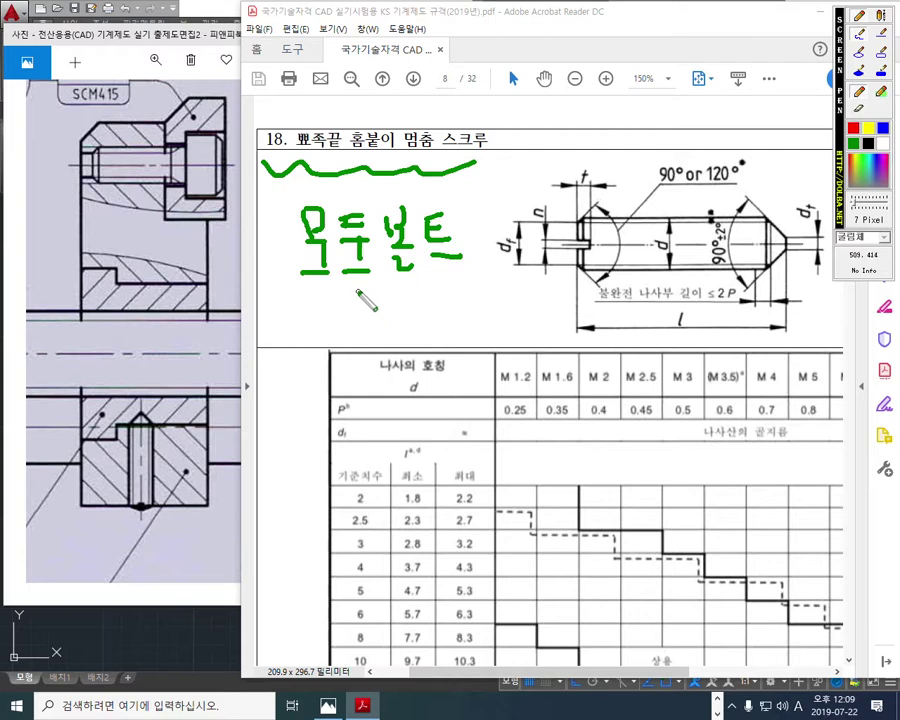
- Handwrite 세트스크류 in green beneath 무두볼트 and add wavy underlines to the handwritten terms
{"action": "mouse_move", "coordinate": [320, 296]}
{"action": "left_mouse_down"}
{"action": "mouse_move", "coordinate": [304, 342]}
{"action": "mouse_move", "coordinate": [328, 334]}
{"action": "mouse_move", "coordinate": [348, 344]}
{"action": "mouse_move", "coordinate": [355, 318]}
{"action": "mouse_move", "coordinate": [385, 330]}
{"action": "mouse_move", "coordinate": [409, 309]}
{"action": "mouse_move", "coordinate": [422, 322]}
{"action": "left_mouse_up"}
{"action": "mouse_move", "coordinate": [398, 332]}
{"action": "left_mouse_down"}
{"action": "mouse_move", "coordinate": [452, 328]}
{"action": "mouse_move", "coordinate": [450, 318]}
{"action": "left_mouse_up"}
{"action": "mouse_move", "coordinate": [424, 338]}
{"action": "left_mouse_down"}
{"action": "mouse_move", "coordinate": [456, 336]}
{"action": "mouse_move", "coordinate": [474, 311]}
{"action": "mouse_move", "coordinate": [492, 329]}
{"action": "mouse_move", "coordinate": [486, 350]}
{"action": "left_mouse_up"}
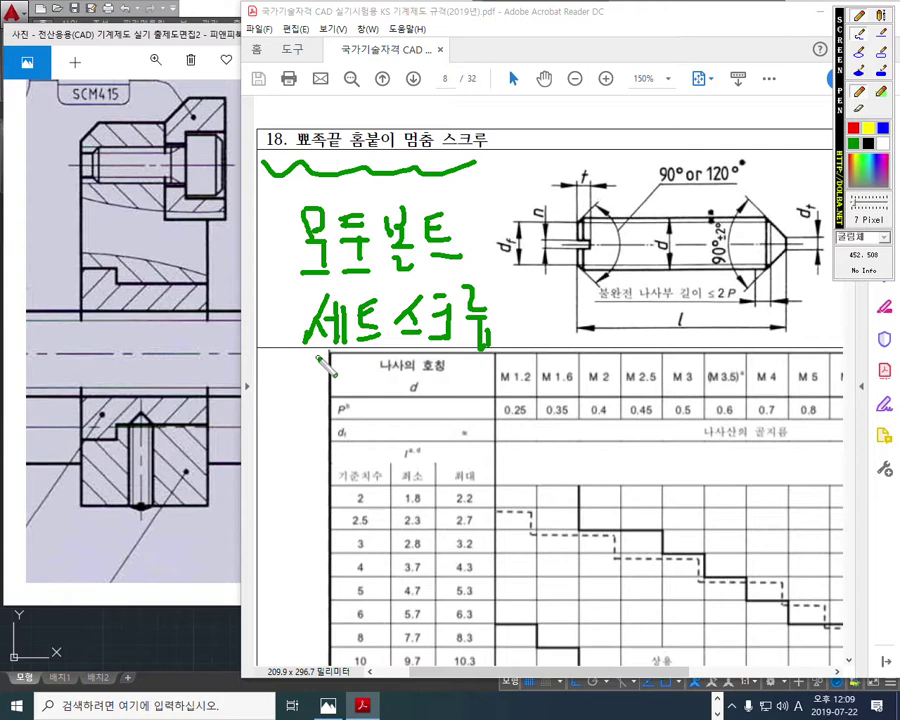
{"action": "left_click_drag", "start_coordinate": [301, 357], "coordinate": [510, 362]}
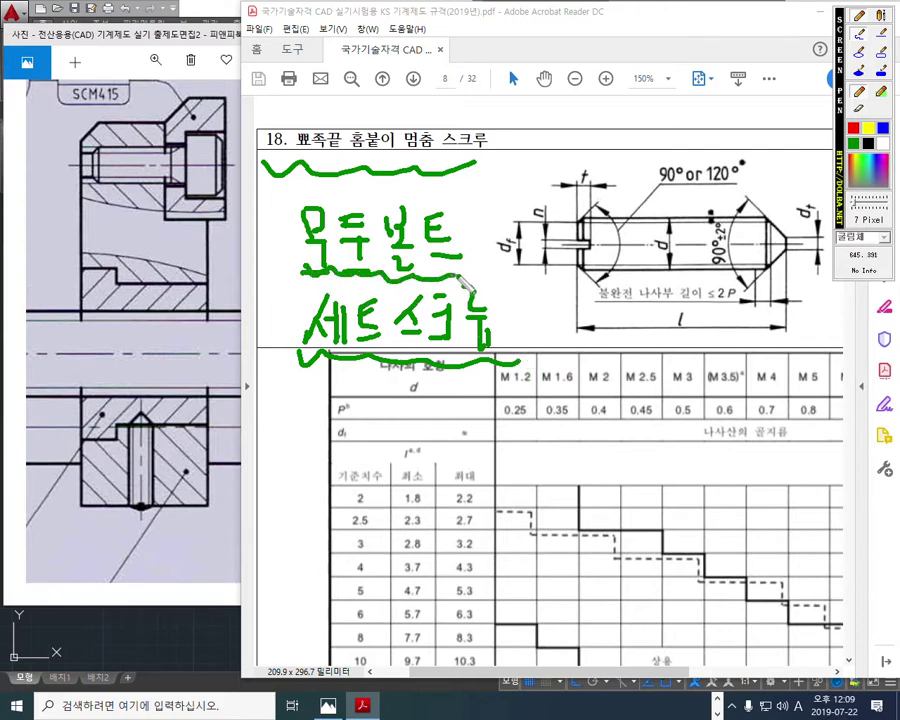
- Box the section 18 heading in green and trace the set screw's pointed tip in blue
{"action": "mouse_move", "coordinate": [262, 170]}
{"action": "left_mouse_down"}
{"action": "mouse_move", "coordinate": [258, 114]}
{"action": "mouse_move", "coordinate": [365, 102]}
{"action": "mouse_move", "coordinate": [516, 110]}
{"action": "mouse_move", "coordinate": [476, 160]}
{"action": "left_mouse_up"}
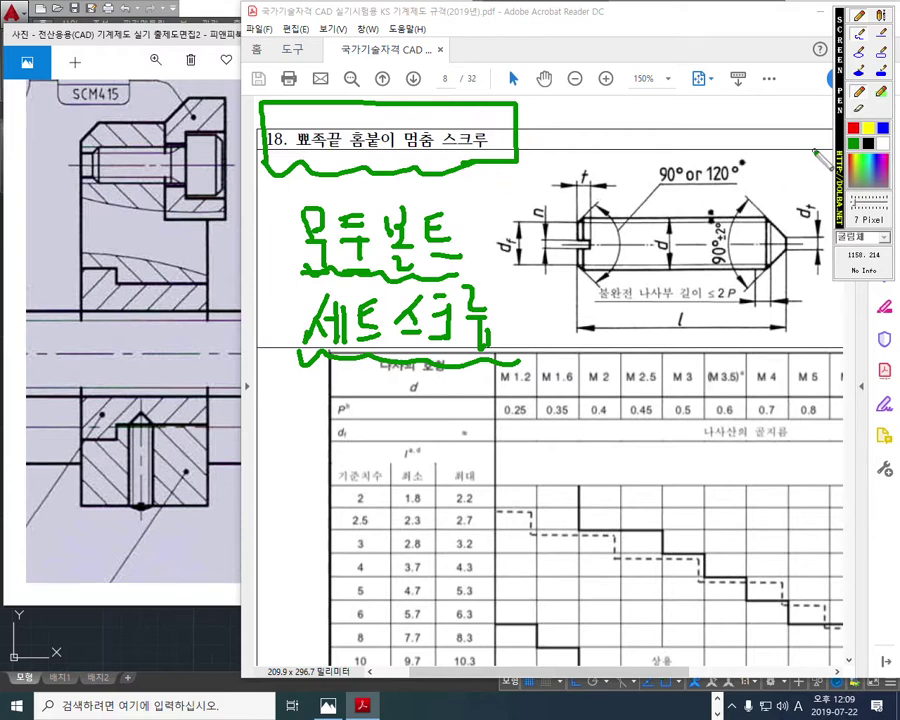
{"action": "left_click", "coordinate": [882, 130]}
{"action": "mouse_move", "coordinate": [760, 210]}
{"action": "left_mouse_down"}
{"action": "mouse_move", "coordinate": [795, 246]}
{"action": "mouse_move", "coordinate": [766, 277]}
{"action": "left_mouse_up"}
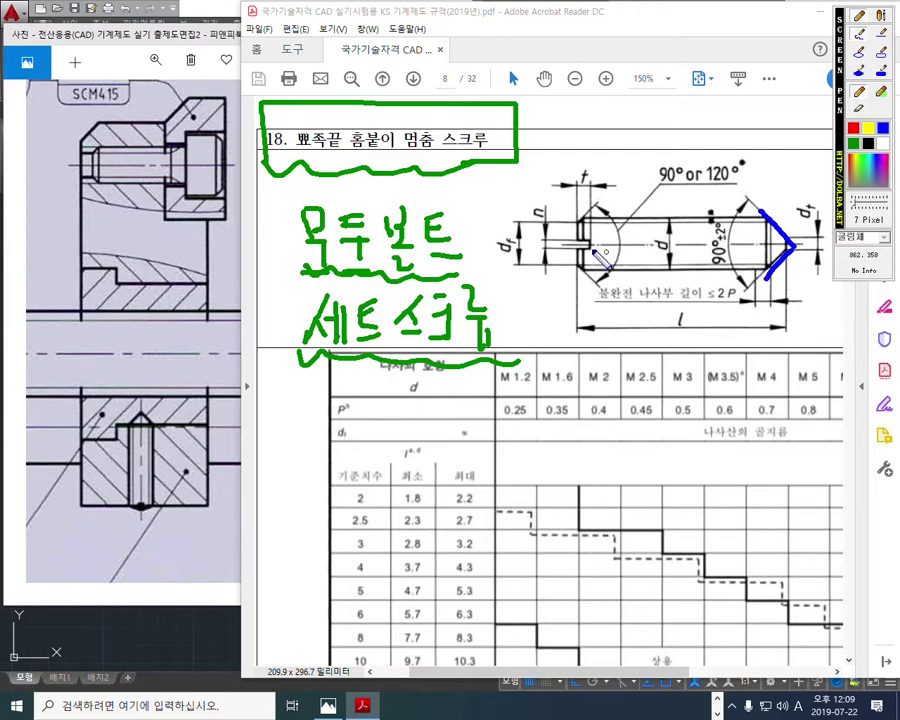
- Trace the set screw's driving slot and circle the diameter d in blue on the standard's figure
{"action": "mouse_move", "coordinate": [564, 238]}
{"action": "left_mouse_down"}
{"action": "mouse_move", "coordinate": [591, 239]}
{"action": "mouse_move", "coordinate": [594, 252]}
{"action": "mouse_move", "coordinate": [564, 249]}
{"action": "left_mouse_up"}
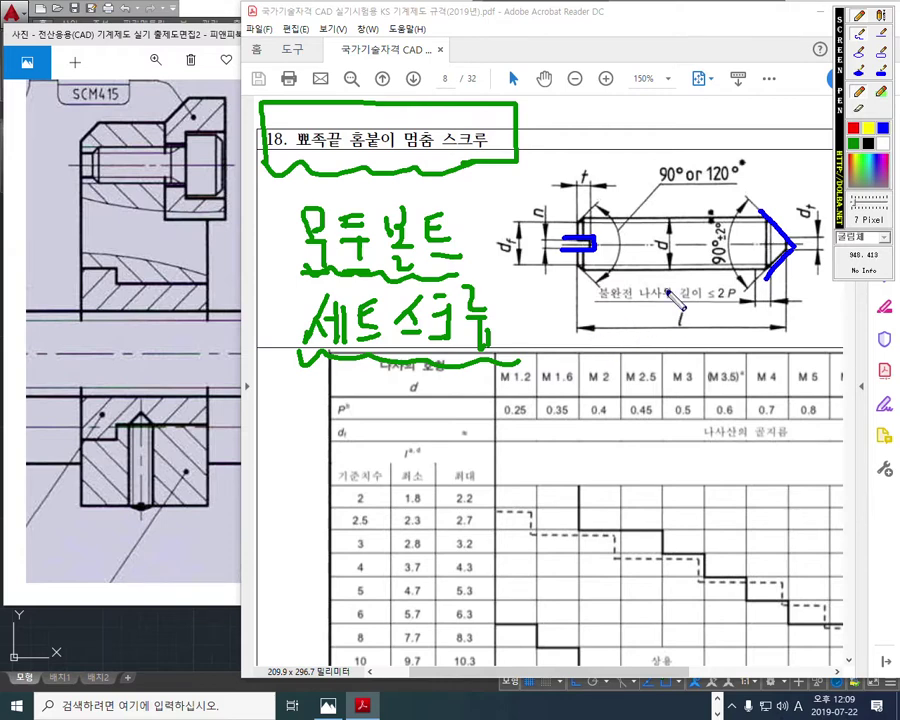
{"action": "mouse_move", "coordinate": [668, 268]}
{"action": "left_mouse_down"}
{"action": "mouse_move", "coordinate": [652, 255]}
{"action": "mouse_move", "coordinate": [688, 218]}
{"action": "mouse_move", "coordinate": [684, 280]}
{"action": "left_mouse_up"}
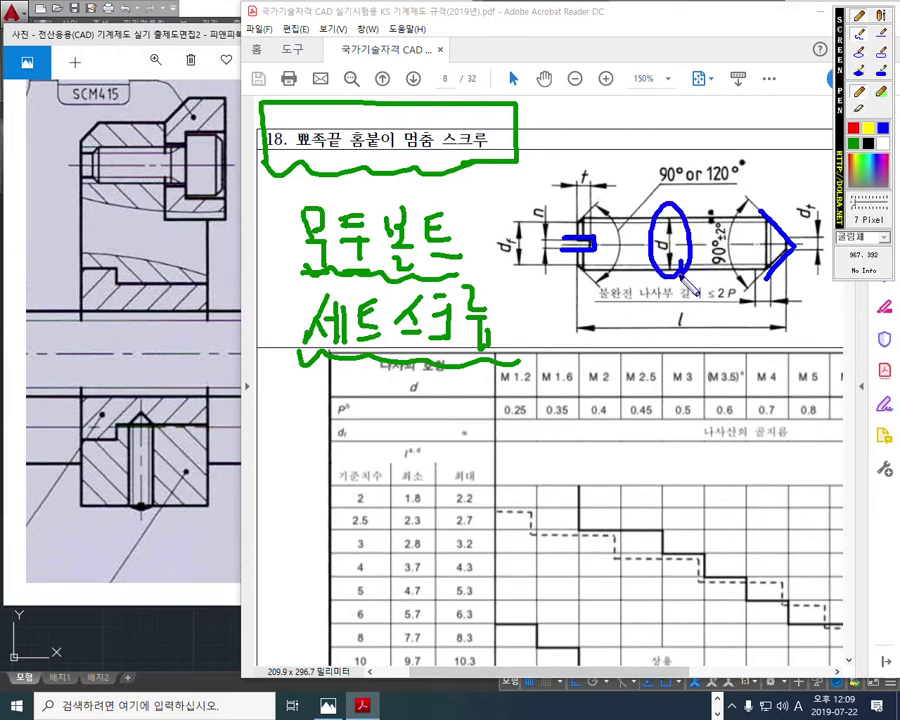
- Draw blue lines below the length-4 row and down beside the M4 column, and an arrow to the assembly's set screw
{"action": "left_click_drag", "start_coordinate": [316, 580], "coordinate": [537, 583]}
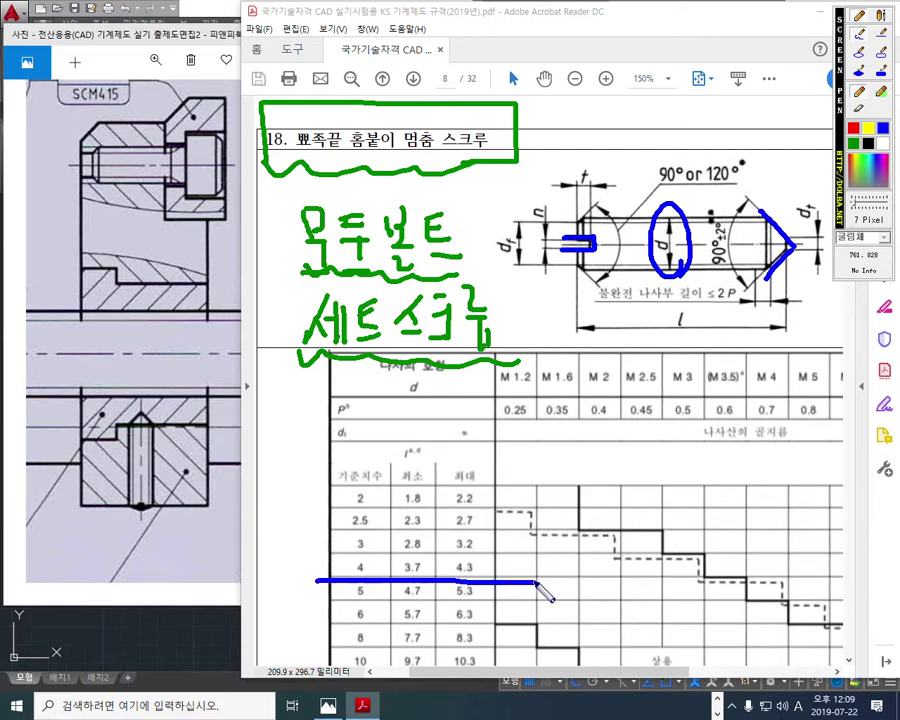
{"action": "left_click_drag", "start_coordinate": [143, 507], "coordinate": [84, 572]}
{"action": "mouse_move", "coordinate": [102, 528]}
{"action": "left_mouse_down"}
{"action": "mouse_move", "coordinate": [140, 508]}
{"action": "mouse_move", "coordinate": [137, 546]}
{"action": "left_mouse_up"}
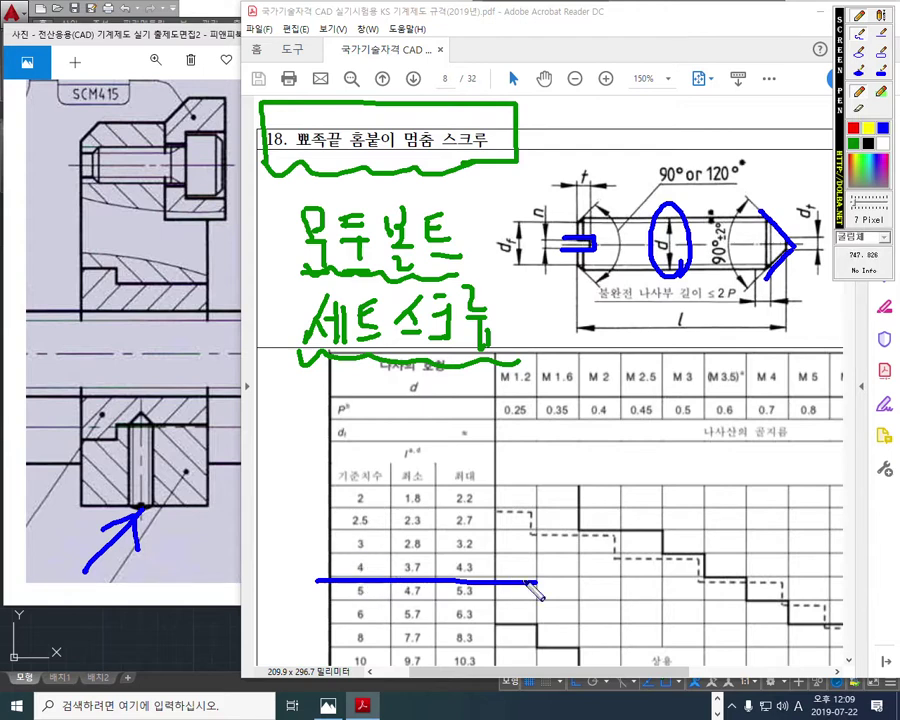
{"action": "left_click_drag", "start_coordinate": [785, 350], "coordinate": [786, 562]}
{"action": "left_click_drag", "start_coordinate": [512, 585], "coordinate": [780, 583]}
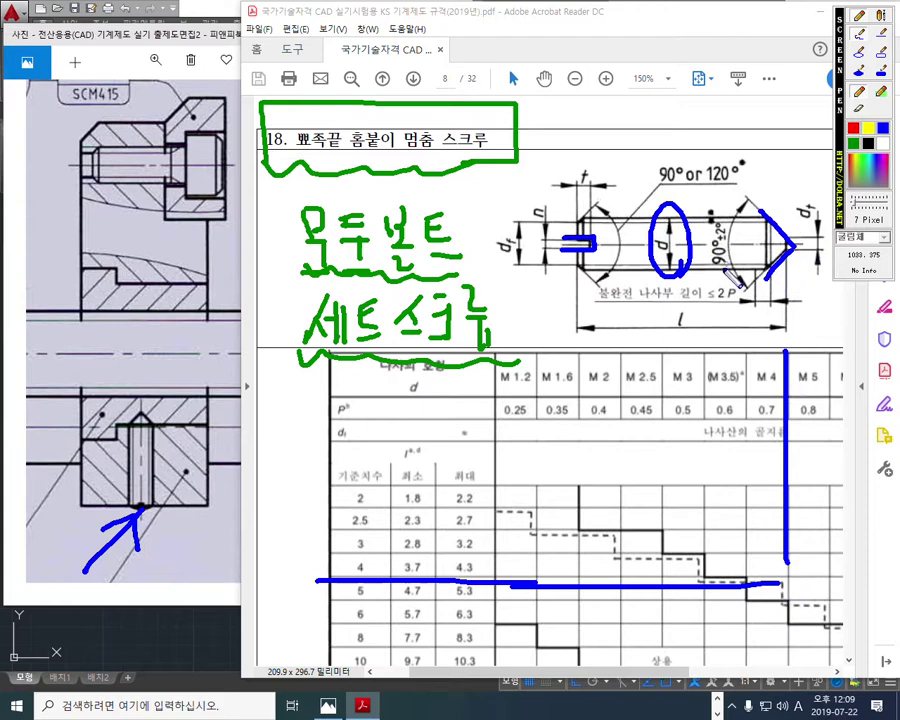
- Handwrite 90 over the screw's tip angle, outline the set screw in the assembly view, and clear the annotations
{"action": "mouse_move", "coordinate": [724, 220]}
{"action": "left_mouse_down"}
{"action": "mouse_move", "coordinate": [712, 273]}
{"action": "mouse_move", "coordinate": [748, 262]}
{"action": "left_mouse_up"}
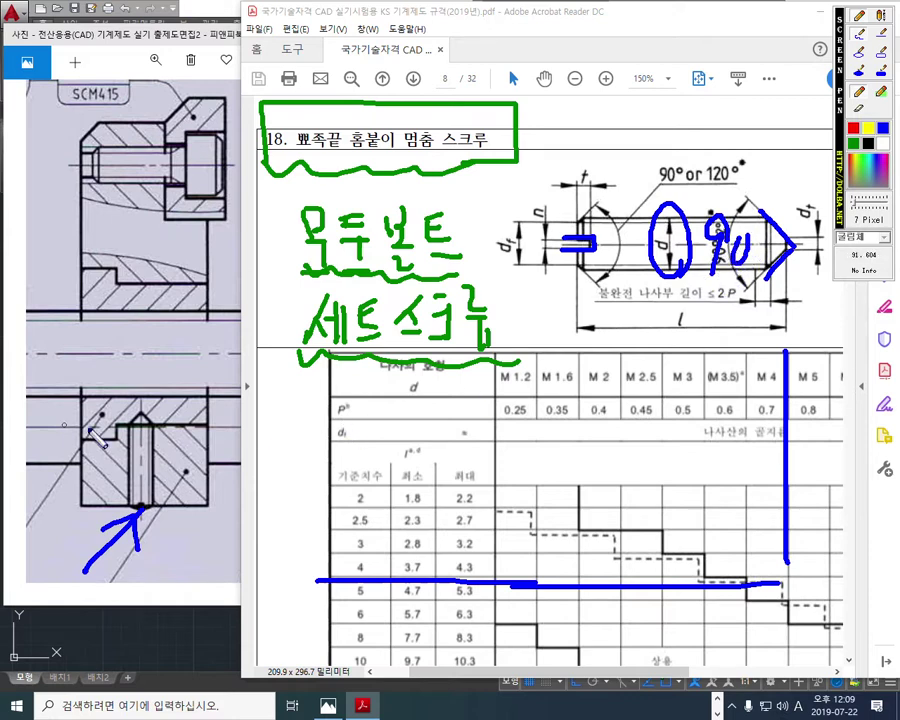
{"action": "left_click_drag", "start_coordinate": [130, 426], "coordinate": [131, 496]}
{"action": "left_click_drag", "start_coordinate": [153, 421], "coordinate": [154, 497]}
{"action": "left_click_drag", "start_coordinate": [131, 426], "coordinate": [152, 428]}
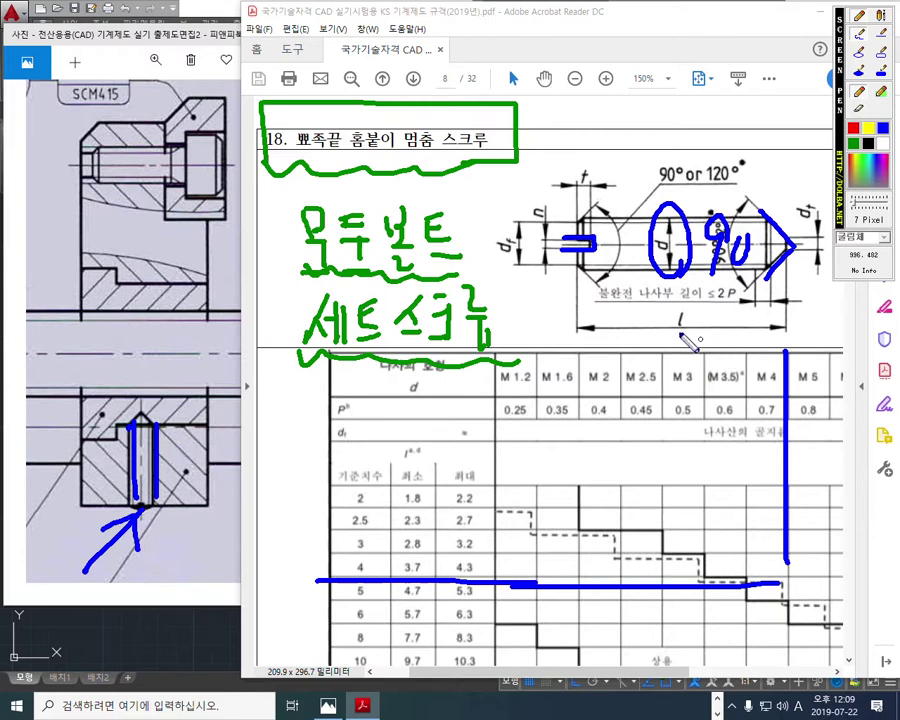
{"action": "key", "text": "Escape"}
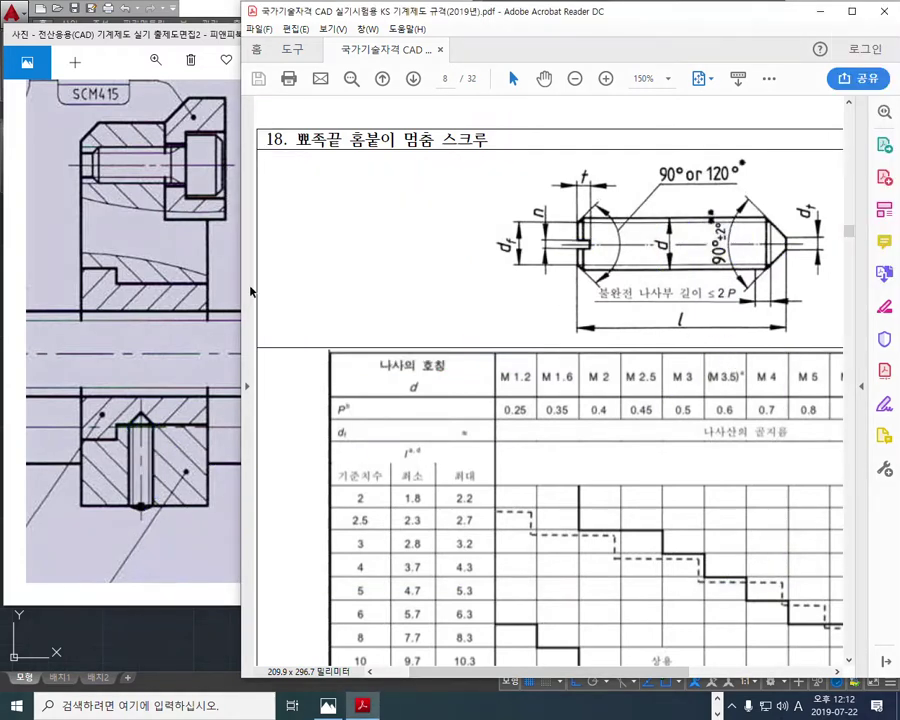
- Bring the assembly drawing to the front, circle the set screw in blue, and clear the mark
{"action": "left_click", "coordinate": [43, 254]}
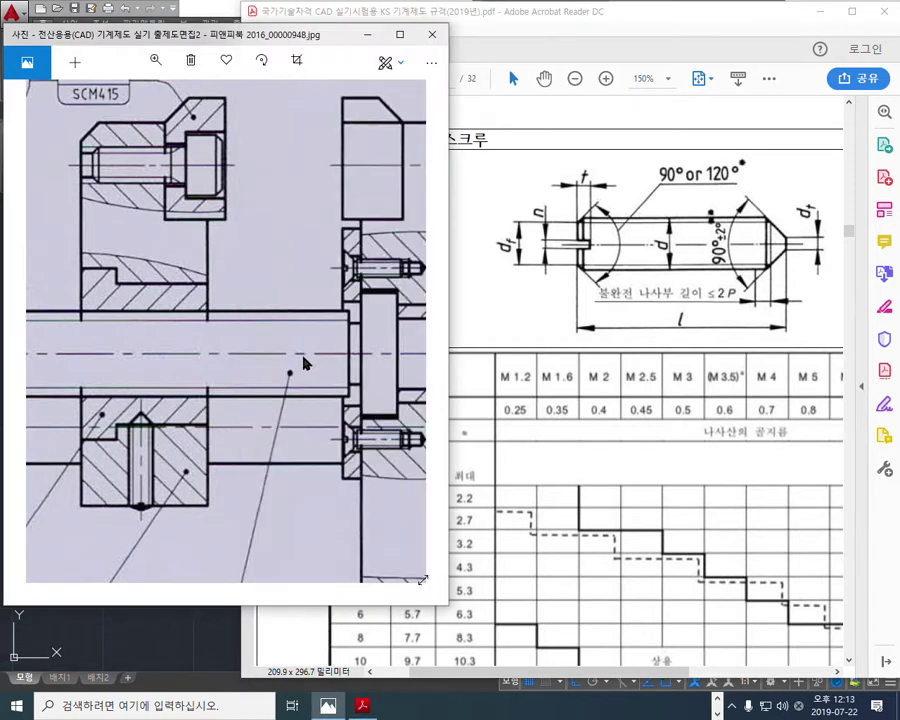
{"action": "key", "text": "F12"}
{"action": "mouse_move", "coordinate": [170, 475]}
{"action": "left_mouse_down"}
{"action": "mouse_move", "coordinate": [140, 522]}
{"action": "mouse_move", "coordinate": [130, 410]}
{"action": "mouse_move", "coordinate": [150, 512]}
{"action": "mouse_move", "coordinate": [142, 522]}
{"action": "left_mouse_up"}
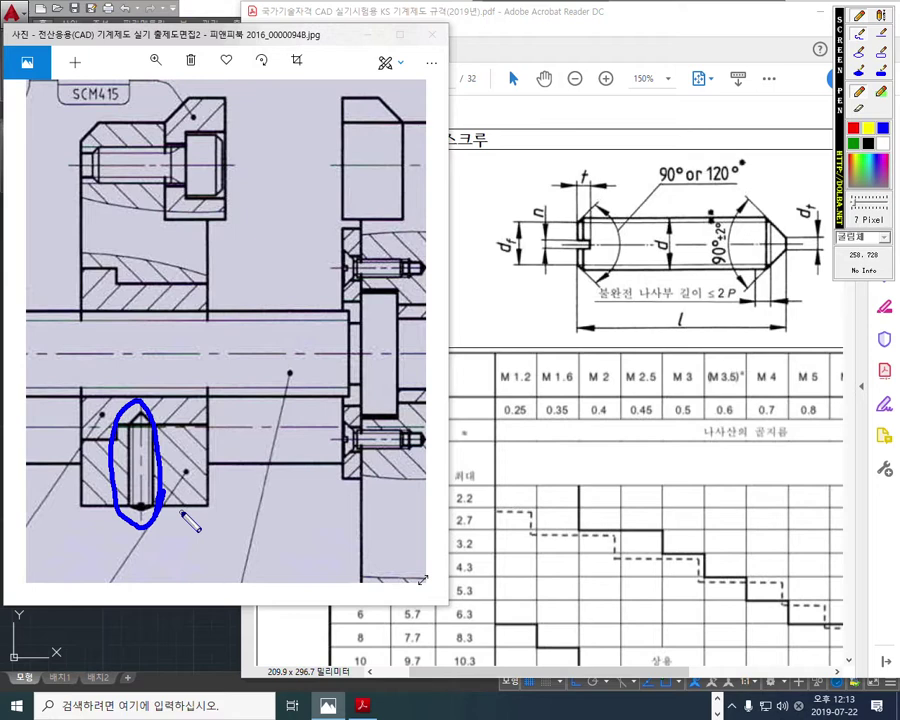
{"action": "key", "text": "Escape"}
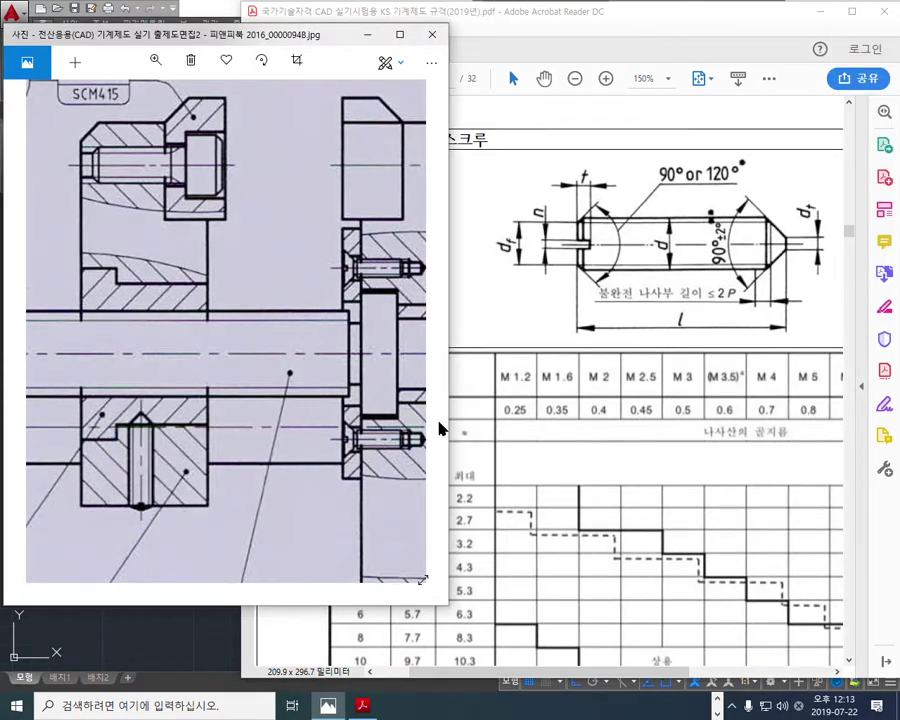
- Maximize the assembly drawing and trace the stepped bushing bore in the moving jaw in blue
{"action": "left_click", "coordinate": [399, 34]}
{"action": "scroll", "coordinate": [404, 418], "scroll_direction": "up", "scroll_amount": 3}
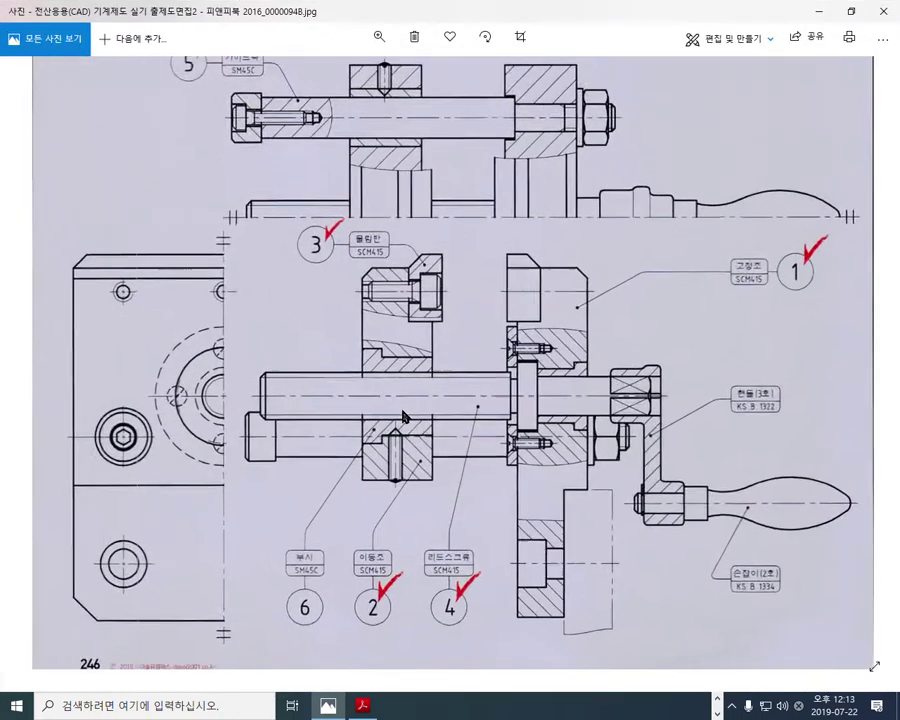
{"action": "scroll", "coordinate": [404, 418], "scroll_direction": "up", "scroll_amount": 2}
{"action": "key", "text": "F12"}
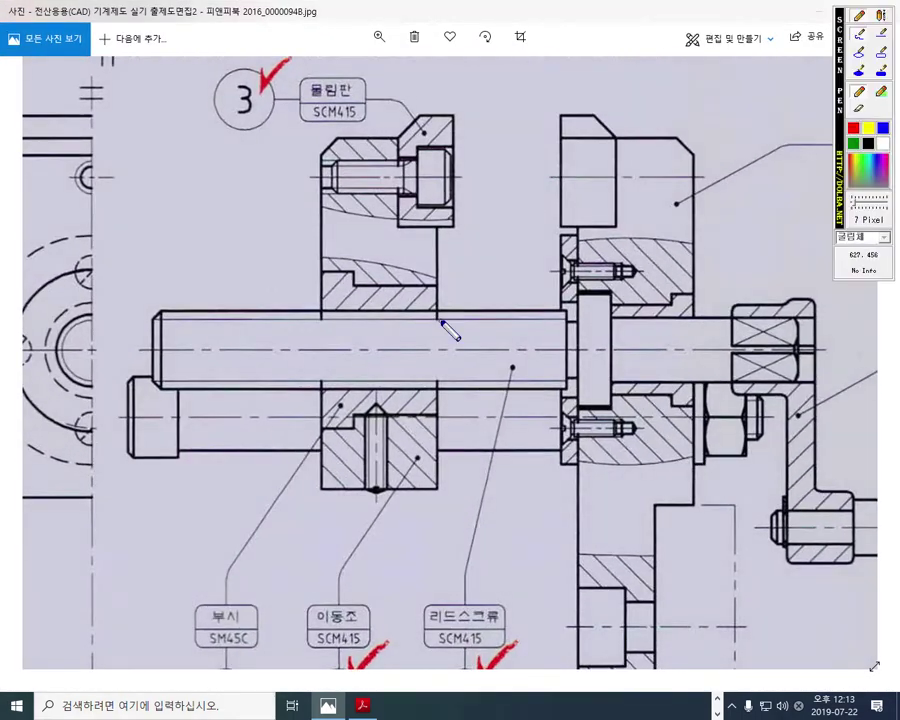
{"action": "mouse_move", "coordinate": [310, 271]}
{"action": "left_mouse_down"}
{"action": "mouse_move", "coordinate": [352, 268]}
{"action": "mouse_move", "coordinate": [441, 286]}
{"action": "mouse_move", "coordinate": [440, 420]}
{"action": "mouse_move", "coordinate": [382, 418]}
{"action": "mouse_move", "coordinate": [318, 437]}
{"action": "left_mouse_up"}
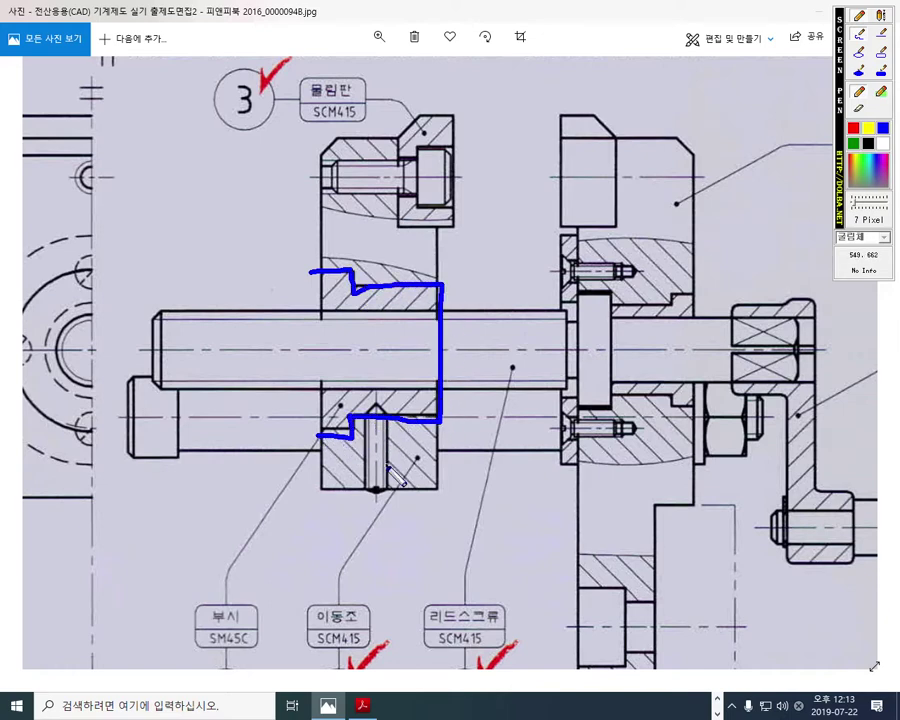
- Draw a blue arrow to the set screw hole in the moving jaw and label it 볼트
{"action": "mouse_move", "coordinate": [372, 441]}
{"action": "left_mouse_down"}
{"action": "mouse_move", "coordinate": [418, 507]}
{"action": "mouse_move", "coordinate": [408, 450]}
{"action": "left_mouse_up"}
{"action": "left_click_drag", "start_coordinate": [420, 512], "coordinate": [440, 556]}
{"action": "mouse_move", "coordinate": [458, 508]}
{"action": "left_mouse_down"}
{"action": "mouse_move", "coordinate": [460, 536]}
{"action": "mouse_move", "coordinate": [478, 508]}
{"action": "mouse_move", "coordinate": [492, 551]}
{"action": "left_mouse_up"}
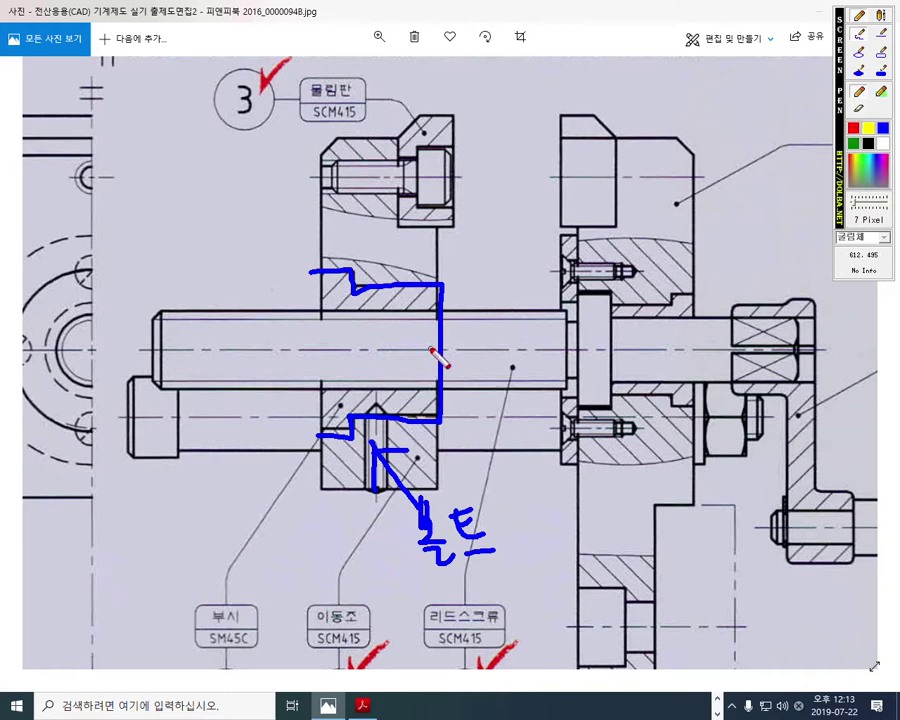
- Sketch a red diameter dimension for the smaller bushing bore with an x surface roughness symbol
{"action": "left_click_drag", "start_coordinate": [441, 285], "coordinate": [510, 285]}
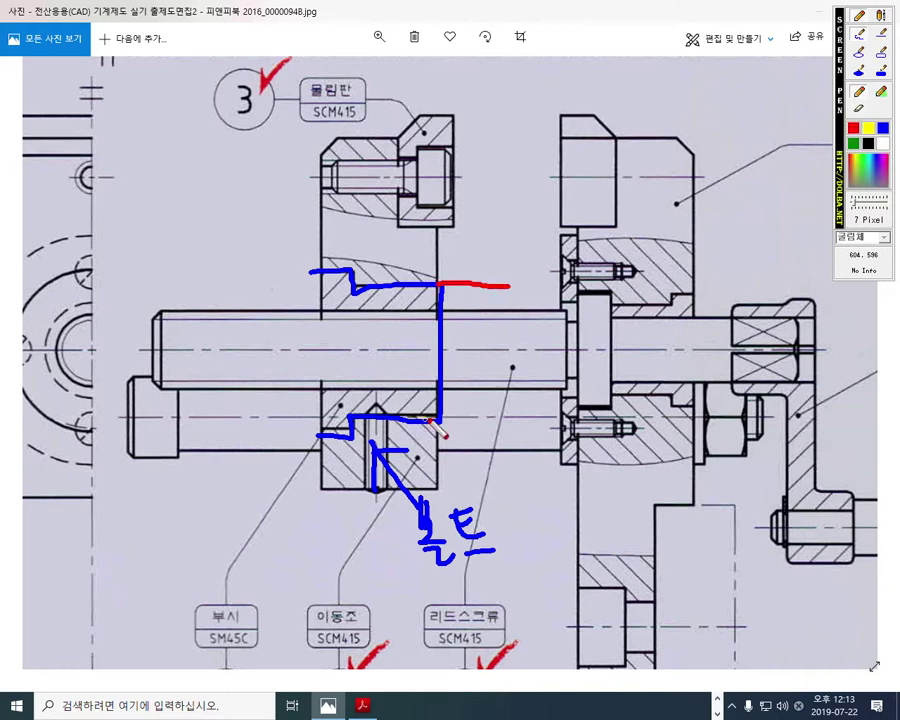
{"action": "left_click_drag", "start_coordinate": [440, 415], "coordinate": [522, 415]}
{"action": "mouse_move", "coordinate": [495, 242]}
{"action": "left_mouse_down"}
{"action": "mouse_move", "coordinate": [496, 437]}
{"action": "mouse_move", "coordinate": [505, 430]}
{"action": "left_mouse_up"}
{"action": "mouse_move", "coordinate": [487, 270]}
{"action": "left_mouse_down"}
{"action": "mouse_move", "coordinate": [496, 285]}
{"action": "mouse_move", "coordinate": [518, 266]}
{"action": "left_mouse_up"}
{"action": "mouse_move", "coordinate": [455, 377]}
{"action": "left_mouse_down"}
{"action": "mouse_move", "coordinate": [462, 406]}
{"action": "mouse_move", "coordinate": [508, 349]}
{"action": "mouse_move", "coordinate": [467, 377]}
{"action": "mouse_move", "coordinate": [486, 378]}
{"action": "mouse_move", "coordinate": [454, 362]}
{"action": "mouse_move", "coordinate": [466, 358]}
{"action": "left_mouse_up"}
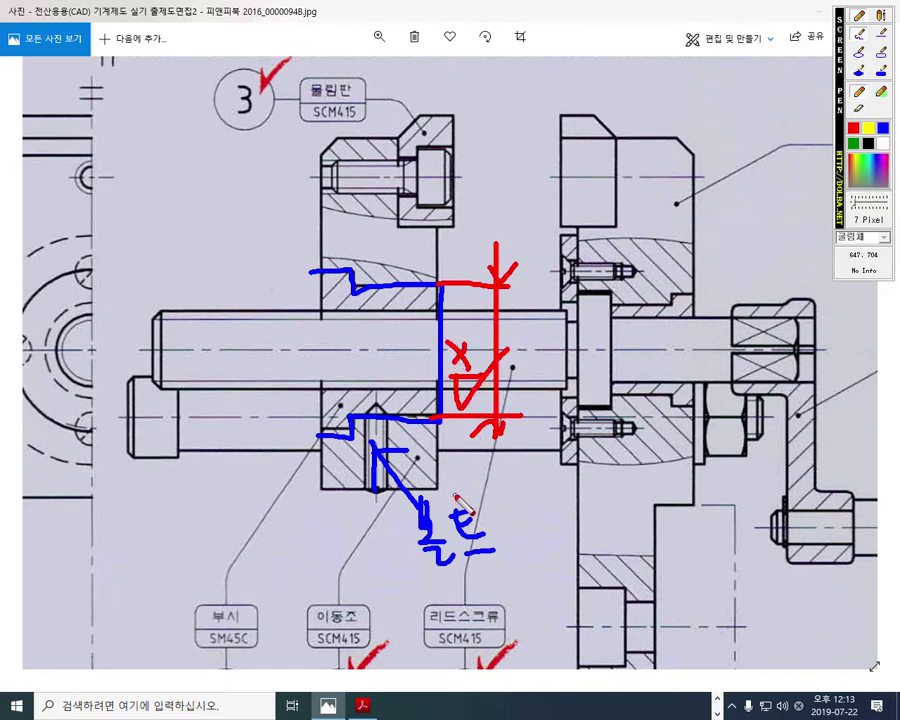
- Sketch a red diameter dimension for the larger counterbore with an x surface roughness symbol
{"action": "left_click_drag", "start_coordinate": [251, 436], "coordinate": [309, 436]}
{"action": "left_click_drag", "start_coordinate": [312, 268], "coordinate": [224, 268]}
{"action": "left_click_drag", "start_coordinate": [266, 432], "coordinate": [280, 243]}
{"action": "mouse_move", "coordinate": [256, 410]}
{"action": "left_mouse_down"}
{"action": "mouse_move", "coordinate": [268, 434]}
{"action": "mouse_move", "coordinate": [276, 409]}
{"action": "left_mouse_up"}
{"action": "mouse_move", "coordinate": [272, 269]}
{"action": "left_mouse_down"}
{"action": "mouse_move", "coordinate": [258, 291]}
{"action": "mouse_move", "coordinate": [283, 291]}
{"action": "left_mouse_up"}
{"action": "mouse_move", "coordinate": [283, 402]}
{"action": "left_mouse_down"}
{"action": "mouse_move", "coordinate": [292, 428]}
{"action": "mouse_move", "coordinate": [320, 354]}
{"action": "mouse_move", "coordinate": [305, 398]}
{"action": "mouse_move", "coordinate": [297, 375]}
{"action": "mouse_move", "coordinate": [300, 396]}
{"action": "mouse_move", "coordinate": [286, 396]}
{"action": "left_mouse_up"}
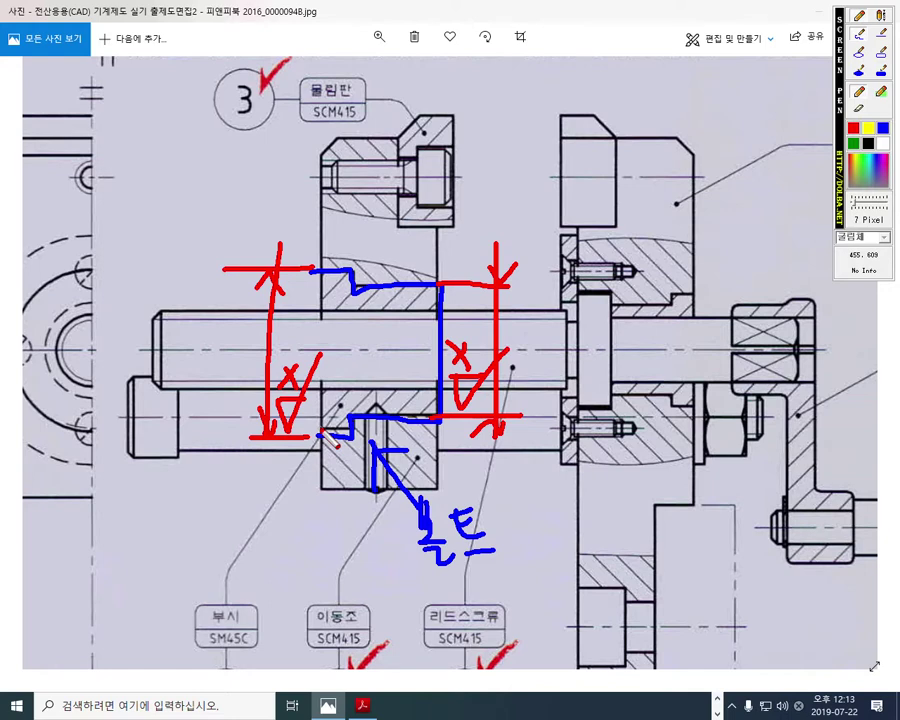
- Sketch the counterbore depth's extension line and arrow in red with an x roughness symbol, and clear the annotations
{"action": "left_click_drag", "start_coordinate": [350, 258], "coordinate": [351, 210]}
{"action": "mouse_move", "coordinate": [283, 211]}
{"action": "left_mouse_down"}
{"action": "mouse_move", "coordinate": [350, 211]}
{"action": "mouse_move", "coordinate": [339, 224]}
{"action": "left_mouse_up"}
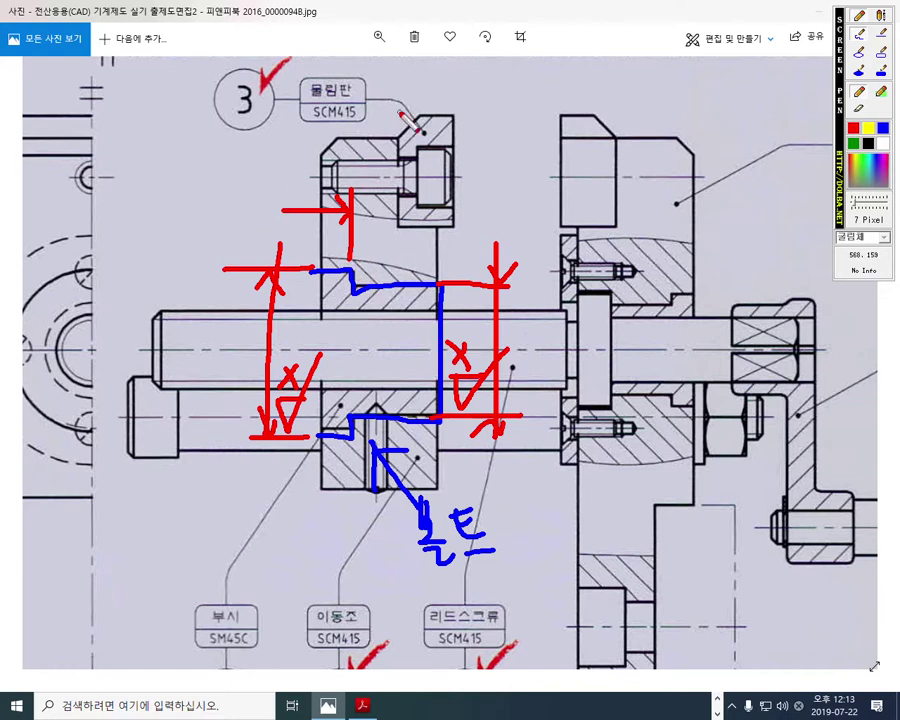
{"action": "left_click_drag", "start_coordinate": [350, 198], "coordinate": [357, 69]}
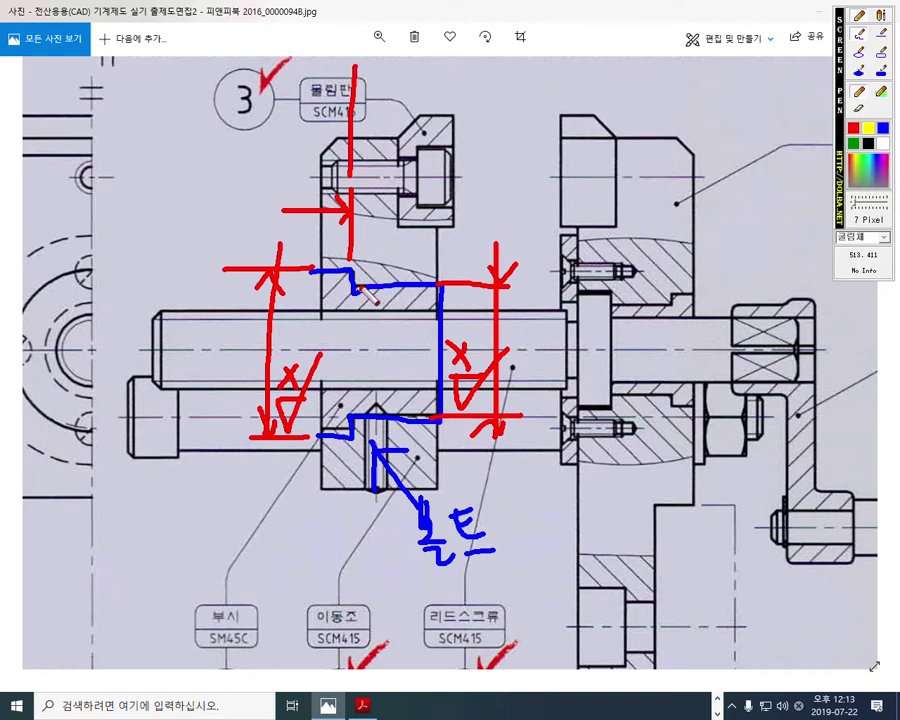
{"action": "left_click_drag", "start_coordinate": [354, 268], "coordinate": [354, 266]}
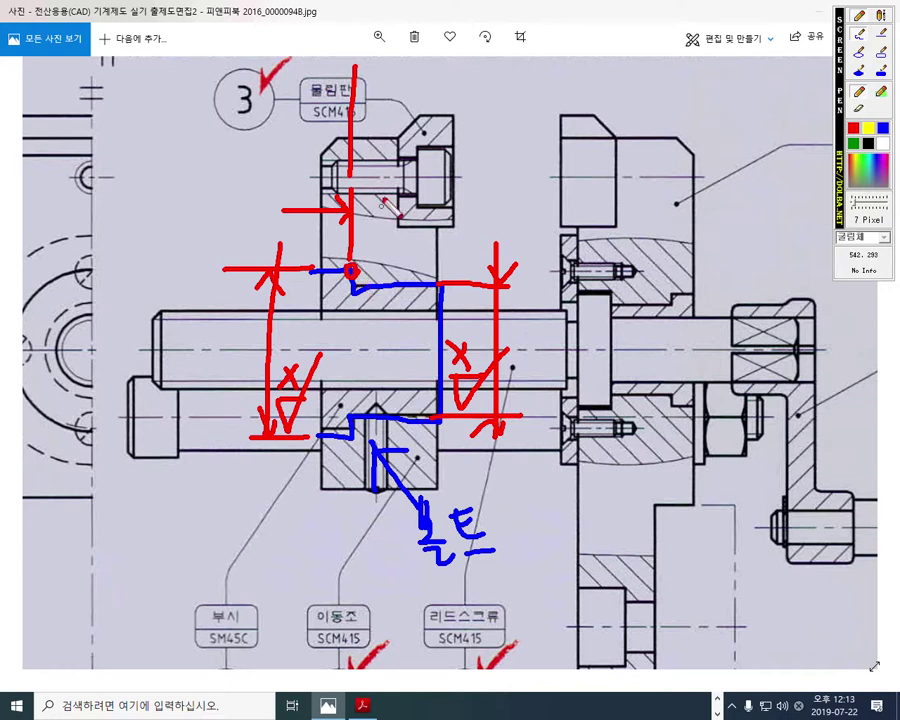
{"action": "left_click_drag", "start_coordinate": [356, 186], "coordinate": [354, 184]}
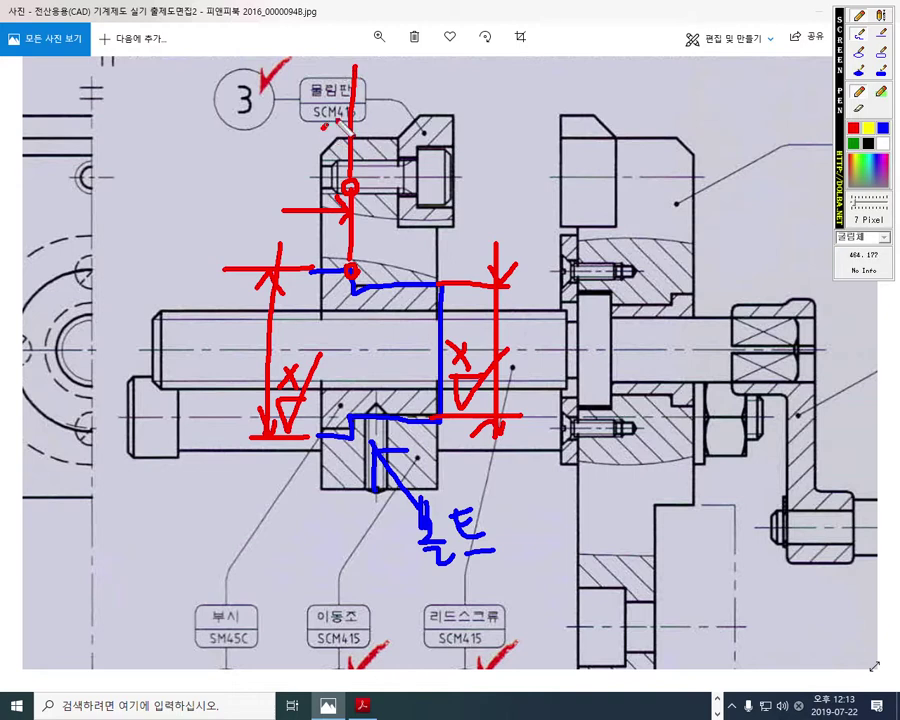
{"action": "left_click_drag", "start_coordinate": [350, 108], "coordinate": [289, 48]}
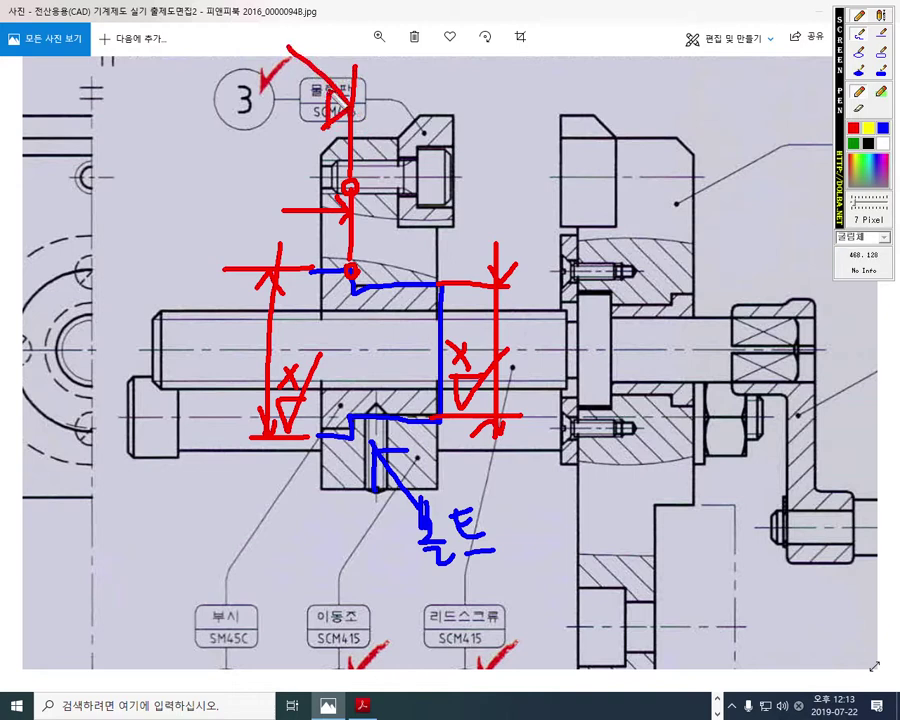
{"action": "left_click_drag", "start_coordinate": [295, 90], "coordinate": [317, 119]}
{"action": "left_click_drag", "start_coordinate": [316, 89], "coordinate": [296, 120]}
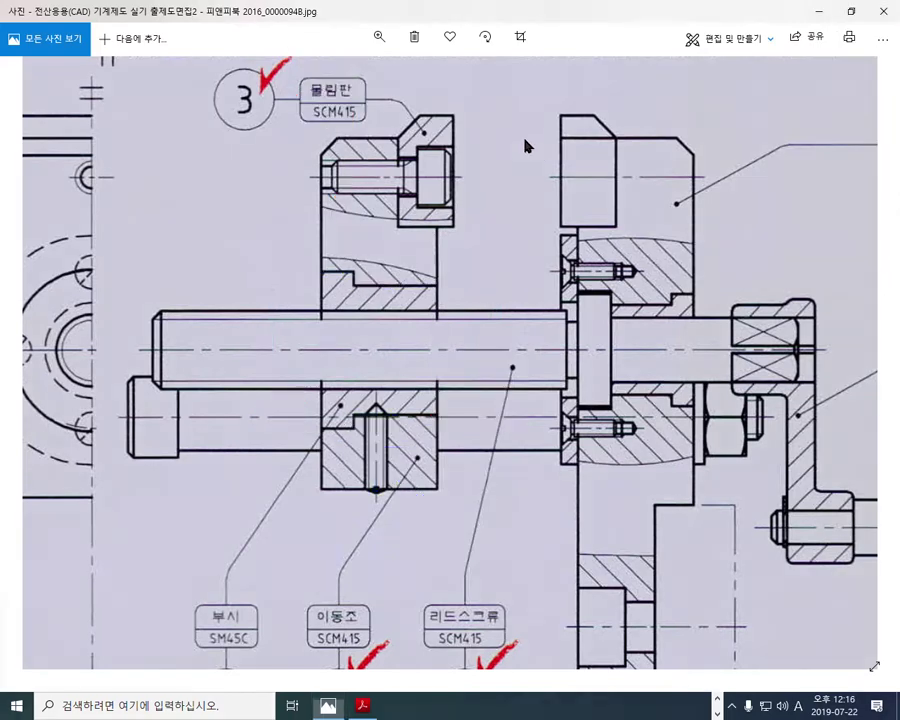
- Move the assembly picture and the standards PDF out of the way to switch to the AutoCAD drawing
{"action": "double_click", "coordinate": [735, 14]}
{"action": "left_click_drag", "start_coordinate": [356, 121], "coordinate": [0, 105]}
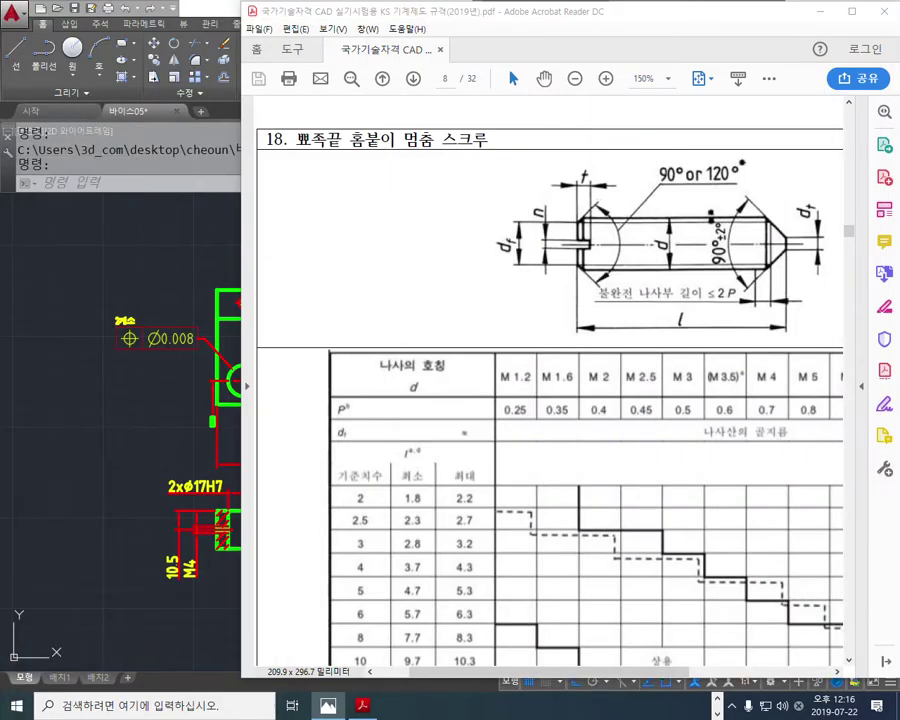
{"action": "mouse_move", "coordinate": [669, 13]}
{"action": "left_mouse_down"}
{"action": "mouse_move", "coordinate": [634, 23]}
{"action": "mouse_move", "coordinate": [0, 30]}
{"action": "left_mouse_up"}
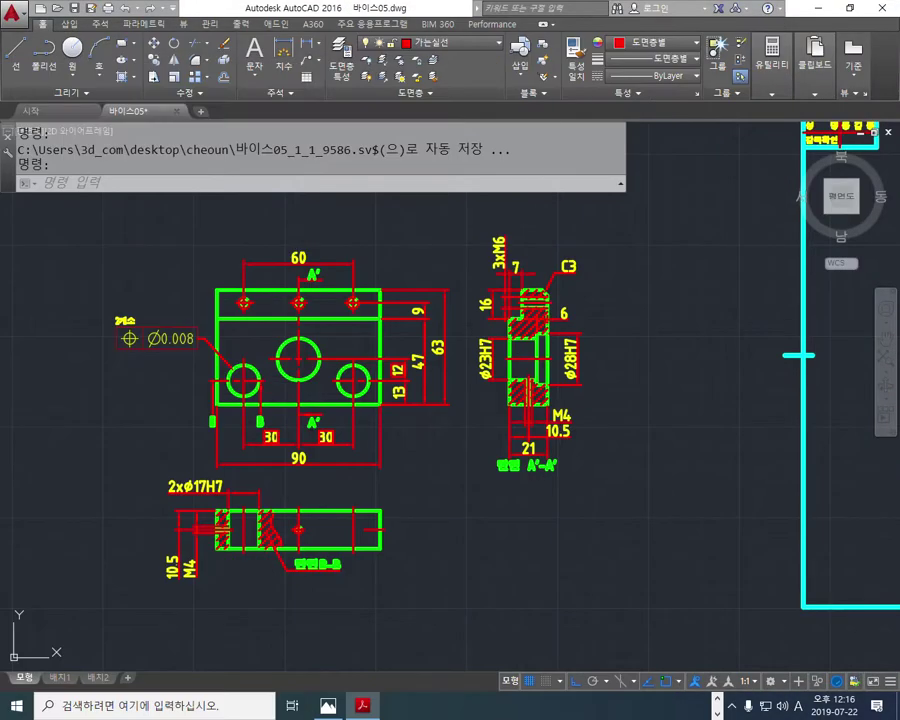
- Locate the fully toleranced part 2 drawing and examine its front view and surface roughness symbol
{"action": "left_click", "coordinate": [763, 312]}
{"action": "middle_click_drag", "start_coordinate": [687, 206], "coordinate": [315, 467]}
{"action": "scroll", "coordinate": [352, 419], "scroll_direction": "down", "scroll_amount": 4}
{"action": "middle_click_drag", "start_coordinate": [568, 209], "coordinate": [460, 486]}
{"action": "mouse_move", "coordinate": [450, 228]}
{"action": "middle_mouse_down"}
{"action": "mouse_move", "coordinate": [458, 370]}
{"action": "mouse_move", "coordinate": [450, 446]}
{"action": "middle_mouse_up"}
{"action": "scroll", "coordinate": [396, 286], "scroll_direction": "up", "scroll_amount": 4}
{"action": "scroll", "coordinate": [349, 337], "scroll_direction": "up", "scroll_amount": 2}
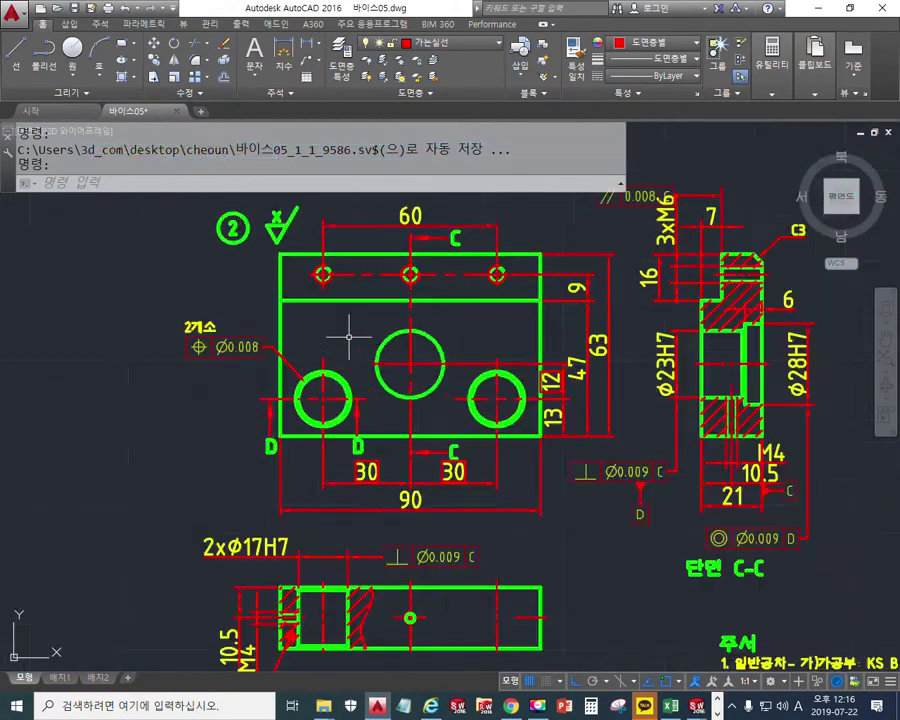
{"action": "mouse_move", "coordinate": [349, 337]}
{"action": "middle_mouse_down"}
{"action": "mouse_move", "coordinate": [356, 308]}
{"action": "mouse_move", "coordinate": [344, 374]}
{"action": "middle_mouse_up"}
{"action": "scroll", "coordinate": [300, 300], "scroll_direction": "up", "scroll_amount": 2}
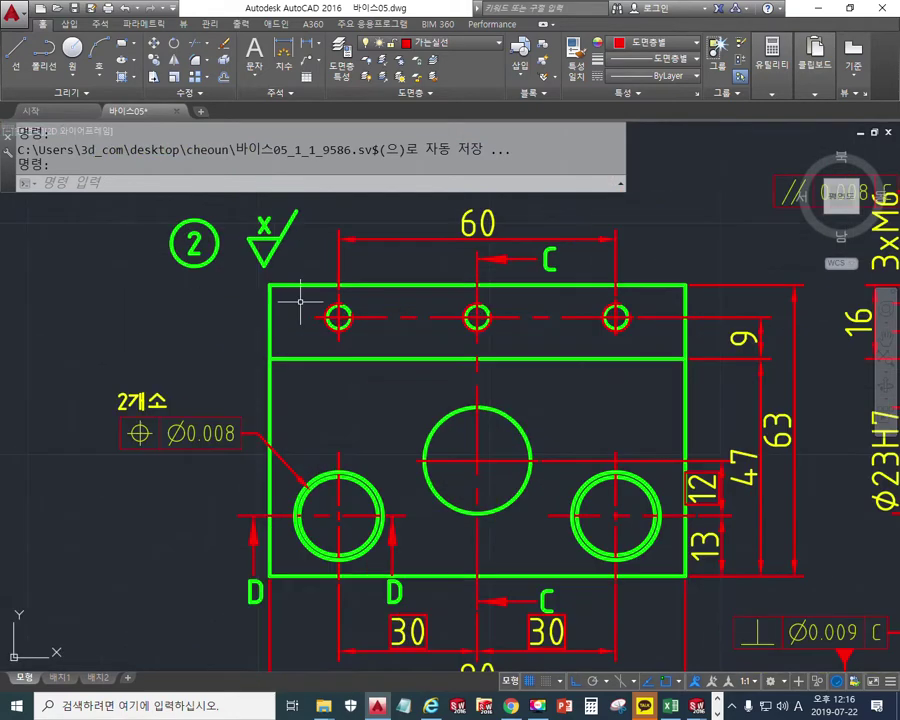
- Trace and circle the x surface roughness symbol beside the part 2 balloon in red, and clear the marks
{"action": "key", "text": "F9"}
{"action": "mouse_move", "coordinate": [232, 225]}
{"action": "left_mouse_down"}
{"action": "mouse_move", "coordinate": [262, 273]}
{"action": "mouse_move", "coordinate": [321, 185]}
{"action": "left_mouse_up"}
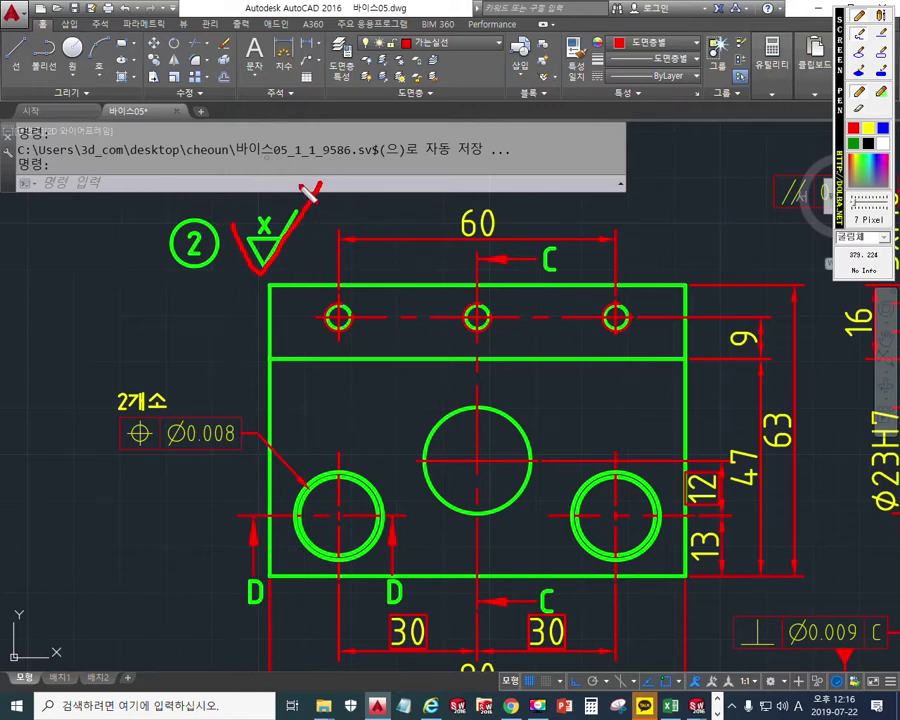
{"action": "mouse_move", "coordinate": [292, 260]}
{"action": "left_mouse_down"}
{"action": "mouse_move", "coordinate": [268, 282]}
{"action": "mouse_move", "coordinate": [240, 193]}
{"action": "mouse_move", "coordinate": [317, 233]}
{"action": "mouse_move", "coordinate": [281, 281]}
{"action": "left_mouse_up"}
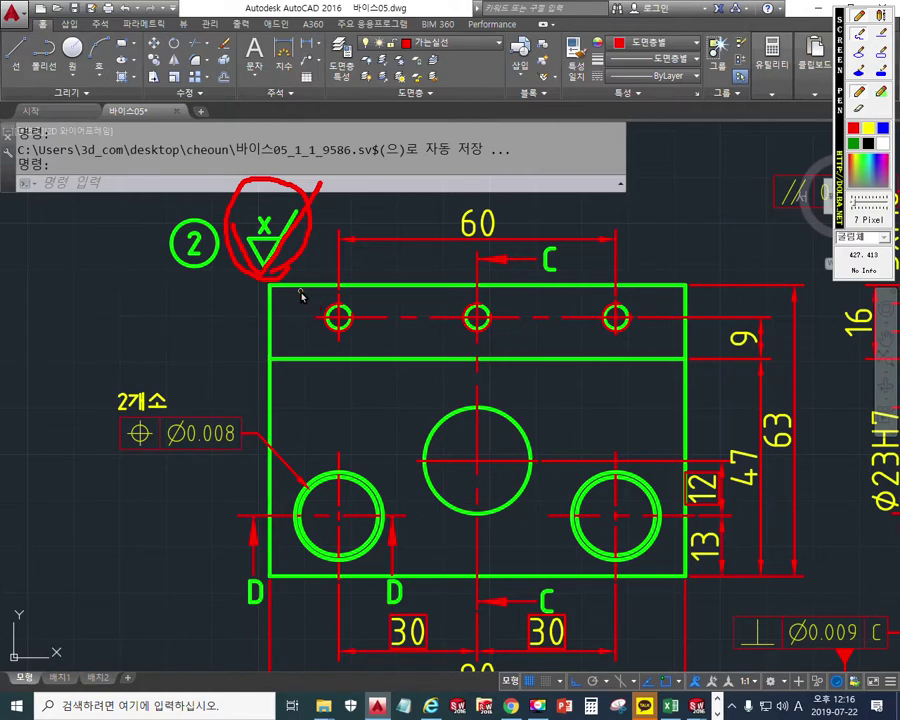
{"action": "key", "text": "Escape"}
- Review the complete part 2 views and examine the dimensioned part 5 shaft drawing
{"action": "scroll", "coordinate": [418, 458], "scroll_direction": "down", "scroll_amount": 3}
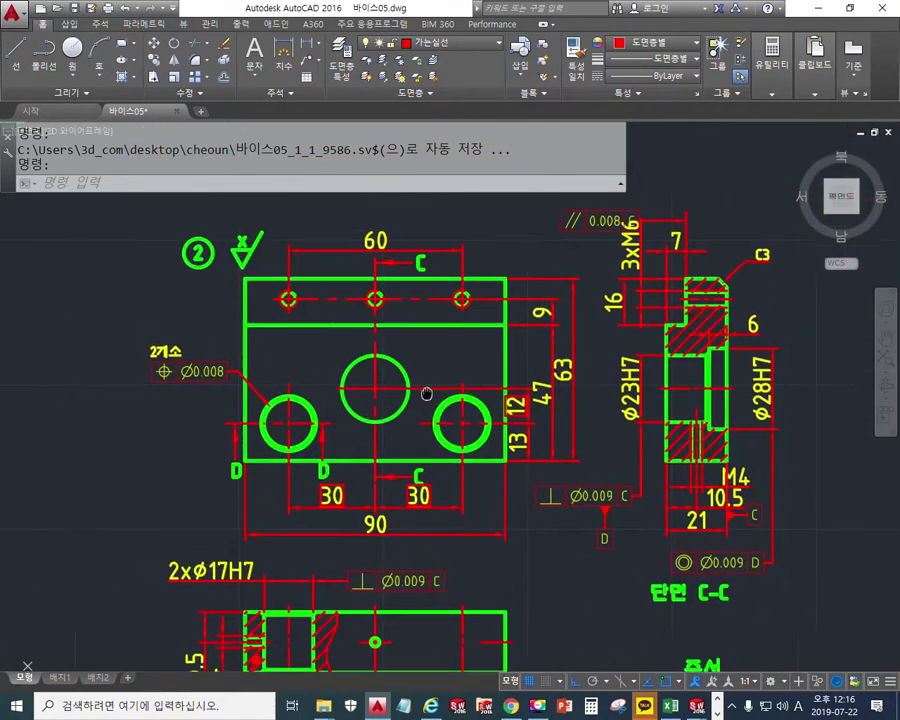
{"action": "middle_click_drag", "start_coordinate": [427, 393], "coordinate": [382, 385]}
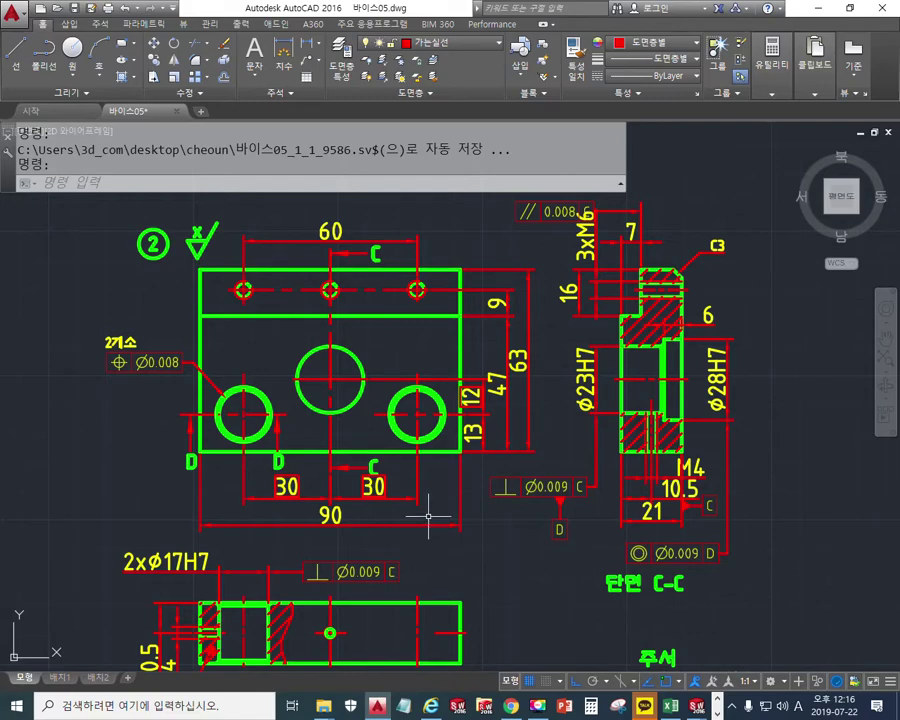
{"action": "scroll", "coordinate": [428, 516], "scroll_direction": "down", "scroll_amount": 10}
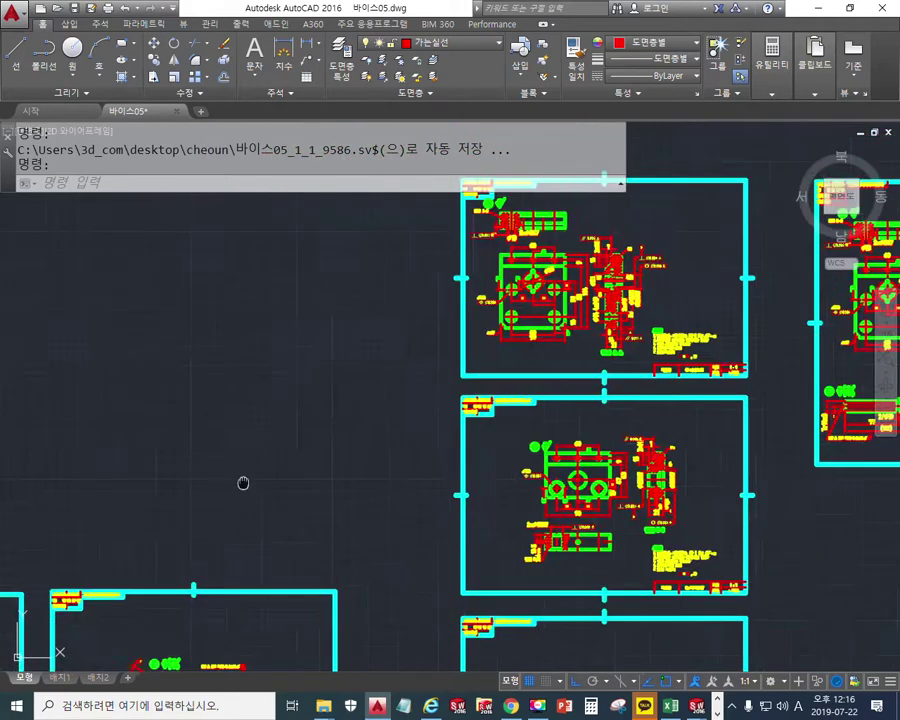
{"action": "scroll", "coordinate": [314, 505], "scroll_direction": "up", "scroll_amount": 10}
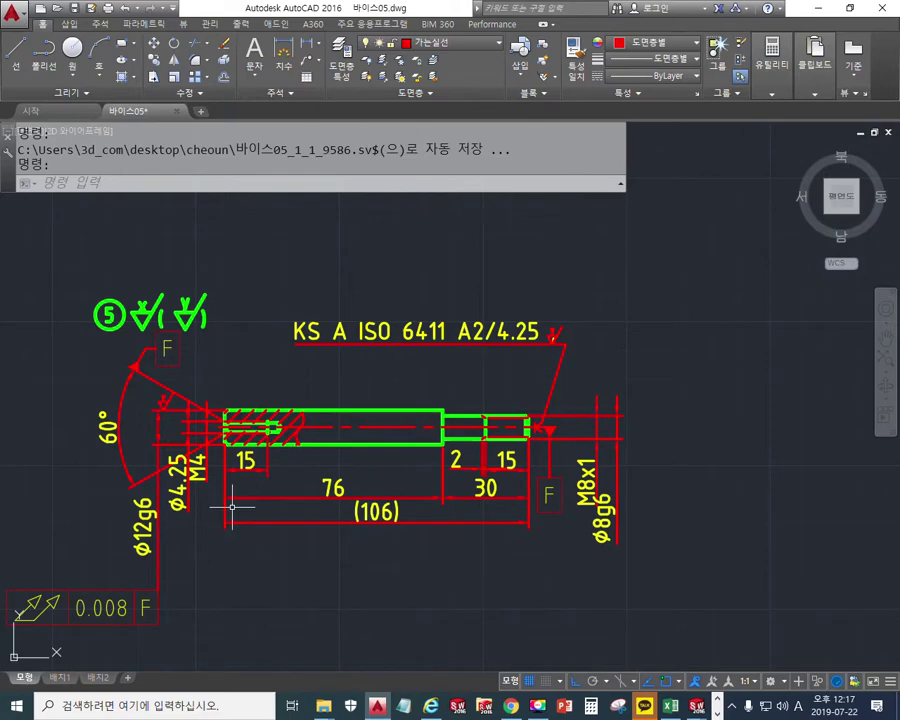
{"action": "scroll", "coordinate": [341, 473], "scroll_direction": "up", "scroll_amount": 3}
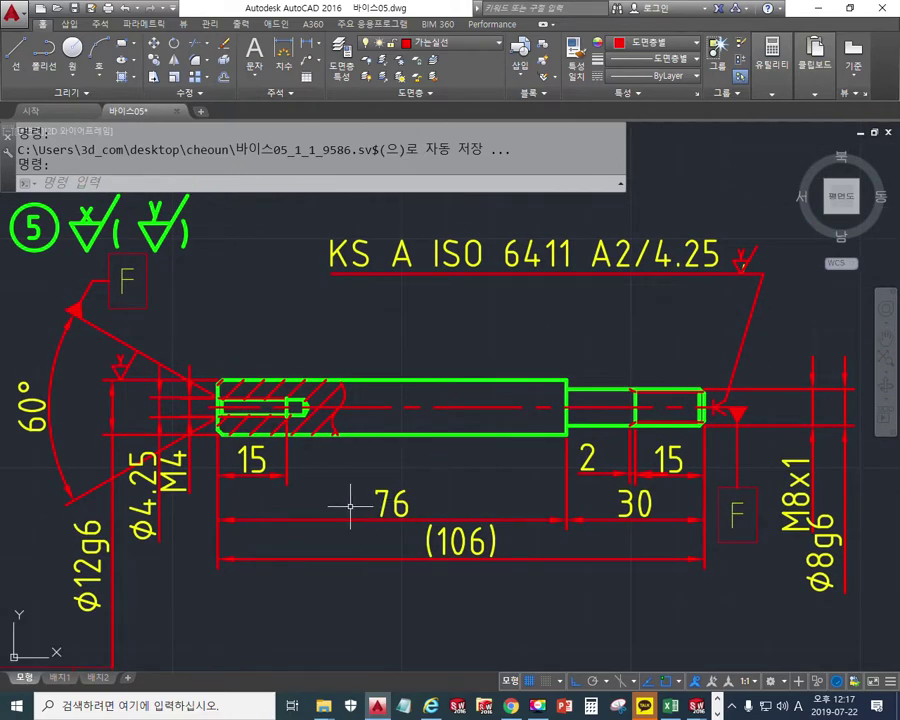
- Mark the part 5 y roughness symbol, the Ø12g6 shaft surfaces and the KS A ISO 6411 note's y symbol in red, and clear the marks
{"action": "mouse_move", "coordinate": [357, 495]}
{"action": "middle_mouse_down"}
{"action": "mouse_move", "coordinate": [378, 517]}
{"action": "mouse_move", "coordinate": [370, 527]}
{"action": "middle_mouse_up"}
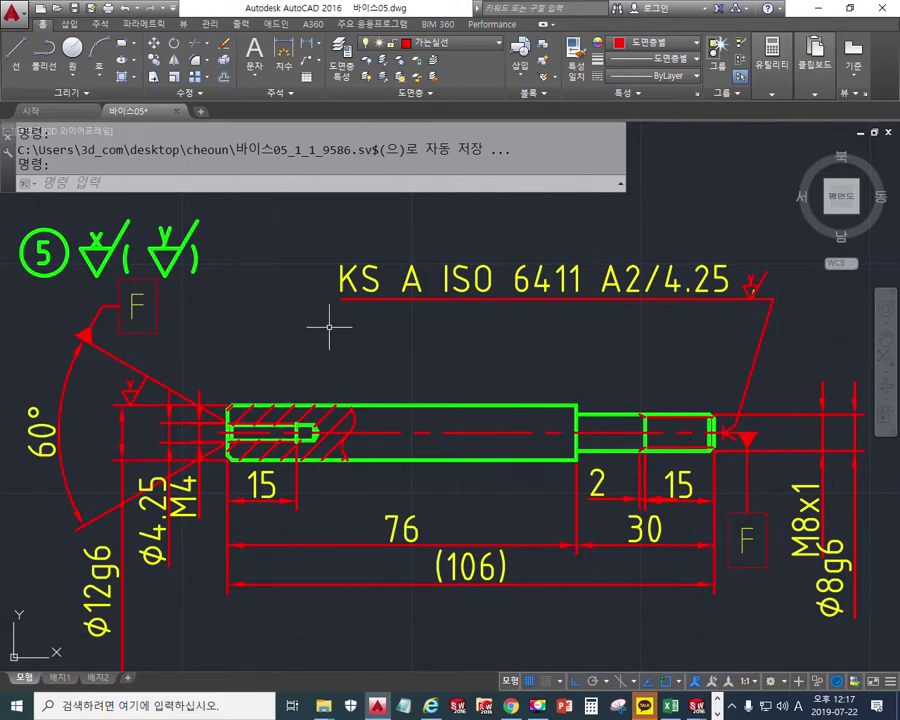
{"action": "key", "text": "F12"}
{"action": "mouse_move", "coordinate": [205, 263]}
{"action": "left_mouse_down"}
{"action": "mouse_move", "coordinate": [147, 280]}
{"action": "mouse_move", "coordinate": [202, 232]}
{"action": "mouse_move", "coordinate": [189, 298]}
{"action": "left_mouse_up"}
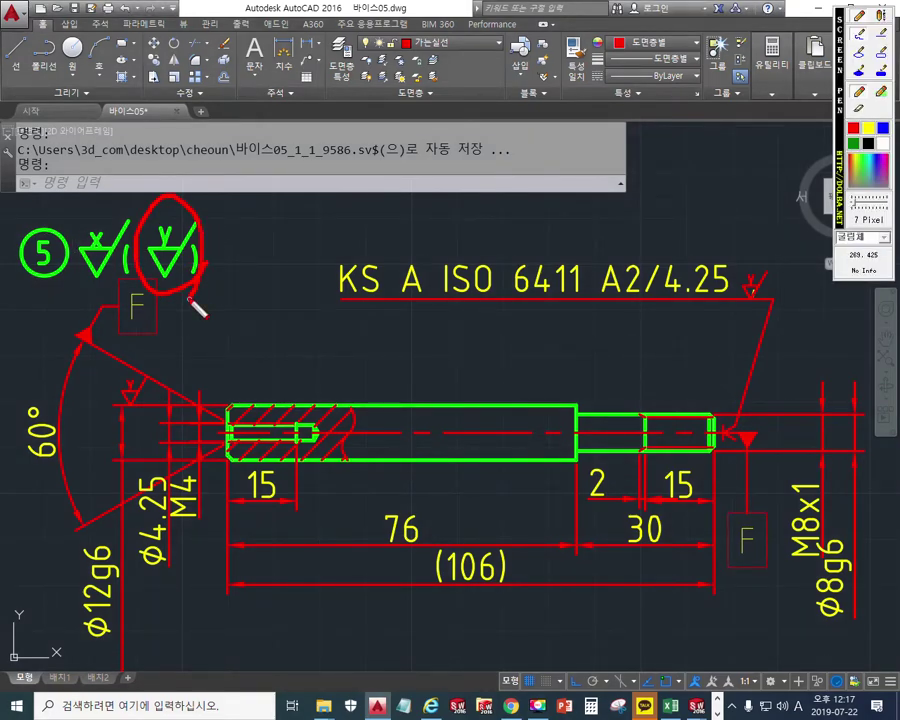
{"action": "left_click_drag", "start_coordinate": [220, 396], "coordinate": [556, 381]}
{"action": "left_click_drag", "start_coordinate": [230, 462], "coordinate": [570, 458]}
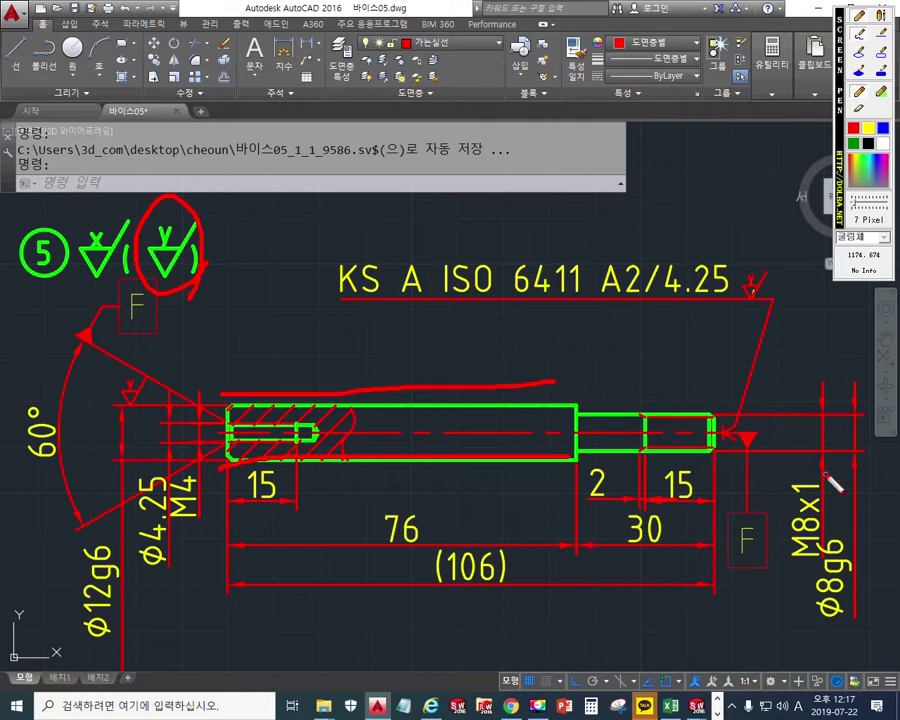
{"action": "mouse_move", "coordinate": [768, 298]}
{"action": "left_mouse_down"}
{"action": "mouse_move", "coordinate": [741, 261]}
{"action": "mouse_move", "coordinate": [778, 314]}
{"action": "left_mouse_up"}
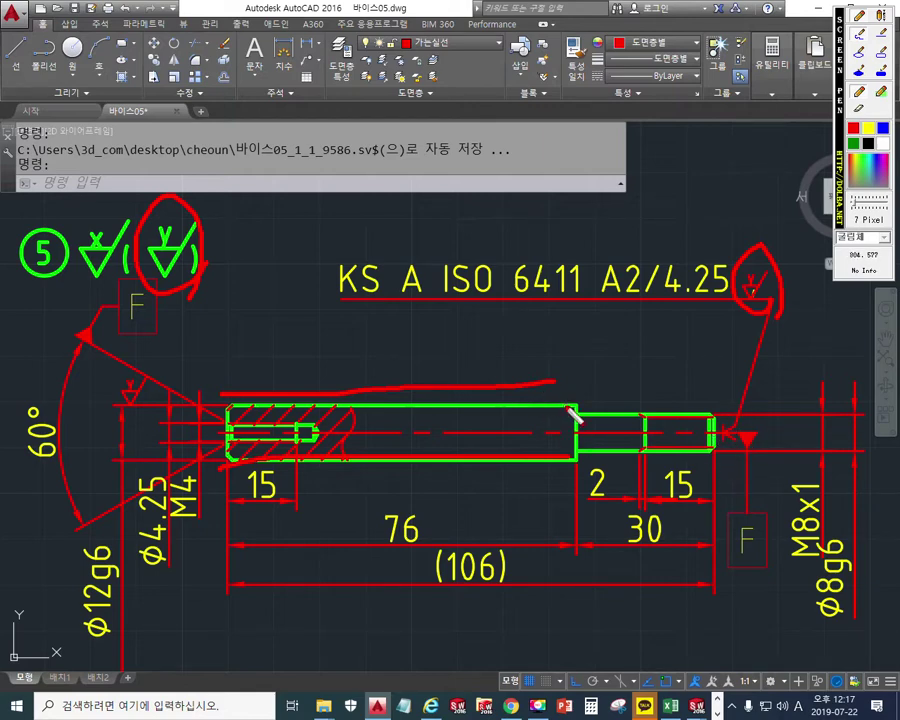
{"action": "key", "text": "Escape"}
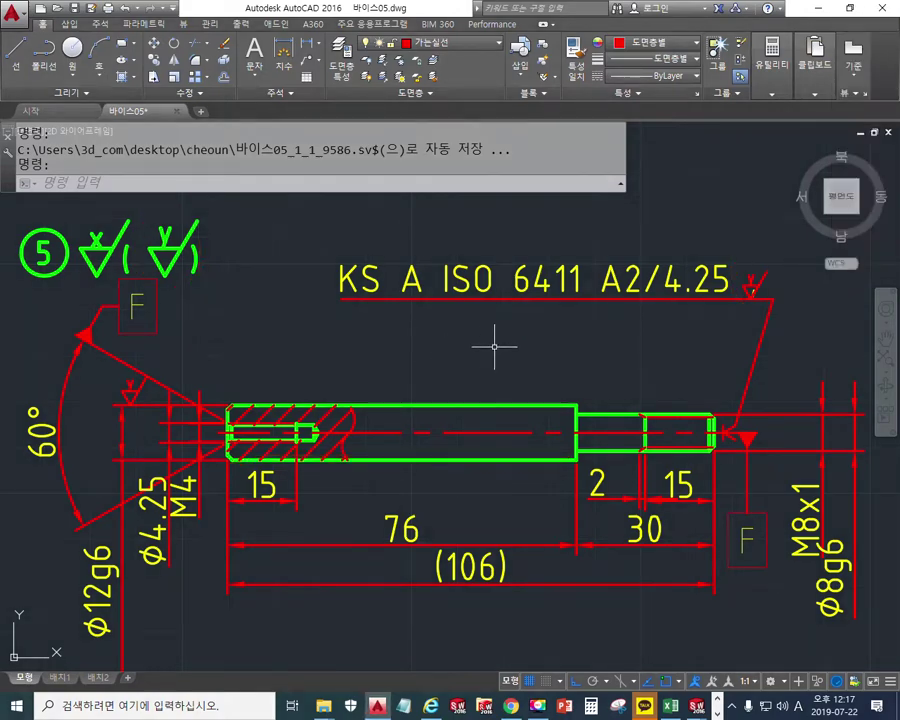
- Examine the finished part 2 drawing and locate the part 2 drawing that still lacks its balloon and roughness symbols
{"action": "scroll", "coordinate": [494, 347], "scroll_direction": "down", "scroll_amount": 10}
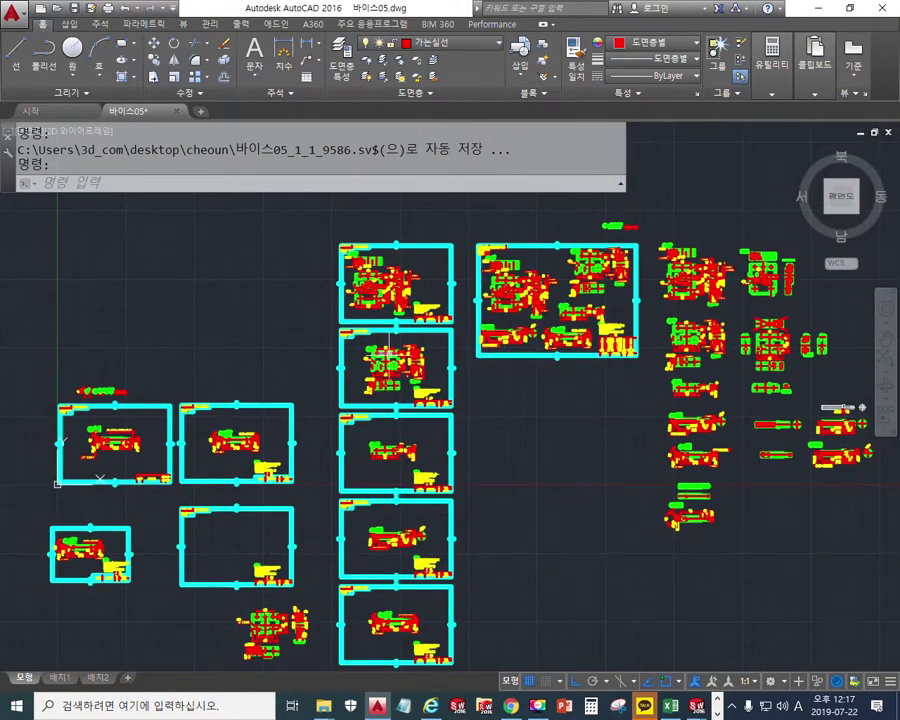
{"action": "scroll", "coordinate": [388, 352], "scroll_direction": "up", "scroll_amount": 10}
{"action": "mouse_move", "coordinate": [392, 353]}
{"action": "middle_mouse_down"}
{"action": "mouse_move", "coordinate": [412, 358]}
{"action": "mouse_move", "coordinate": [408, 376]}
{"action": "middle_mouse_up"}
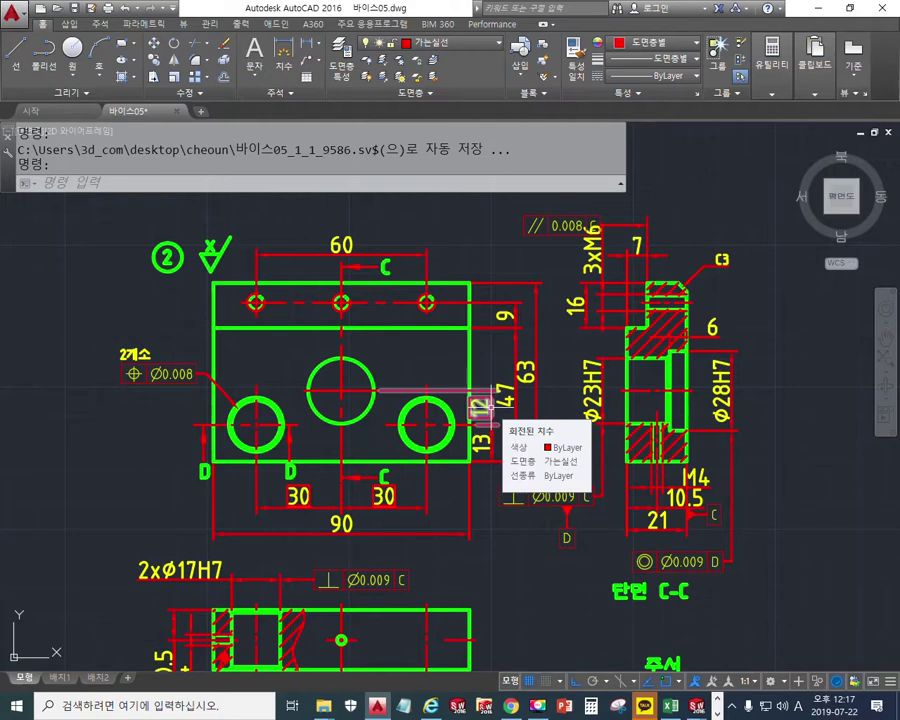
{"action": "scroll", "coordinate": [267, 532], "scroll_direction": "down", "scroll_amount": 8}
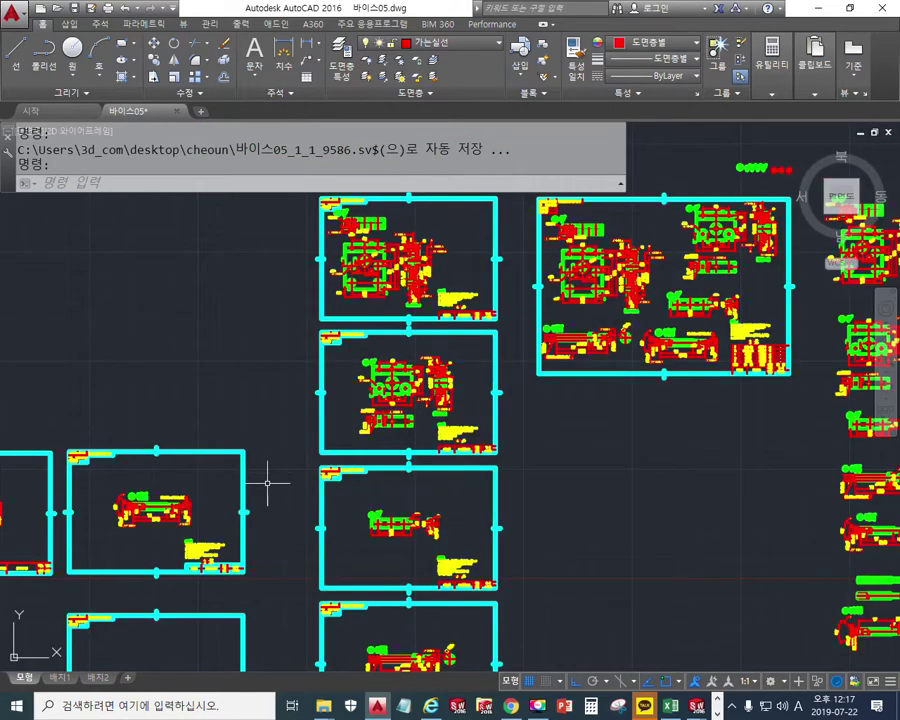
{"action": "middle_click_drag", "start_coordinate": [359, 517], "coordinate": [414, 402]}
{"action": "scroll", "coordinate": [494, 426], "scroll_direction": "up", "scroll_amount": 8}
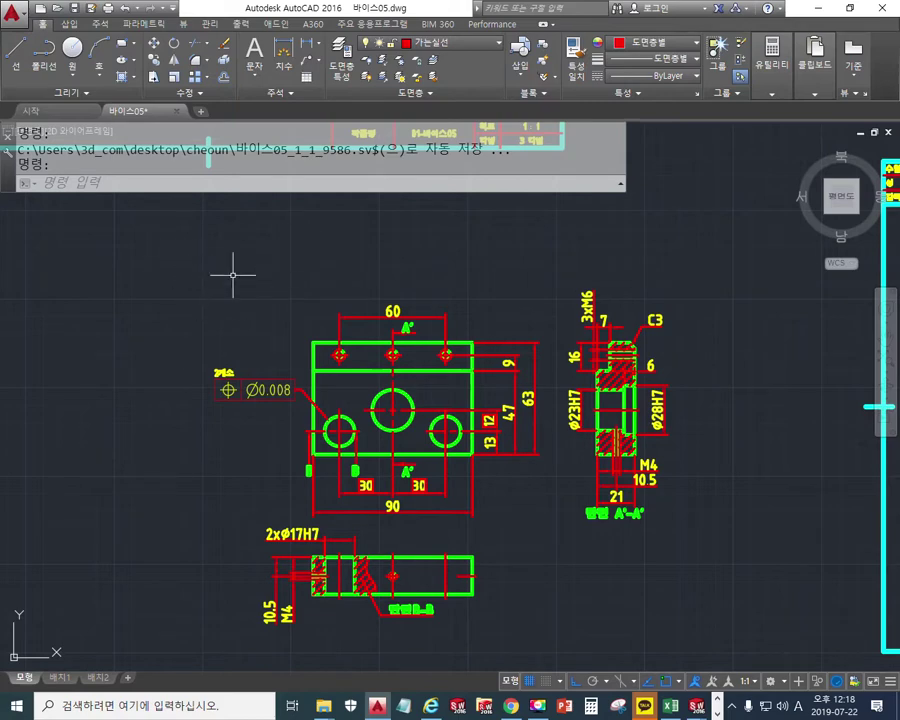
{"action": "scroll", "coordinate": [519, 368], "scroll_direction": "up", "scroll_amount": 3}
{"action": "middle_click_drag", "start_coordinate": [448, 363], "coordinate": [490, 383]}
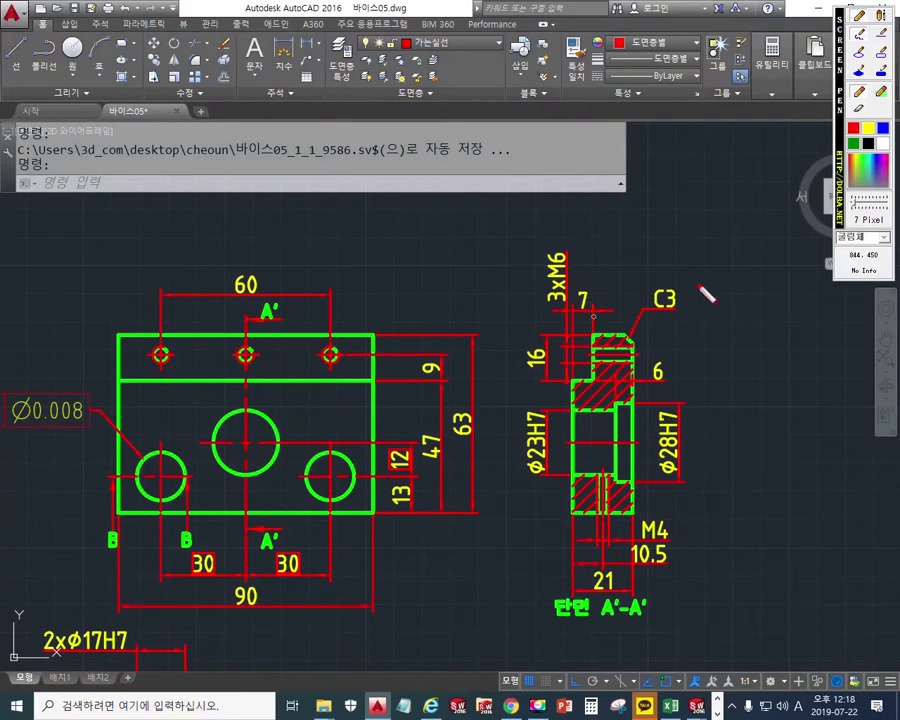
- Mark in white the section A'-A' step faces and stepped bore edges, and circle the three large front-view holes
{"action": "mouse_move", "coordinate": [586, 304]}
{"action": "left_mouse_down"}
{"action": "mouse_move", "coordinate": [594, 372]}
{"action": "mouse_move", "coordinate": [560, 383]}
{"action": "left_mouse_up"}
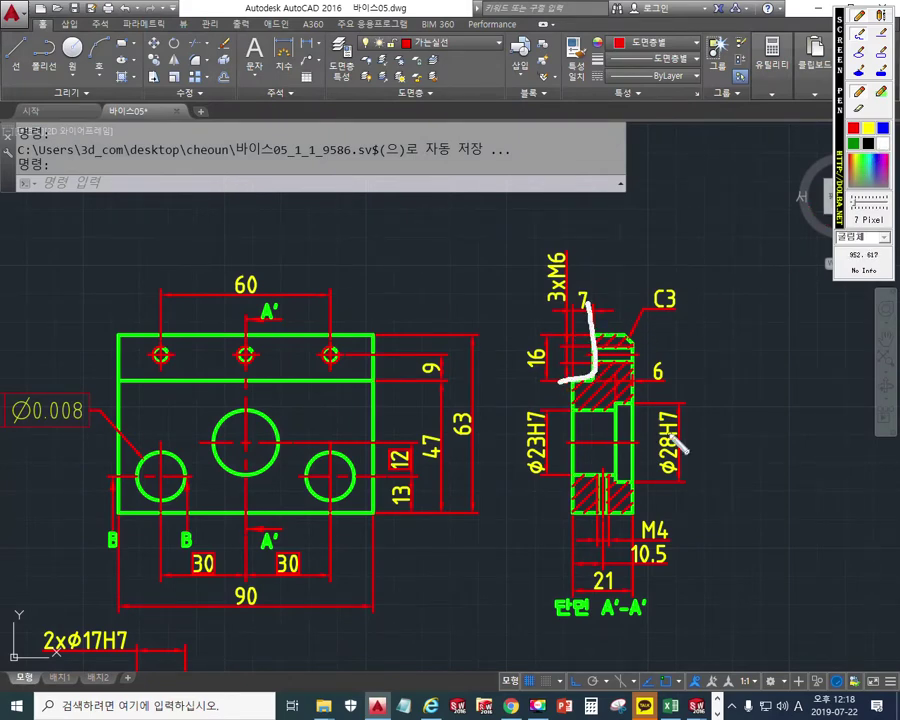
{"action": "mouse_move", "coordinate": [262, 410]}
{"action": "left_mouse_down"}
{"action": "mouse_move", "coordinate": [222, 430]}
{"action": "mouse_move", "coordinate": [262, 412]}
{"action": "left_mouse_up"}
{"action": "mouse_move", "coordinate": [318, 453]}
{"action": "left_mouse_down"}
{"action": "mouse_move", "coordinate": [312, 480]}
{"action": "mouse_move", "coordinate": [314, 470]}
{"action": "left_mouse_up"}
{"action": "mouse_move", "coordinate": [165, 452]}
{"action": "left_mouse_down"}
{"action": "mouse_move", "coordinate": [150, 490]}
{"action": "mouse_move", "coordinate": [165, 470]}
{"action": "left_mouse_up"}
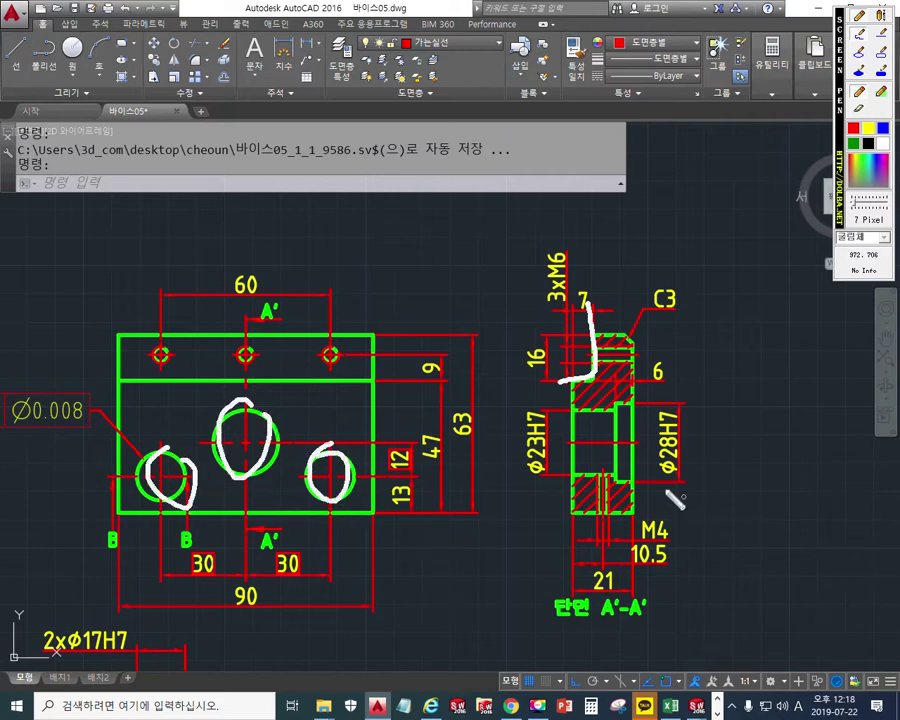
{"action": "left_click_drag", "start_coordinate": [572, 410], "coordinate": [648, 404]}
{"action": "mouse_move", "coordinate": [557, 471]}
{"action": "left_mouse_down"}
{"action": "mouse_move", "coordinate": [606, 470]}
{"action": "mouse_move", "coordinate": [624, 490]}
{"action": "mouse_move", "coordinate": [644, 488]}
{"action": "left_mouse_up"}
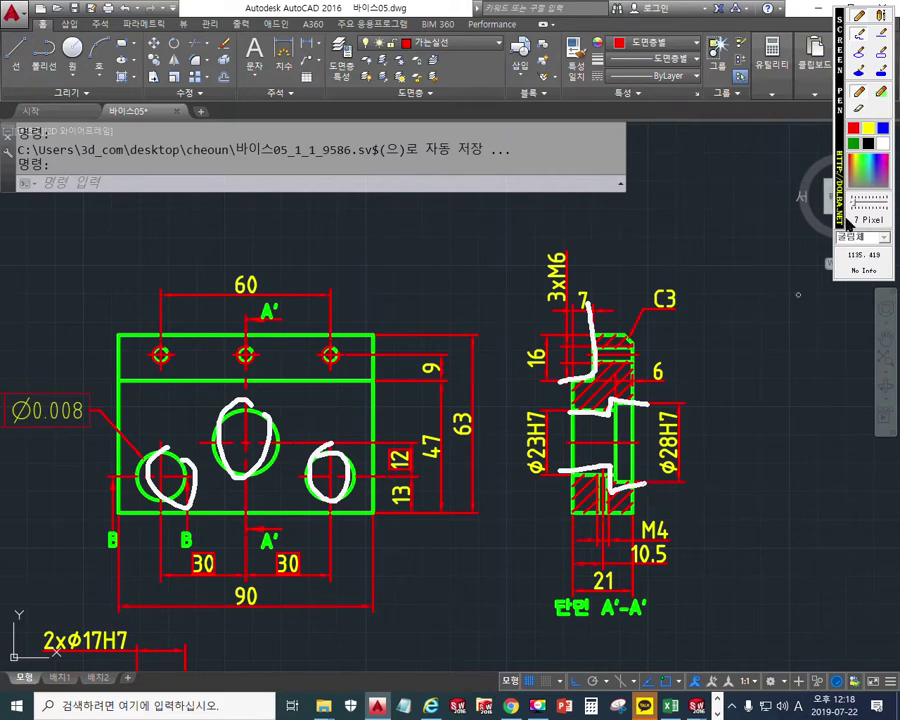
- Mark both outer side faces of section A'-A' with yellow lines, and clear all the marks
{"action": "left_click", "coordinate": [867, 131]}
{"action": "left_click_drag", "start_coordinate": [639, 329], "coordinate": [638, 517]}
{"action": "mouse_move", "coordinate": [576, 384]}
{"action": "left_mouse_down"}
{"action": "mouse_move", "coordinate": [564, 470]}
{"action": "mouse_move", "coordinate": [572, 544]}
{"action": "left_mouse_up"}
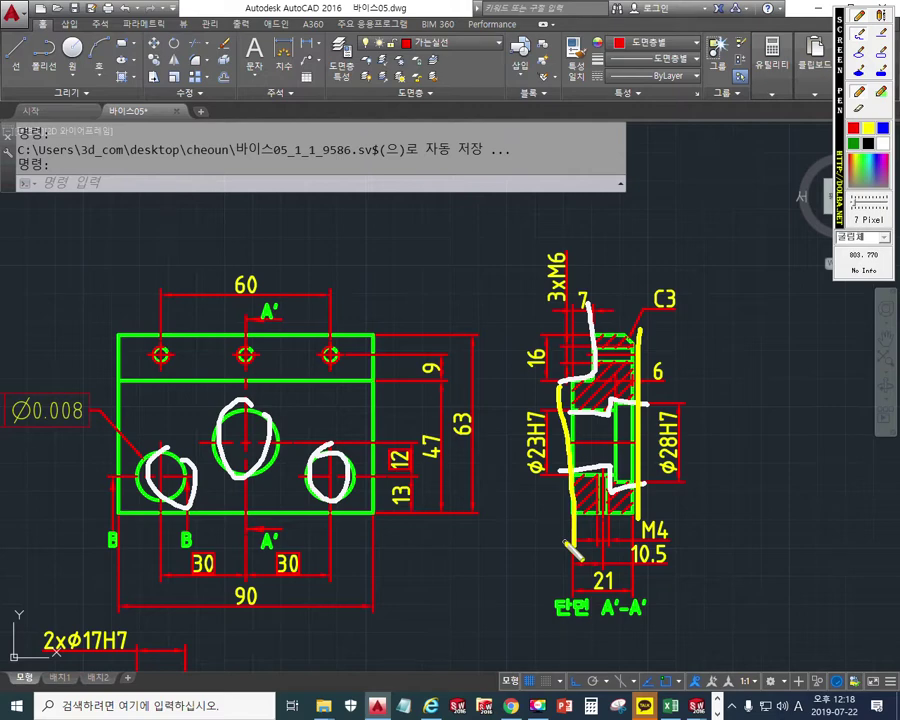
{"action": "key", "text": "Escape"}
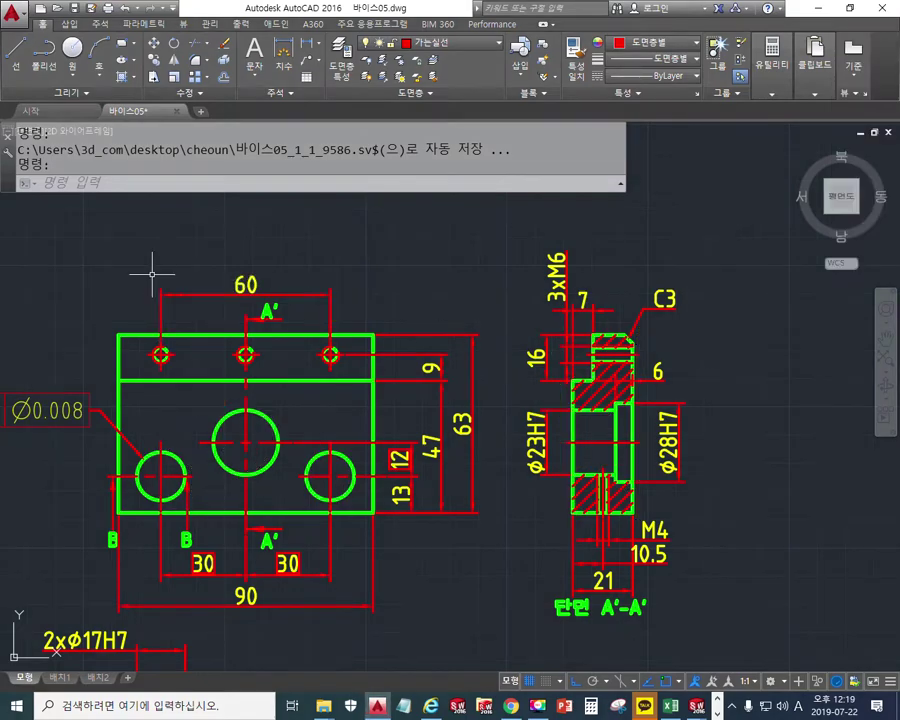
- Make 개별주서 the current layer for the part 2 drawing's balloon
{"action": "middle_click_drag", "start_coordinate": [215, 275], "coordinate": [380, 292]}
{"action": "scroll", "coordinate": [380, 292], "scroll_direction": "down", "scroll_amount": 3}
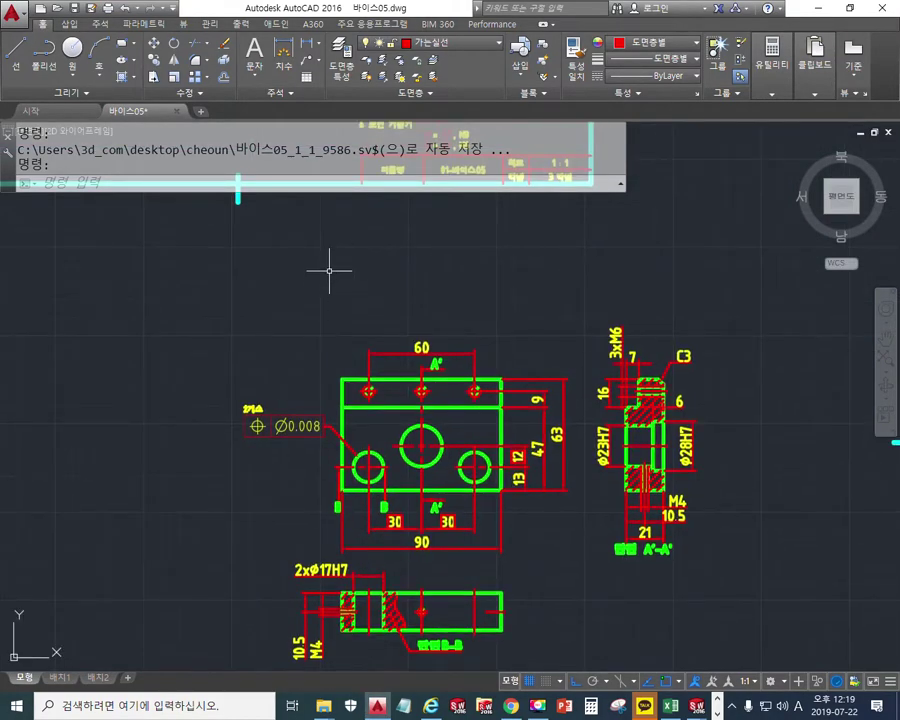
{"action": "scroll", "coordinate": [325, 252], "scroll_direction": "up", "scroll_amount": 2}
{"action": "middle_click_drag", "start_coordinate": [297, 350], "coordinate": [293, 297]}
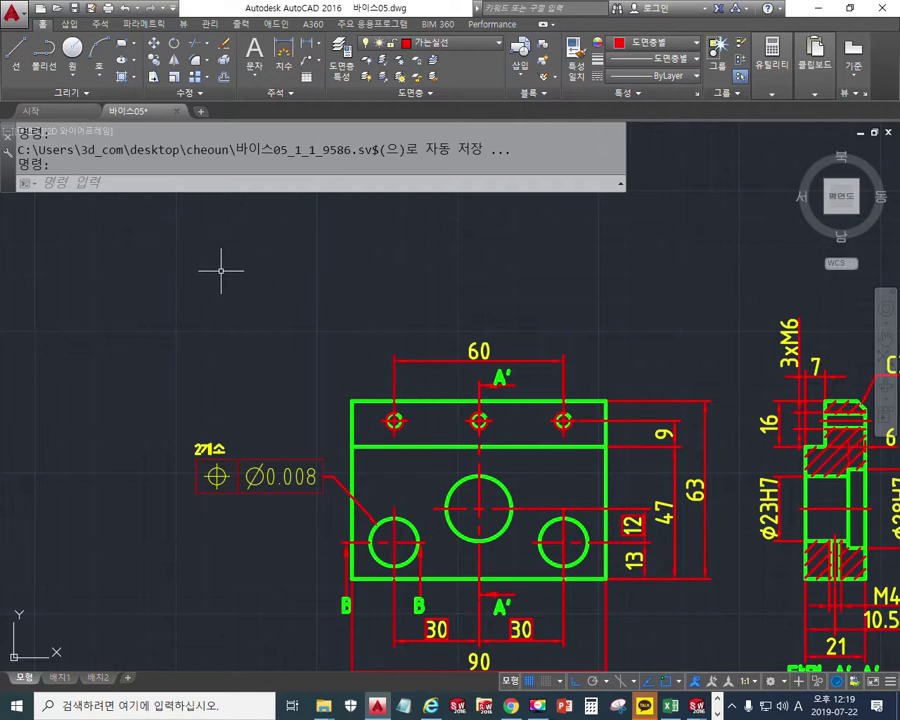
{"action": "left_click", "coordinate": [455, 43]}
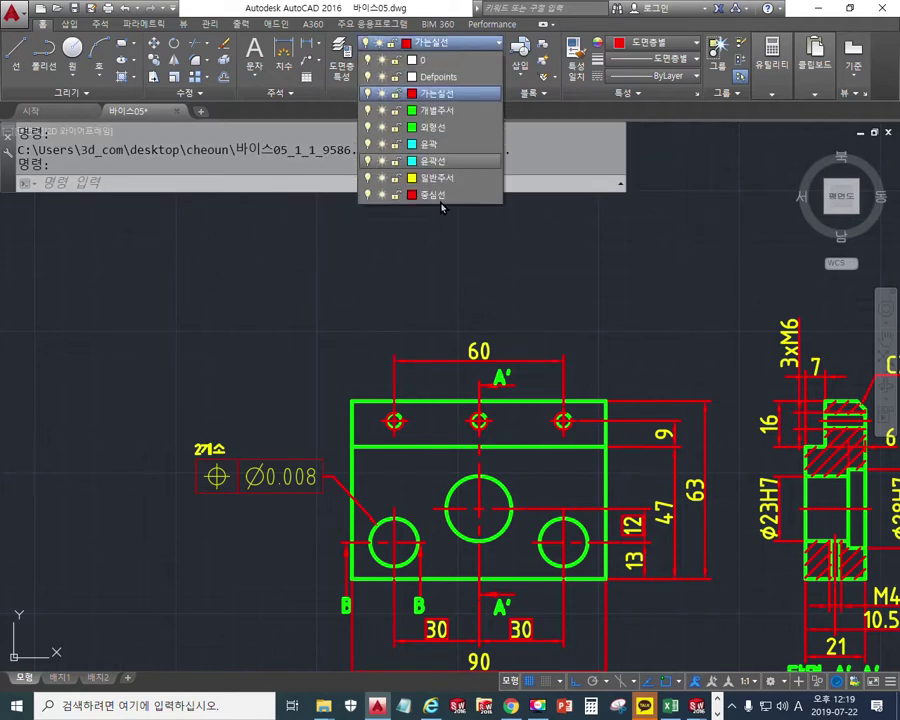
{"action": "left_click", "coordinate": [467, 111]}
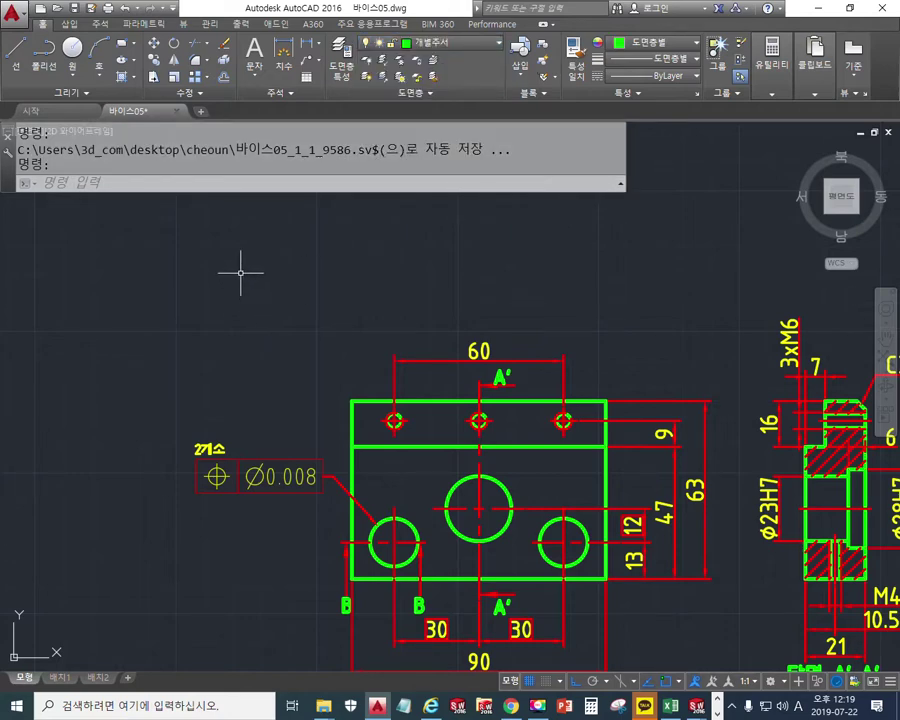
{"action": "type", "text": "CHANGE"}
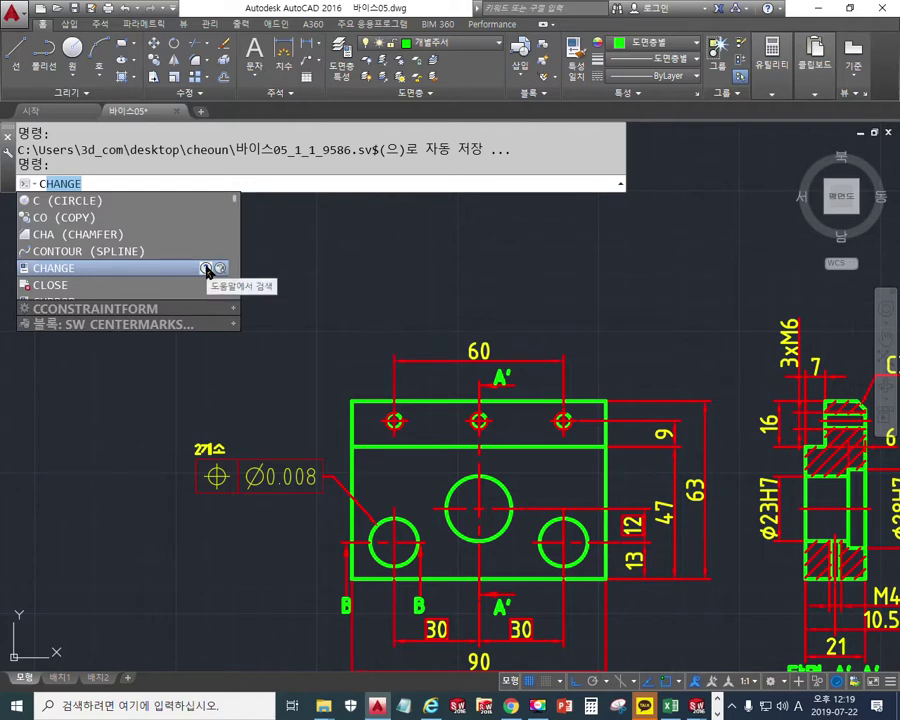
{"action": "key", "text": "Escape"}
{"action": "key", "text": "Escape"}
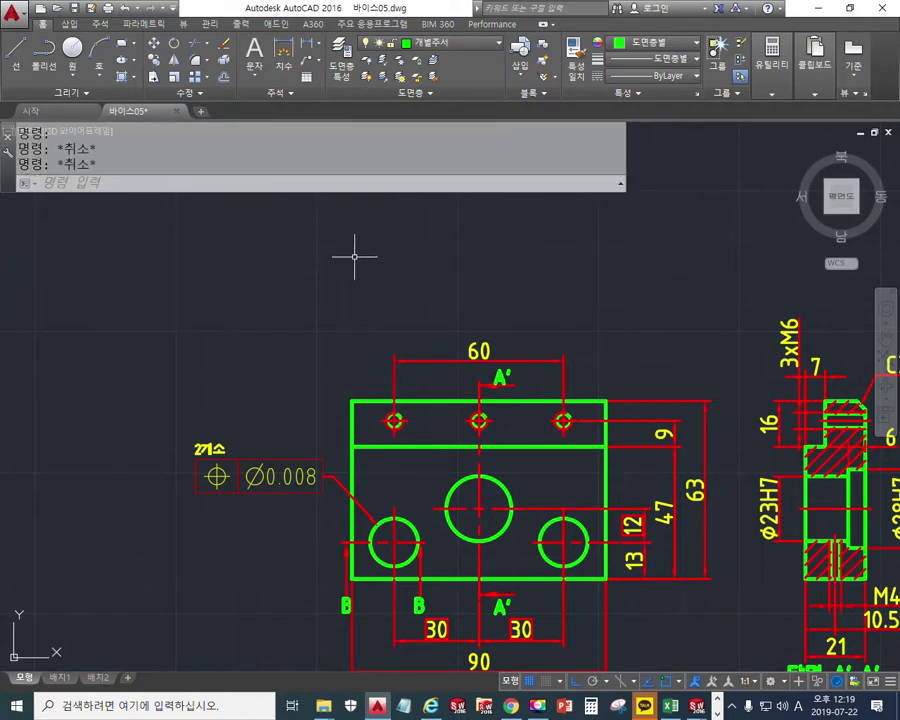
- Draw a balloon circle of radius 5 in the empty area above and left of the part 2 front view
{"action": "type", "text": "C"}
{"action": "key", "text": "Return"}
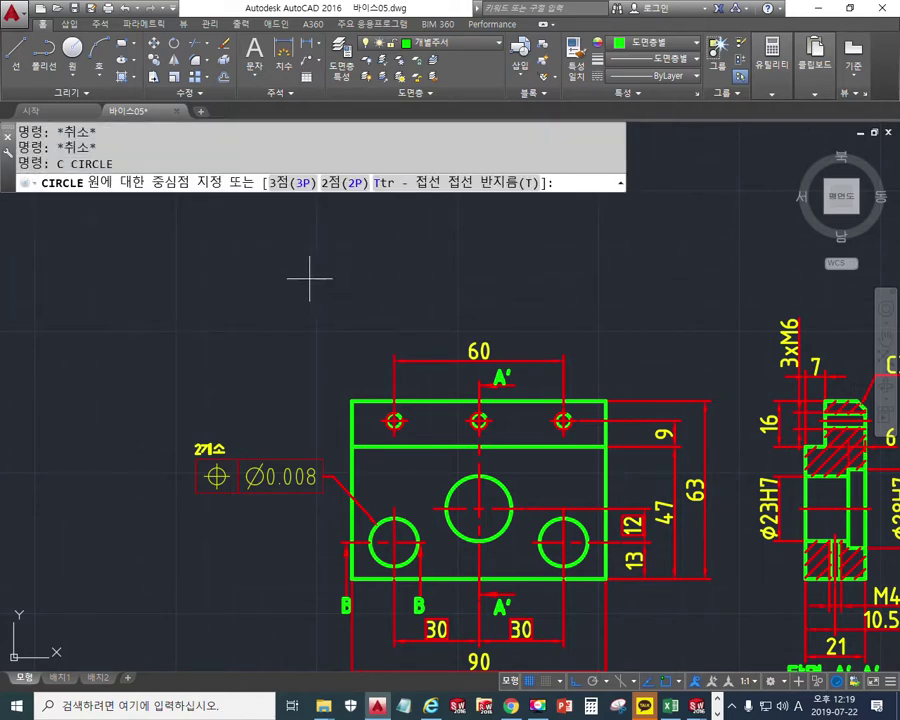
{"action": "left_click", "coordinate": [212, 266]}
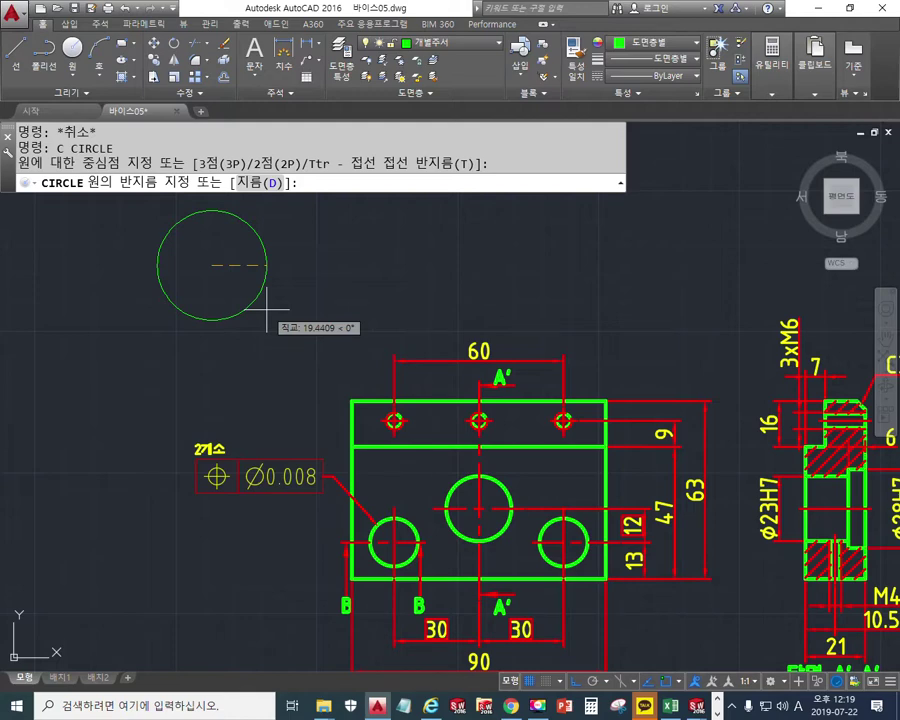
{"action": "type", "text": "5"}
{"action": "key", "text": "Return"}
- Create a multiline text box above the balloon circle, about as wide as the circle, with text height 5
{"action": "scroll", "coordinate": [231, 254], "scroll_direction": "up", "scroll_amount": 5}
{"action": "mouse_move", "coordinate": [152, 300]}
{"action": "middle_mouse_down"}
{"action": "mouse_move", "coordinate": [220, 312]}
{"action": "mouse_move", "coordinate": [276, 290]}
{"action": "mouse_move", "coordinate": [275, 489]}
{"action": "middle_mouse_up"}
{"action": "scroll", "coordinate": [276, 290], "scroll_direction": "up", "scroll_amount": 2}
{"action": "middle_click_drag", "start_coordinate": [253, 295], "coordinate": [245, 320]}
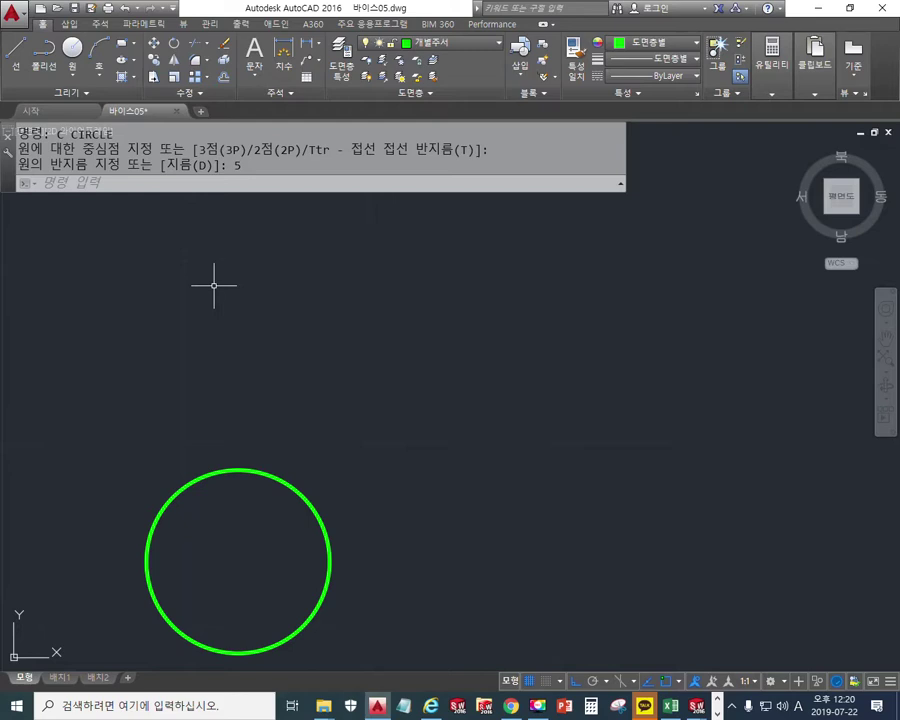
{"action": "type", "text": "MT"}
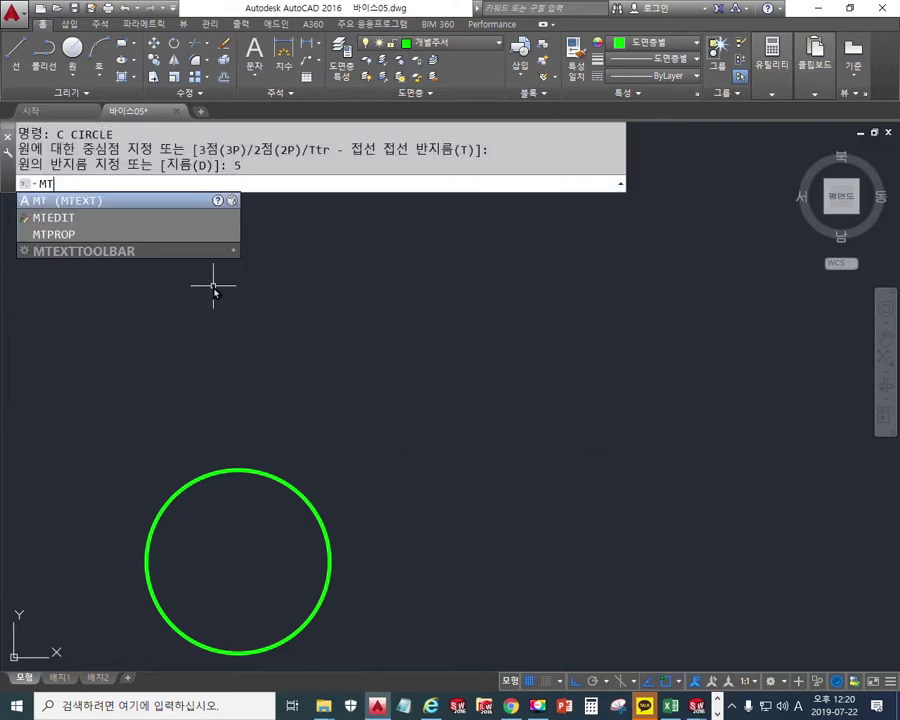
{"action": "key", "text": "Return"}
{"action": "left_click", "coordinate": [146, 246]}
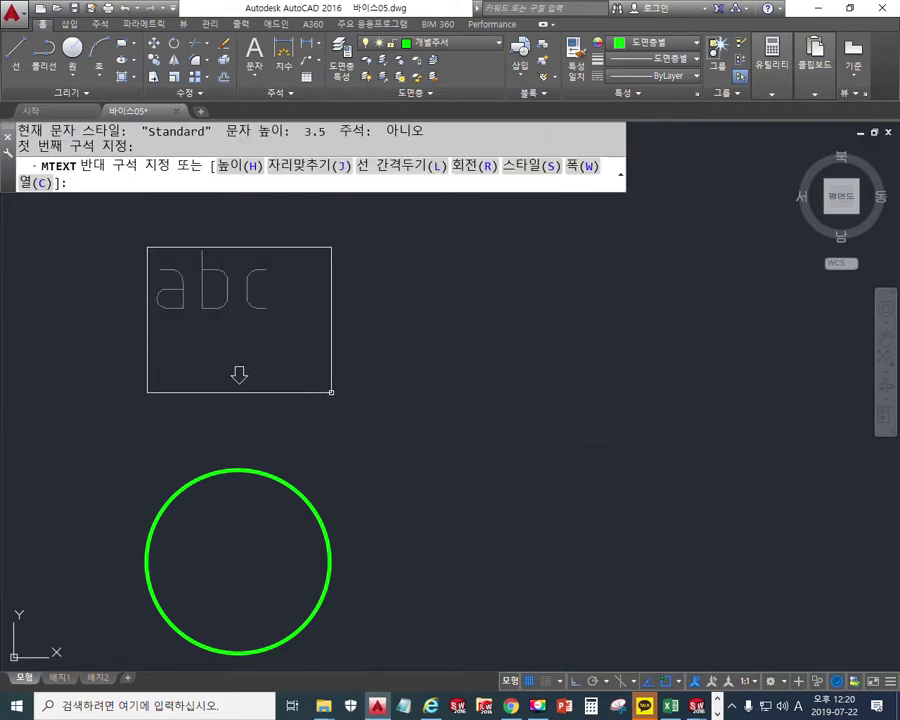
{"action": "left_click", "coordinate": [330, 386]}
{"action": "left_click", "coordinate": [220, 163]}
{"action": "type", "text": "5"}
{"action": "key", "text": "Return"}
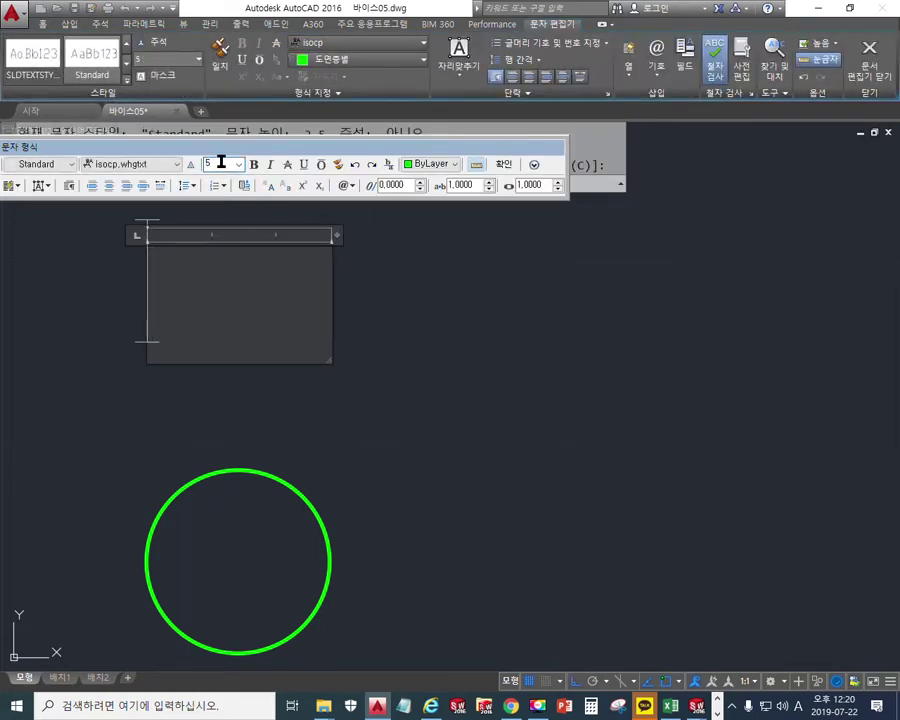
- Set the text justification to middle center, enter 1 and finish the text
{"action": "left_click", "coordinate": [41, 185]}
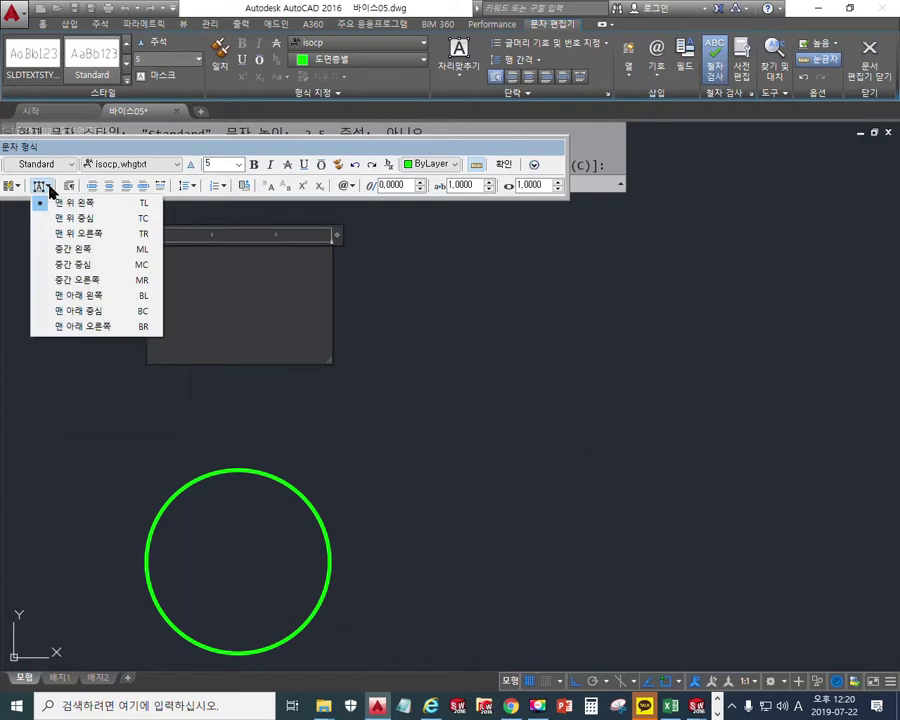
{"action": "left_click", "coordinate": [74, 265]}
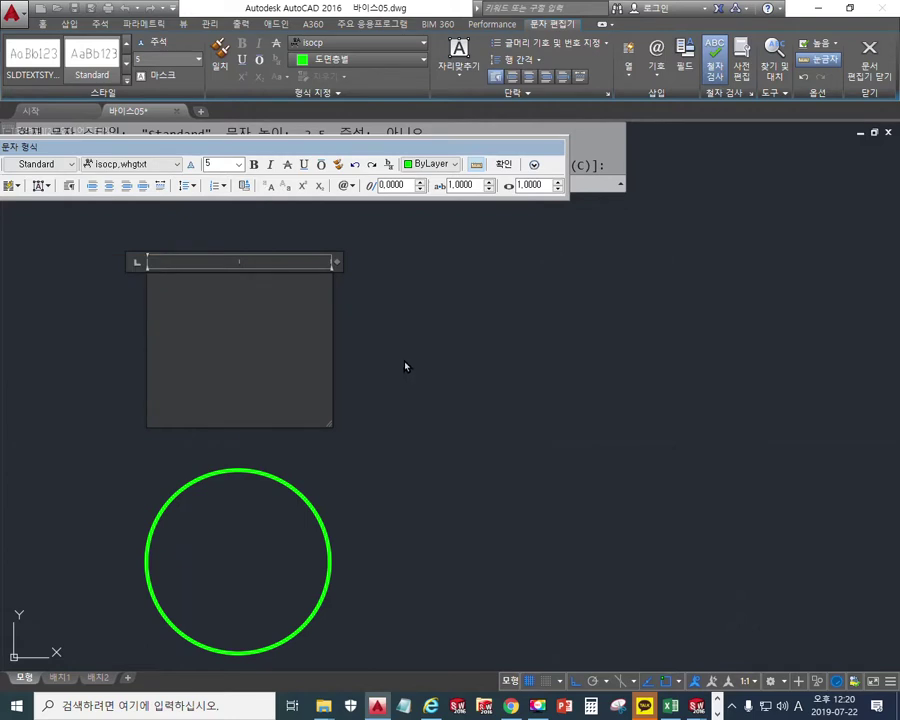
{"action": "type", "text": "1"}
{"action": "left_click", "coordinate": [408, 368]}
- Move the number 1 by its text insertion point to the centre of the balloon circle
{"action": "middle_click_drag", "start_coordinate": [388, 373], "coordinate": [408, 340]}
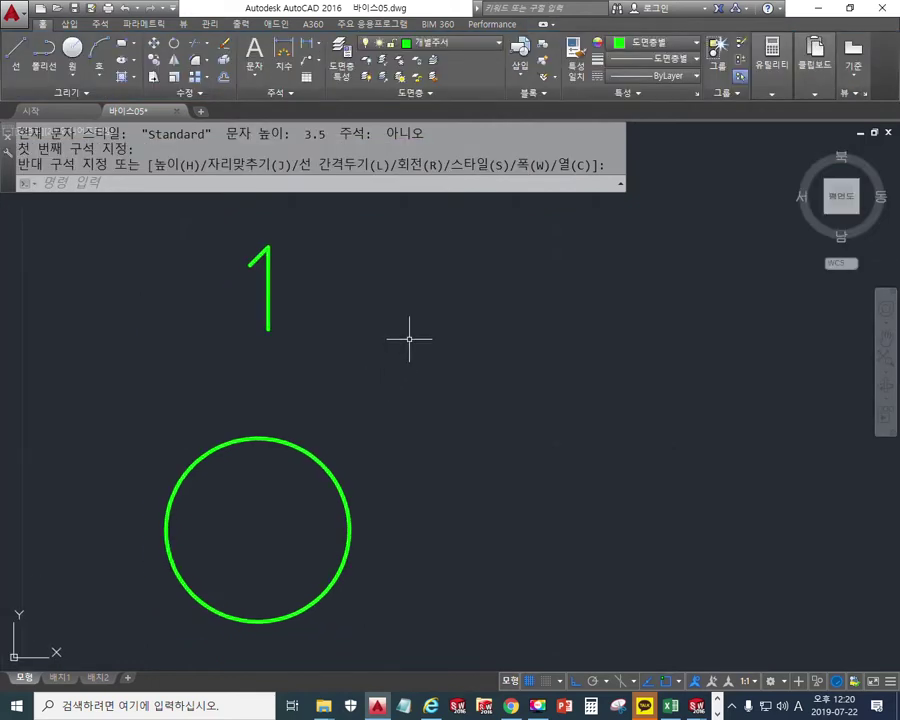
{"action": "type", "text": "m"}
{"action": "key", "text": "Return"}
{"action": "left_click", "coordinate": [378, 366]}
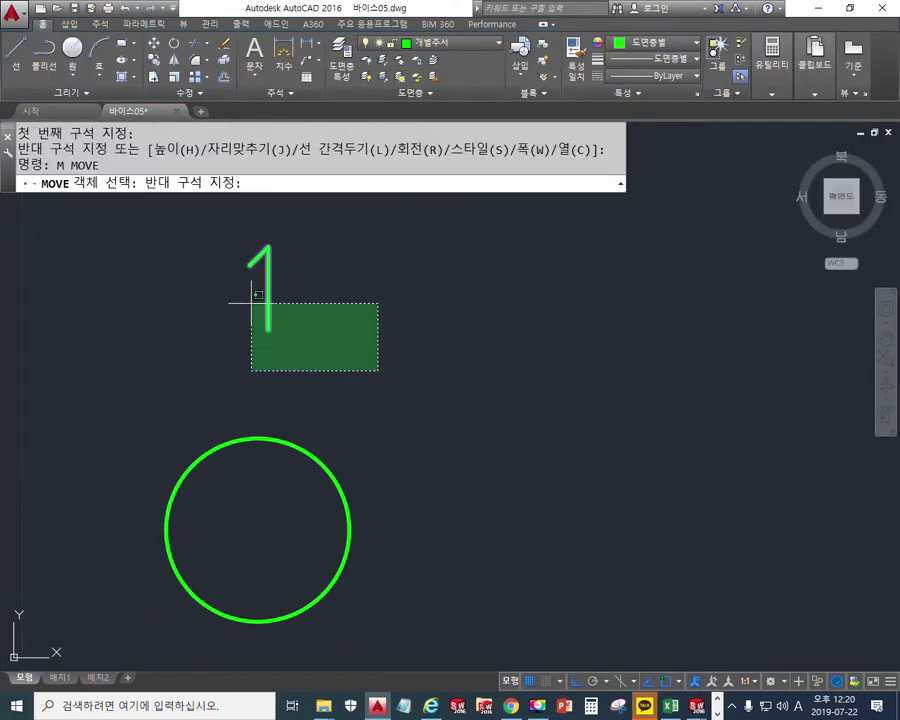
{"action": "left_click", "coordinate": [244, 247]}
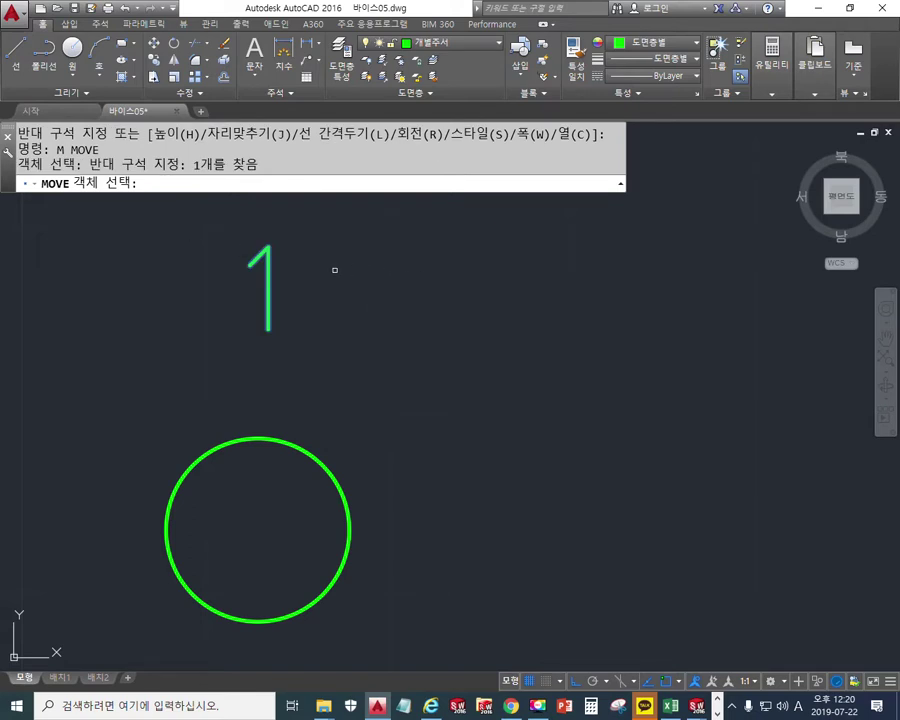
{"action": "key", "text": "Return"}
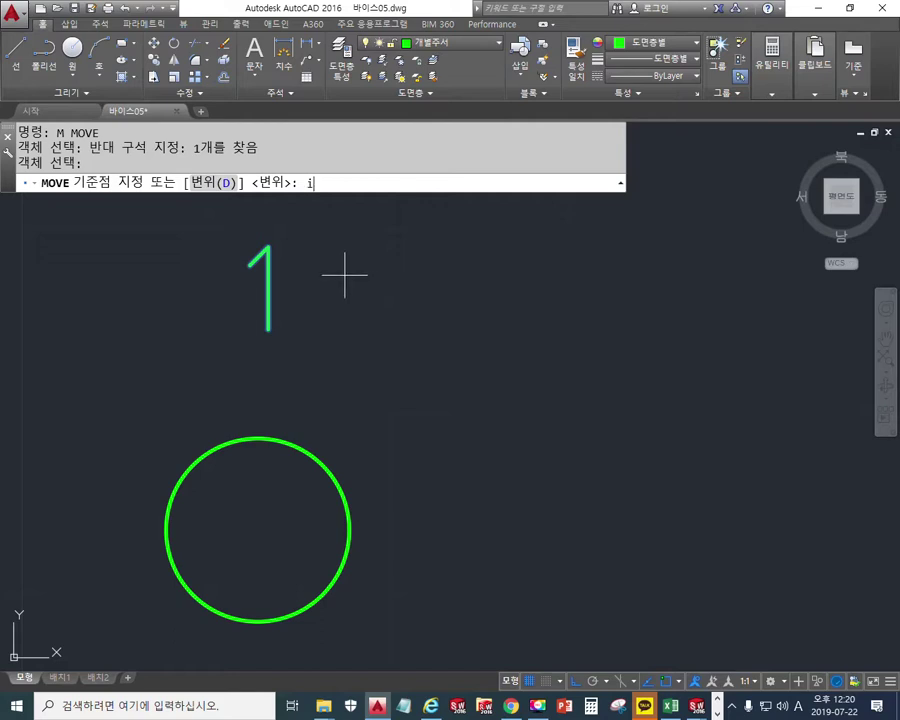
{"action": "type", "text": "ins"}
{"action": "key", "text": "Return"}
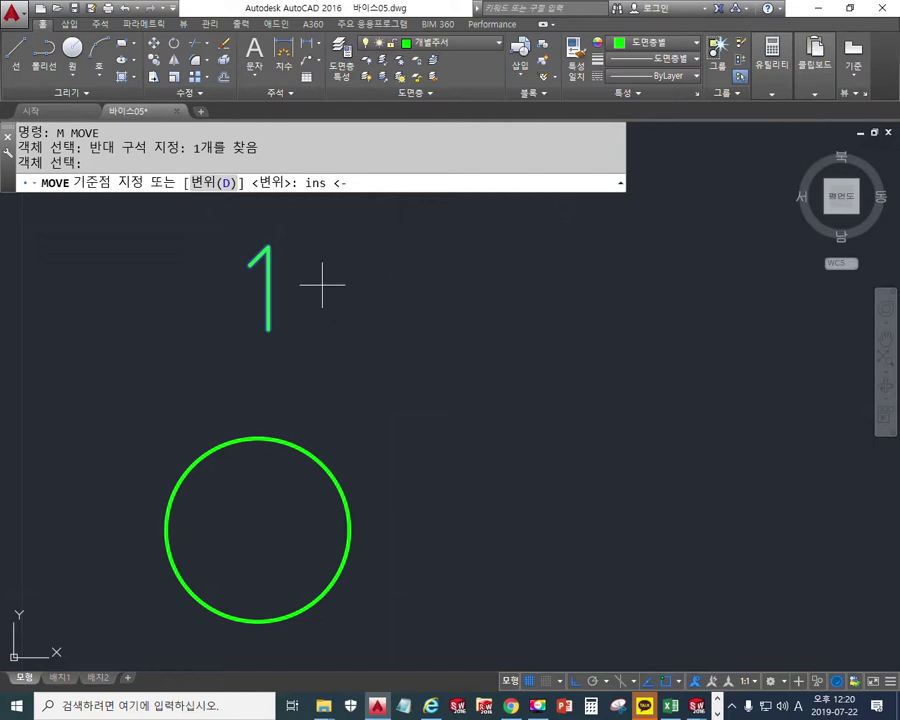
{"action": "left_click", "coordinate": [261, 280]}
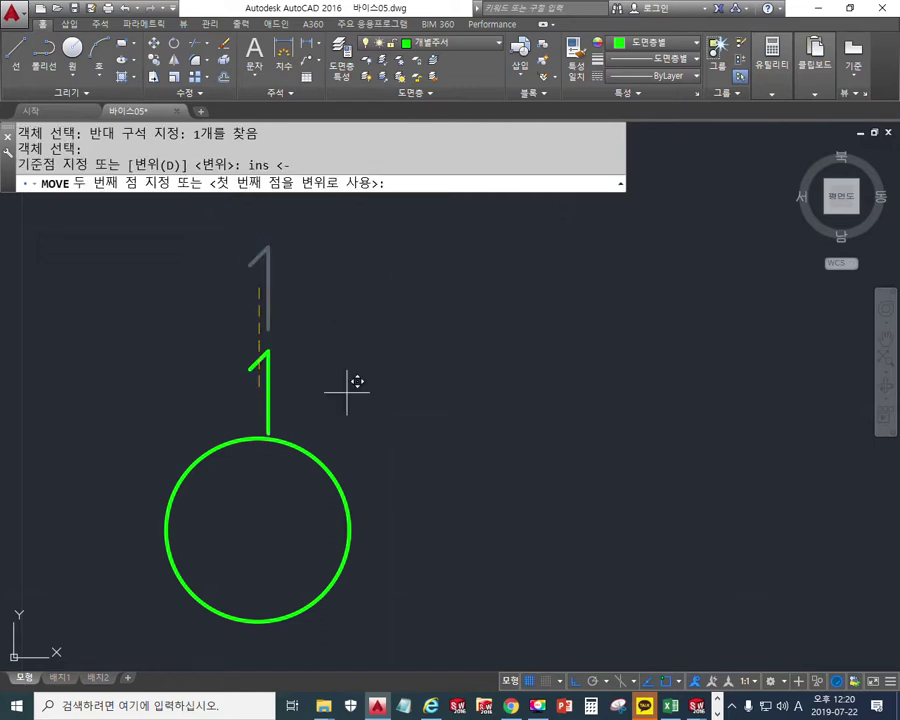
{"action": "left_click", "coordinate": [312, 458]}
- Change the number inside the balloon circle to 2
{"action": "scroll", "coordinate": [392, 414], "scroll_direction": "down", "scroll_amount": 4}
{"action": "middle_click_drag", "start_coordinate": [392, 414], "coordinate": [339, 399]}
{"action": "scroll", "coordinate": [226, 380], "scroll_direction": "up", "scroll_amount": 4}
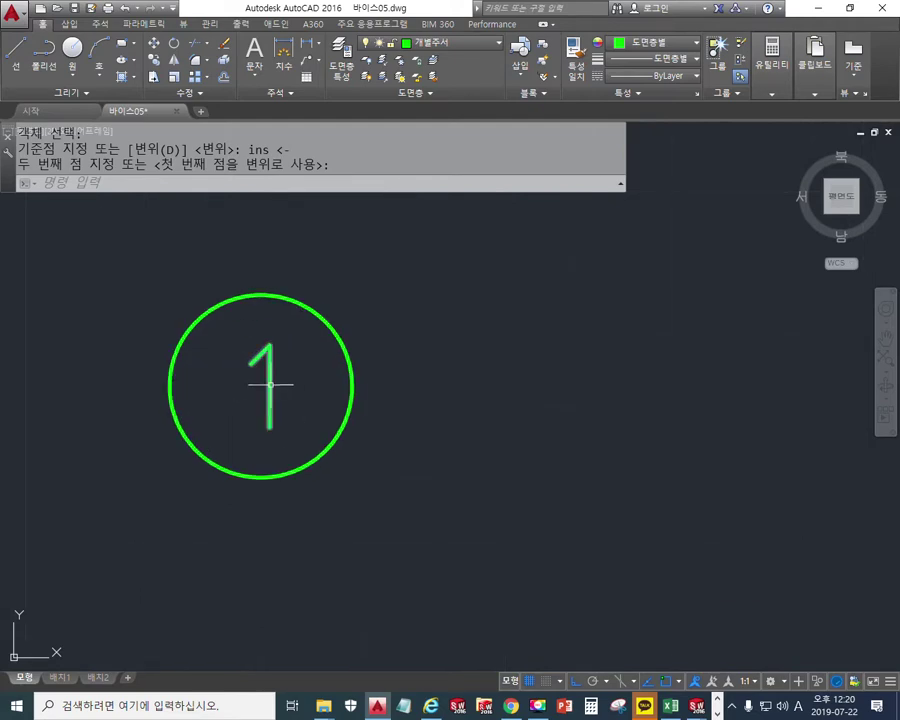
{"action": "double_click", "coordinate": [268, 384]}
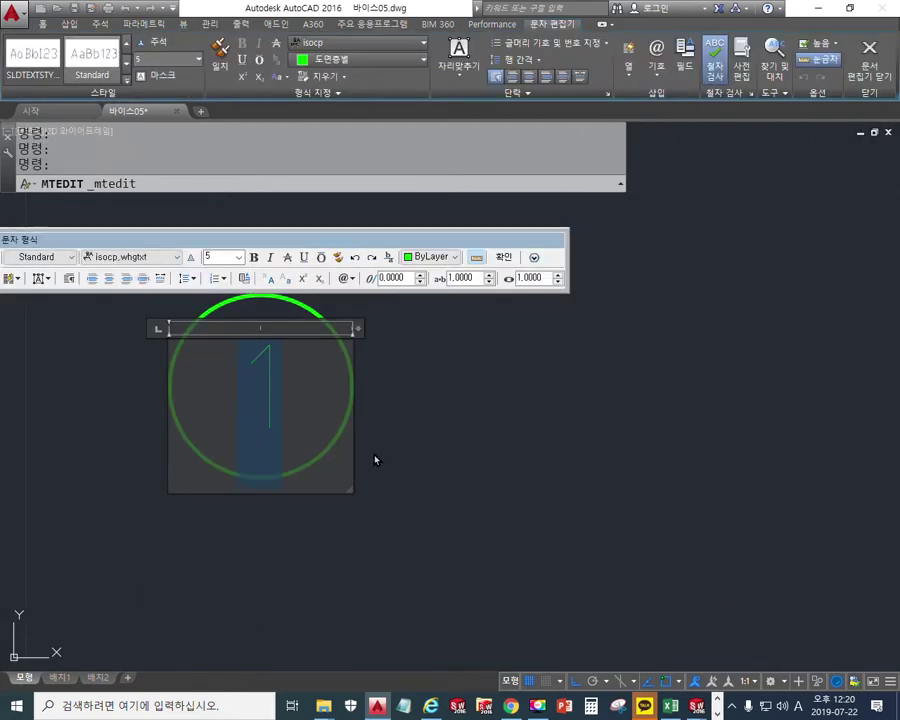
{"action": "type", "text": "2"}
{"action": "left_click", "coordinate": [438, 447]}
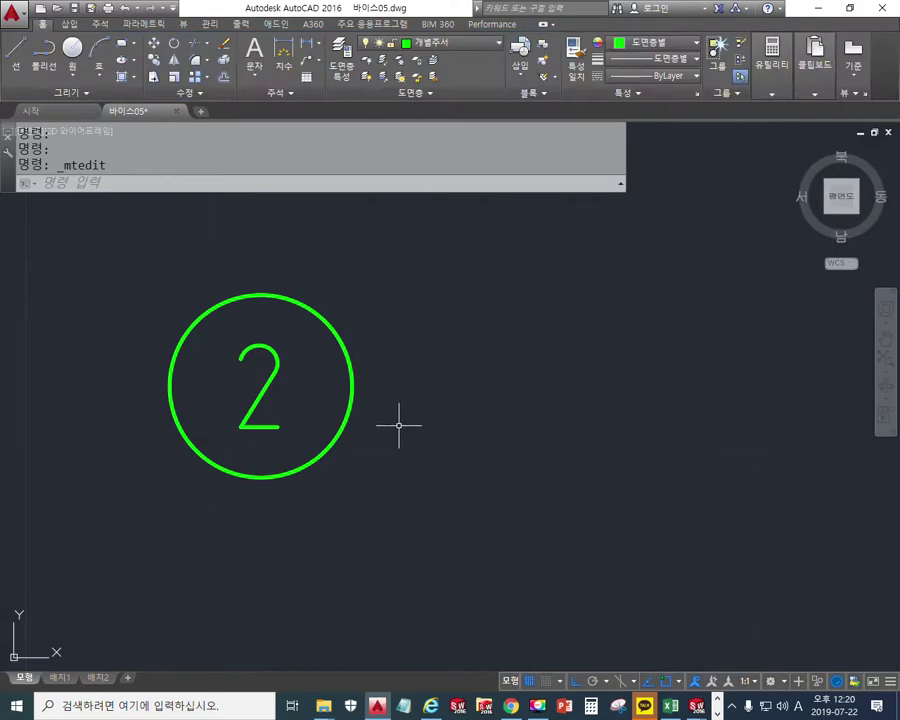
- Copy the x roughness symbol from part 1's symbol row by the triangle's lower tip, placing it freely just right of balloon 2 with ortho off
{"action": "scroll", "coordinate": [415, 407], "scroll_direction": "down", "scroll_amount": 10}
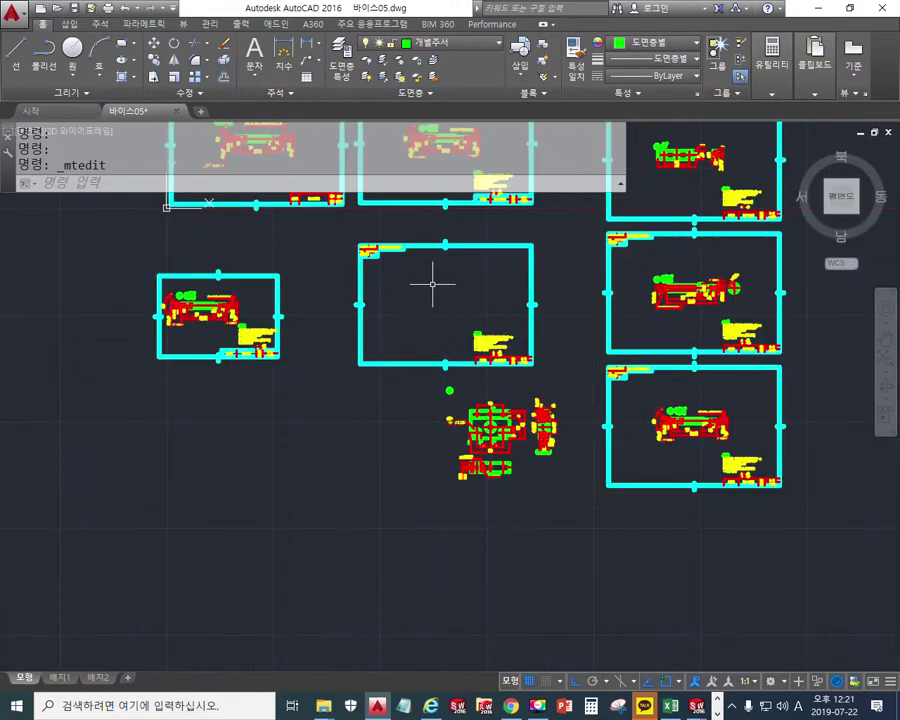
{"action": "middle_click_drag", "start_coordinate": [432, 281], "coordinate": [415, 484]}
{"action": "scroll", "coordinate": [195, 252], "scroll_direction": "up", "scroll_amount": 10}
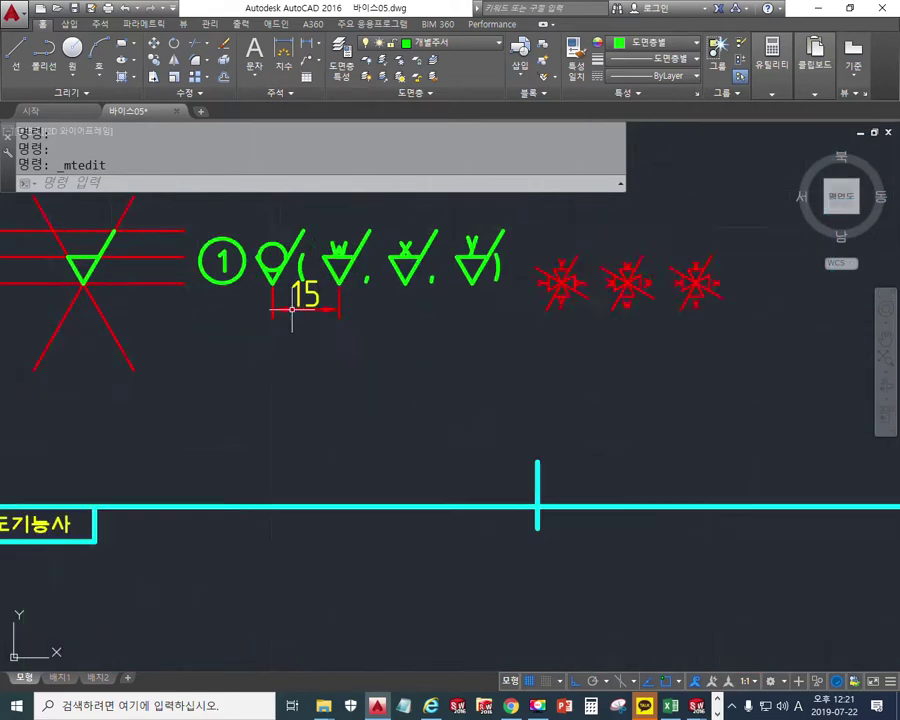
{"action": "middle_click_drag", "start_coordinate": [287, 250], "coordinate": [287, 382]}
{"action": "mouse_move", "coordinate": [455, 372]}
{"action": "middle_mouse_down"}
{"action": "mouse_move", "coordinate": [371, 363]}
{"action": "mouse_move", "coordinate": [301, 321]}
{"action": "middle_mouse_up"}
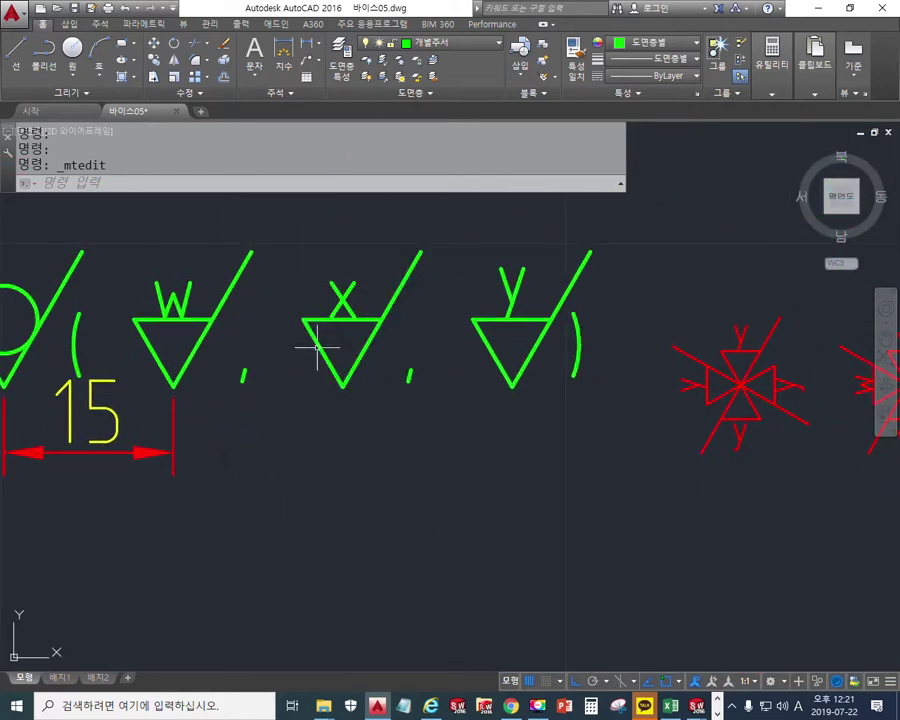
{"action": "type", "text": "co"}
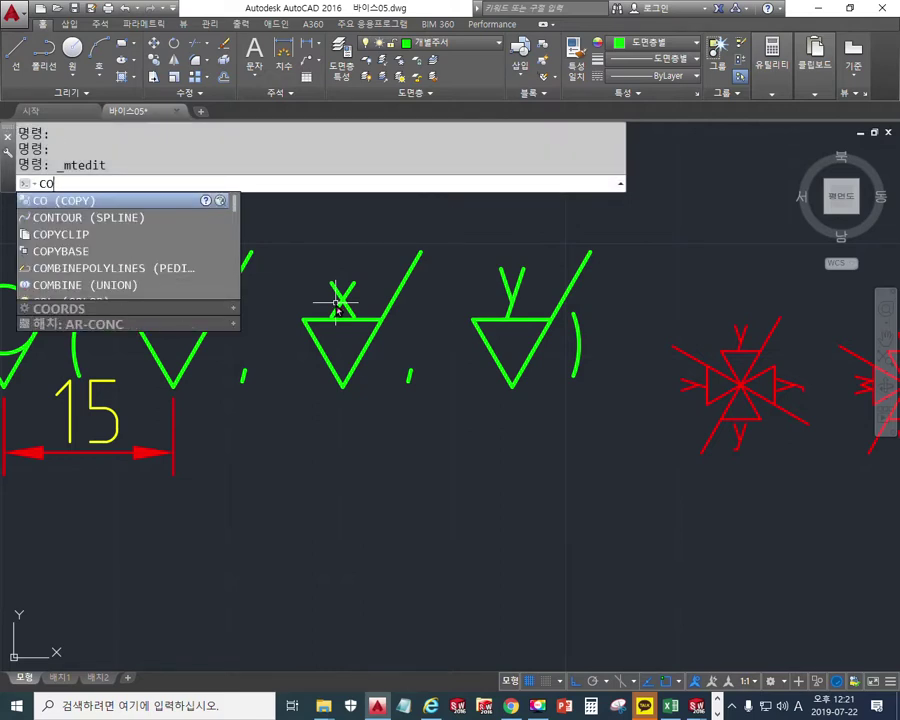
{"action": "key", "text": "Return"}
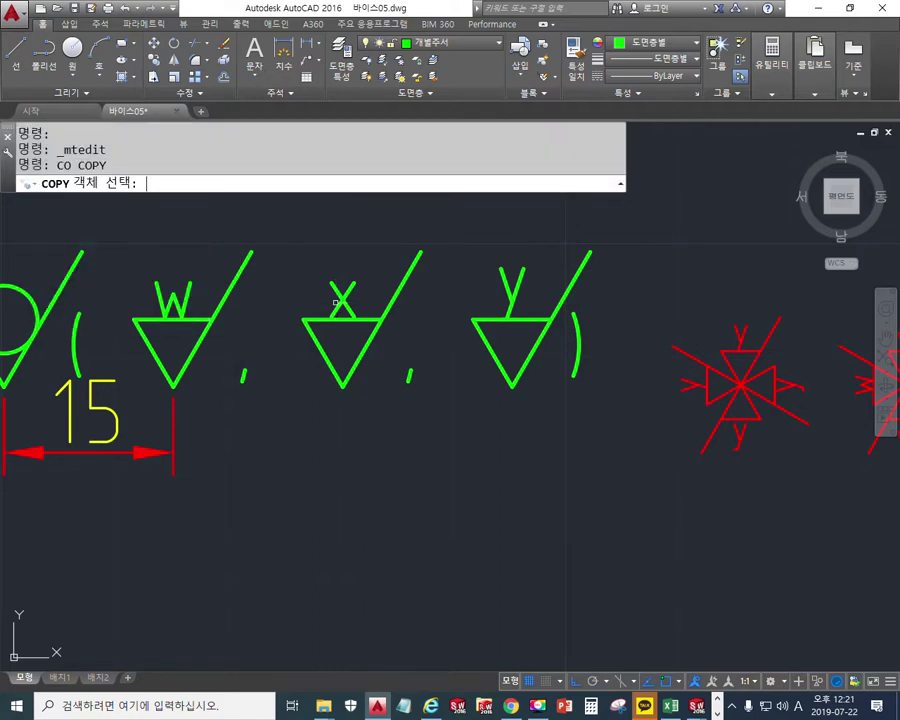
{"action": "left_click", "coordinate": [369, 411]}
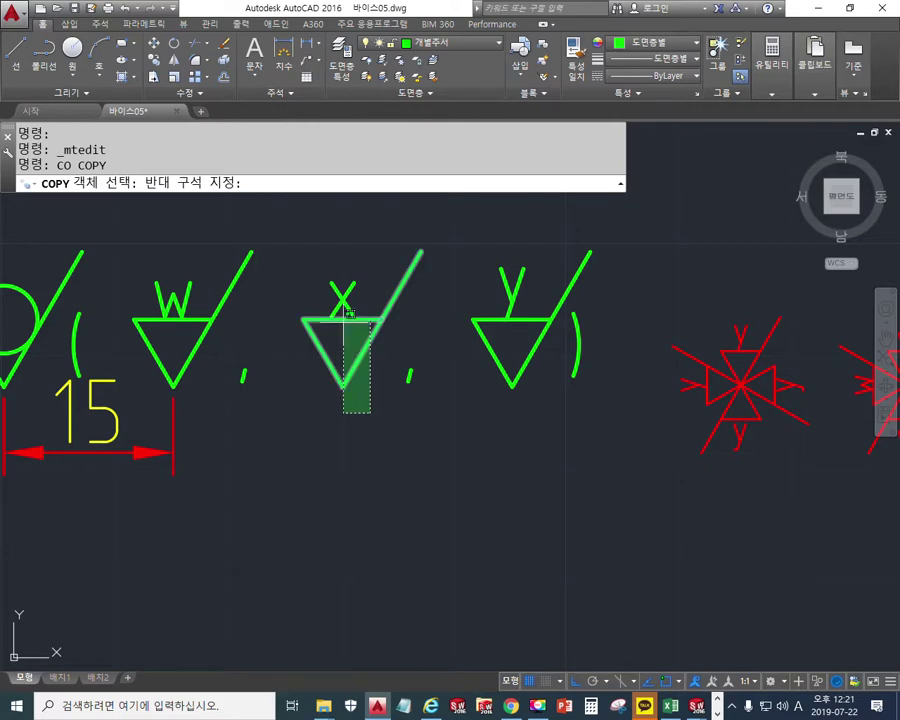
{"action": "left_click", "coordinate": [305, 236]}
{"action": "key", "text": "Return"}
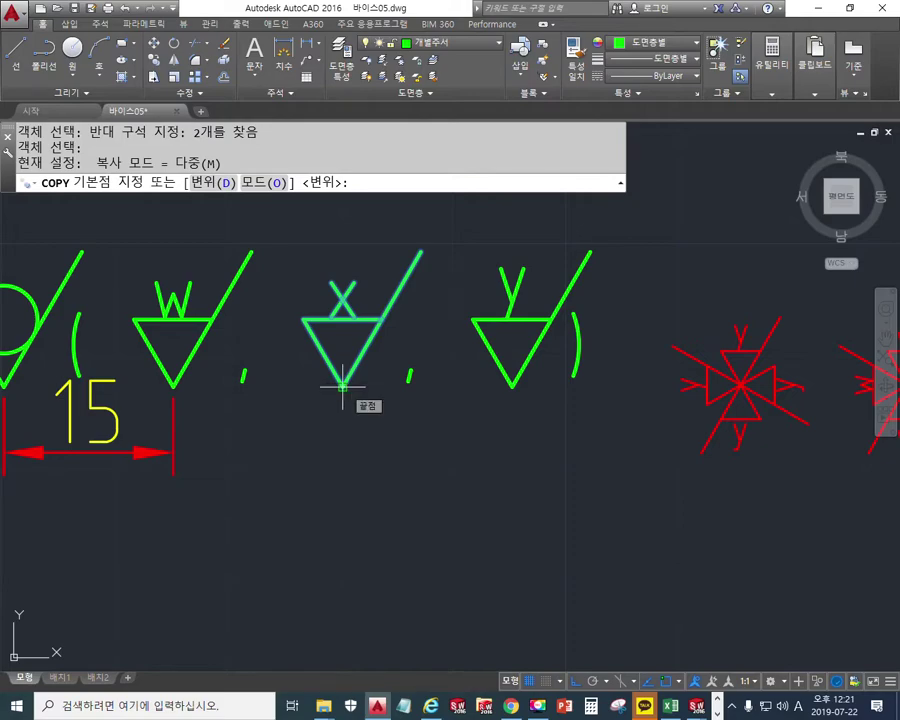
{"action": "left_click", "coordinate": [342, 386]}
{"action": "scroll", "coordinate": [342, 380], "scroll_direction": "down", "scroll_amount": 8}
{"action": "middle_click_drag", "start_coordinate": [434, 208], "coordinate": [322, 228]}
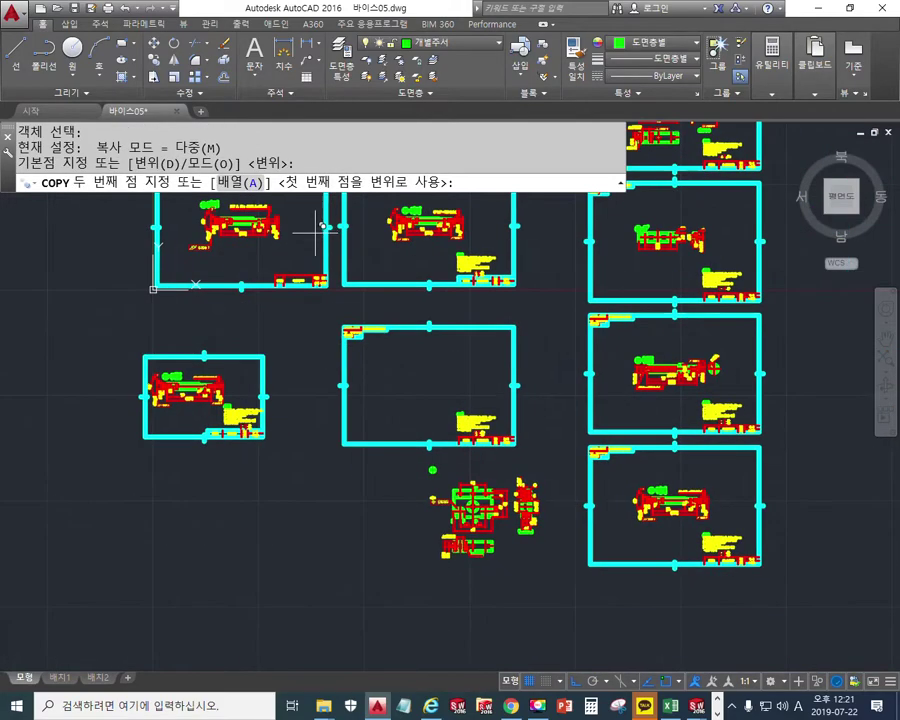
{"action": "scroll", "coordinate": [432, 470], "scroll_direction": "up", "scroll_amount": 6}
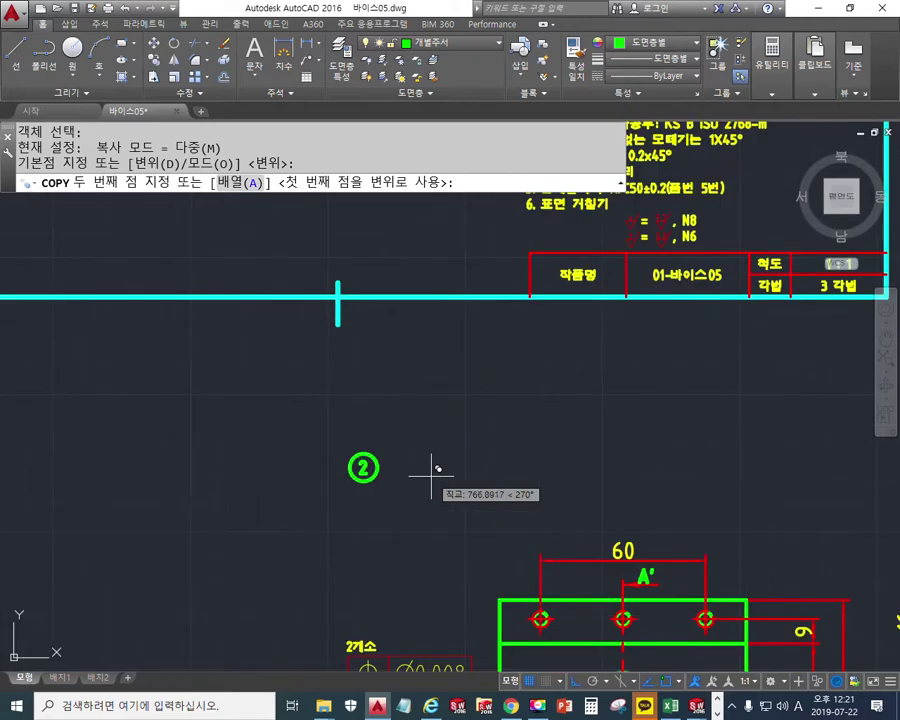
{"action": "key", "text": "F8"}
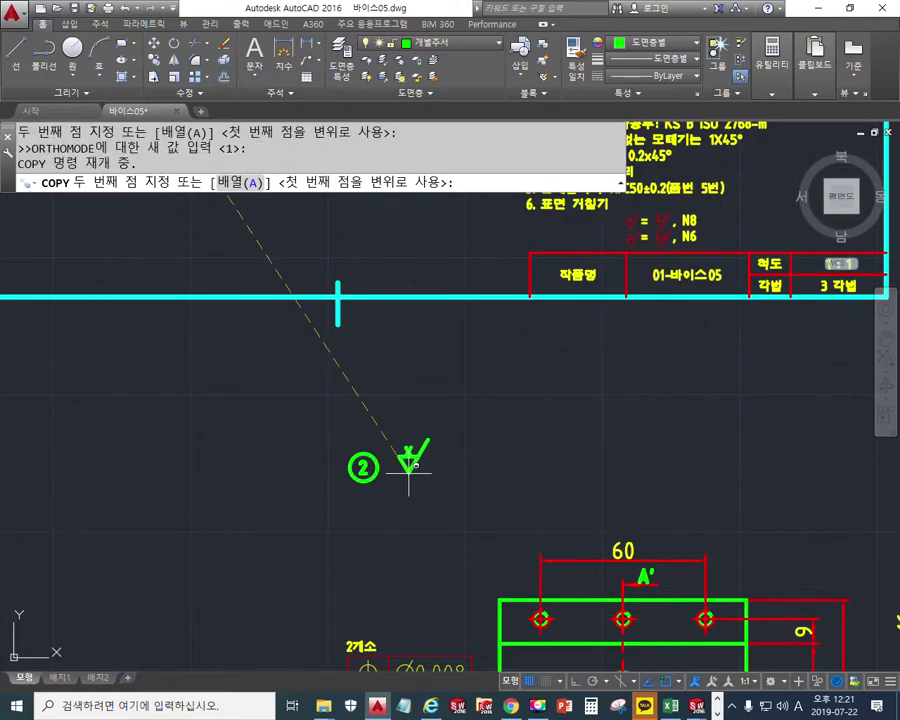
{"action": "left_click", "coordinate": [398, 478]}
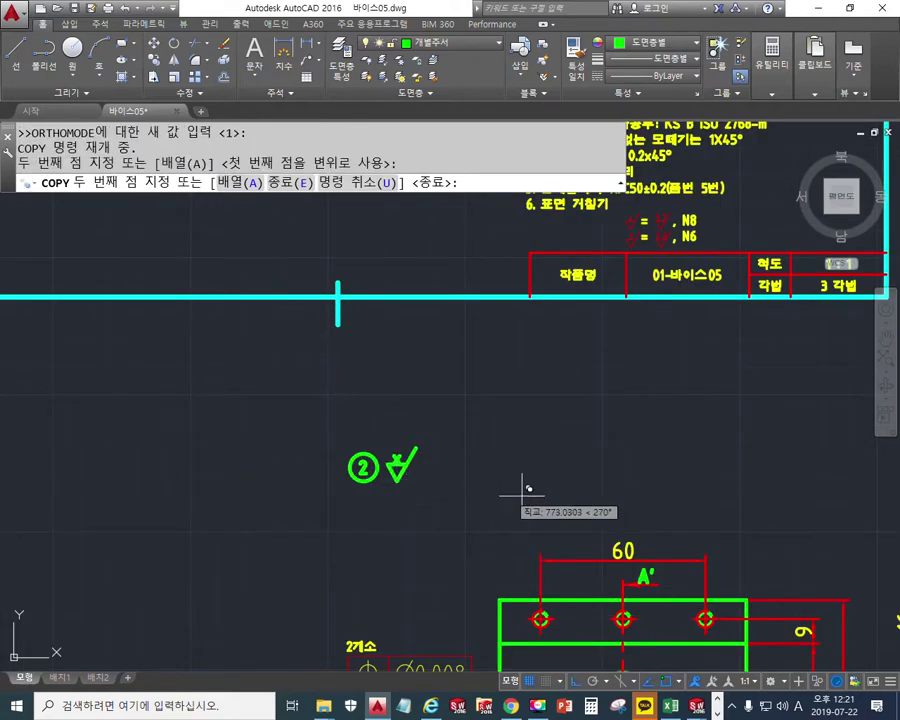
{"action": "key", "text": "Escape"}
- Move balloon 2 and its x roughness symbol together, with ortho off, slightly closer to the part 2 front view
{"action": "scroll", "coordinate": [392, 468], "scroll_direction": "up", "scroll_amount": 5}
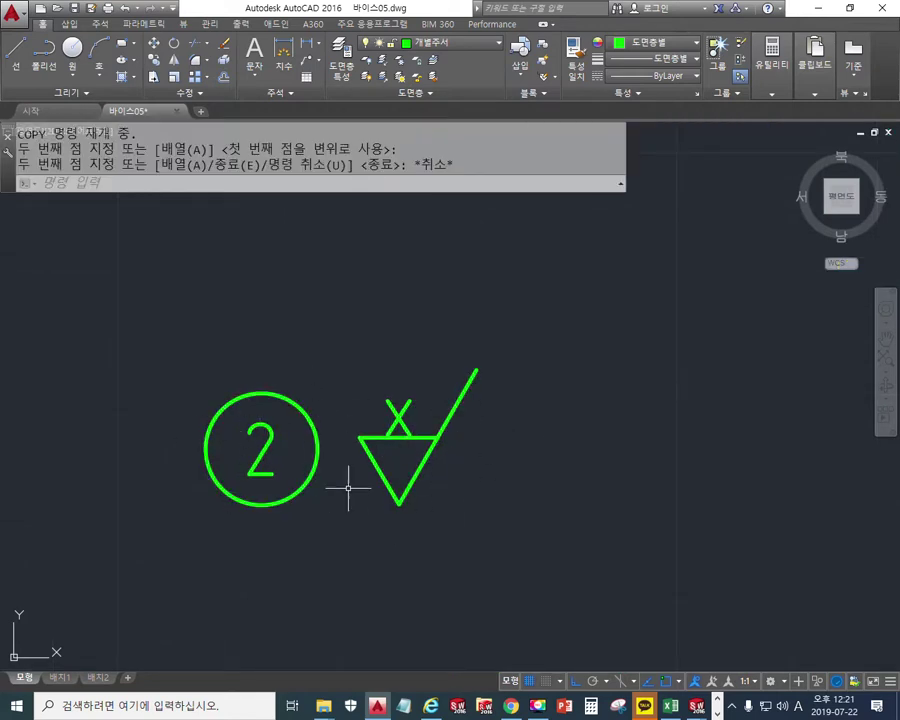
{"action": "scroll", "coordinate": [348, 482], "scroll_direction": "down", "scroll_amount": 7}
{"action": "middle_click_drag", "start_coordinate": [350, 425], "coordinate": [398, 366]}
{"action": "type", "text": "m"}
{"action": "key", "text": "Return"}
{"action": "left_click", "coordinate": [408, 388]}
{"action": "left_click", "coordinate": [282, 326]}
{"action": "key", "text": "Return"}
{"action": "left_click", "coordinate": [268, 377]}
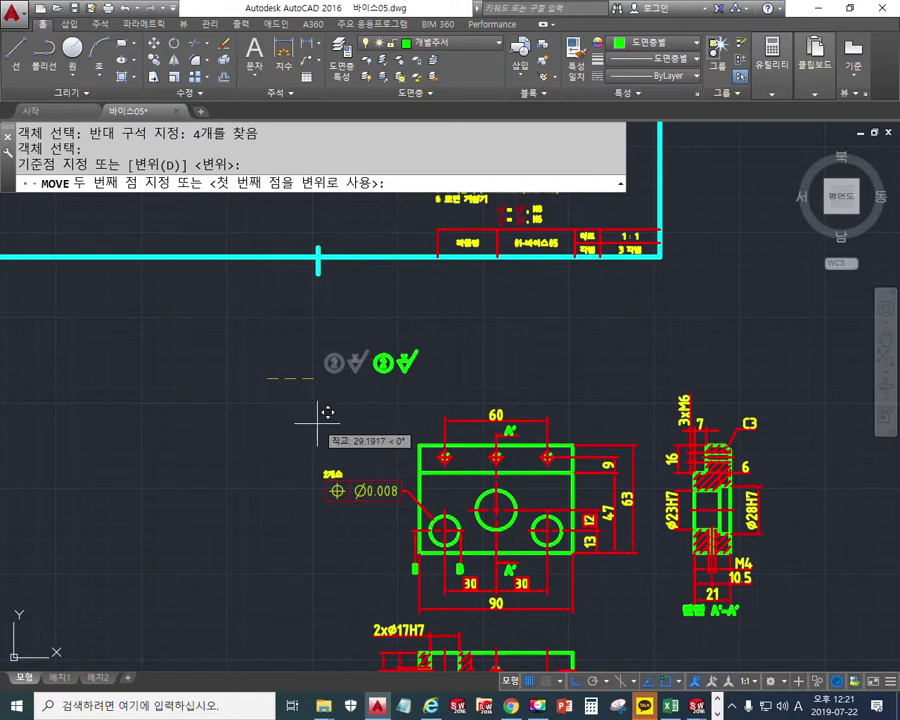
{"action": "key", "text": "F8"}
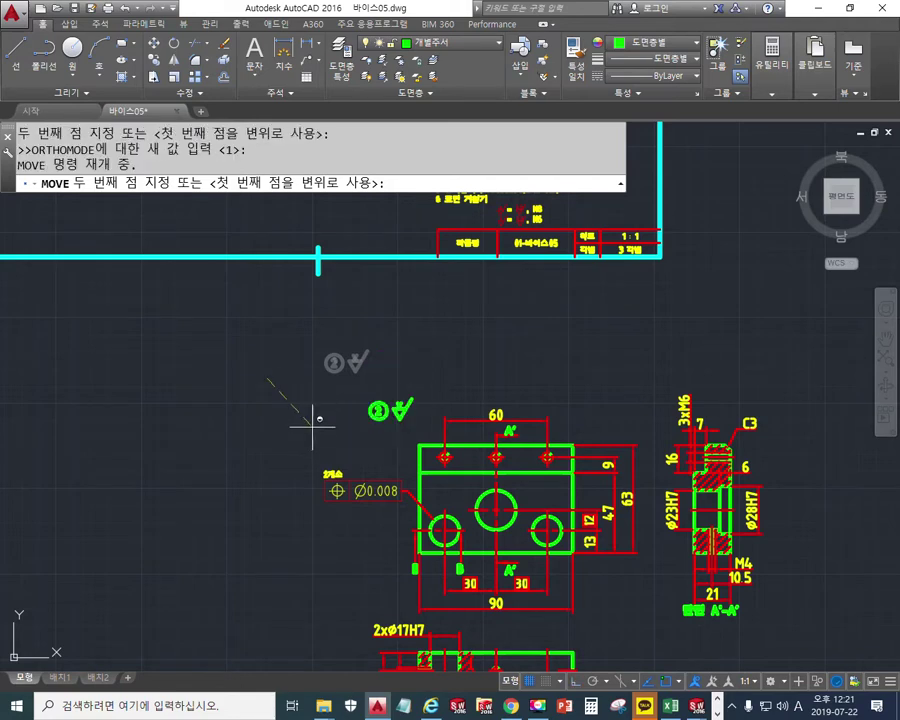
{"action": "left_click", "coordinate": [276, 380]}
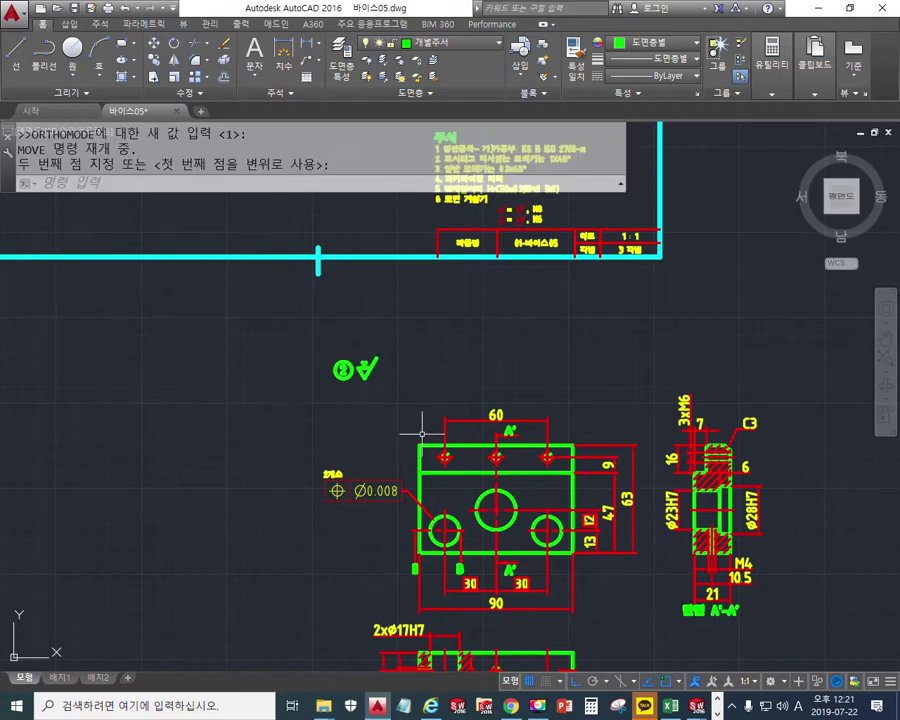
- On the finished part 2 sheet, mark the 7 mm dimension's extension line and the 0.008 parallelism frame with the screen pen
{"action": "middle_click_drag", "start_coordinate": [369, 383], "coordinate": [301, 306]}
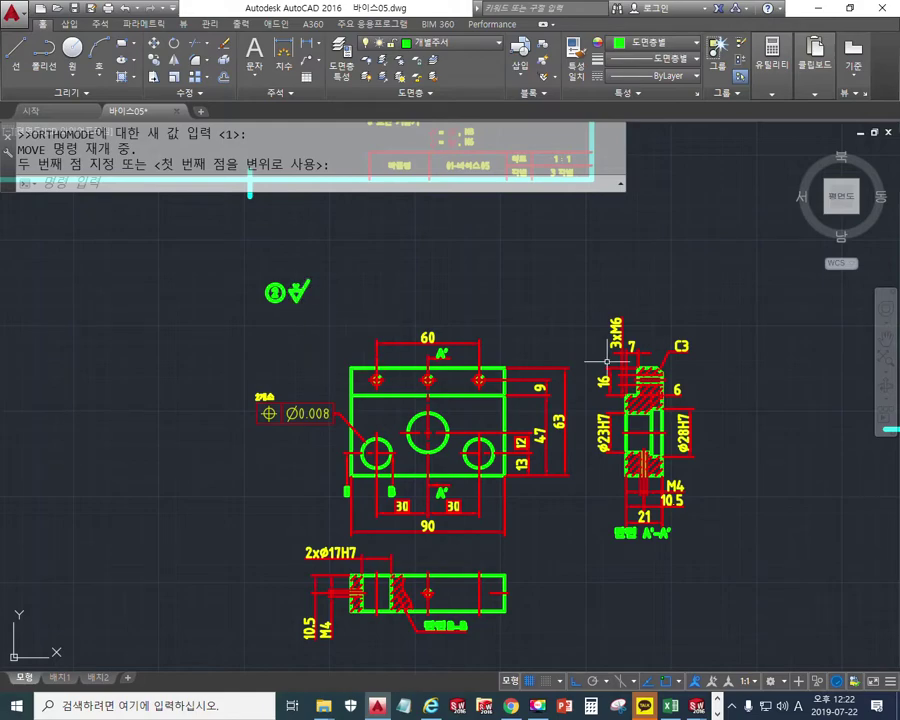
{"action": "middle_click_drag", "start_coordinate": [617, 336], "coordinate": [462, 392]}
{"action": "scroll", "coordinate": [462, 392], "scroll_direction": "down", "scroll_amount": 8}
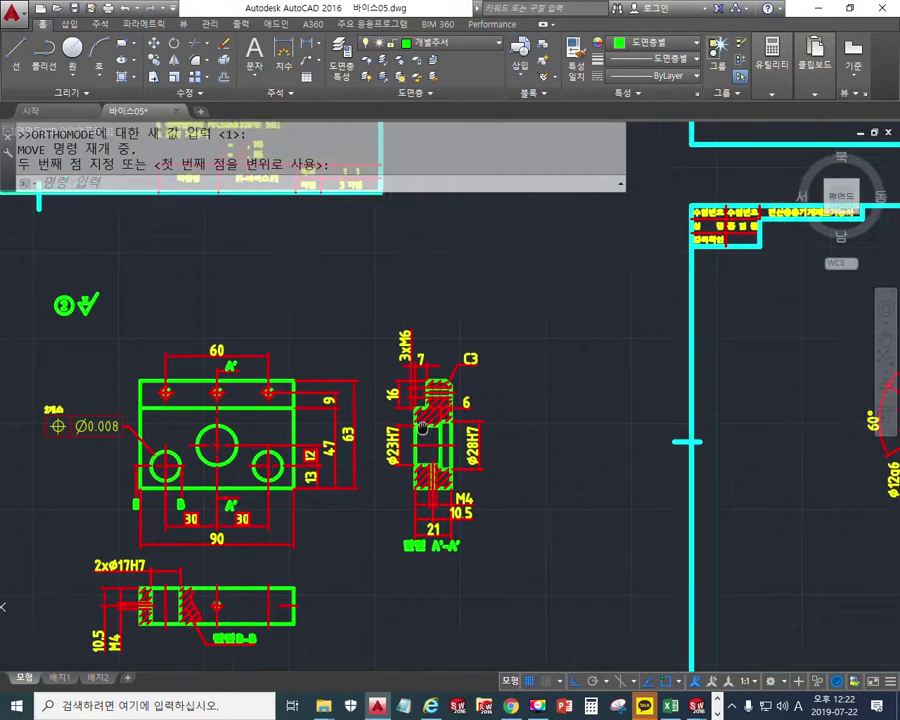
{"action": "scroll", "coordinate": [444, 470], "scroll_direction": "up", "scroll_amount": 10}
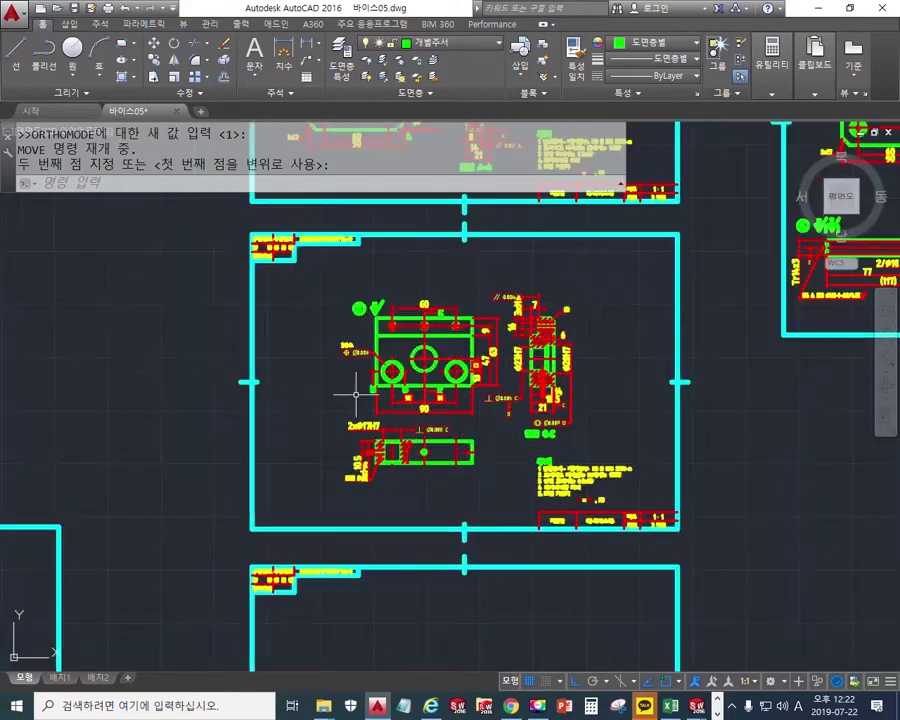
{"action": "mouse_move", "coordinate": [487, 343]}
{"action": "middle_mouse_down"}
{"action": "mouse_move", "coordinate": [494, 405]}
{"action": "mouse_move", "coordinate": [578, 425]}
{"action": "mouse_move", "coordinate": [643, 393]}
{"action": "mouse_move", "coordinate": [649, 363]}
{"action": "mouse_move", "coordinate": [706, 365]}
{"action": "middle_mouse_up"}
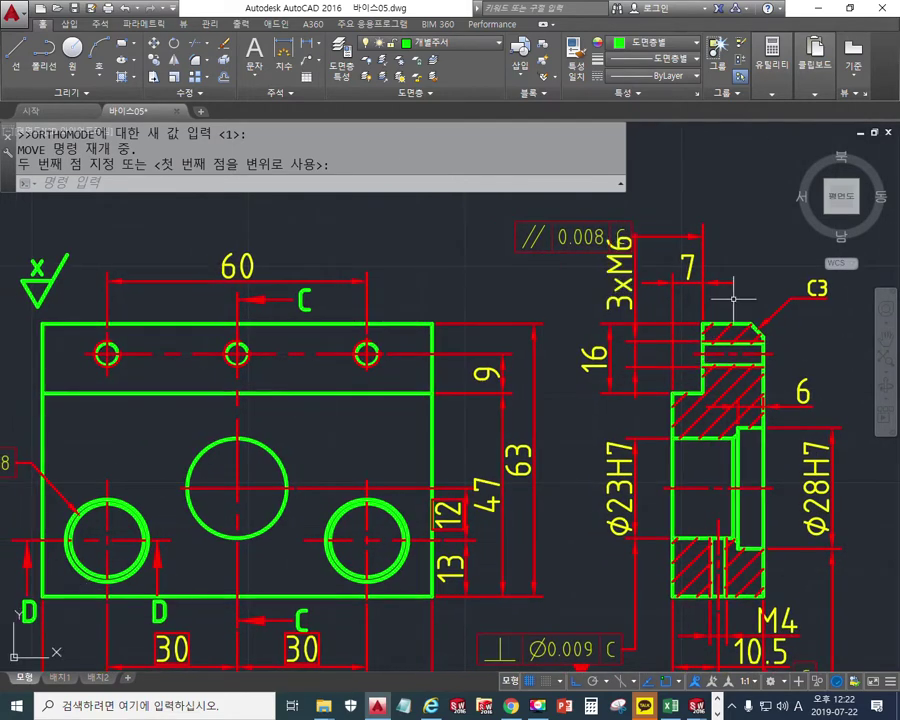
{"action": "key", "text": "ctrl+F1"}
{"action": "left_click_drag", "start_coordinate": [704, 273], "coordinate": [706, 321]}
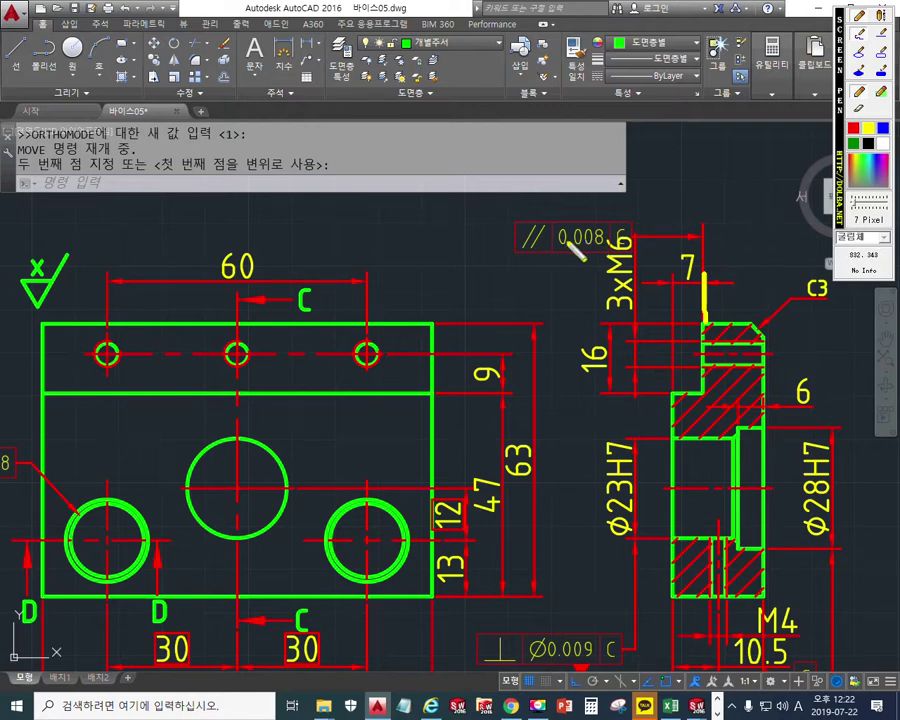
{"action": "mouse_move", "coordinate": [598, 278]}
{"action": "left_mouse_down"}
{"action": "mouse_move", "coordinate": [492, 252]}
{"action": "mouse_move", "coordinate": [613, 258]}
{"action": "left_mouse_up"}
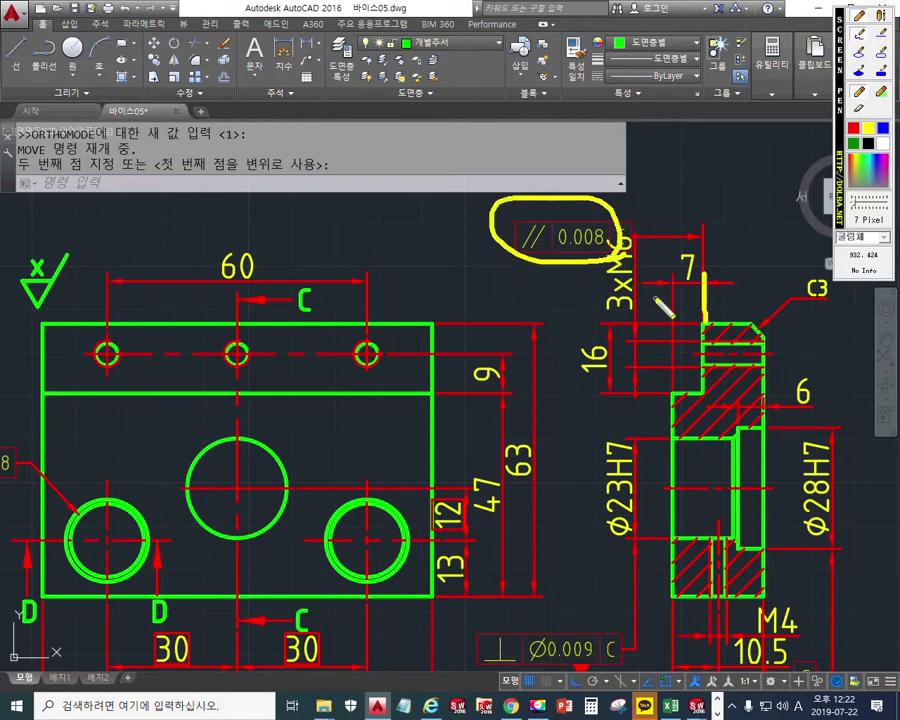
{"action": "key", "text": "ctrl+F1"}
- Mark the leaders of the Ø0.009 perpendicularity and concentricity frames below section C-C with the screen pen, then clear the marks
{"action": "middle_click_drag", "start_coordinate": [680, 284], "coordinate": [658, 250]}
{"action": "scroll", "coordinate": [658, 250], "scroll_direction": "down", "scroll_amount": 2}
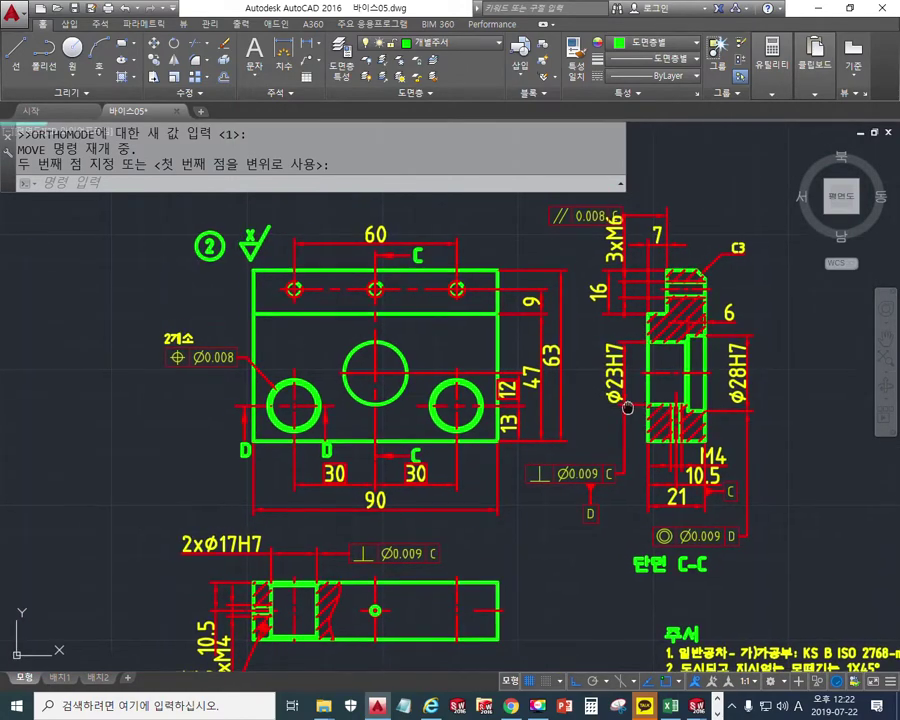
{"action": "middle_click_drag", "start_coordinate": [644, 408], "coordinate": [655, 395]}
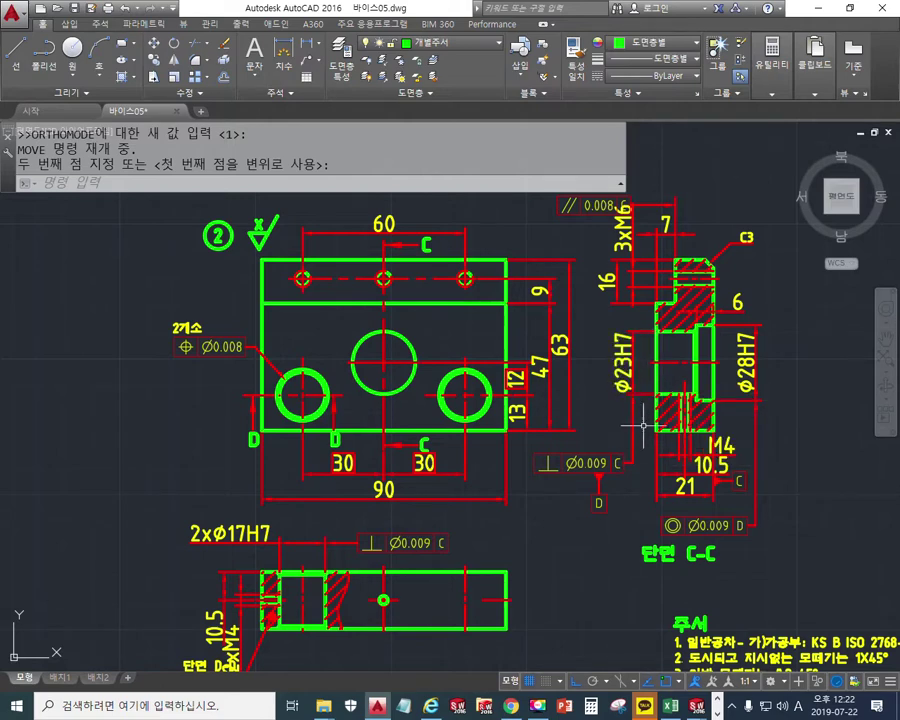
{"action": "key", "text": "F12"}
{"action": "left_click_drag", "start_coordinate": [636, 398], "coordinate": [637, 453]}
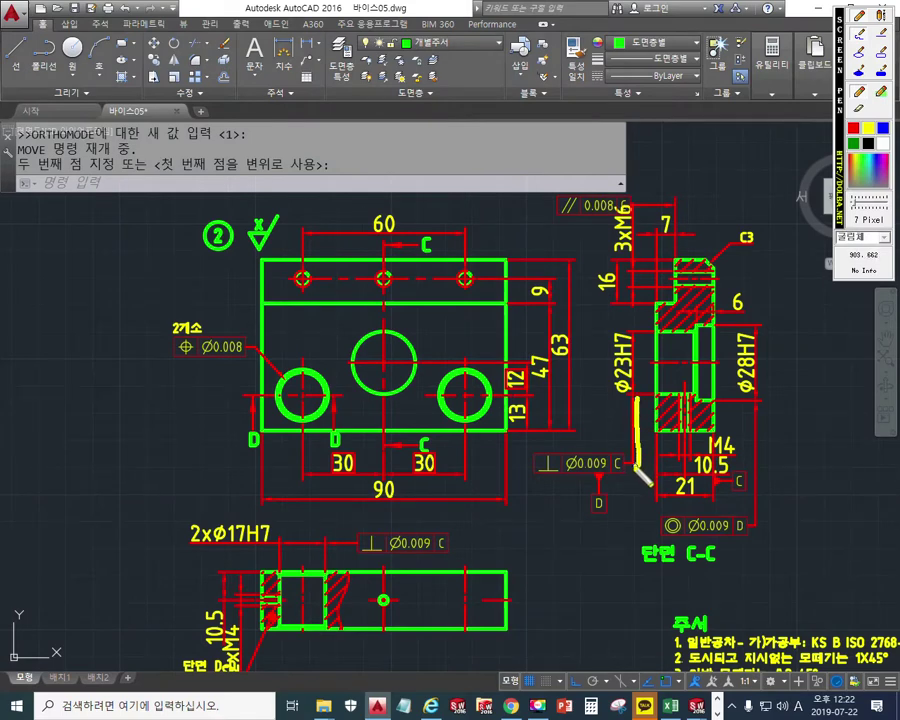
{"action": "mouse_move", "coordinate": [757, 398]}
{"action": "left_mouse_down"}
{"action": "mouse_move", "coordinate": [757, 528]}
{"action": "mouse_move", "coordinate": [748, 530]}
{"action": "left_mouse_up"}
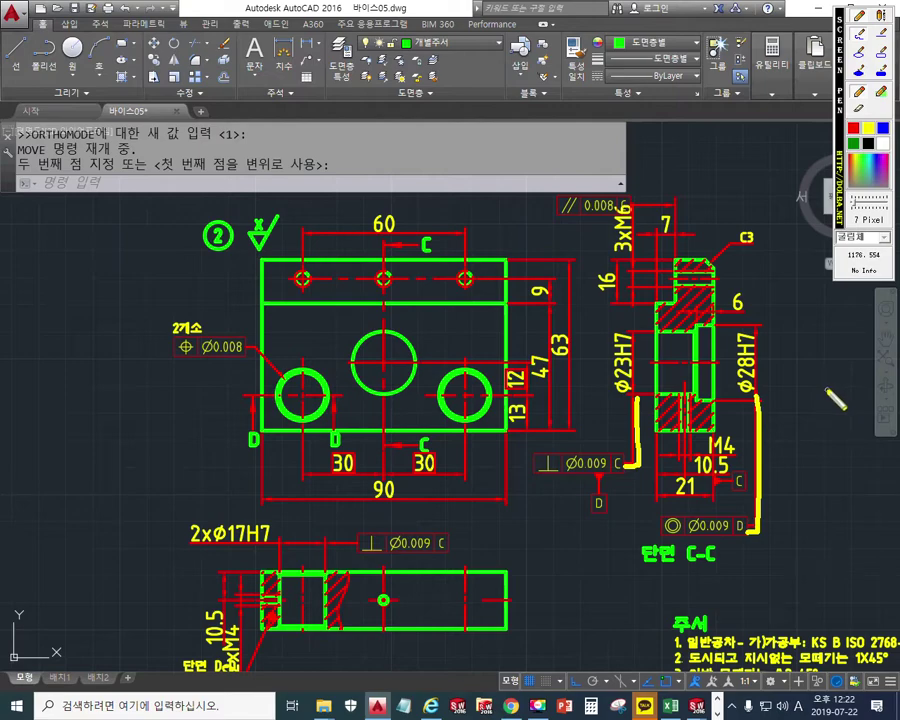
{"action": "key", "text": "Escape"}
- Circle the entire frame of the finished combined sheet with the yellow screen pen
{"action": "scroll", "coordinate": [714, 318], "scroll_direction": "down", "scroll_amount": 8}
{"action": "scroll", "coordinate": [714, 318], "scroll_direction": "up", "scroll_amount": 6}
{"action": "mouse_move", "coordinate": [558, 403]}
{"action": "middle_mouse_down"}
{"action": "mouse_move", "coordinate": [478, 443]}
{"action": "mouse_move", "coordinate": [450, 437]}
{"action": "middle_mouse_up"}
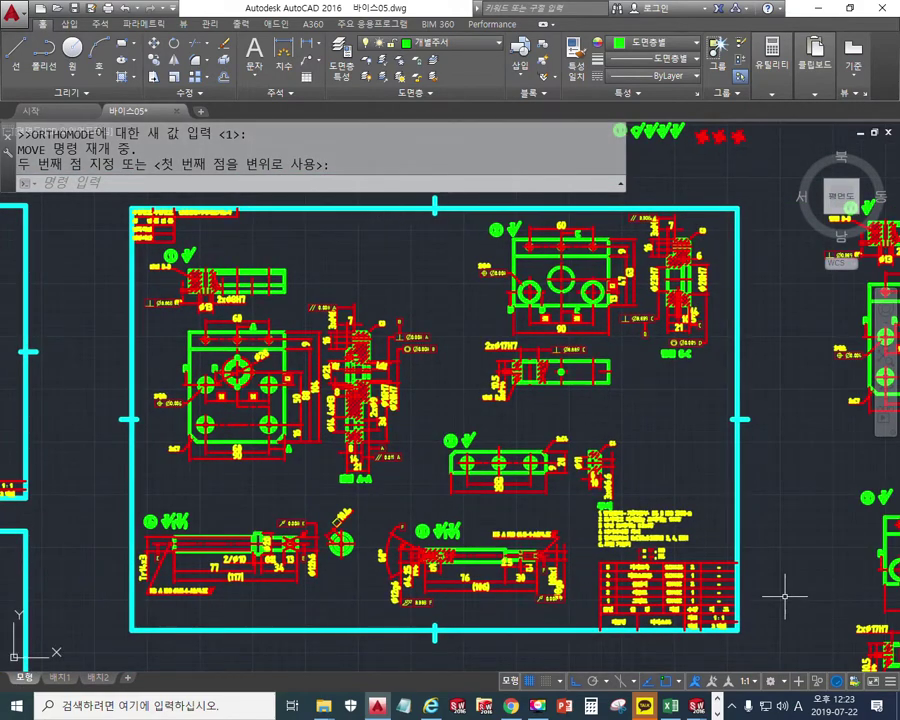
{"action": "key", "text": "F9"}
{"action": "mouse_move", "coordinate": [762, 607]}
{"action": "left_mouse_down"}
{"action": "mouse_move", "coordinate": [145, 575]}
{"action": "mouse_move", "coordinate": [737, 208]}
{"action": "mouse_move", "coordinate": [713, 632]}
{"action": "left_mouse_up"}
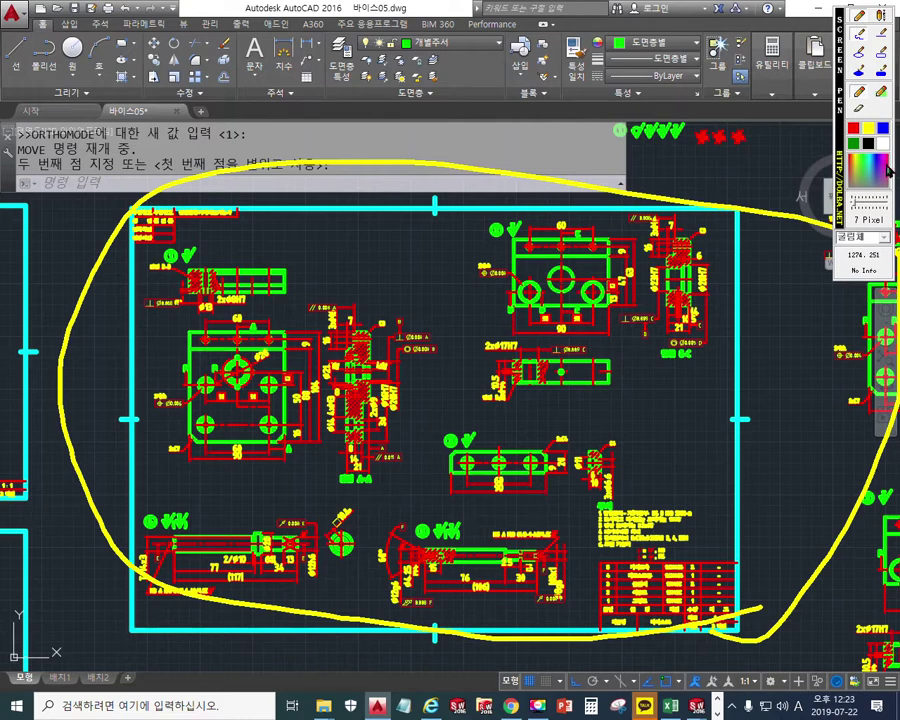
- Write circled numbers 1 and 2 beside parts 1 and 2 and draw an arrow between them with the screen pen, then clear the marks
{"action": "mouse_move", "coordinate": [190, 228]}
{"action": "left_mouse_down"}
{"action": "mouse_move", "coordinate": [192, 265]}
{"action": "mouse_move", "coordinate": [218, 235]}
{"action": "mouse_move", "coordinate": [175, 240]}
{"action": "mouse_move", "coordinate": [185, 270]}
{"action": "left_mouse_up"}
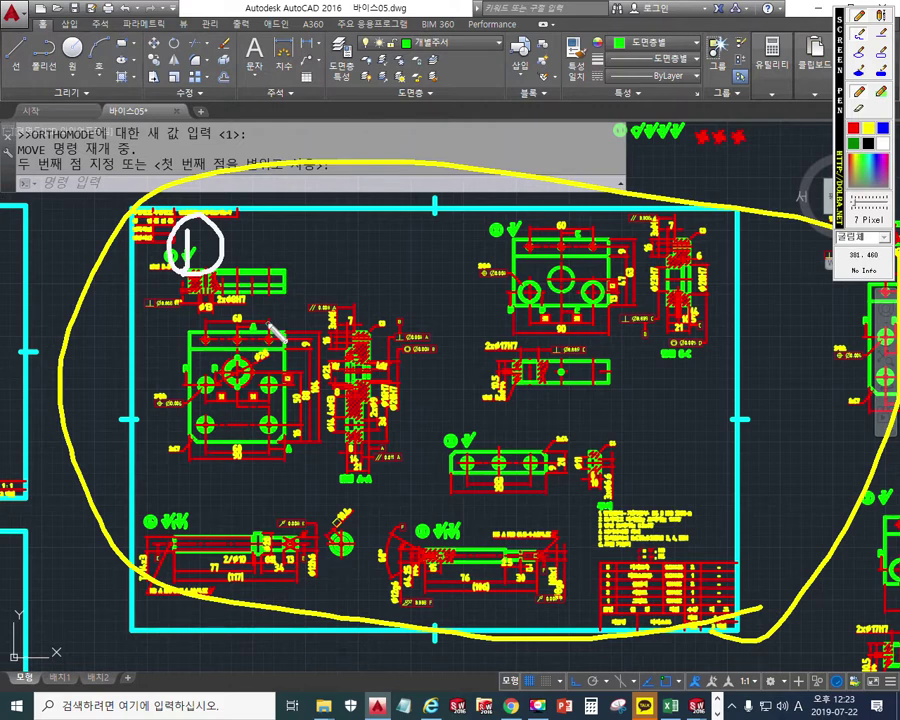
{"action": "mouse_move", "coordinate": [476, 220]}
{"action": "left_mouse_down"}
{"action": "mouse_move", "coordinate": [505, 243]}
{"action": "mouse_move", "coordinate": [462, 245]}
{"action": "mouse_move", "coordinate": [490, 268]}
{"action": "left_mouse_up"}
{"action": "left_click_drag", "start_coordinate": [395, 300], "coordinate": [452, 259]}
{"action": "left_click_drag", "start_coordinate": [431, 258], "coordinate": [443, 284]}
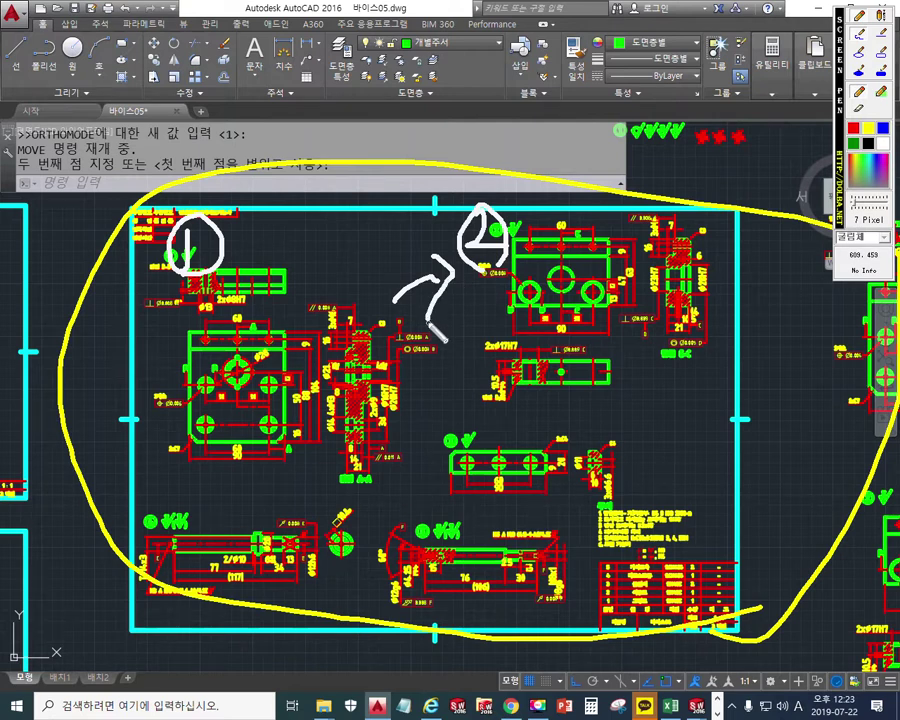
{"action": "key", "text": "Escape"}
- Examine the dimensions and geometric tolerance frames on the separate finished part 1 sheet and return to the combined sheet
{"action": "scroll", "coordinate": [310, 300], "scroll_direction": "down", "scroll_amount": 5}
{"action": "mouse_move", "coordinate": [310, 300]}
{"action": "middle_mouse_down"}
{"action": "mouse_move", "coordinate": [594, 290]}
{"action": "mouse_move", "coordinate": [558, 190]}
{"action": "middle_mouse_up"}
{"action": "scroll", "coordinate": [500, 240], "scroll_direction": "up", "scroll_amount": 5}
{"action": "scroll", "coordinate": [579, 325], "scroll_direction": "down", "scroll_amount": 1}
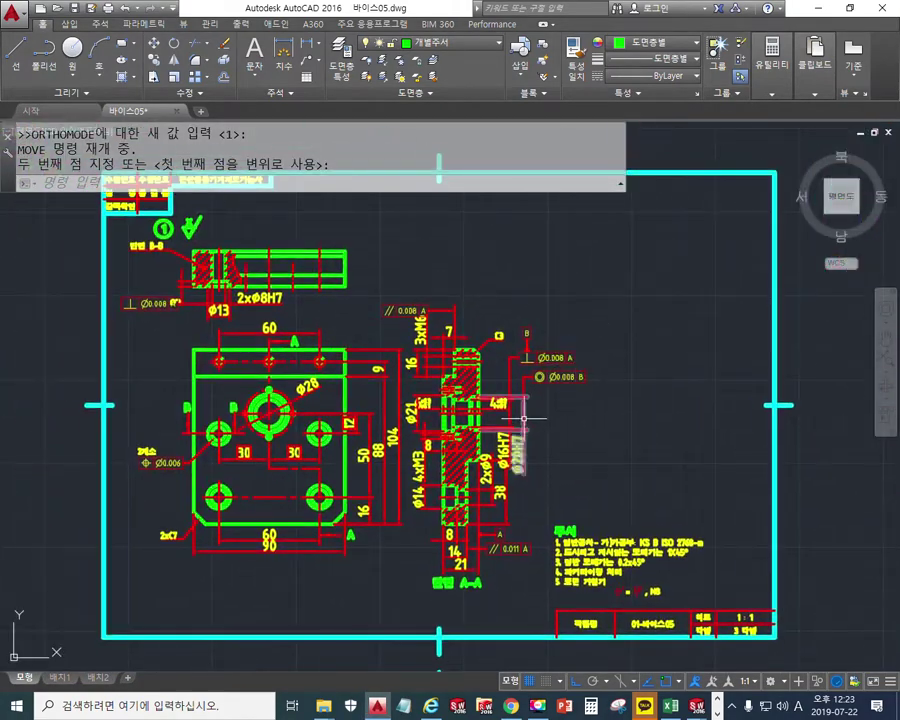
{"action": "left_click", "coordinate": [521, 461]}
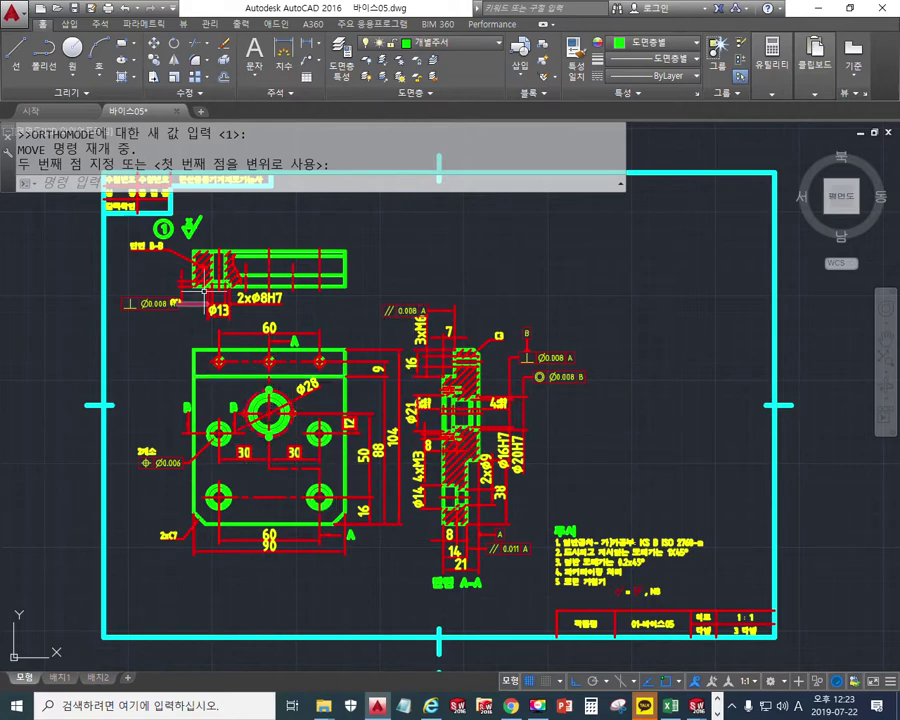
{"action": "scroll", "coordinate": [296, 385], "scroll_direction": "down", "scroll_amount": 5}
{"action": "scroll", "coordinate": [325, 432], "scroll_direction": "up", "scroll_amount": 4}
{"action": "middle_click_drag", "start_coordinate": [325, 432], "coordinate": [353, 402]}
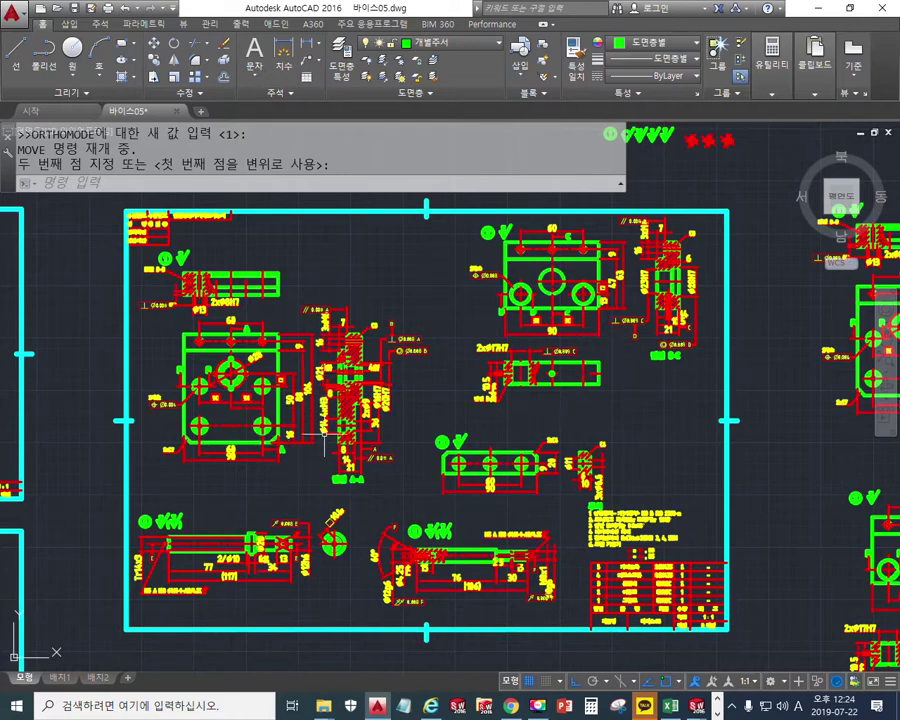
- Circle the views of all five parts on the combined sheet with the screen pen, then clear the marks
{"action": "key", "text": "ctrl+F1"}
{"action": "left_click_drag", "start_coordinate": [372, 450], "coordinate": [212, 260]}
{"action": "left_click_drag", "start_coordinate": [293, 238], "coordinate": [365, 460]}
{"action": "mouse_move", "coordinate": [526, 432]}
{"action": "left_mouse_down"}
{"action": "mouse_move", "coordinate": [542, 191]}
{"action": "mouse_move", "coordinate": [583, 425]}
{"action": "mouse_move", "coordinate": [680, 405]}
{"action": "left_mouse_up"}
{"action": "mouse_move", "coordinate": [555, 497]}
{"action": "left_mouse_down"}
{"action": "mouse_move", "coordinate": [447, 483]}
{"action": "mouse_move", "coordinate": [528, 492]}
{"action": "left_mouse_up"}
{"action": "mouse_move", "coordinate": [528, 590]}
{"action": "left_mouse_down"}
{"action": "mouse_move", "coordinate": [455, 602]}
{"action": "mouse_move", "coordinate": [380, 535]}
{"action": "mouse_move", "coordinate": [463, 612]}
{"action": "left_mouse_up"}
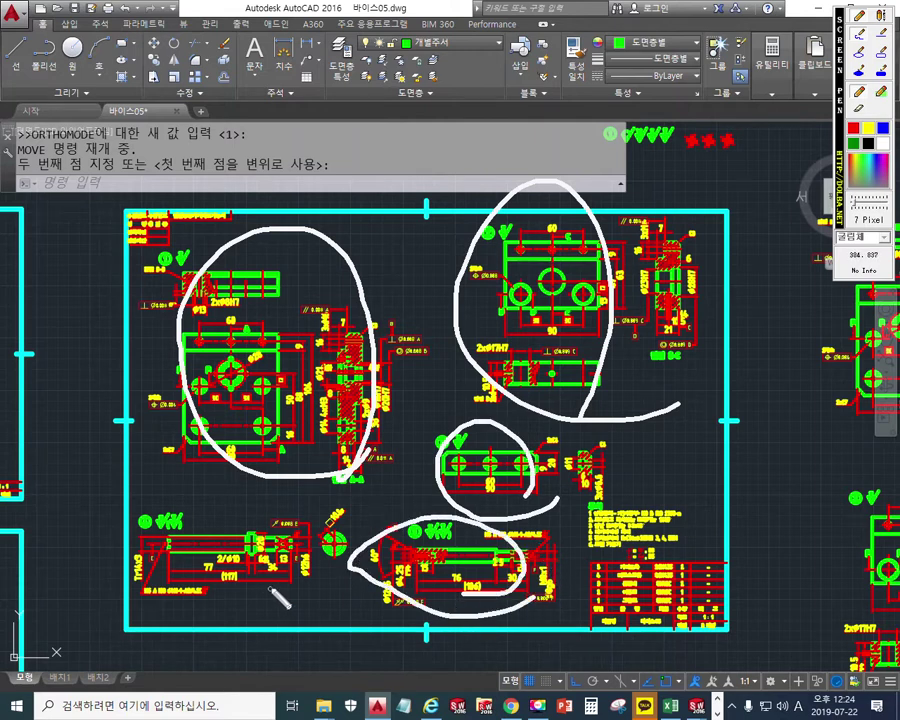
{"action": "mouse_move", "coordinate": [309, 597]}
{"action": "left_mouse_down"}
{"action": "mouse_move", "coordinate": [315, 565]}
{"action": "mouse_move", "coordinate": [300, 588]}
{"action": "left_mouse_up"}
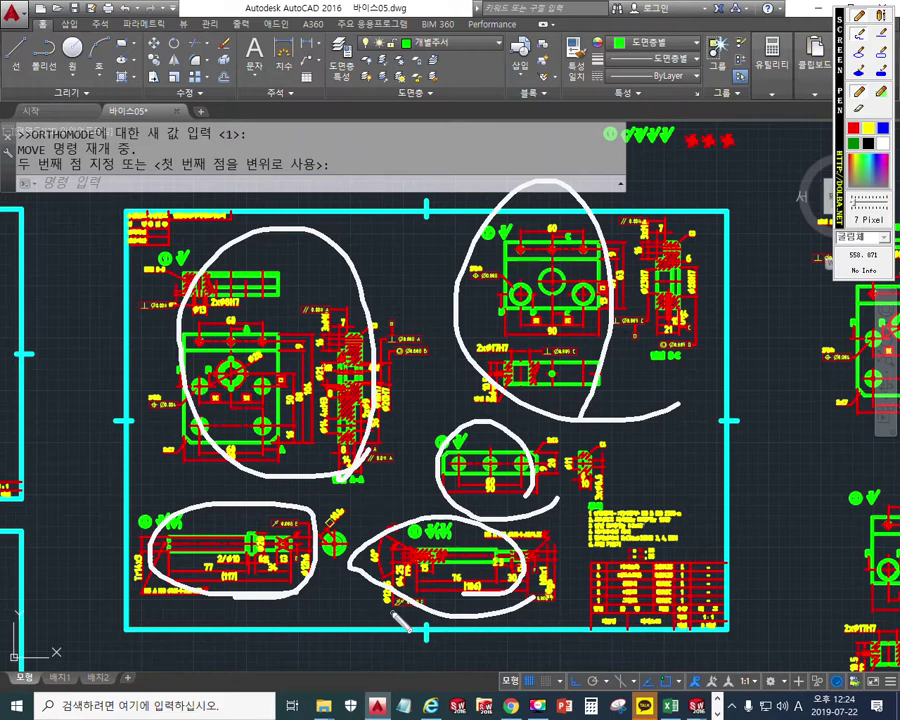
{"action": "key", "text": "Escape"}
- On part 2's section A'-A', mark the flat rear face and the stepped corner with the screen pen, with an arrow toward the rear face
{"action": "scroll", "coordinate": [410, 408], "scroll_direction": "down", "scroll_amount": 5}
{"action": "middle_click_drag", "start_coordinate": [230, 571], "coordinate": [472, 373]}
{"action": "scroll", "coordinate": [330, 565], "scroll_direction": "up", "scroll_amount": 10}
{"action": "scroll", "coordinate": [495, 511], "scroll_direction": "up", "scroll_amount": 5}
{"action": "mouse_move", "coordinate": [643, 416]}
{"action": "middle_mouse_down"}
{"action": "mouse_move", "coordinate": [607, 443]}
{"action": "mouse_move", "coordinate": [510, 455]}
{"action": "mouse_move", "coordinate": [564, 506]}
{"action": "mouse_move", "coordinate": [572, 500]}
{"action": "middle_mouse_up"}
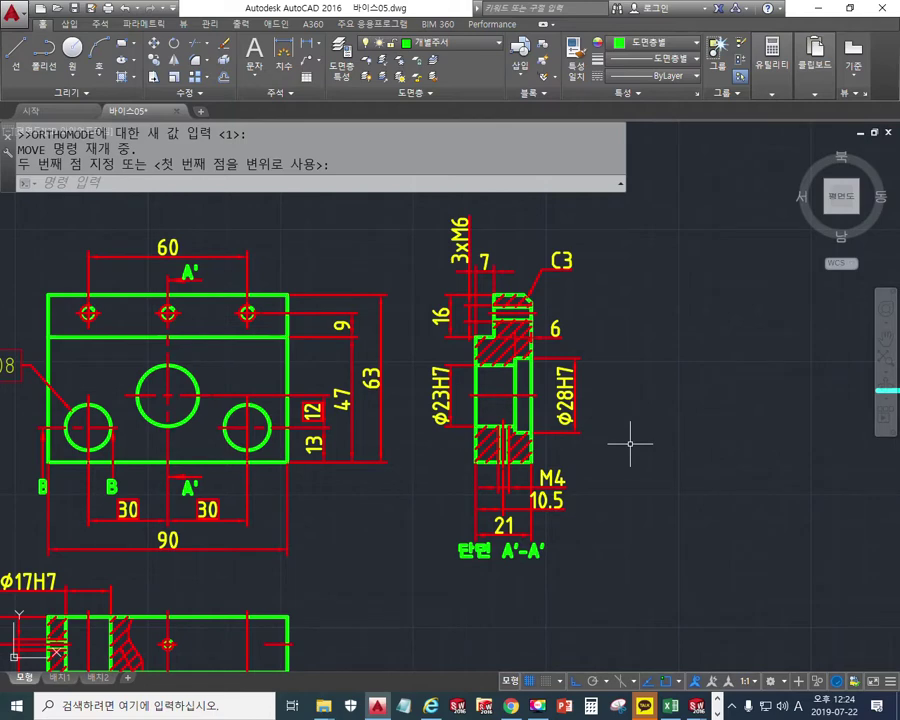
{"action": "middle_click_drag", "start_coordinate": [630, 443], "coordinate": [637, 418]}
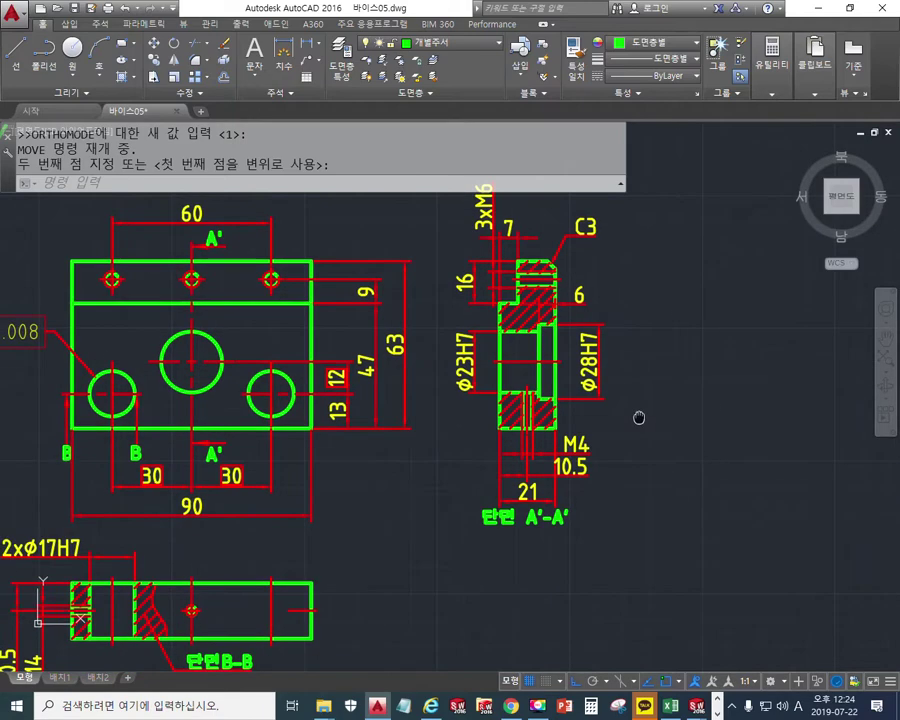
{"action": "left_click_drag", "start_coordinate": [562, 215], "coordinate": [570, 487]}
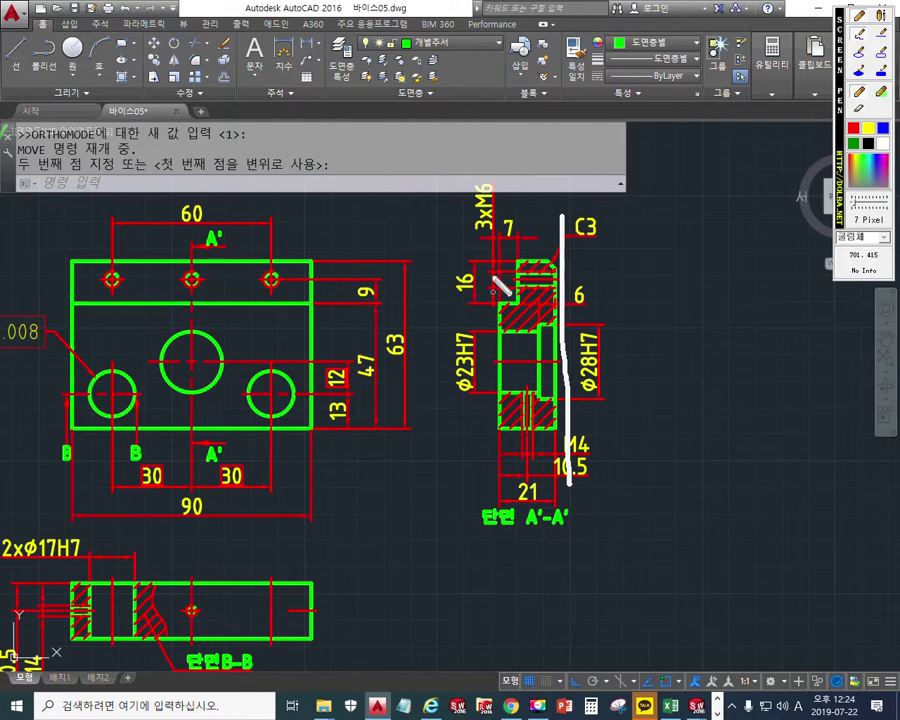
{"action": "mouse_move", "coordinate": [512, 268]}
{"action": "left_mouse_down"}
{"action": "mouse_move", "coordinate": [497, 240]}
{"action": "mouse_move", "coordinate": [483, 298]}
{"action": "left_mouse_up"}
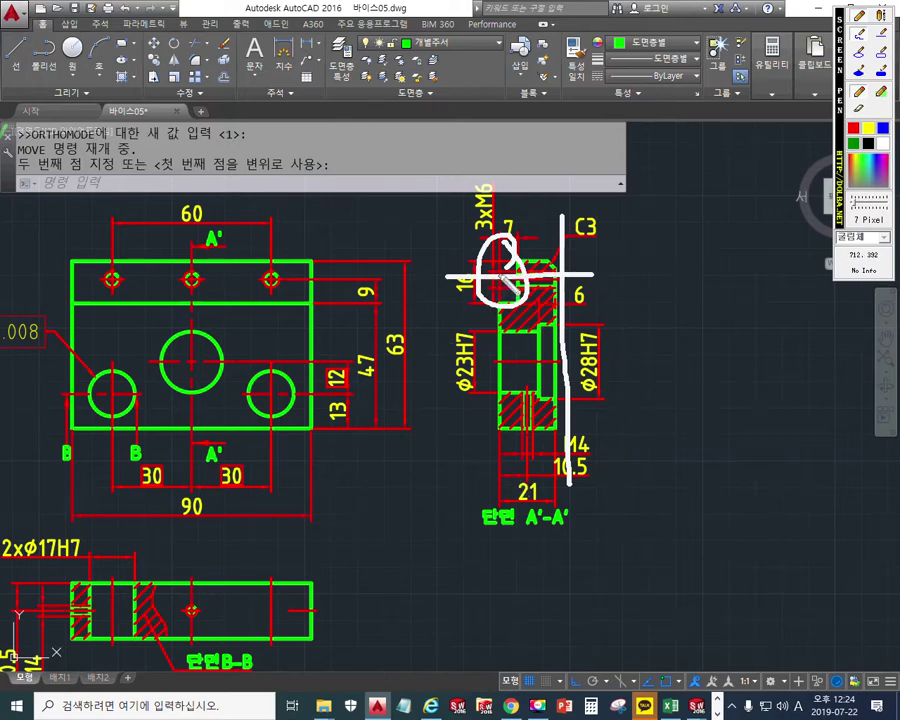
{"action": "mouse_move", "coordinate": [658, 430]}
{"action": "left_mouse_down"}
{"action": "mouse_move", "coordinate": [575, 440]}
{"action": "mouse_move", "coordinate": [632, 492]}
{"action": "left_mouse_up"}
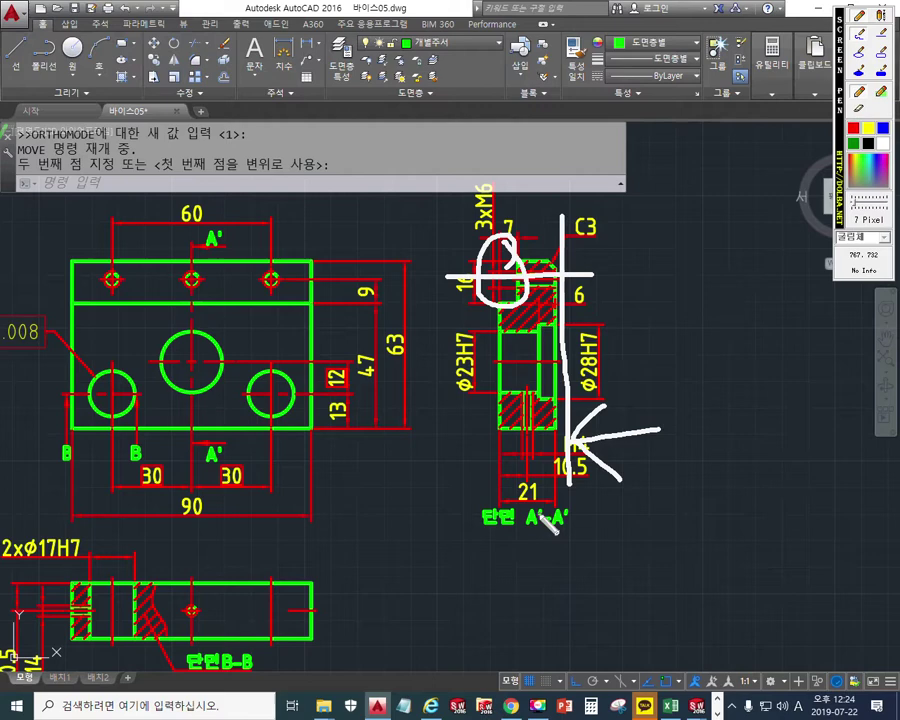
- Handwrite the number 28 below section A'-A' with the screen pen
{"action": "mouse_move", "coordinate": [468, 573]}
{"action": "left_mouse_down"}
{"action": "mouse_move", "coordinate": [478, 594]}
{"action": "mouse_move", "coordinate": [506, 593]}
{"action": "left_mouse_up"}
{"action": "mouse_move", "coordinate": [518, 550]}
{"action": "left_mouse_down"}
{"action": "mouse_move", "coordinate": [538, 580]}
{"action": "mouse_move", "coordinate": [519, 601]}
{"action": "left_mouse_up"}
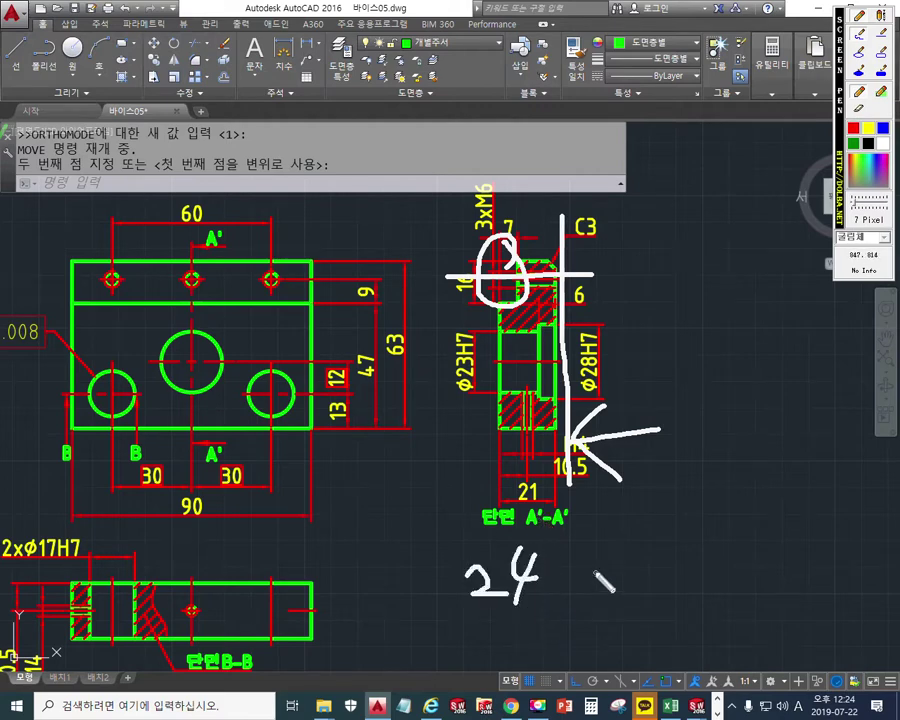
{"action": "key", "text": "ctrl+z"}
{"action": "key", "text": "ctrl+z"}
{"action": "mouse_move", "coordinate": [536, 556]}
{"action": "left_mouse_down"}
{"action": "mouse_move", "coordinate": [522, 586]}
{"action": "mouse_move", "coordinate": [538, 590]}
{"action": "left_mouse_up"}
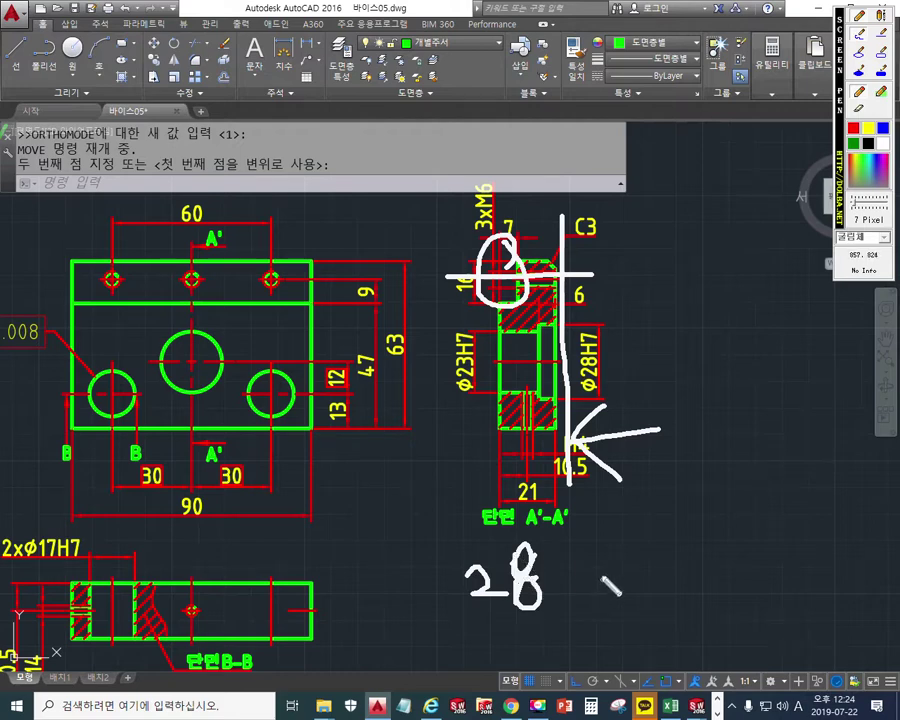
- Trace both vertical outer faces of section A'-A' and the four outer edges of the part 2 front view with the screen pen
{"action": "left_click_drag", "start_coordinate": [568, 170], "coordinate": [568, 490]}
{"action": "left_click_drag", "start_coordinate": [494, 185], "coordinate": [494, 510]}
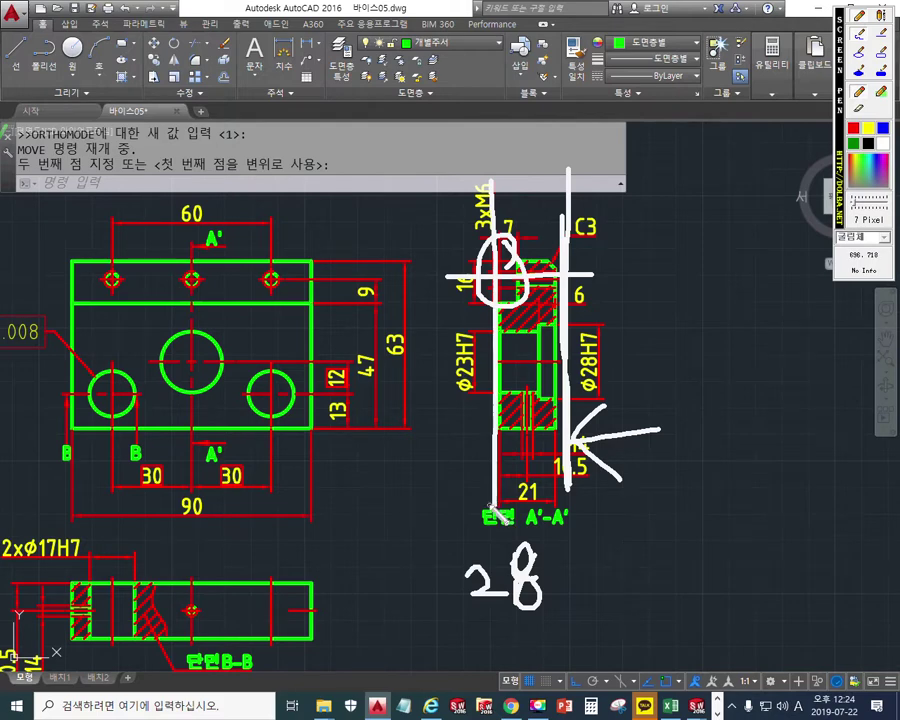
{"action": "left_click_drag", "start_coordinate": [60, 430], "coordinate": [355, 428]}
{"action": "left_click_drag", "start_coordinate": [50, 248], "coordinate": [310, 262]}
{"action": "left_click_drag", "start_coordinate": [316, 195], "coordinate": [320, 448]}
{"action": "left_click_drag", "start_coordinate": [60, 185], "coordinate": [76, 412]}
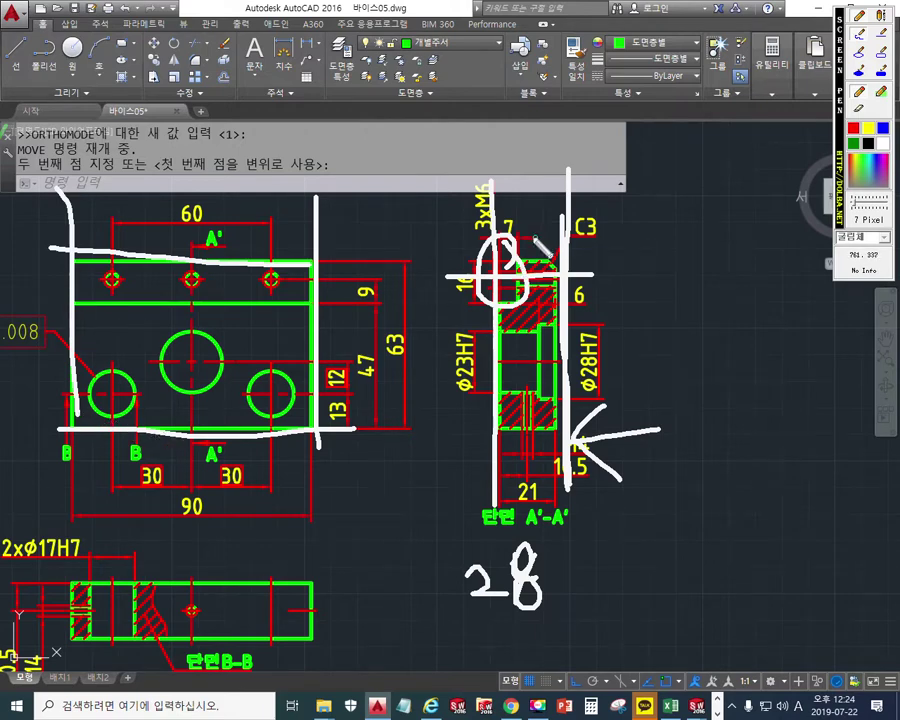
- In yellow, mark the stepped corner's faces and the Ø23H7 bore line across section A'-A', then clear all pen marks
{"action": "left_click", "coordinate": [868, 129]}
{"action": "mouse_move", "coordinate": [505, 217]}
{"action": "left_mouse_down"}
{"action": "mouse_move", "coordinate": [512, 286]}
{"action": "mouse_move", "coordinate": [451, 299]}
{"action": "left_mouse_up"}
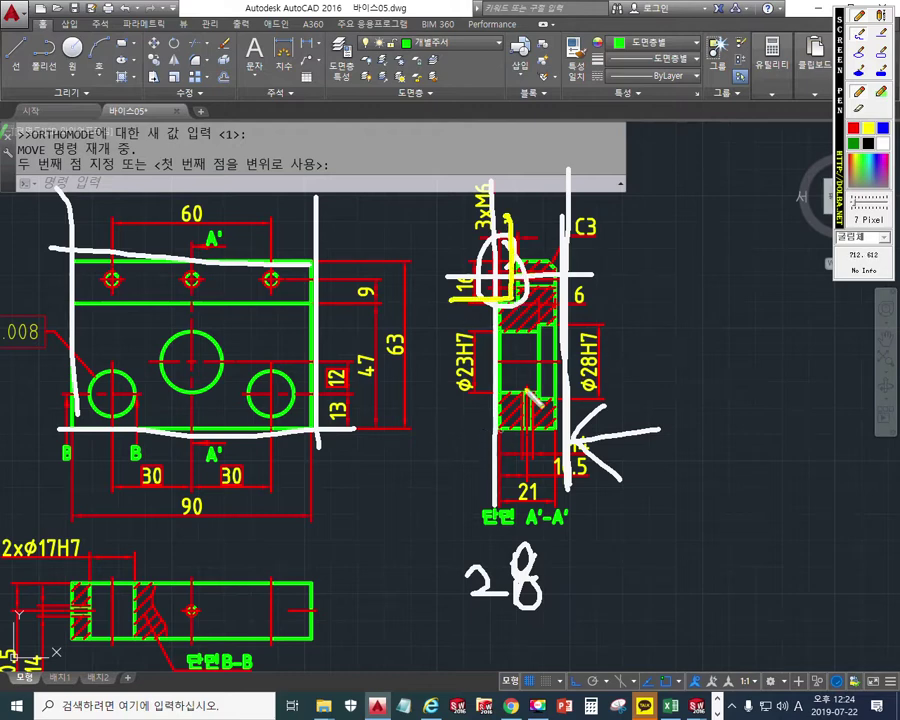
{"action": "left_click_drag", "start_coordinate": [421, 338], "coordinate": [626, 338]}
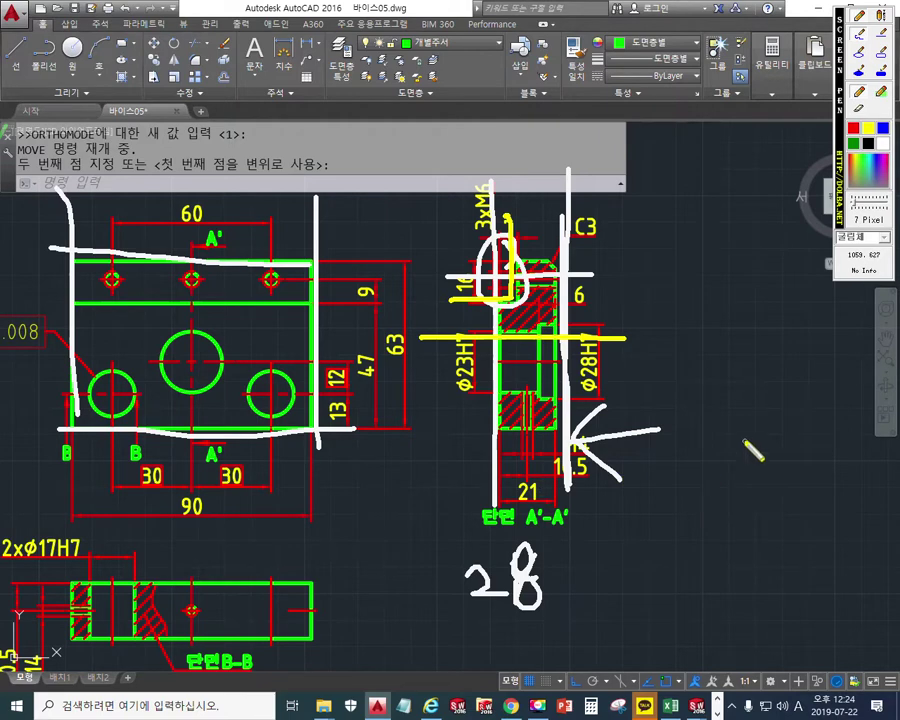
{"action": "key", "text": "Escape"}
- Mark the rear face of section A'-A' with a vertical yellow pen line, then clear it
{"action": "key", "text": "F12"}
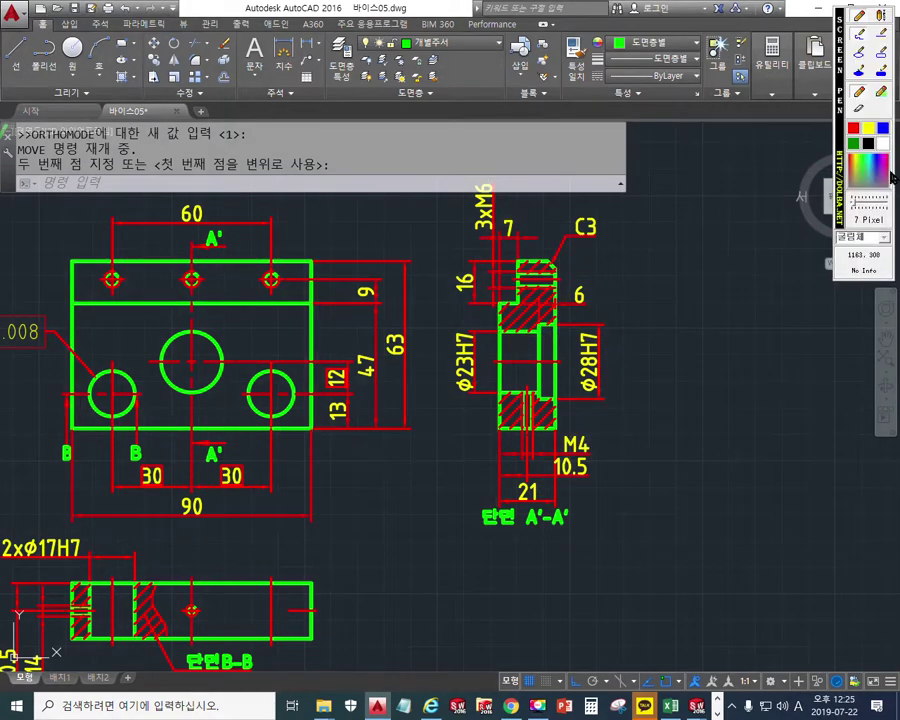
{"action": "left_click_drag", "start_coordinate": [555, 197], "coordinate": [563, 497]}
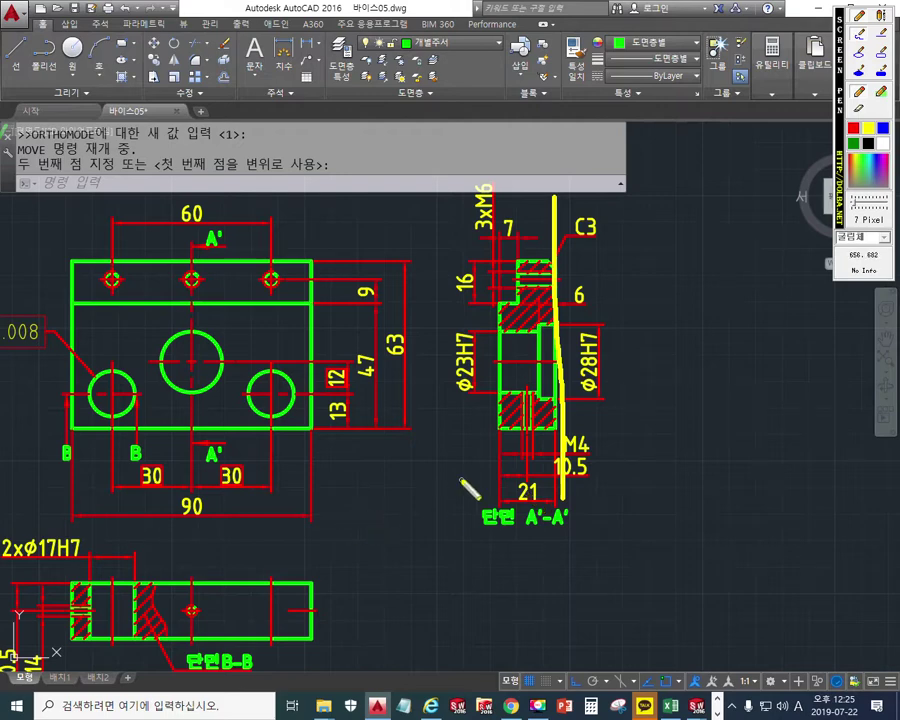
{"action": "key", "text": "Escape"}
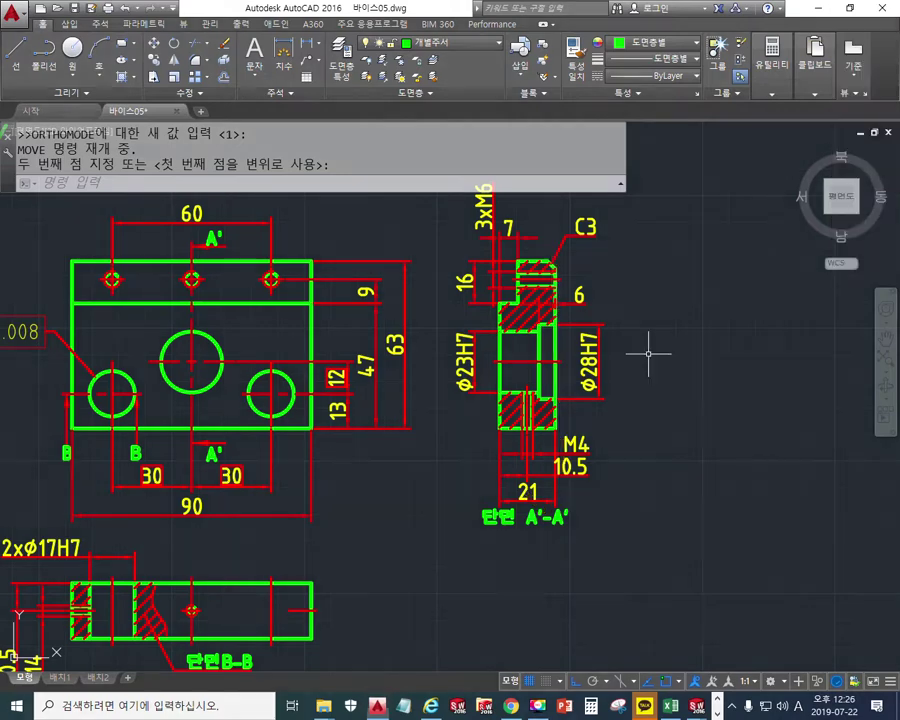
- Handwrite "QL" followed by an Enter arrow beside section A'-A' with the screen pen
{"action": "scroll", "coordinate": [568, 337], "scroll_direction": "down", "scroll_amount": 1}
{"action": "scroll", "coordinate": [520, 450], "scroll_direction": "up", "scroll_amount": 3}
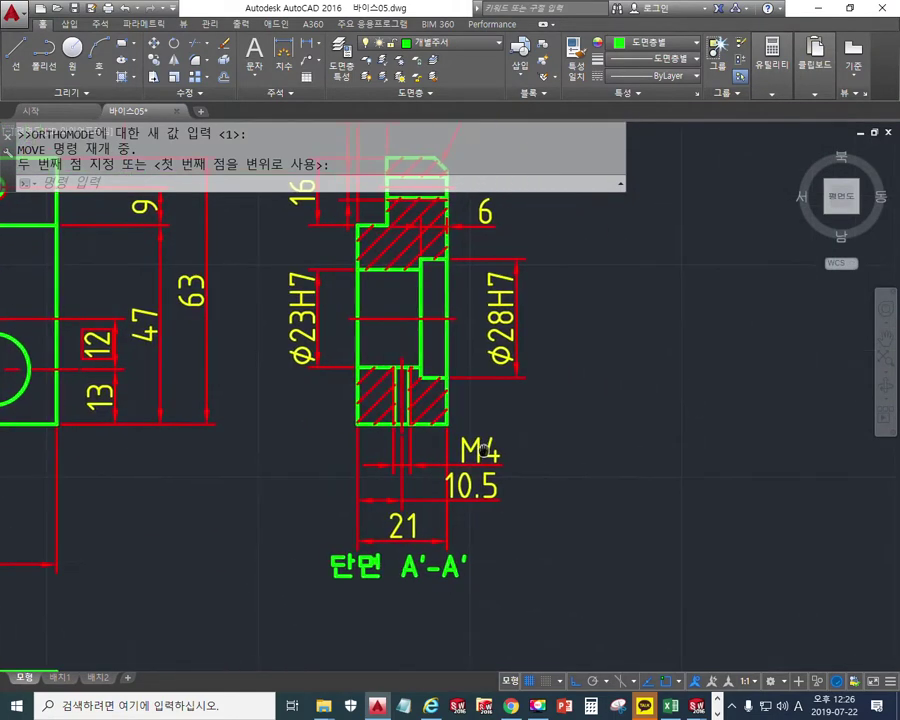
{"action": "middle_click_drag", "start_coordinate": [646, 446], "coordinate": [610, 458]}
{"action": "key", "text": "F12"}
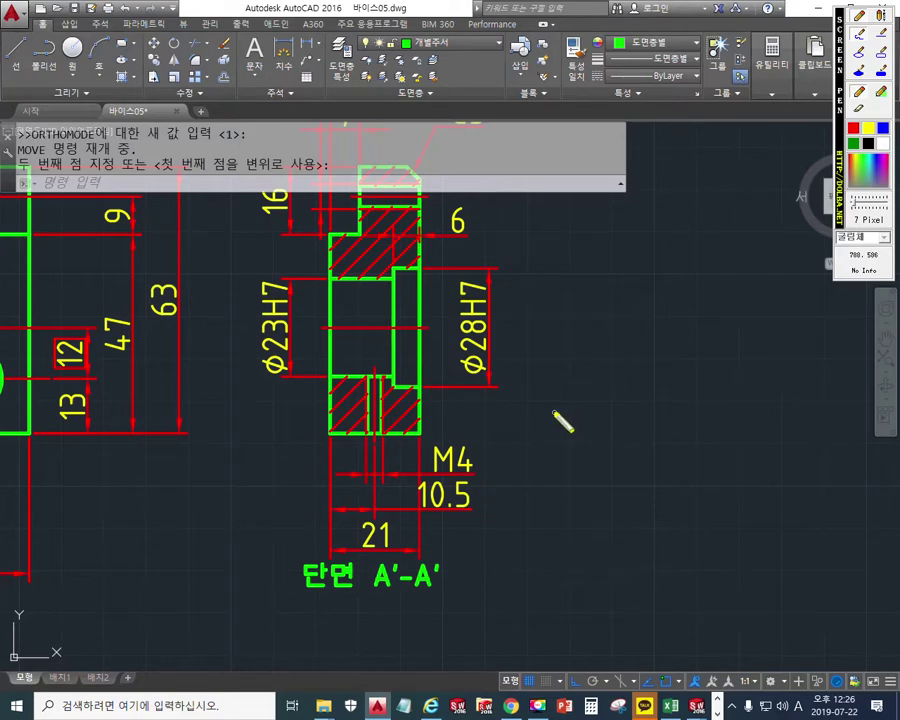
{"action": "left_click_drag", "start_coordinate": [578, 210], "coordinate": [612, 259]}
{"action": "left_click_drag", "start_coordinate": [655, 204], "coordinate": [650, 254]}
{"action": "mouse_move", "coordinate": [706, 195]}
{"action": "left_mouse_down"}
{"action": "mouse_move", "coordinate": [688, 238]}
{"action": "mouse_move", "coordinate": [705, 254]}
{"action": "left_mouse_up"}
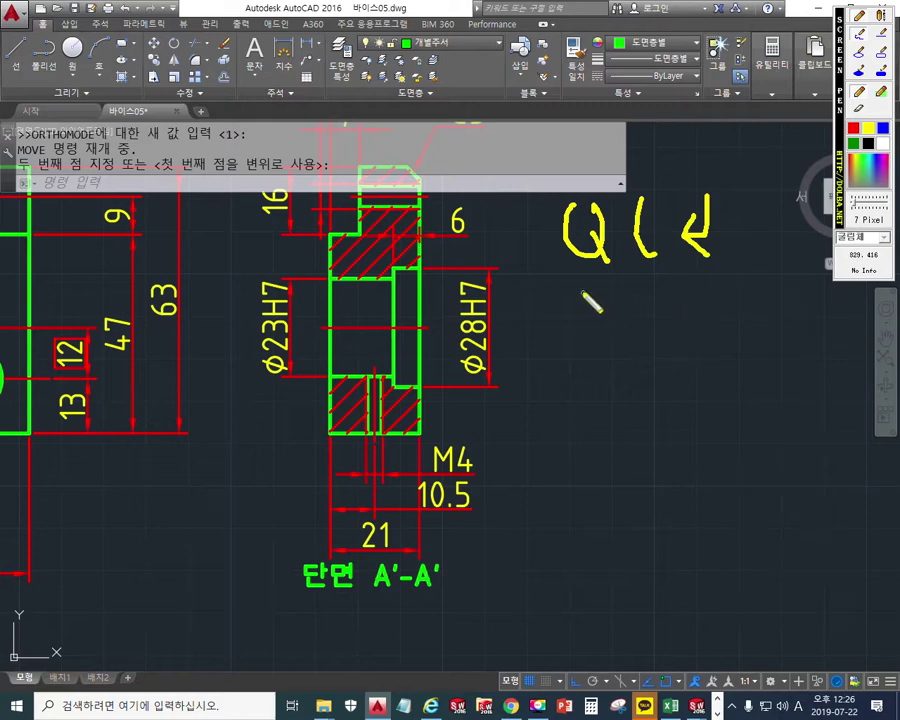
- Handwrite the "S" settings note under QL, with its first line ending in "공차" for tolerance
{"action": "left_click_drag", "start_coordinate": [591, 283], "coordinate": [574, 326]}
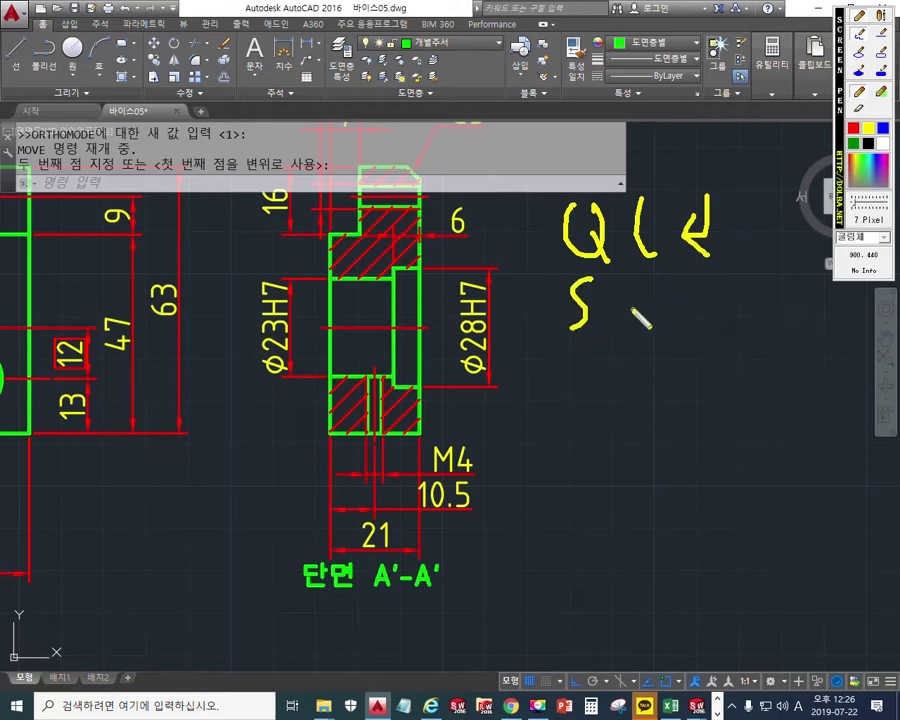
{"action": "mouse_move", "coordinate": [633, 310]}
{"action": "left_mouse_down"}
{"action": "mouse_move", "coordinate": [698, 309]}
{"action": "mouse_move", "coordinate": [697, 331]}
{"action": "left_mouse_up"}
{"action": "left_click", "coordinate": [721, 296]}
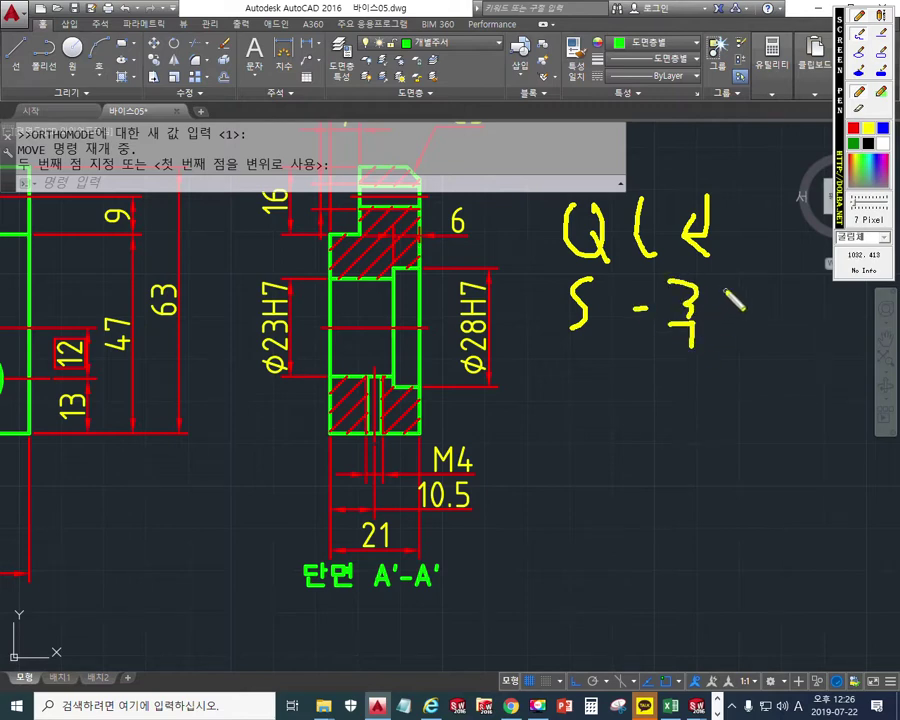
{"action": "left_click", "coordinate": [720, 334]}
{"action": "mouse_move", "coordinate": [744, 269]}
{"action": "left_mouse_down"}
{"action": "mouse_move", "coordinate": [764, 296]}
{"action": "mouse_move", "coordinate": [753, 307]}
{"action": "left_mouse_up"}
{"action": "mouse_move", "coordinate": [748, 308]}
{"action": "left_mouse_down"}
{"action": "mouse_move", "coordinate": [771, 306]}
{"action": "mouse_move", "coordinate": [762, 338]}
{"action": "left_mouse_up"}
{"action": "left_click_drag", "start_coordinate": [787, 283], "coordinate": [793, 287]}
{"action": "mouse_move", "coordinate": [780, 295]}
{"action": "left_mouse_down"}
{"action": "mouse_move", "coordinate": [800, 294]}
{"action": "mouse_move", "coordinate": [780, 330]}
{"action": "left_mouse_up"}
{"action": "left_click_drag", "start_coordinate": [792, 305], "coordinate": [802, 325]}
{"action": "mouse_move", "coordinate": [810, 280]}
{"action": "left_mouse_down"}
{"action": "mouse_move", "coordinate": [808, 340]}
{"action": "mouse_move", "coordinate": [822, 308]}
{"action": "left_mouse_up"}
- Handwrite a second settings line ending in "데이텀" for datum and underline that word with a wavy stroke
{"action": "mouse_move", "coordinate": [632, 398]}
{"action": "left_mouse_down"}
{"action": "mouse_move", "coordinate": [679, 414]}
{"action": "mouse_move", "coordinate": [733, 392]}
{"action": "left_mouse_up"}
{"action": "left_click_drag", "start_coordinate": [722, 398], "coordinate": [738, 413]}
{"action": "mouse_move", "coordinate": [747, 364]}
{"action": "left_mouse_down"}
{"action": "mouse_move", "coordinate": [745, 432]}
{"action": "mouse_move", "coordinate": [760, 394]}
{"action": "left_mouse_up"}
{"action": "left_click", "coordinate": [771, 385]}
{"action": "left_click", "coordinate": [770, 412]}
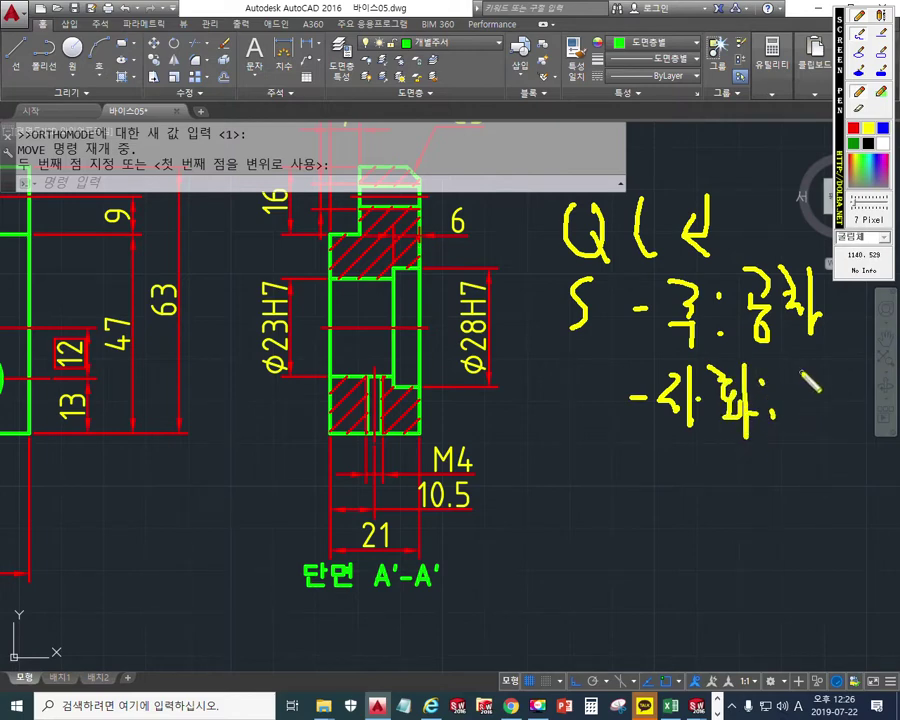
{"action": "mouse_move", "coordinate": [800, 420]}
{"action": "left_mouse_down"}
{"action": "mouse_move", "coordinate": [820, 400]}
{"action": "mouse_move", "coordinate": [828, 410]}
{"action": "mouse_move", "coordinate": [840, 392]}
{"action": "mouse_move", "coordinate": [864, 383]}
{"action": "mouse_move", "coordinate": [858, 372]}
{"action": "mouse_move", "coordinate": [876, 424]}
{"action": "mouse_move", "coordinate": [862, 452]}
{"action": "mouse_move", "coordinate": [868, 472]}
{"action": "left_mouse_up"}
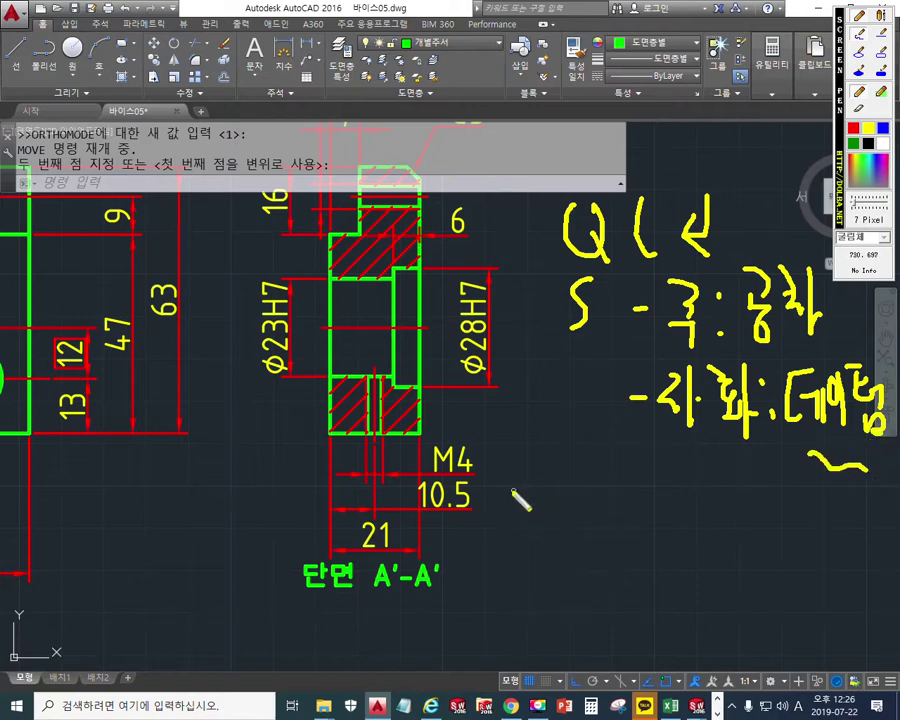
- Sketch a leader diagram below the notes: x-marked points 1 and 2 joined by a line, "15~" beneath, and a square frame beside point 2
{"action": "mouse_move", "coordinate": [550, 492]}
{"action": "left_mouse_down"}
{"action": "mouse_move", "coordinate": [530, 520]}
{"action": "mouse_move", "coordinate": [552, 522]}
{"action": "mouse_move", "coordinate": [537, 578]}
{"action": "left_mouse_up"}
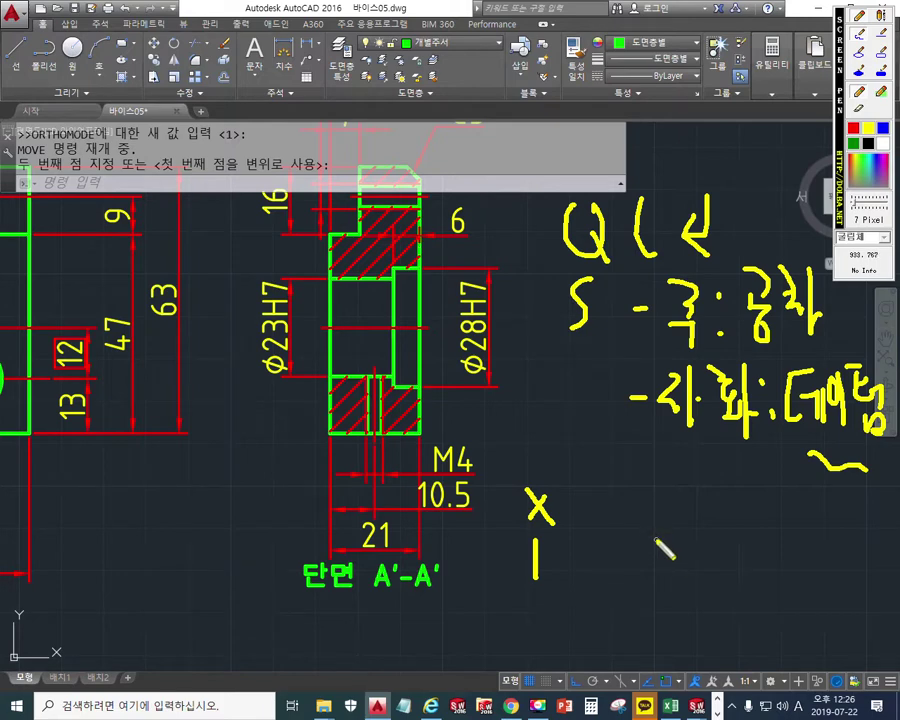
{"action": "mouse_move", "coordinate": [648, 537]}
{"action": "left_mouse_down"}
{"action": "mouse_move", "coordinate": [655, 562]}
{"action": "mouse_move", "coordinate": [690, 558]}
{"action": "left_mouse_up"}
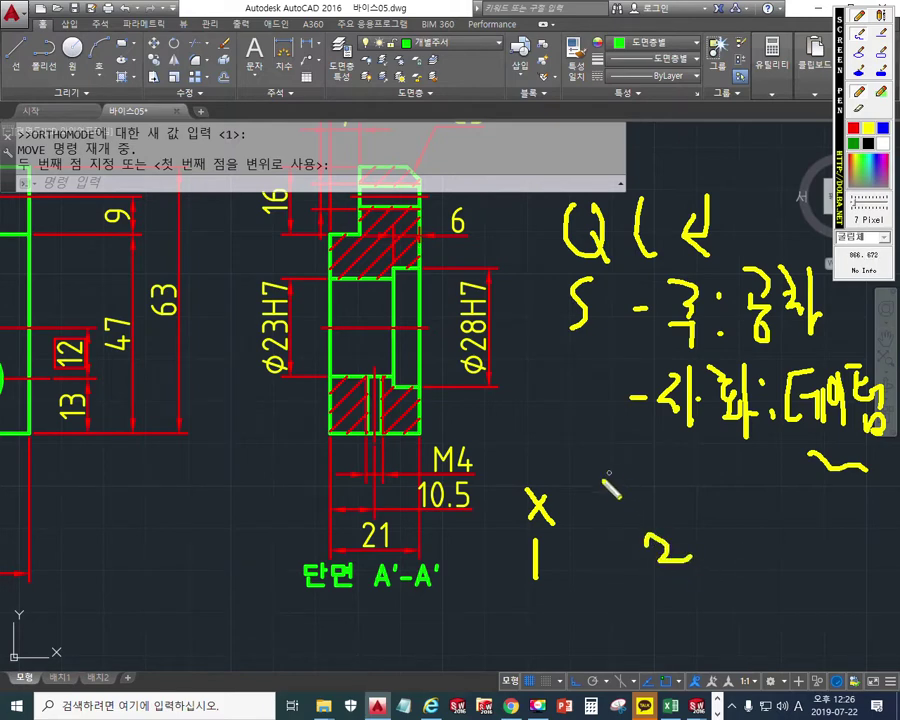
{"action": "mouse_move", "coordinate": [644, 488]}
{"action": "left_mouse_down"}
{"action": "mouse_move", "coordinate": [658, 504]}
{"action": "mouse_move", "coordinate": [646, 508]}
{"action": "left_mouse_up"}
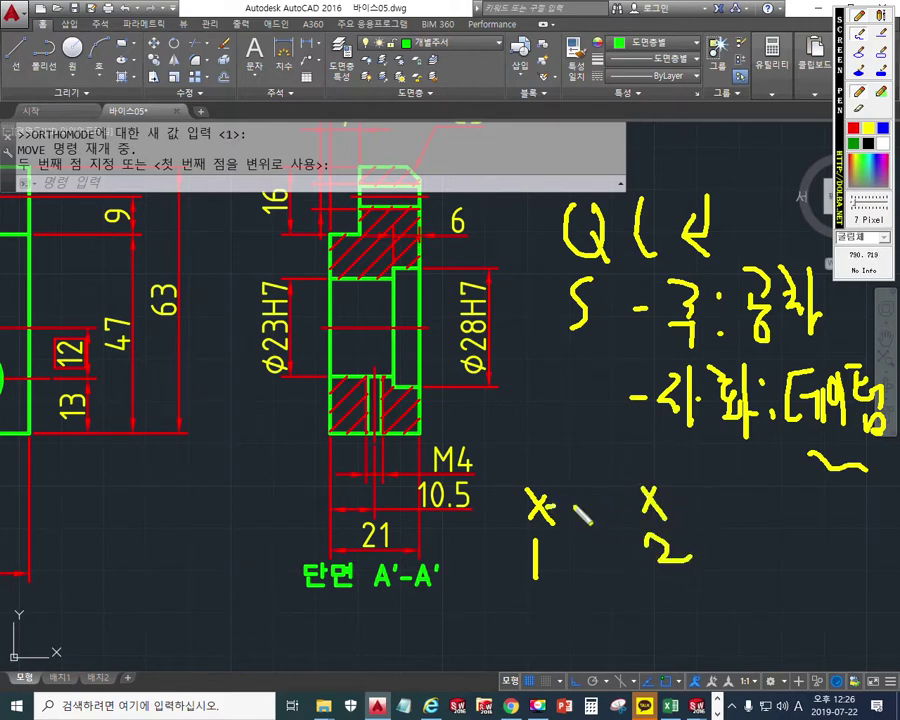
{"action": "left_click_drag", "start_coordinate": [540, 507], "coordinate": [652, 505]}
{"action": "mouse_move", "coordinate": [652, 600]}
{"action": "left_mouse_down"}
{"action": "mouse_move", "coordinate": [656, 628]}
{"action": "mouse_move", "coordinate": [684, 630]}
{"action": "mouse_move", "coordinate": [700, 593]}
{"action": "mouse_move", "coordinate": [748, 606]}
{"action": "left_mouse_up"}
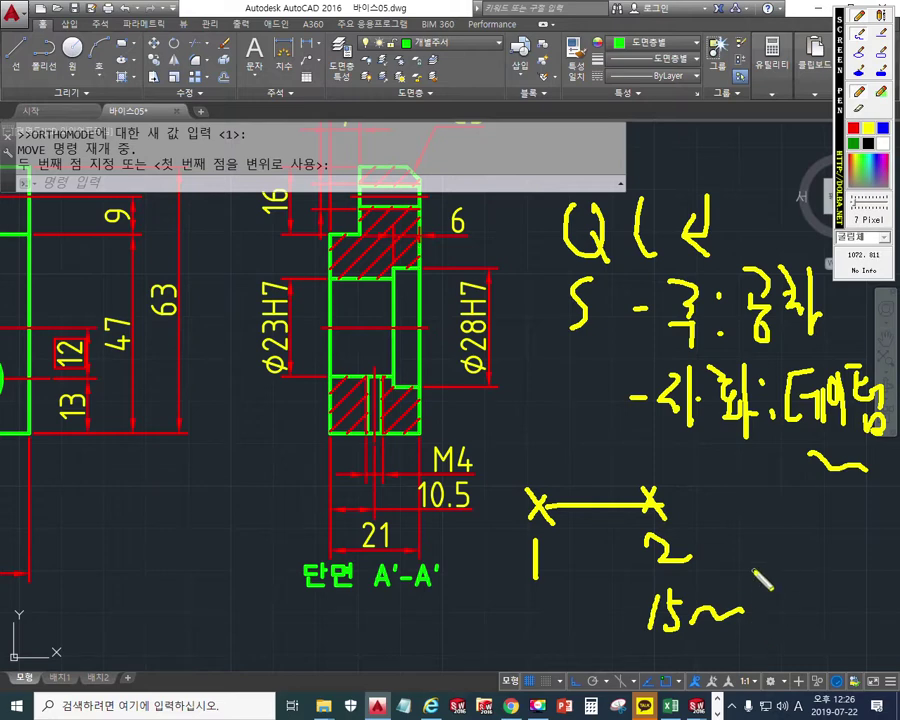
{"action": "mouse_move", "coordinate": [681, 455]}
{"action": "left_mouse_down"}
{"action": "mouse_move", "coordinate": [683, 510]}
{"action": "mouse_move", "coordinate": [750, 528]}
{"action": "mouse_move", "coordinate": [756, 465]}
{"action": "mouse_move", "coordinate": [680, 453]}
{"action": "left_mouse_up"}
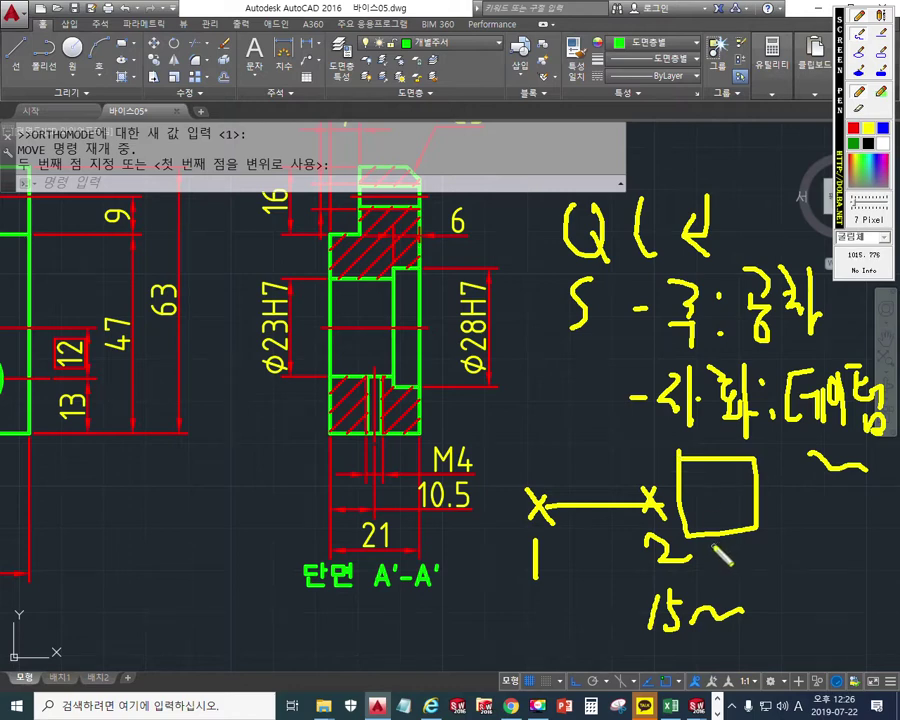
- Handwrite the letter A inside the sketched square frame and clear all the screen pen notes
{"action": "mouse_move", "coordinate": [698, 508]}
{"action": "left_mouse_down"}
{"action": "mouse_move", "coordinate": [712, 466]}
{"action": "mouse_move", "coordinate": [728, 506]}
{"action": "mouse_move", "coordinate": [726, 490]}
{"action": "left_mouse_up"}
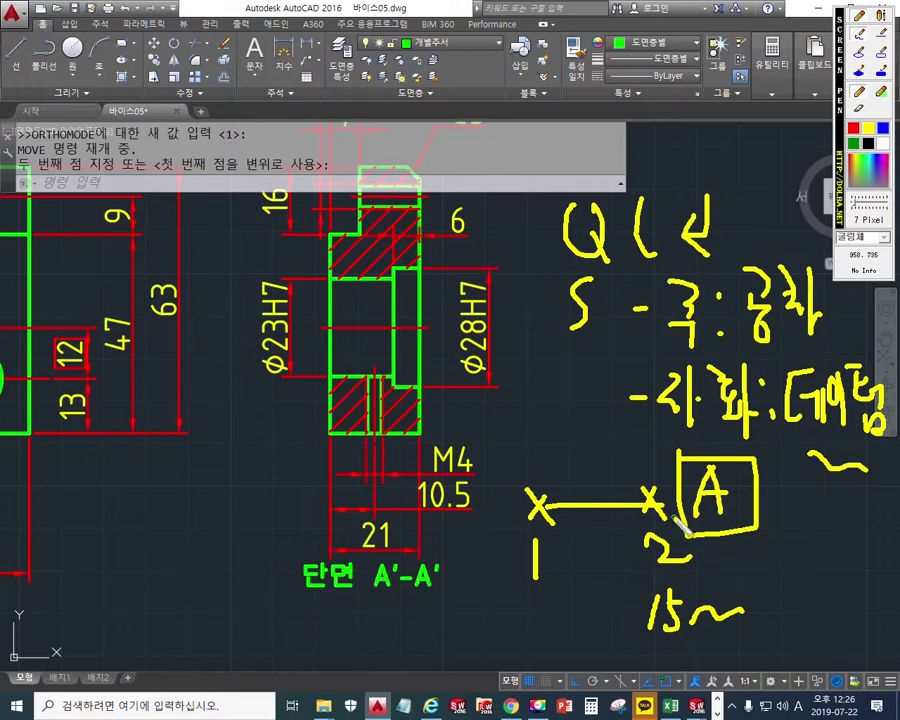
{"action": "key", "text": "Escape"}
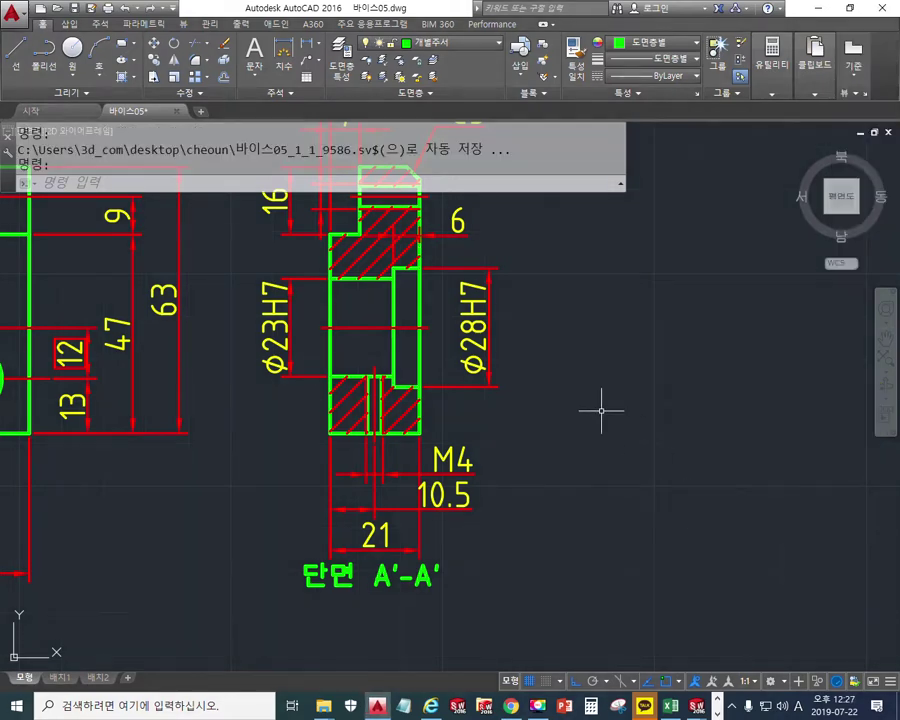
- Make 가는실선 the current layer and configure QLEADER with 공차 annotation and the 데이텀 삼각형 채우기 arrowhead
{"action": "left_click", "coordinate": [450, 43]}
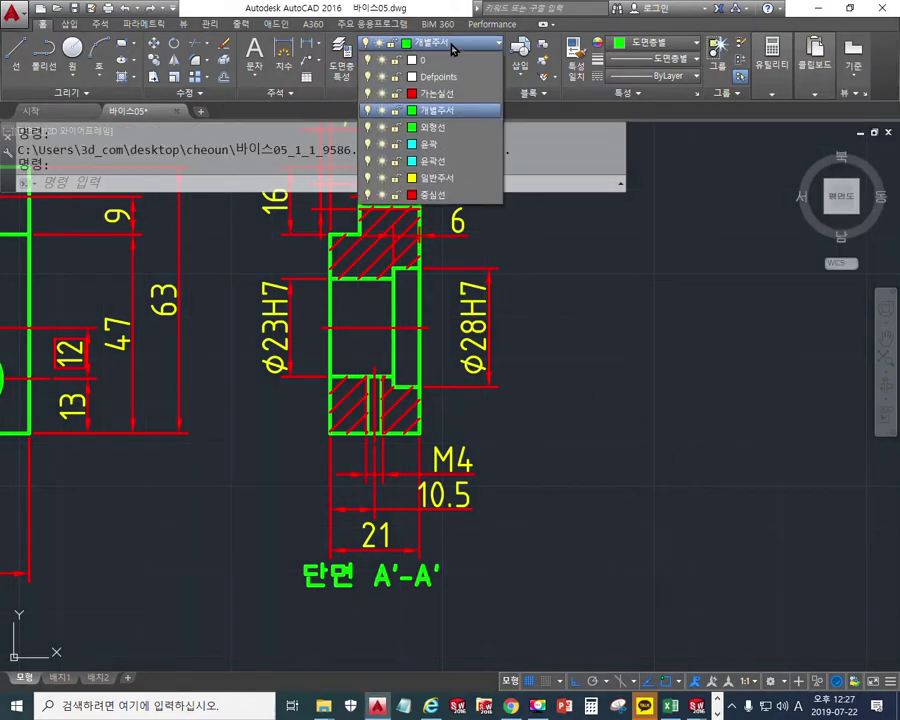
{"action": "left_click", "coordinate": [450, 96]}
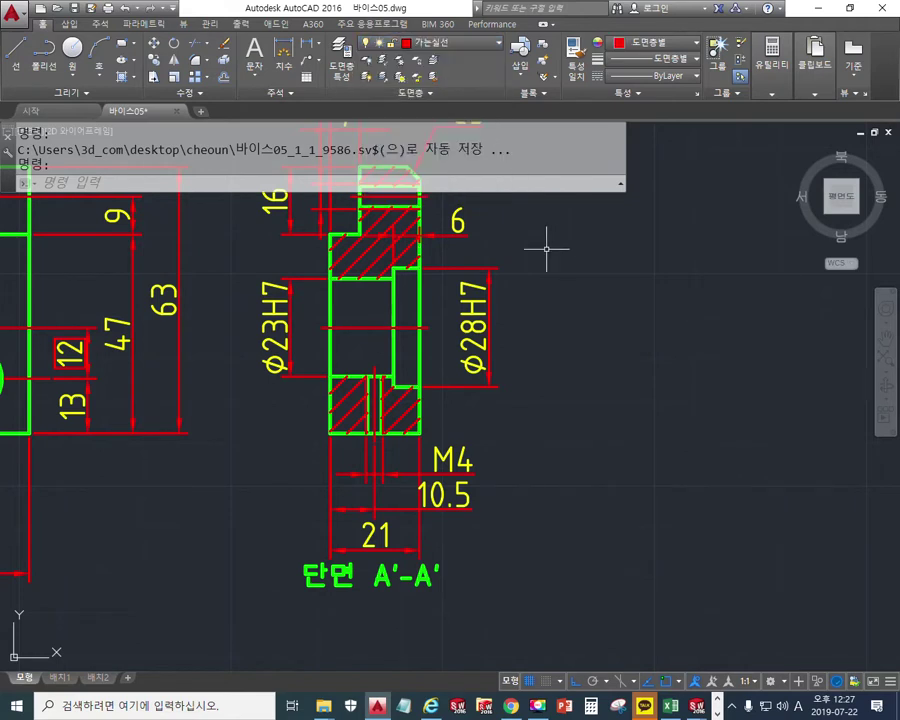
{"action": "type", "text": "ql"}
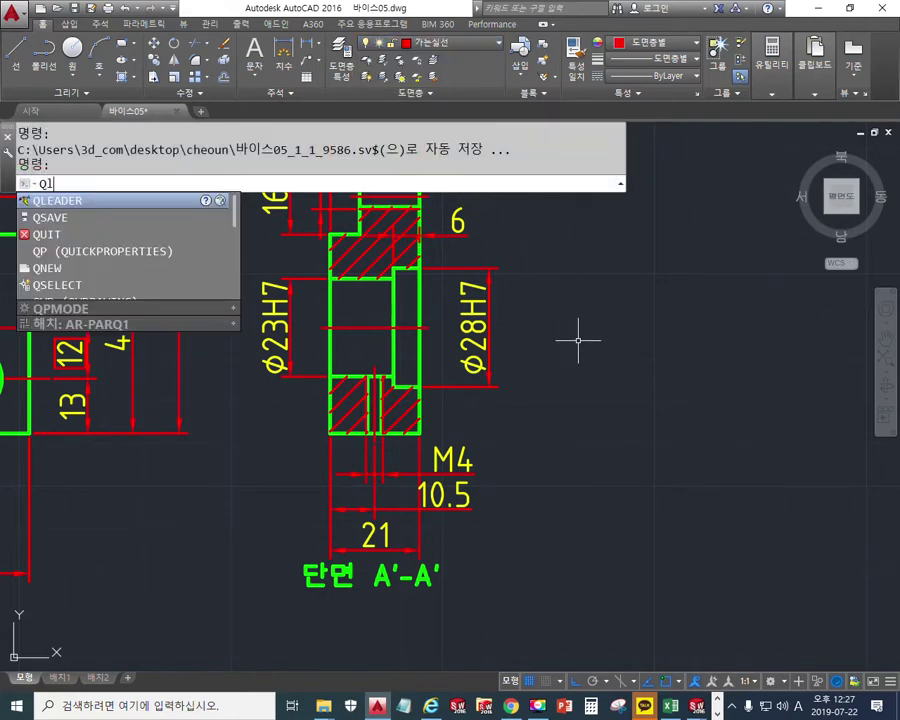
{"action": "key", "text": "Return"}
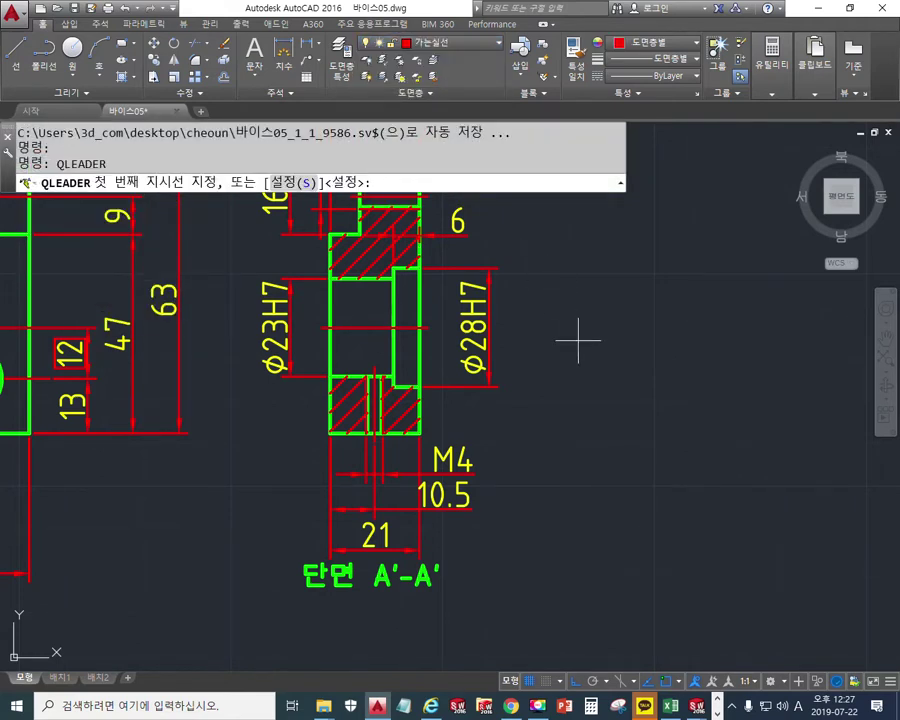
{"action": "left_click", "coordinate": [293, 183]}
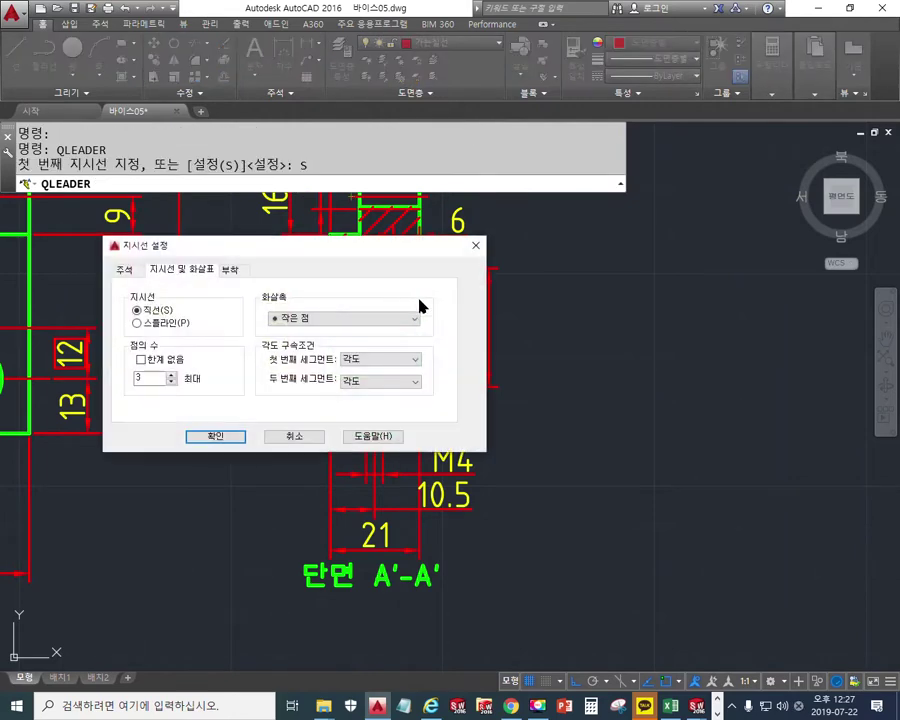
{"action": "left_click", "coordinate": [124, 269]}
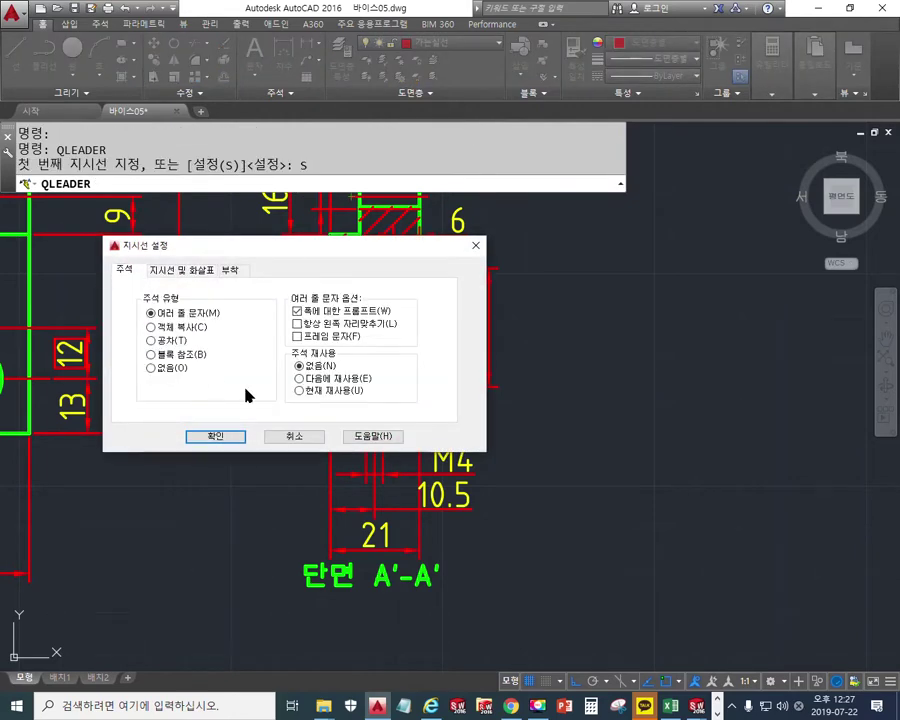
{"action": "left_click", "coordinate": [152, 340]}
{"action": "left_click", "coordinate": [160, 270]}
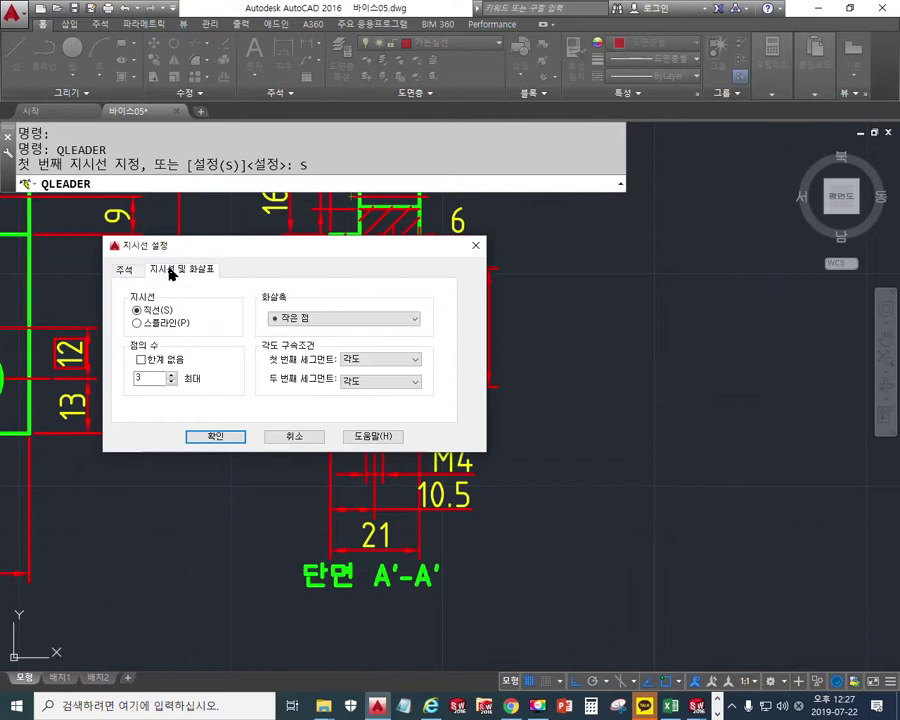
{"action": "left_click", "coordinate": [348, 318]}
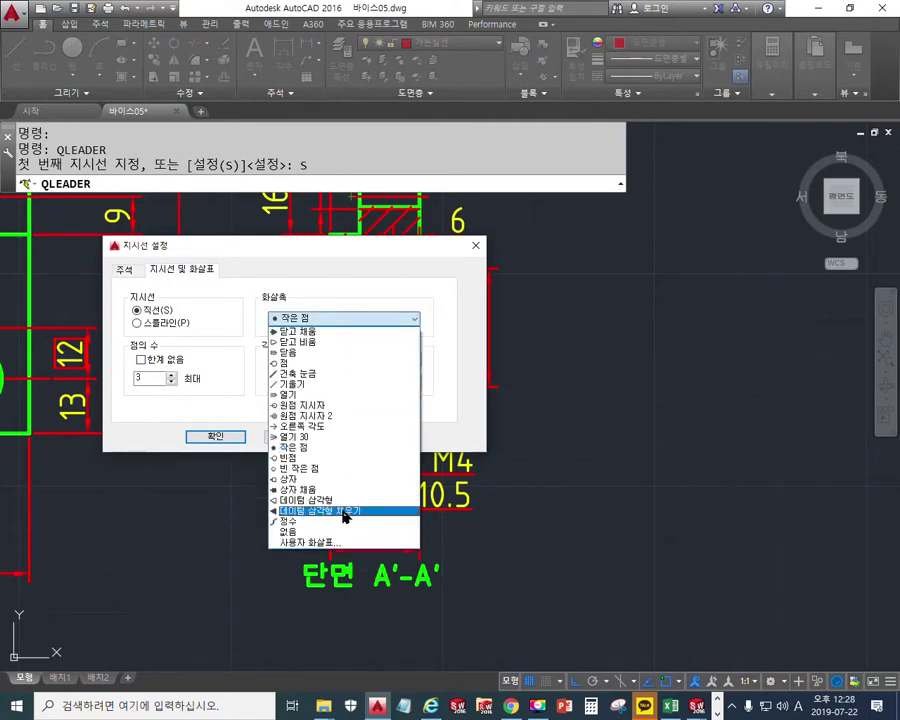
{"action": "left_click", "coordinate": [345, 512]}
{"action": "left_click", "coordinate": [213, 438]}
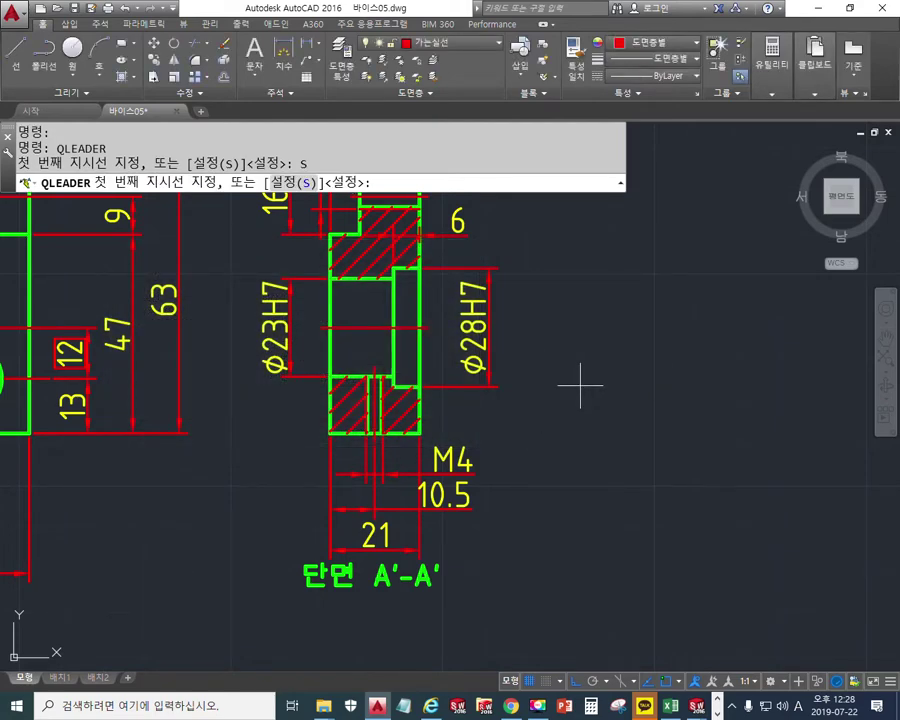
- Place a horizontal datum leader in the empty space beside section A'-A' with 데이텀 1 set to A
{"action": "left_click", "coordinate": [581, 385]}
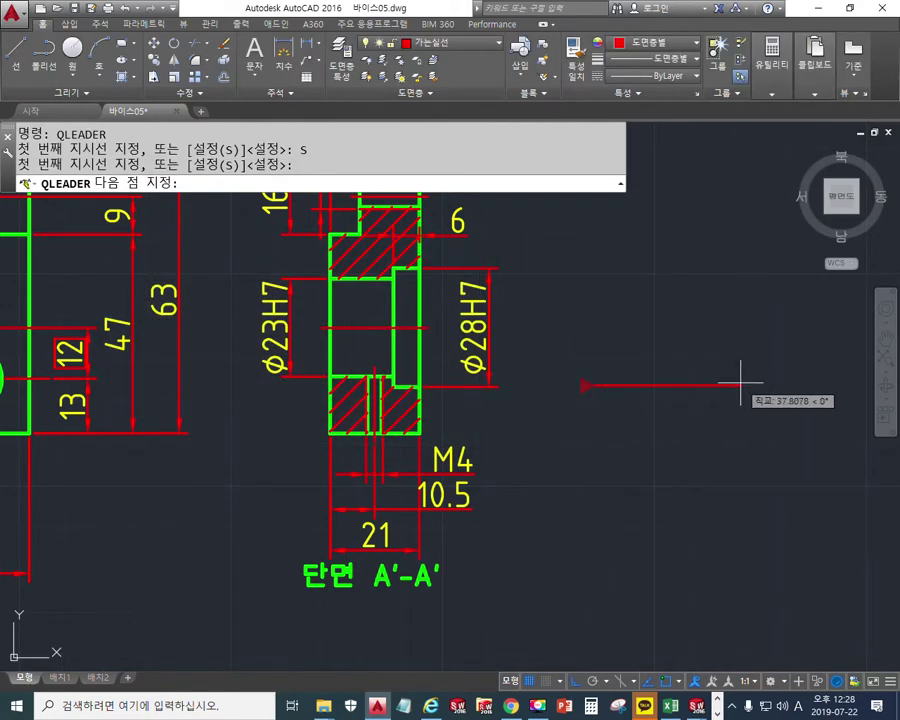
{"action": "left_click", "coordinate": [651, 385]}
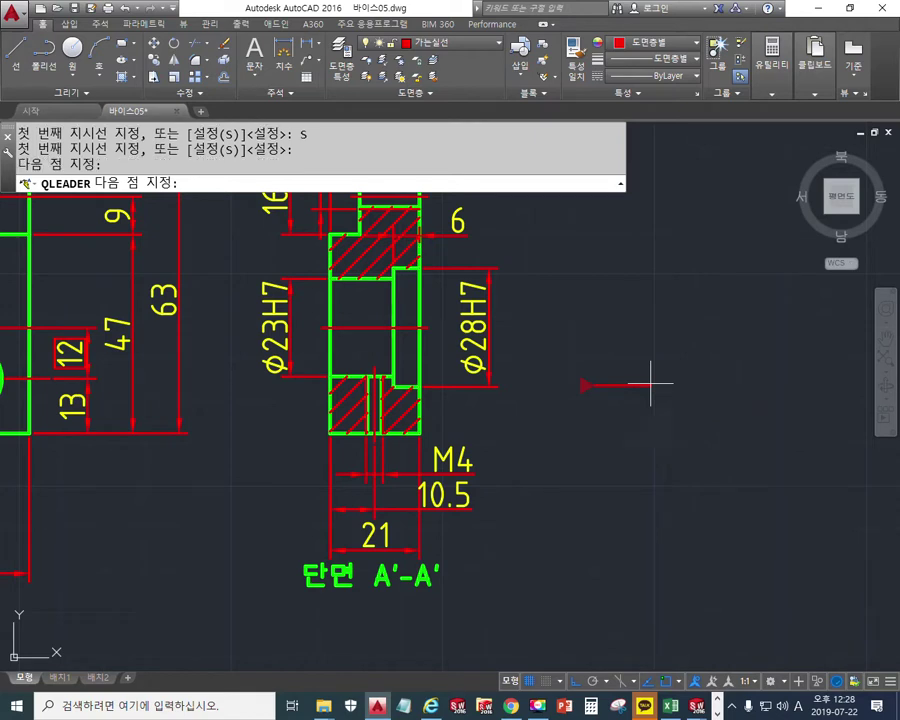
{"action": "left_click", "coordinate": [671, 272]}
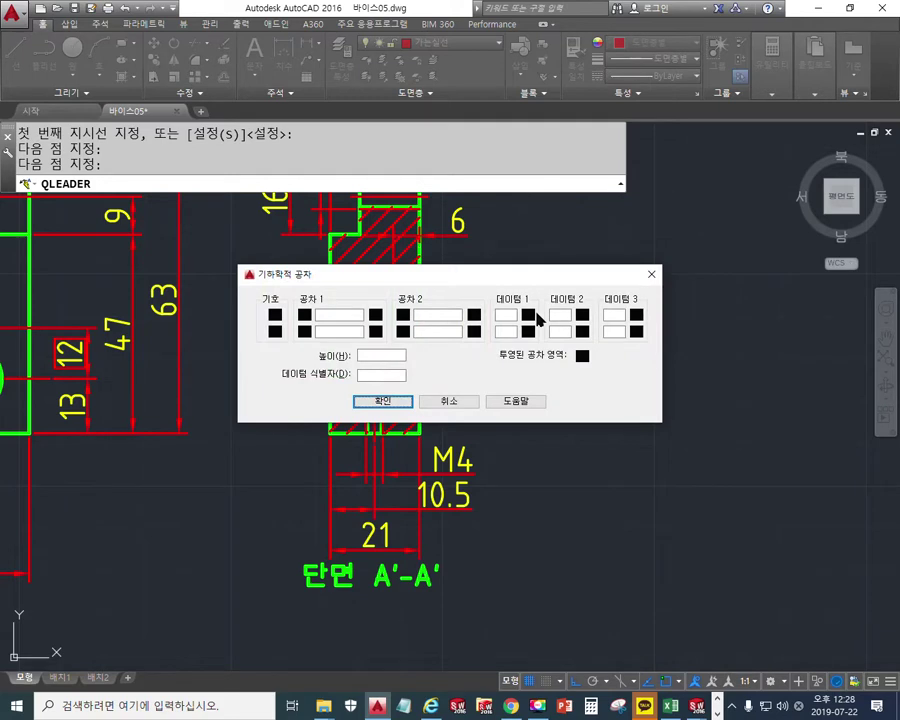
{"action": "left_click", "coordinate": [507, 314]}
{"action": "left_click", "coordinate": [389, 403]}
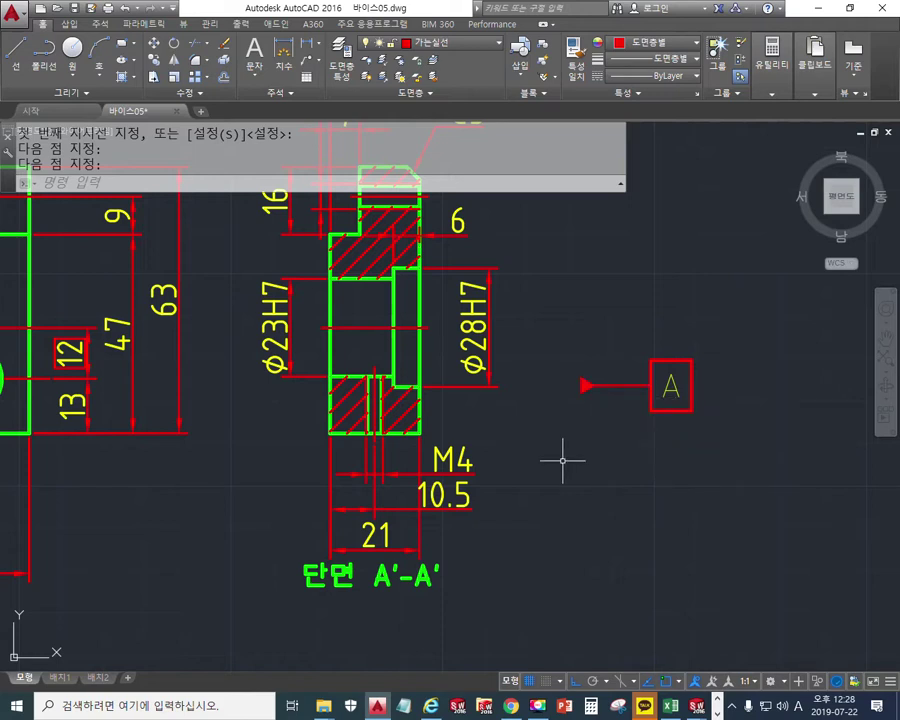
- Mark the 21 dimension's end, the datum triangle's corner and an X over the leader with the screen pen, and clear the marks
{"action": "key", "text": "F9"}
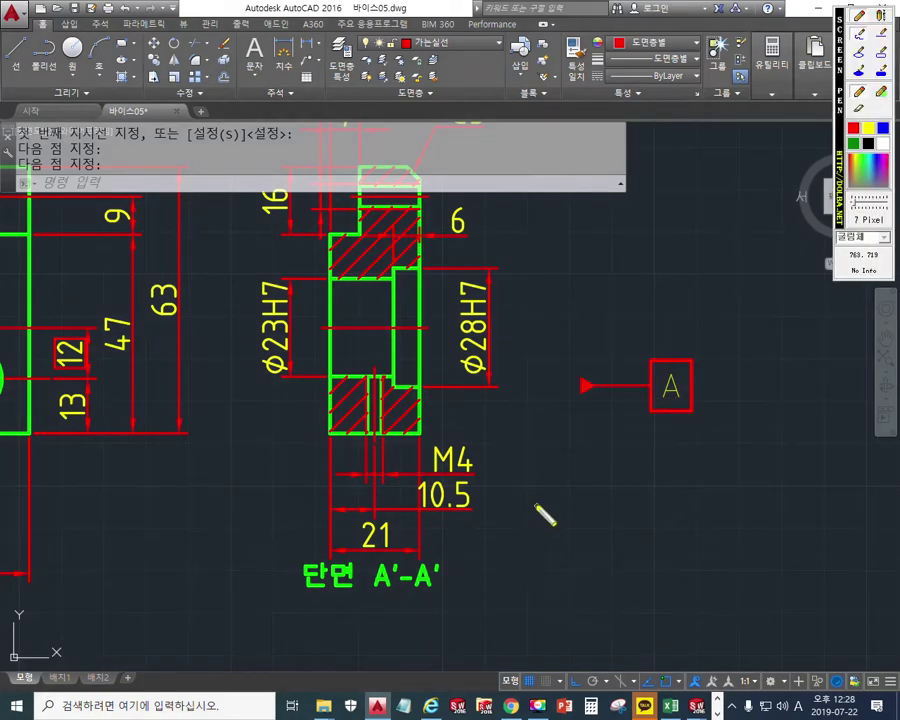
{"action": "left_click", "coordinate": [418, 563]}
{"action": "left_click", "coordinate": [579, 392]}
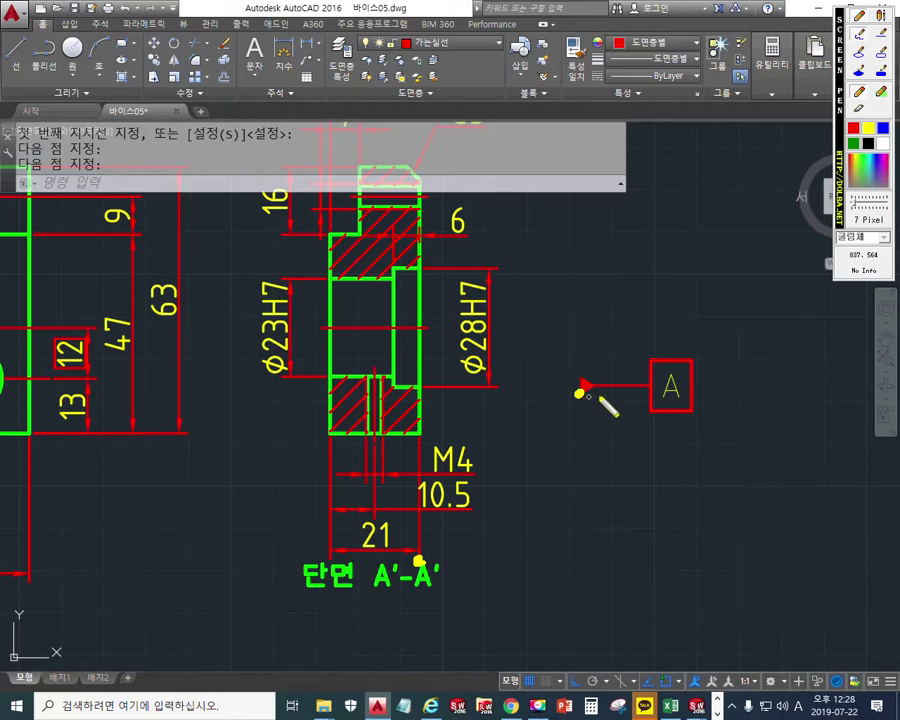
{"action": "mouse_move", "coordinate": [612, 410]}
{"action": "left_mouse_down"}
{"action": "mouse_move", "coordinate": [636, 362]}
{"action": "mouse_move", "coordinate": [632, 410]}
{"action": "left_mouse_up"}
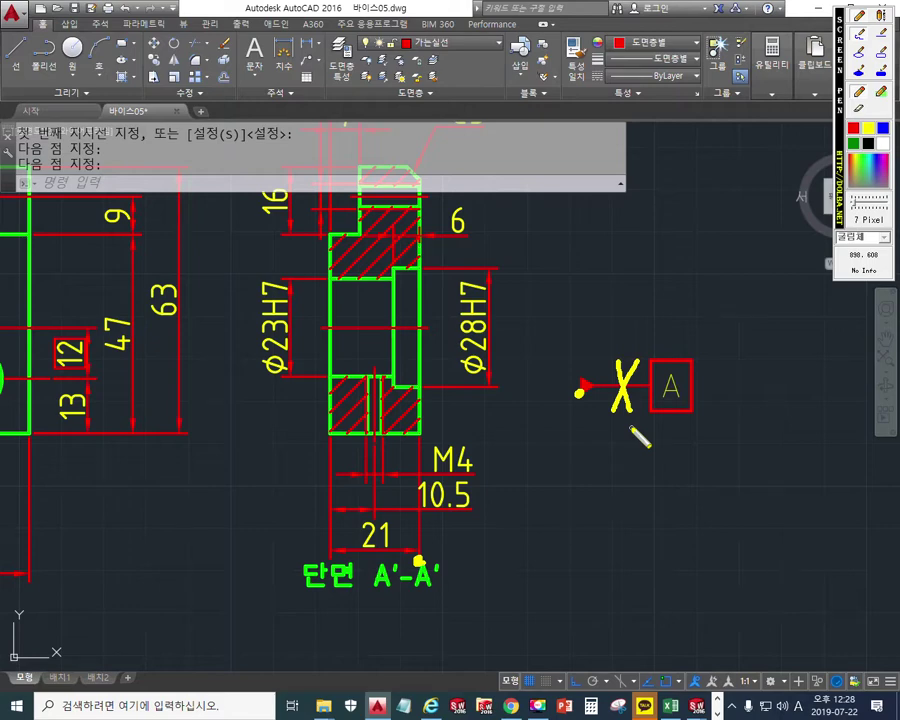
{"action": "key", "text": "Escape"}
- Explode the leader of the datum A symbol
{"action": "type", "text": "X"}
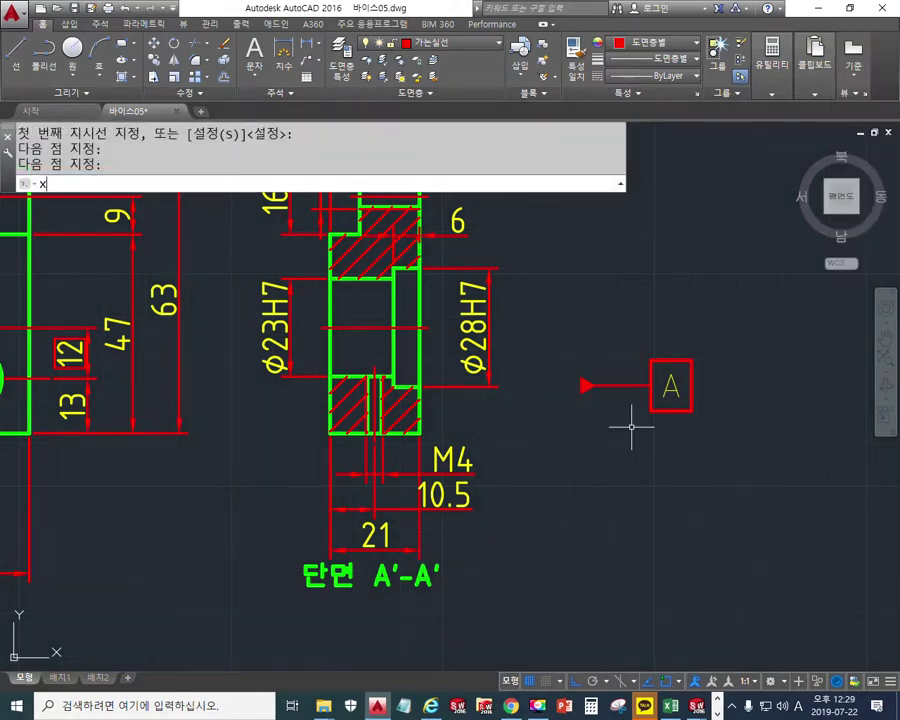
{"action": "key", "text": "Return"}
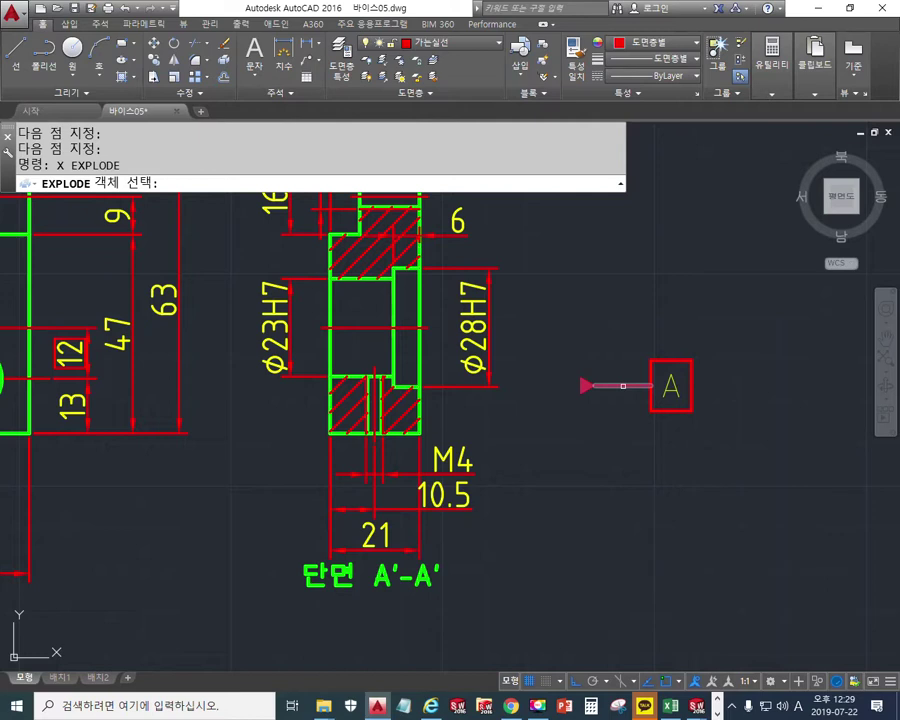
{"action": "left_click", "coordinate": [623, 385]}
{"action": "key", "text": "Return"}
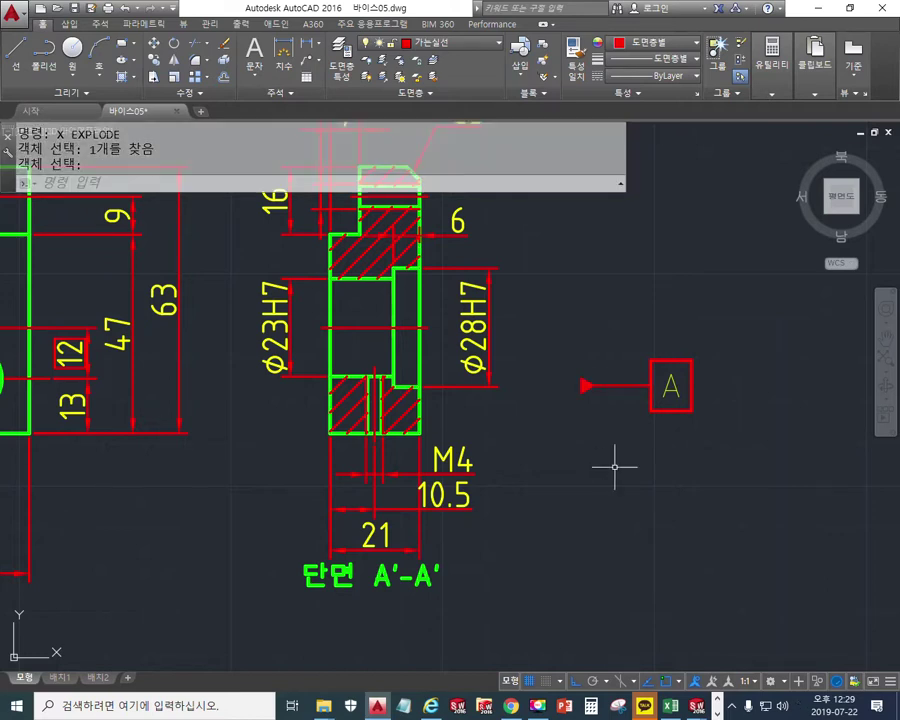
- Move the whole datum A symbol from its triangle's lower corner onto the extension line at the 21 dimension's outer end
{"action": "type", "text": "m"}
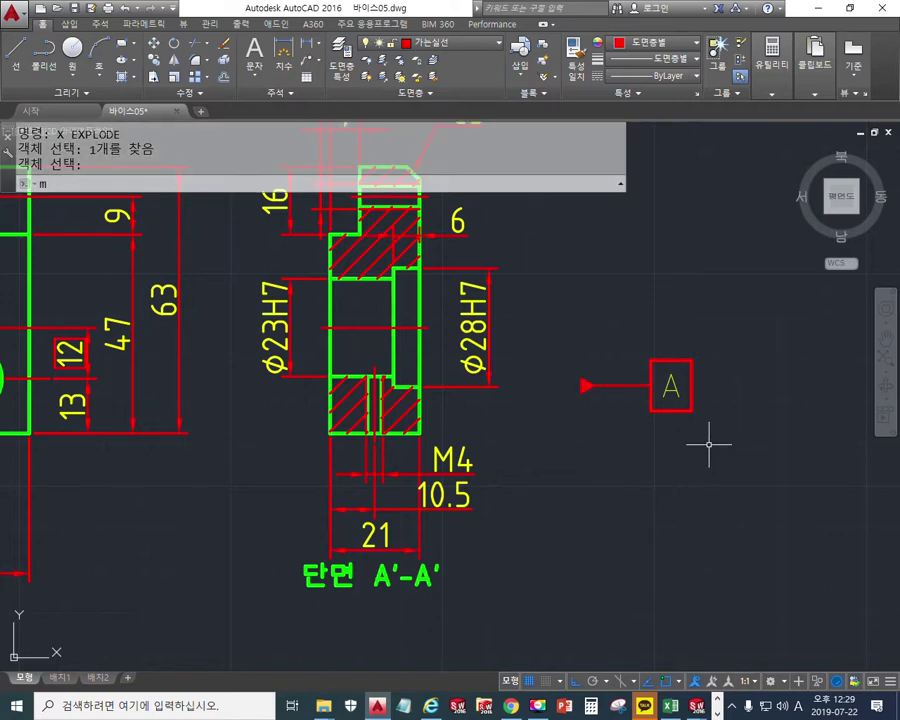
{"action": "key", "text": "Return"}
{"action": "left_click", "coordinate": [743, 441]}
{"action": "left_click", "coordinate": [560, 296]}
{"action": "key", "text": "Return"}
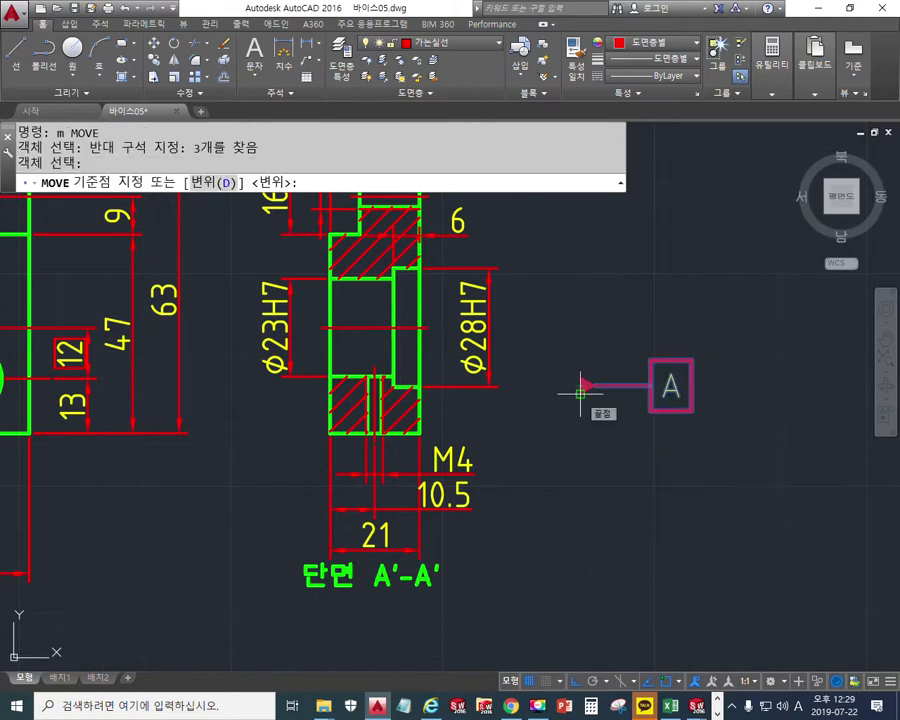
{"action": "left_click", "coordinate": [580, 393]}
{"action": "scroll", "coordinate": [576, 400], "scroll_direction": "up", "scroll_amount": 3}
{"action": "scroll", "coordinate": [580, 330], "scroll_direction": "down", "scroll_amount": 2}
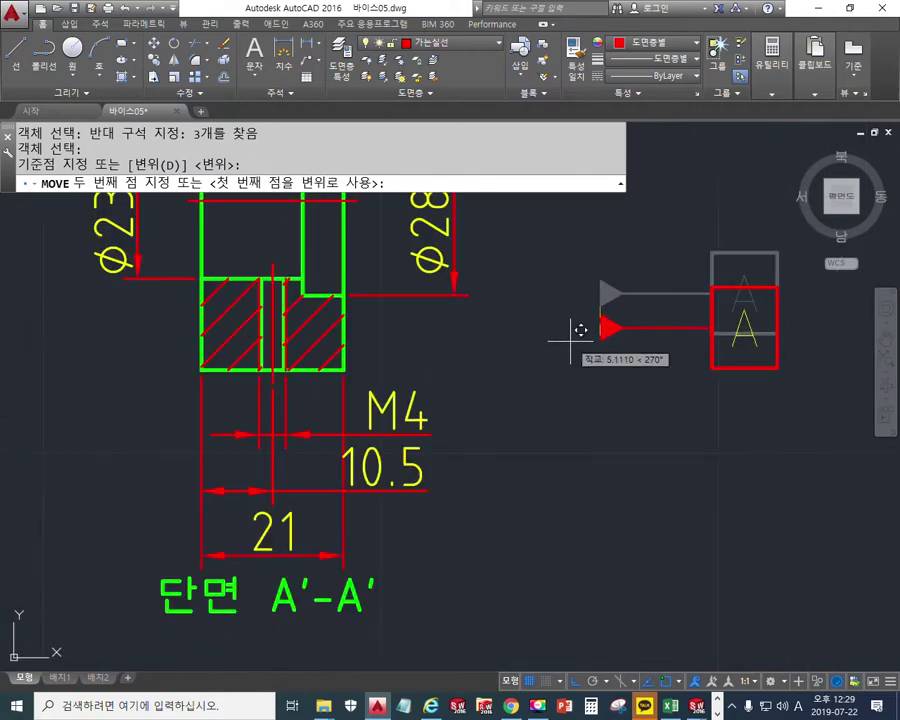
{"action": "middle_click_drag", "start_coordinate": [468, 460], "coordinate": [481, 415]}
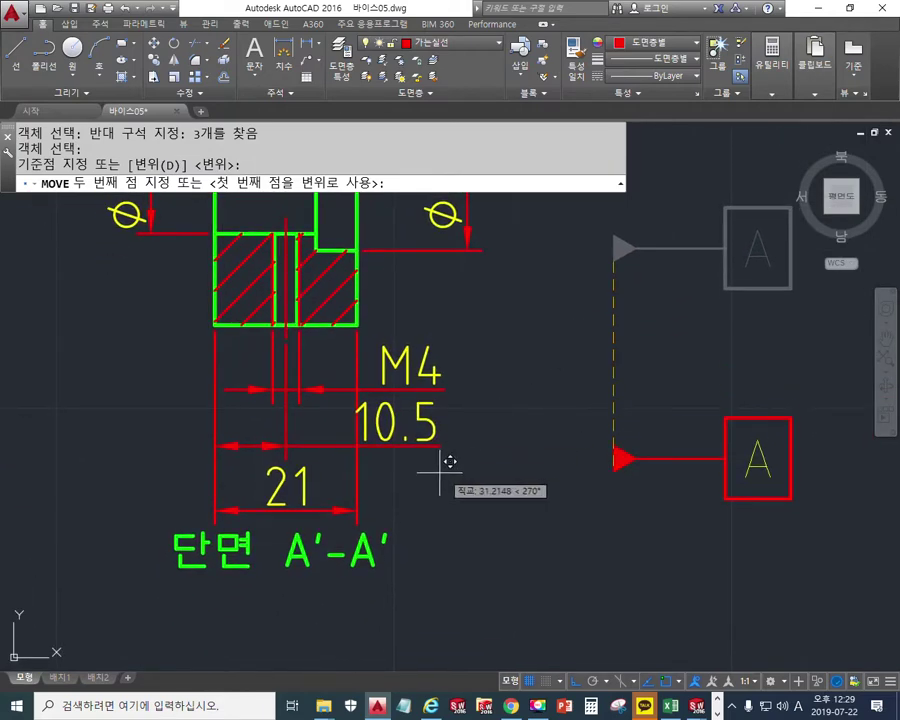
{"action": "left_click", "coordinate": [356, 520]}
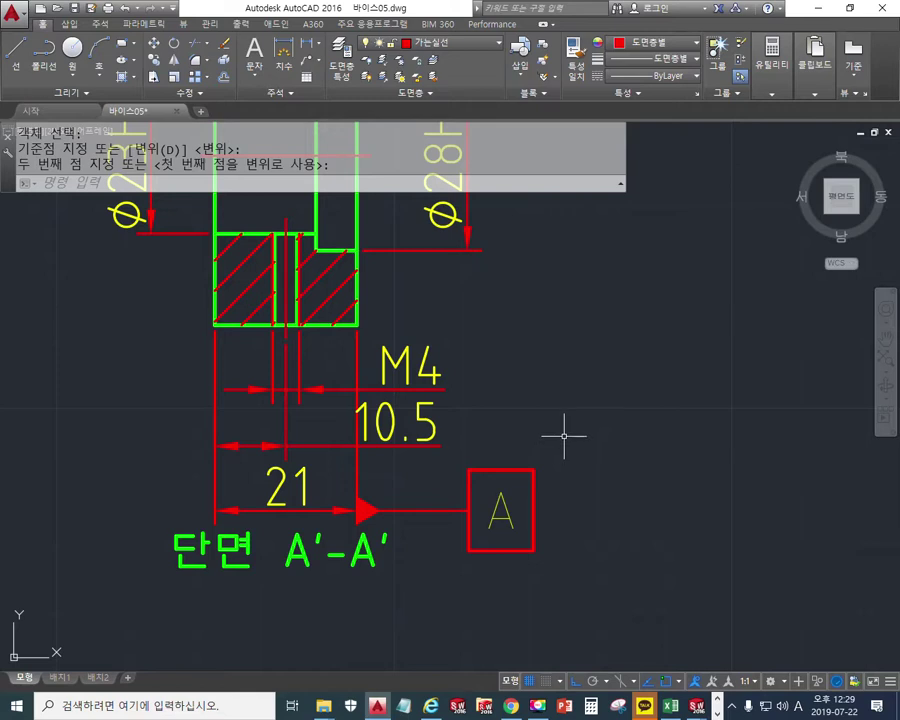
- Sketch a datum symbol on the section's outer face with the screen pen, trace that face down through the extension line, and clear the sketch
{"action": "middle_click_drag", "start_coordinate": [564, 410], "coordinate": [535, 464]}
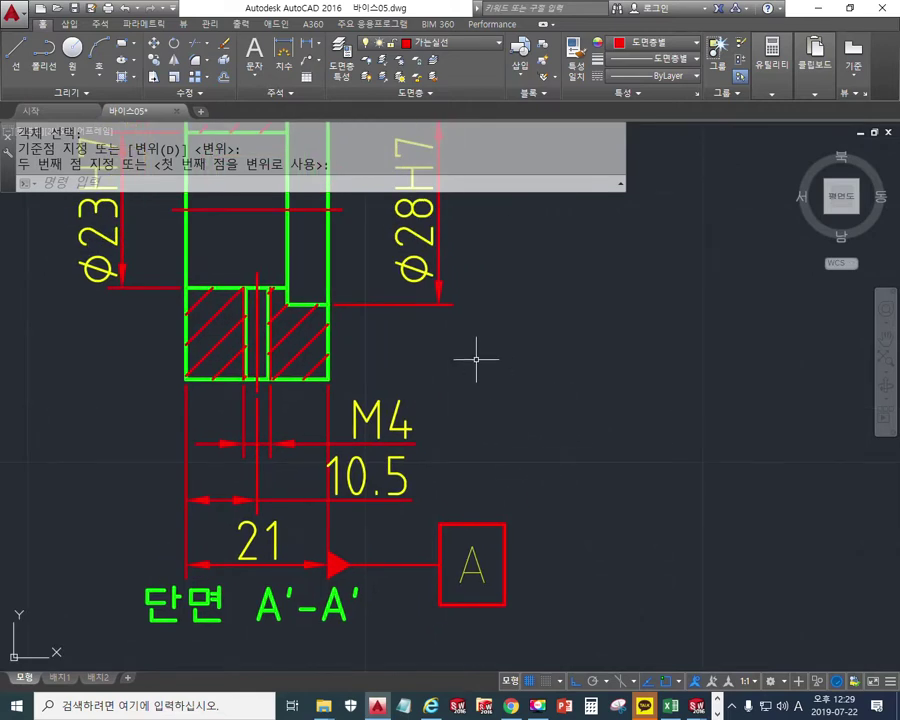
{"action": "key", "text": "F2"}
{"action": "mouse_move", "coordinate": [330, 317]}
{"action": "left_mouse_down"}
{"action": "mouse_move", "coordinate": [368, 348]}
{"action": "mouse_move", "coordinate": [335, 371]}
{"action": "mouse_move", "coordinate": [354, 362]}
{"action": "mouse_move", "coordinate": [368, 372]}
{"action": "mouse_move", "coordinate": [416, 343]}
{"action": "mouse_move", "coordinate": [419, 368]}
{"action": "mouse_move", "coordinate": [508, 298]}
{"action": "mouse_move", "coordinate": [436, 300]}
{"action": "left_mouse_up"}
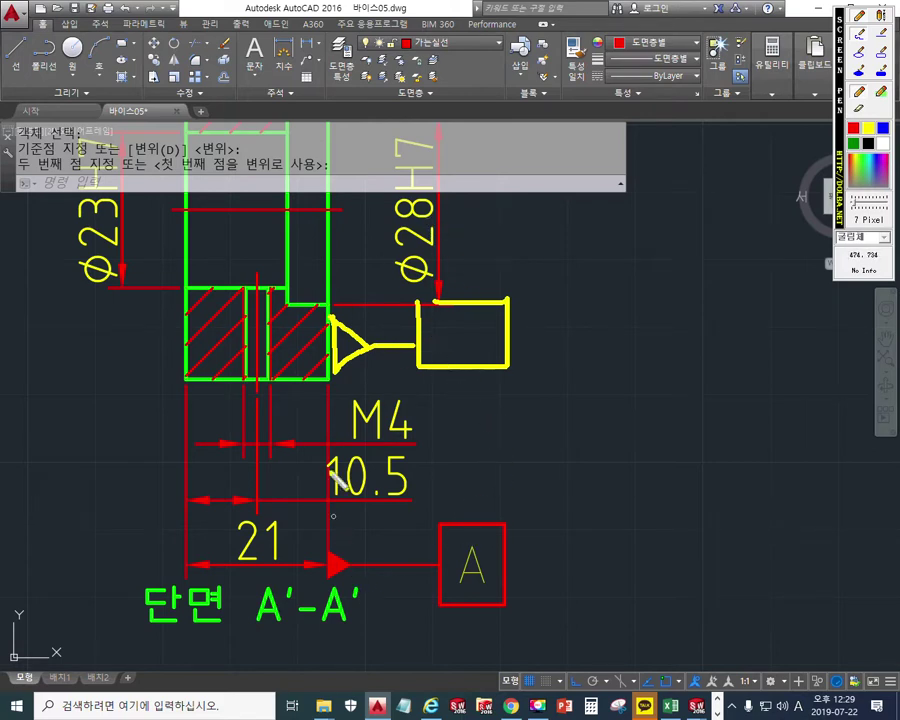
{"action": "left_click_drag", "start_coordinate": [328, 315], "coordinate": [327, 617]}
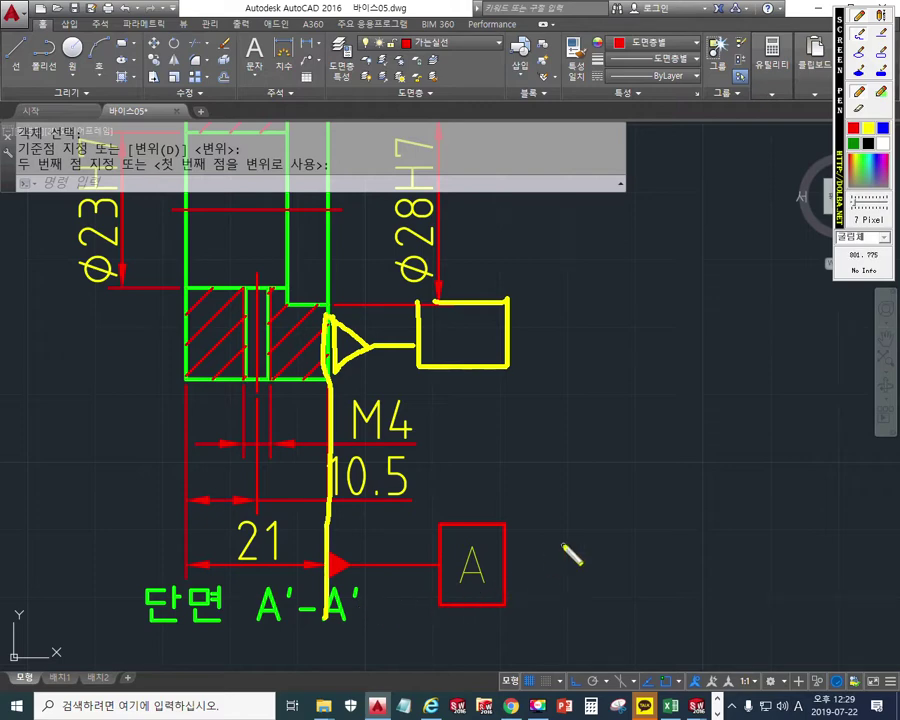
{"action": "key", "text": "Escape"}
- Examine the datum C and D symbols and the geometric tolerances around section C-C in the finished reference drawing
{"action": "scroll", "coordinate": [535, 307], "scroll_direction": "down", "scroll_amount": 1}
{"action": "scroll", "coordinate": [535, 307], "scroll_direction": "down", "scroll_amount": 4}
{"action": "scroll", "coordinate": [487, 357], "scroll_direction": "up", "scroll_amount": 3}
{"action": "scroll", "coordinate": [484, 328], "scroll_direction": "up", "scroll_amount": 2}
{"action": "mouse_move", "coordinate": [484, 328]}
{"action": "middle_mouse_down"}
{"action": "mouse_move", "coordinate": [509, 367]}
{"action": "mouse_move", "coordinate": [526, 374]}
{"action": "middle_mouse_up"}
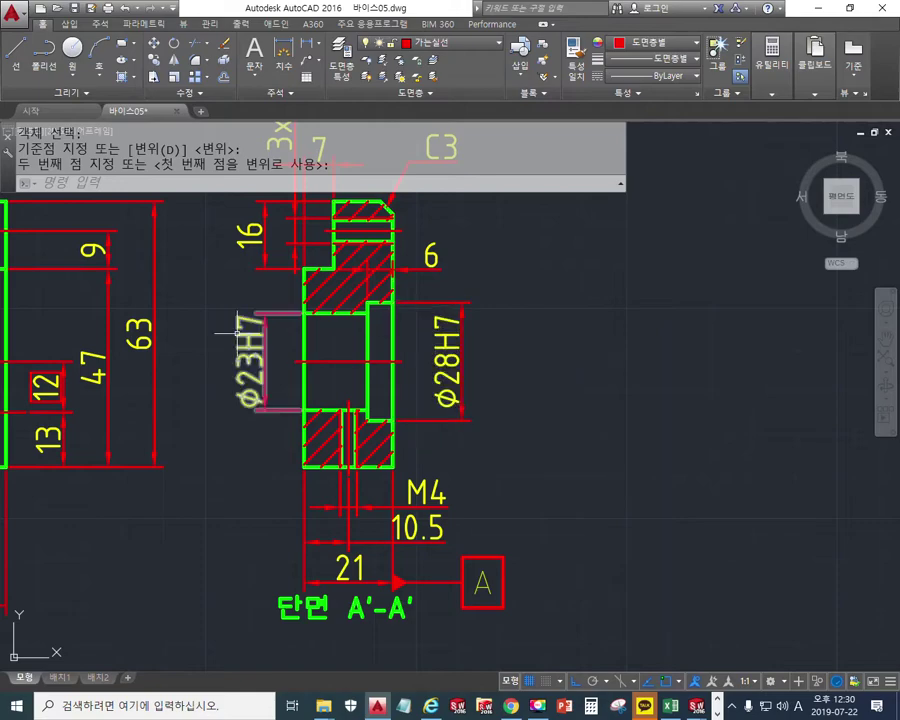
{"action": "scroll", "coordinate": [226, 339], "scroll_direction": "down", "scroll_amount": 5}
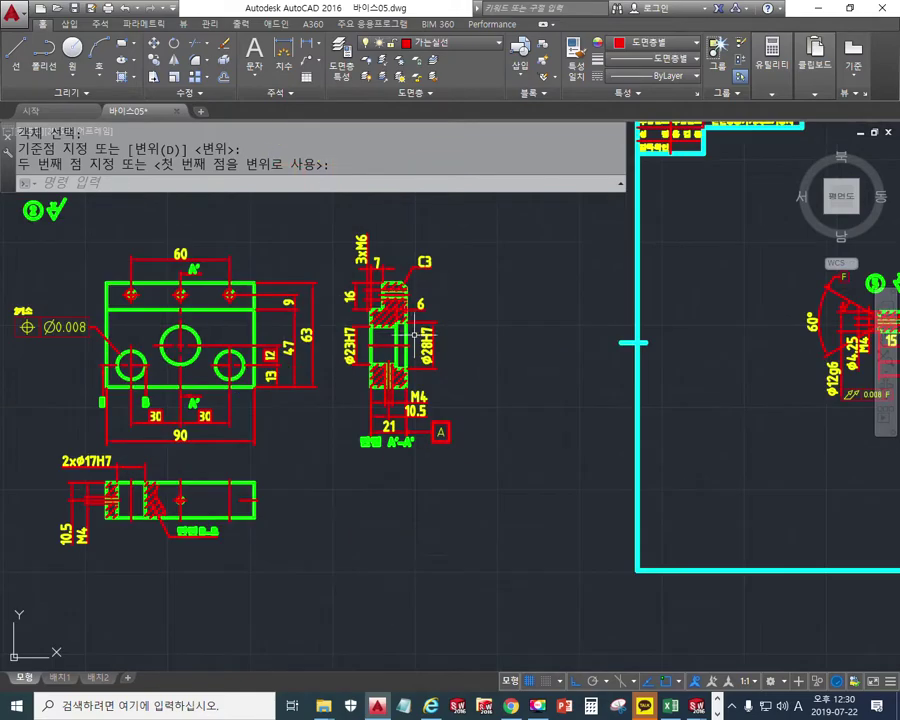
{"action": "scroll", "coordinate": [490, 458], "scroll_direction": "down", "scroll_amount": 2}
{"action": "middle_click_drag", "start_coordinate": [490, 458], "coordinate": [523, 407]}
{"action": "scroll", "coordinate": [523, 407], "scroll_direction": "up", "scroll_amount": 3}
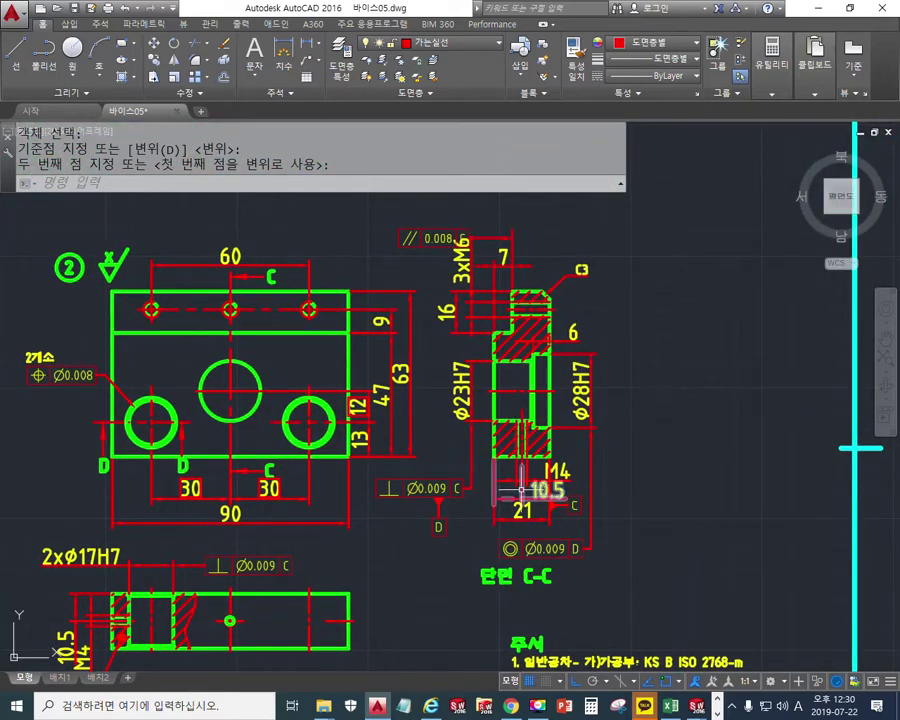
{"action": "scroll", "coordinate": [522, 498], "scroll_direction": "up", "scroll_amount": 2}
{"action": "scroll", "coordinate": [522, 498], "scroll_direction": "down", "scroll_amount": 3}
{"action": "scroll", "coordinate": [662, 483], "scroll_direction": "up", "scroll_amount": 3}
{"action": "middle_click_drag", "start_coordinate": [662, 483], "coordinate": [655, 488]}
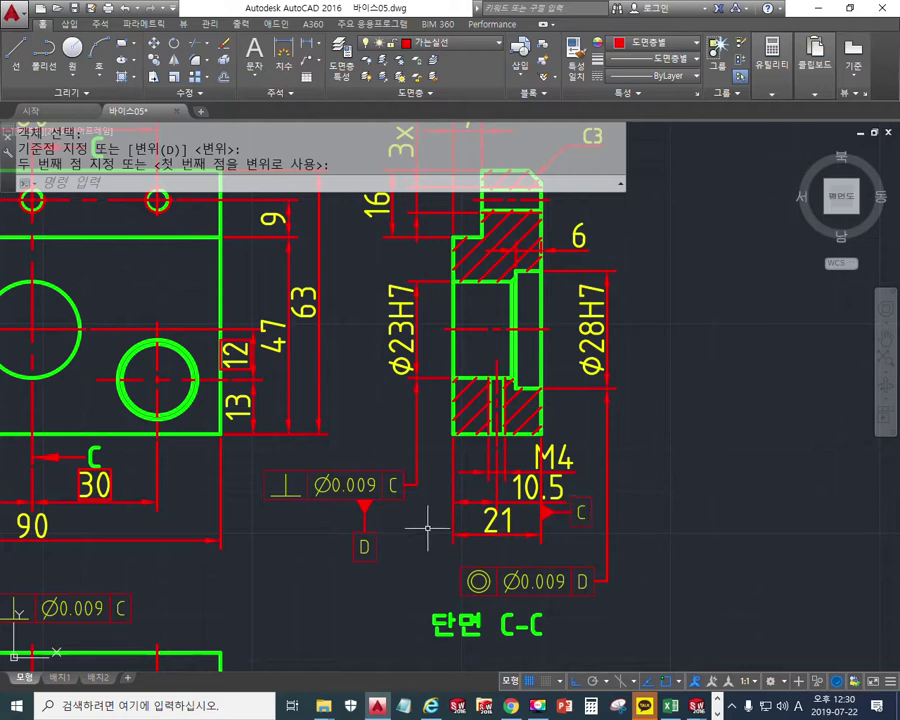
- Trace both edges of the φ23H7 bore in section C-C with the screen pen and circle its diameter dimension
{"action": "left_click_drag", "start_coordinate": [388, 380], "coordinate": [497, 376]}
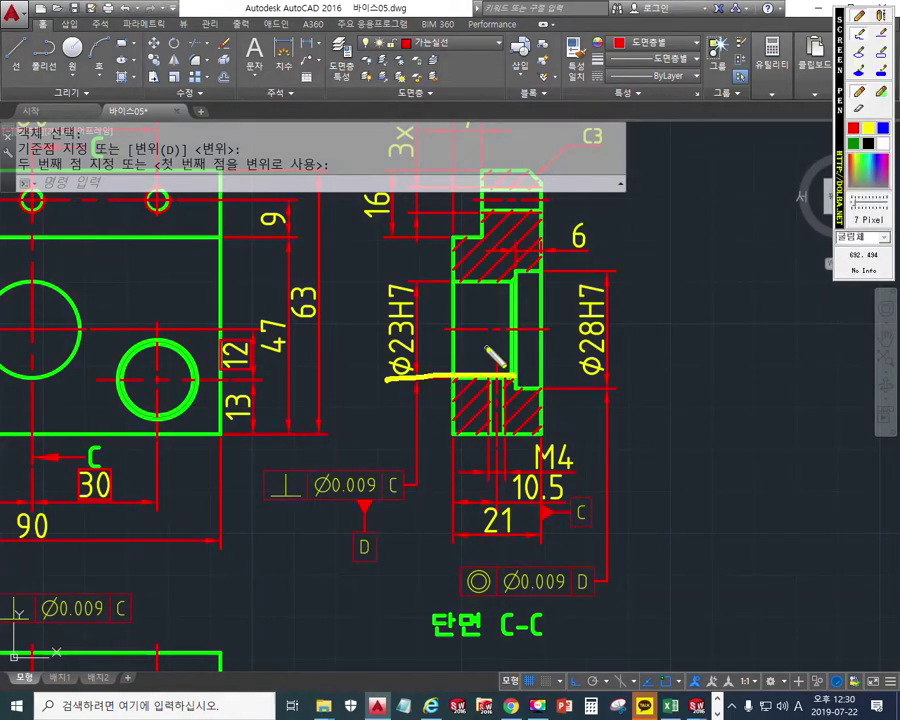
{"action": "left_click_drag", "start_coordinate": [373, 285], "coordinate": [579, 286]}
{"action": "left_click_drag", "start_coordinate": [460, 374], "coordinate": [581, 371]}
{"action": "mouse_move", "coordinate": [424, 362]}
{"action": "left_mouse_down"}
{"action": "mouse_move", "coordinate": [361, 363]}
{"action": "mouse_move", "coordinate": [425, 335]}
{"action": "mouse_move", "coordinate": [410, 380]}
{"action": "left_mouse_up"}
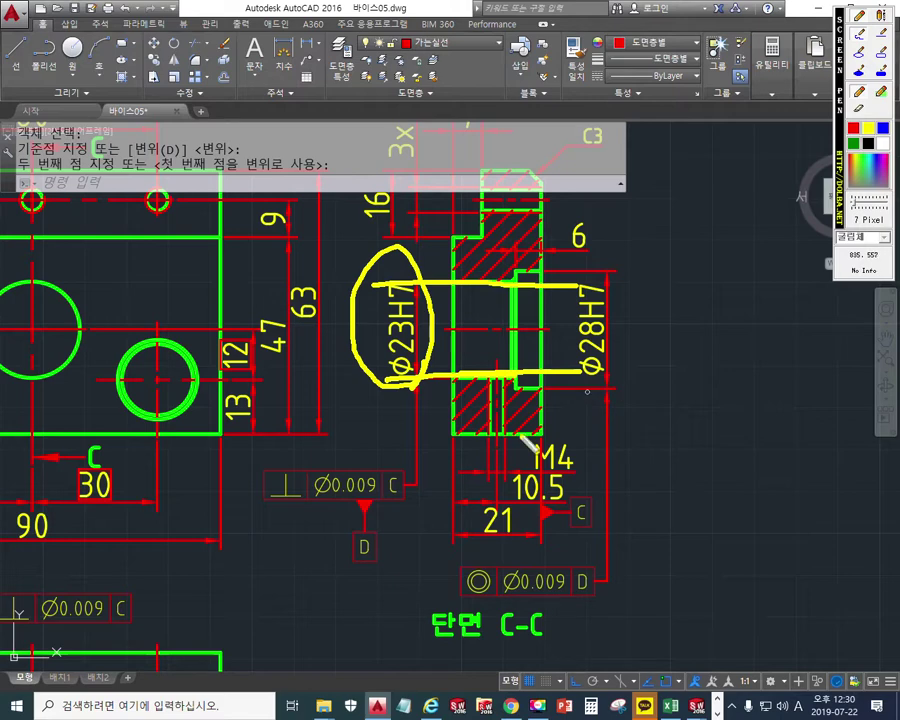
- Circle the perpendicularity frame in section C-C with the screen pen, trace its symbol and the datum C face, and clear the marks
{"action": "mouse_move", "coordinate": [410, 502]}
{"action": "left_mouse_down"}
{"action": "mouse_move", "coordinate": [268, 490]}
{"action": "mouse_move", "coordinate": [371, 455]}
{"action": "mouse_move", "coordinate": [410, 500]}
{"action": "left_mouse_up"}
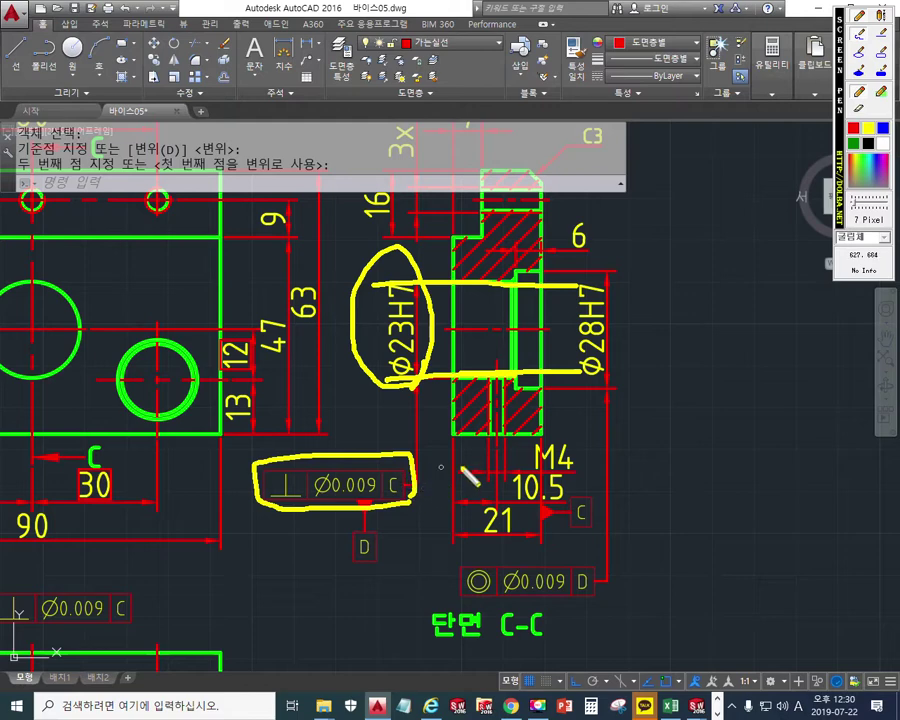
{"action": "left_click_drag", "start_coordinate": [540, 170], "coordinate": [545, 540]}
{"action": "mouse_move", "coordinate": [285, 470]}
{"action": "left_mouse_down"}
{"action": "mouse_move", "coordinate": [285, 493]}
{"action": "mouse_move", "coordinate": [298, 494]}
{"action": "left_mouse_up"}
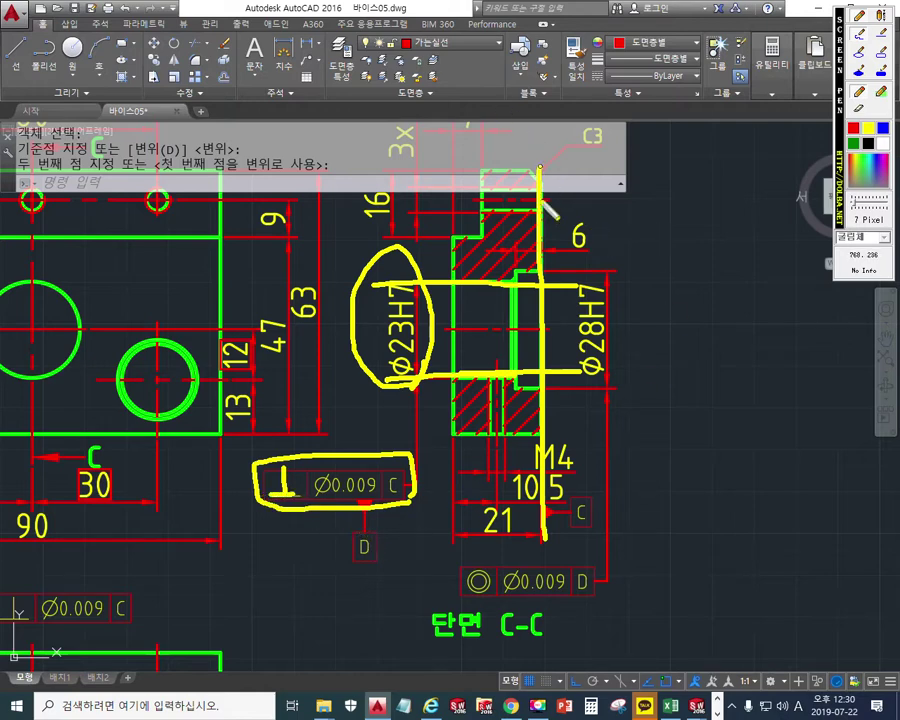
{"action": "mouse_move", "coordinate": [543, 188]}
{"action": "left_mouse_down"}
{"action": "mouse_move", "coordinate": [544, 322]}
{"action": "mouse_move", "coordinate": [533, 401]}
{"action": "left_mouse_up"}
{"action": "left_click_drag", "start_coordinate": [547, 301], "coordinate": [543, 542]}
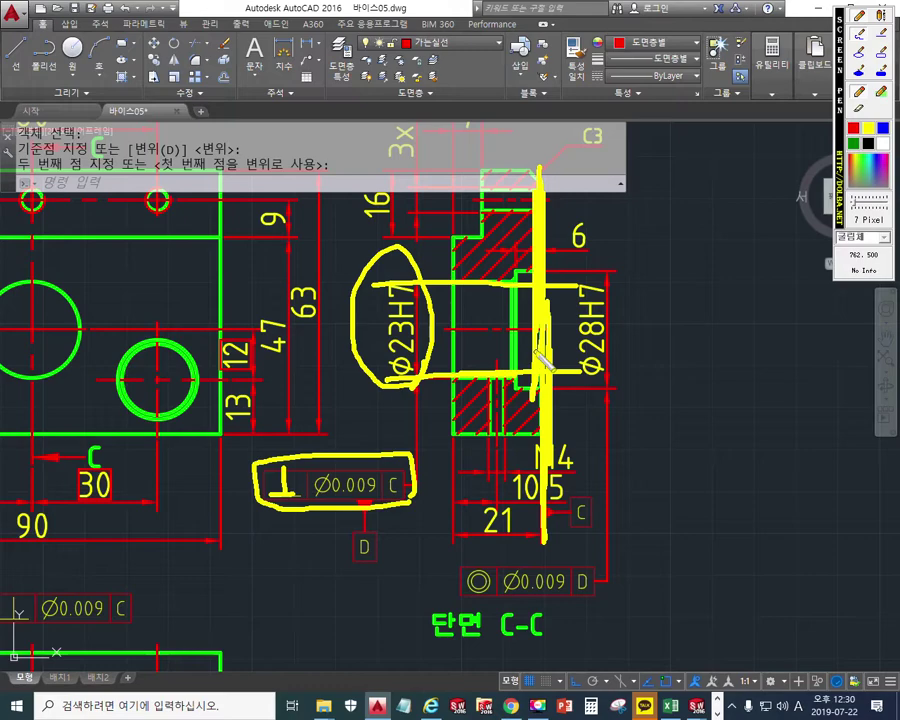
{"action": "right_click", "coordinate": [543, 360]}
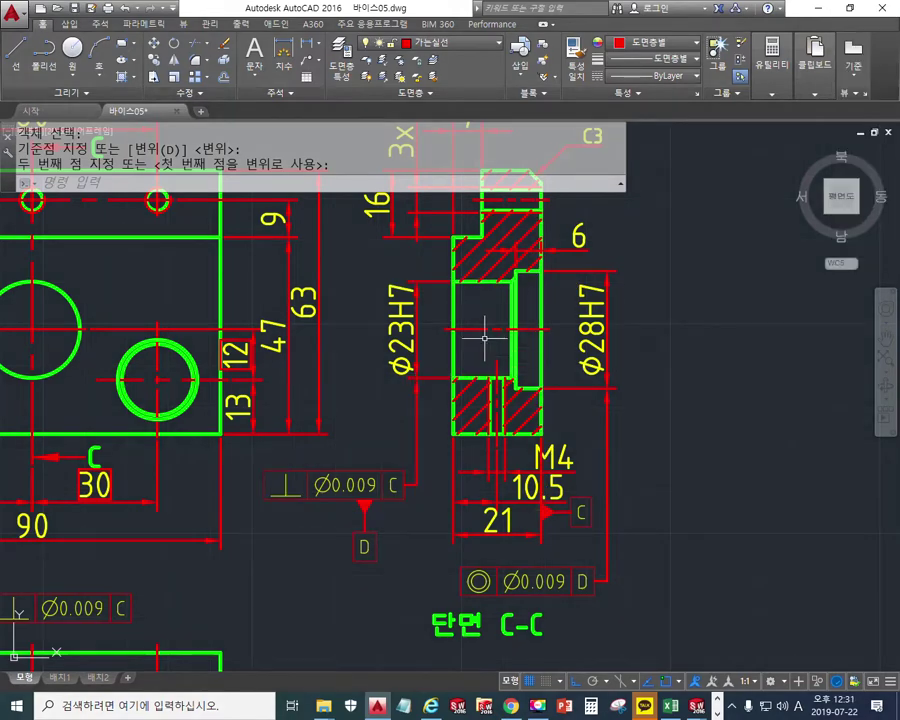
- Sketch a tolerance frame with a leader arrow to the φ23H7 dimension of section A'-A' with the screen pen, and clear it
{"action": "scroll", "coordinate": [486, 346], "scroll_direction": "down", "scroll_amount": 4}
{"action": "middle_click_drag", "start_coordinate": [241, 543], "coordinate": [538, 318]}
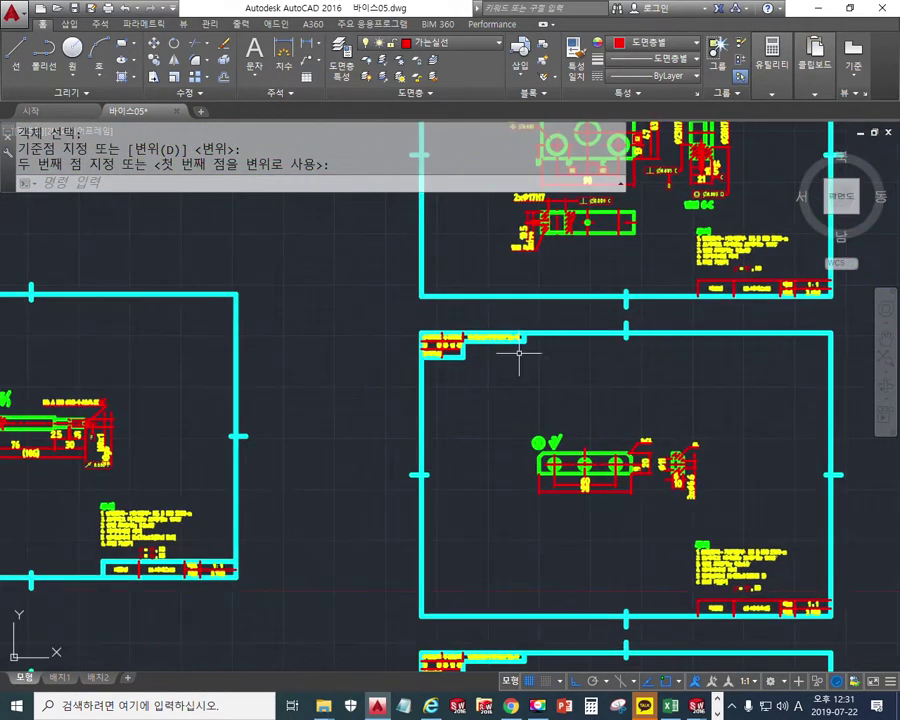
{"action": "middle_click_drag", "start_coordinate": [328, 545], "coordinate": [359, 154]}
{"action": "middle_click_drag", "start_coordinate": [356, 546], "coordinate": [553, 274]}
{"action": "middle_click_drag", "start_coordinate": [394, 510], "coordinate": [382, 418]}
{"action": "scroll", "coordinate": [463, 366], "scroll_direction": "up", "scroll_amount": 10}
{"action": "middle_click_drag", "start_coordinate": [458, 400], "coordinate": [410, 370]}
{"action": "scroll", "coordinate": [400, 395], "scroll_direction": "down", "scroll_amount": 1}
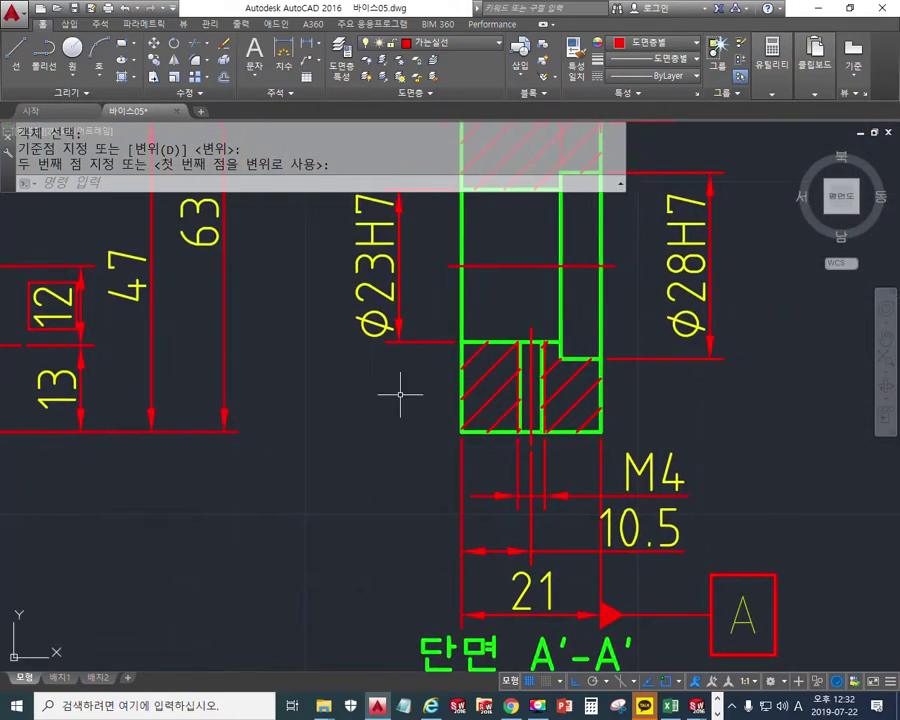
{"action": "middle_click_drag", "start_coordinate": [408, 416], "coordinate": [422, 409]}
{"action": "mouse_move", "coordinate": [420, 348]}
{"action": "left_mouse_down"}
{"action": "mouse_move", "coordinate": [422, 562]}
{"action": "mouse_move", "coordinate": [348, 578]}
{"action": "mouse_move", "coordinate": [332, 572]}
{"action": "left_mouse_up"}
{"action": "mouse_move", "coordinate": [399, 366]}
{"action": "left_mouse_down"}
{"action": "mouse_move", "coordinate": [434, 374]}
{"action": "mouse_move", "coordinate": [437, 393]}
{"action": "left_mouse_up"}
{"action": "mouse_move", "coordinate": [328, 550]}
{"action": "left_mouse_down"}
{"action": "mouse_move", "coordinate": [327, 602]}
{"action": "mouse_move", "coordinate": [98, 598]}
{"action": "mouse_move", "coordinate": [221, 502]}
{"action": "mouse_move", "coordinate": [331, 535]}
{"action": "mouse_move", "coordinate": [329, 550]}
{"action": "left_mouse_up"}
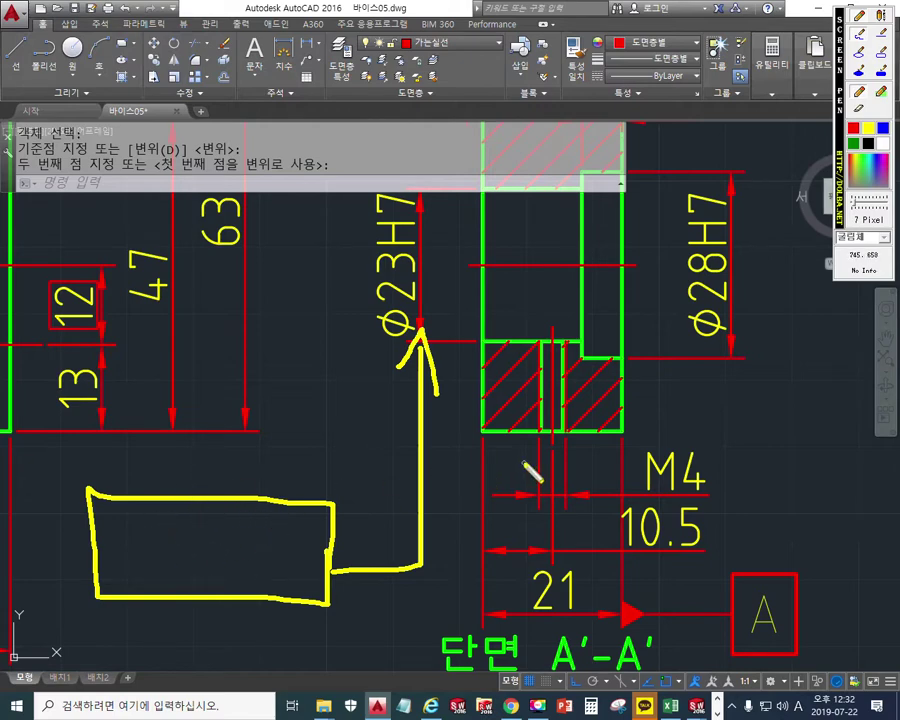
{"action": "key", "text": "Escape"}
- Start a quick leader and set its arrowhead to closed filled (닫고 채움) for the tolerance annotation
{"action": "middle_click_drag", "start_coordinate": [406, 387], "coordinate": [428, 373]}
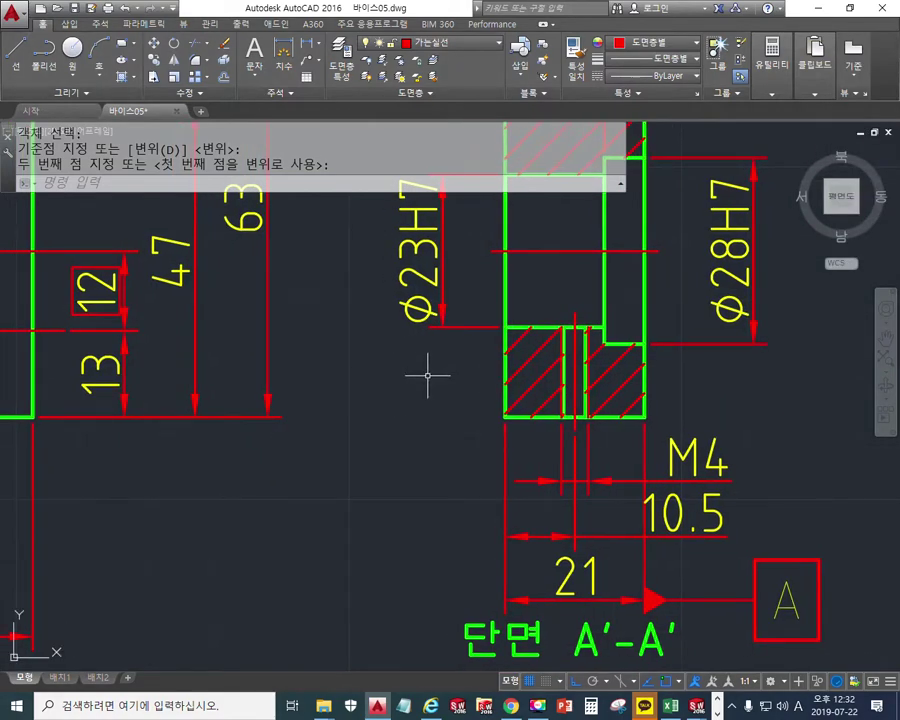
{"action": "type", "text": "ql"}
{"action": "key", "text": "Return"}
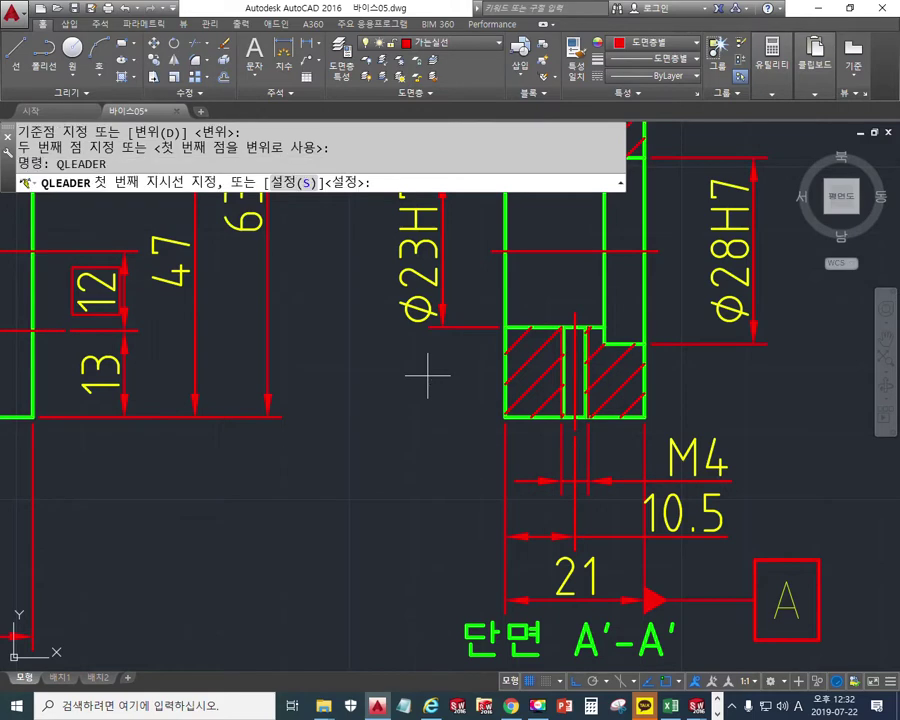
{"action": "left_click", "coordinate": [295, 184]}
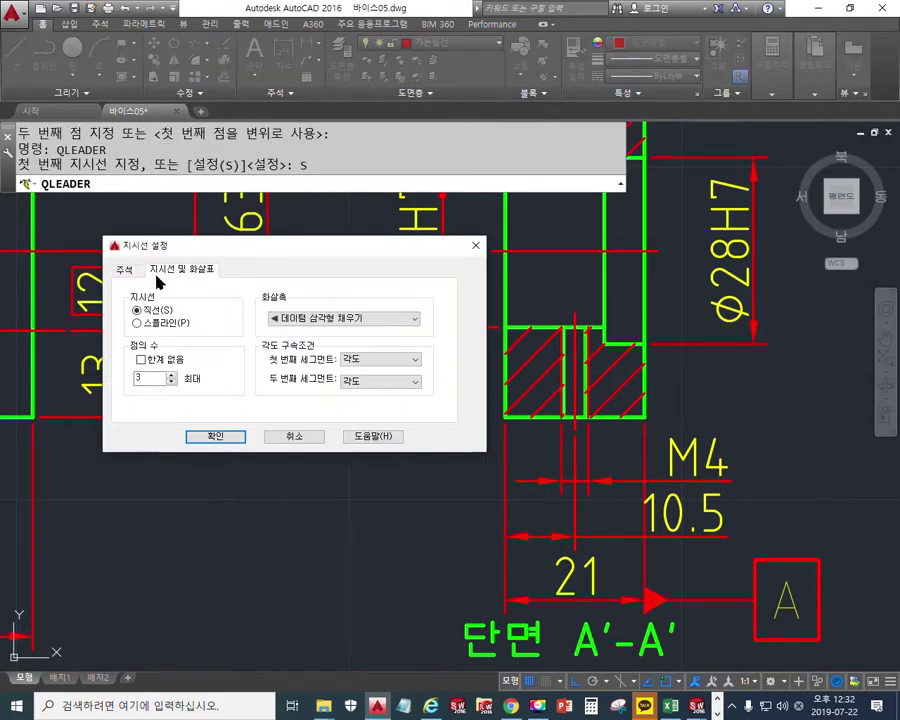
{"action": "left_click", "coordinate": [395, 322]}
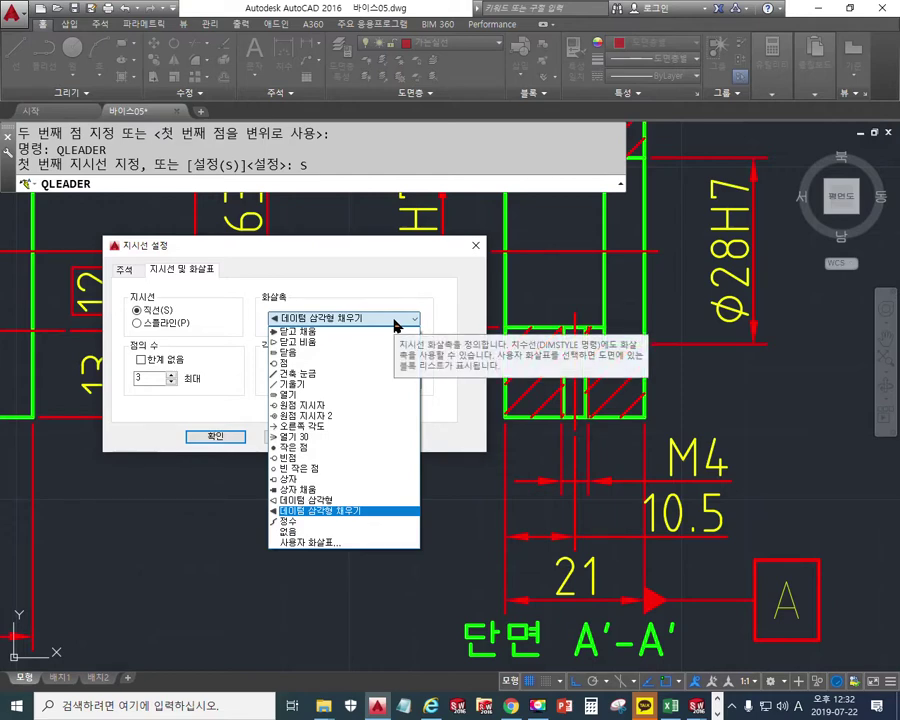
{"action": "left_click", "coordinate": [344, 331]}
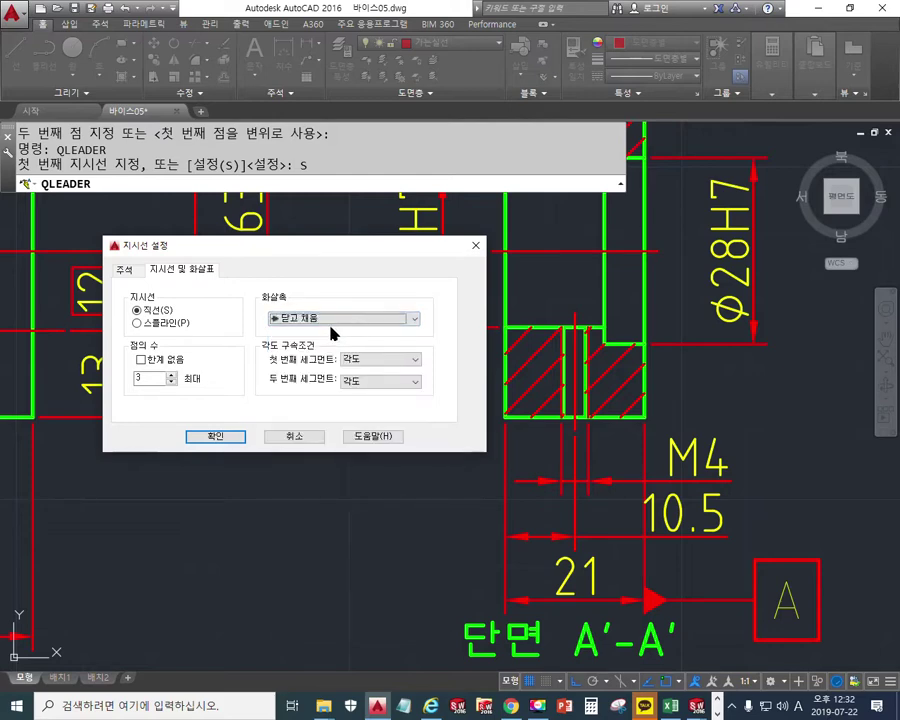
{"action": "left_click", "coordinate": [126, 270]}
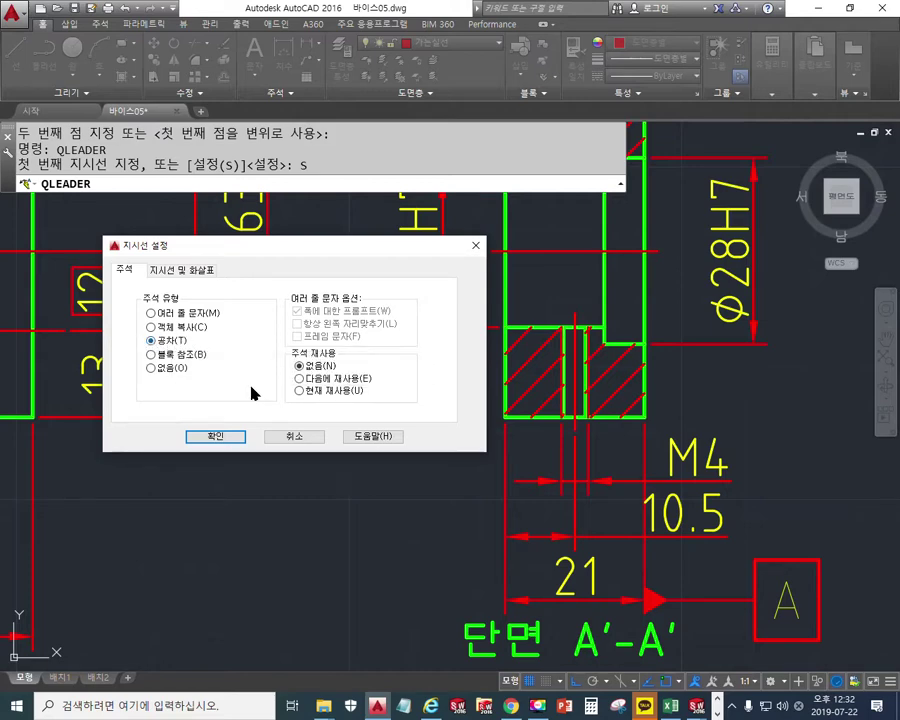
{"action": "left_click", "coordinate": [190, 270]}
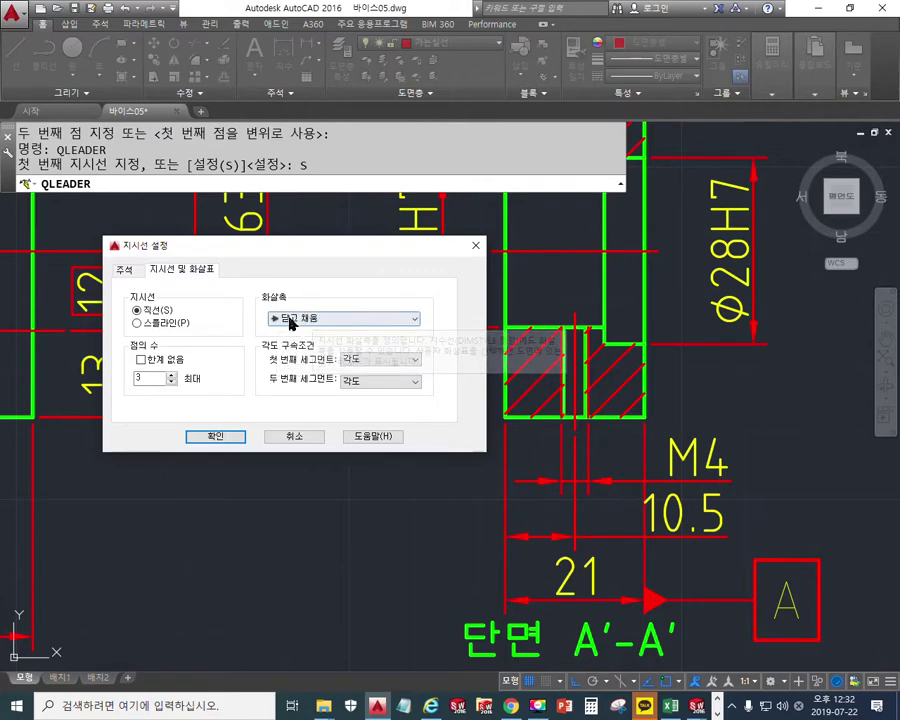
{"action": "left_click", "coordinate": [211, 437]}
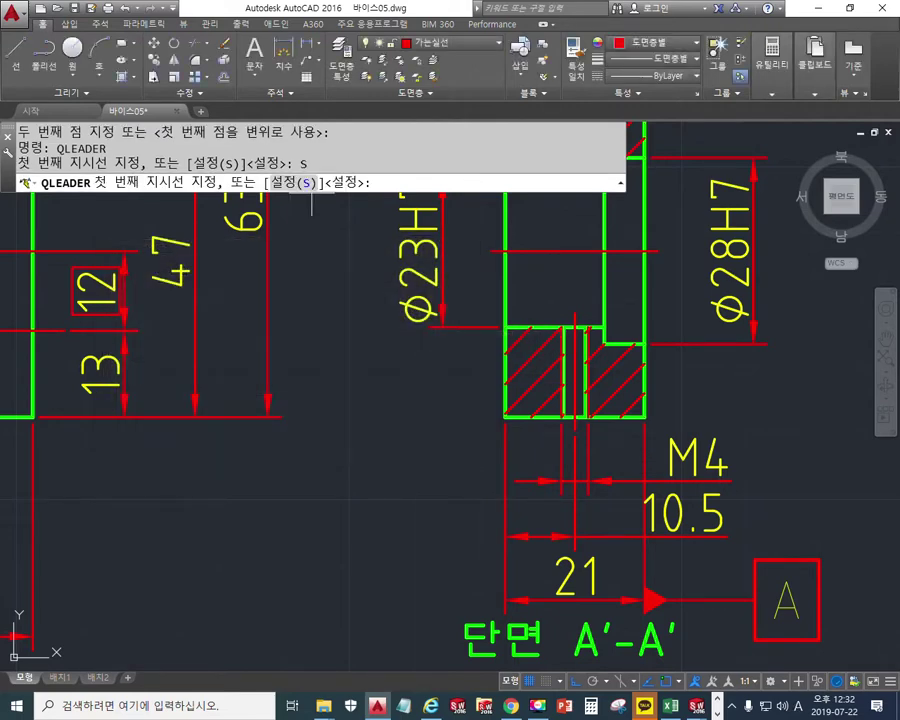
- Place the leader from the lower end of the φ23H7 dimension line straight down and then a short way left
{"action": "left_click", "coordinate": [441, 327]}
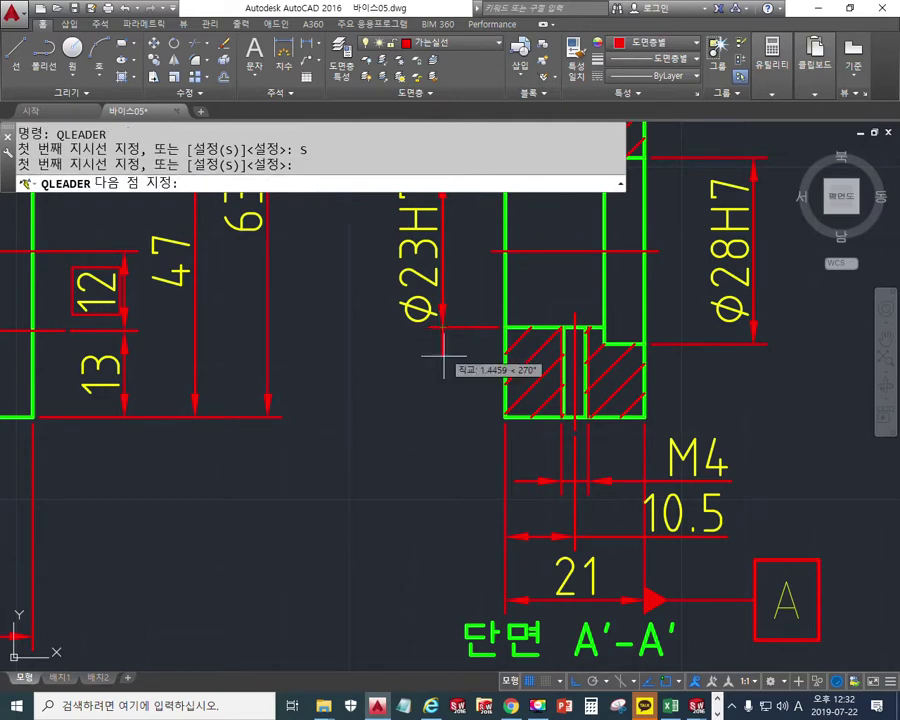
{"action": "left_click", "coordinate": [440, 524]}
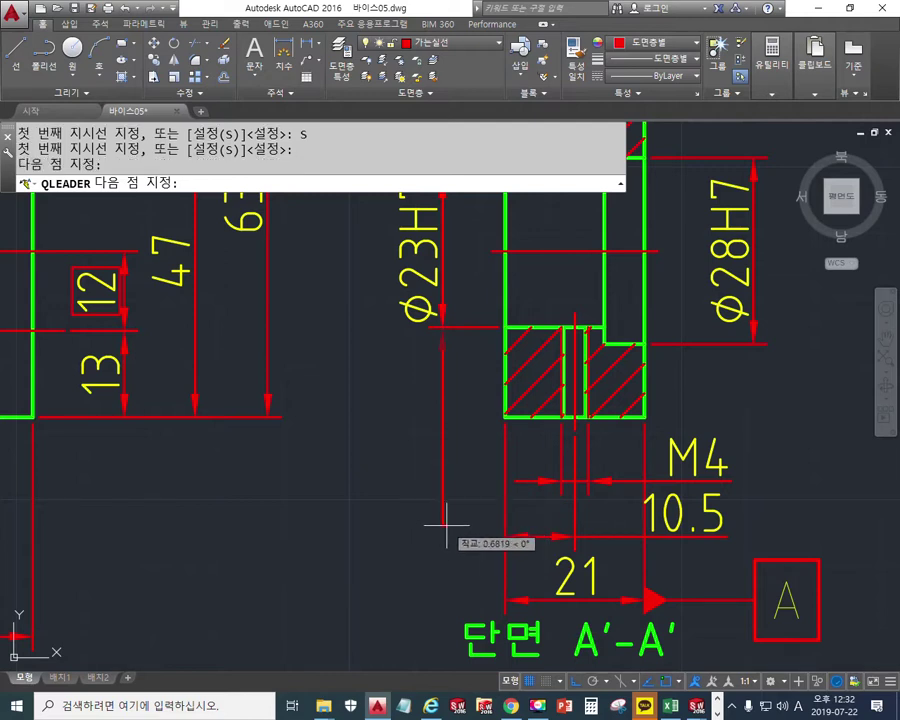
{"action": "left_click", "coordinate": [388, 524]}
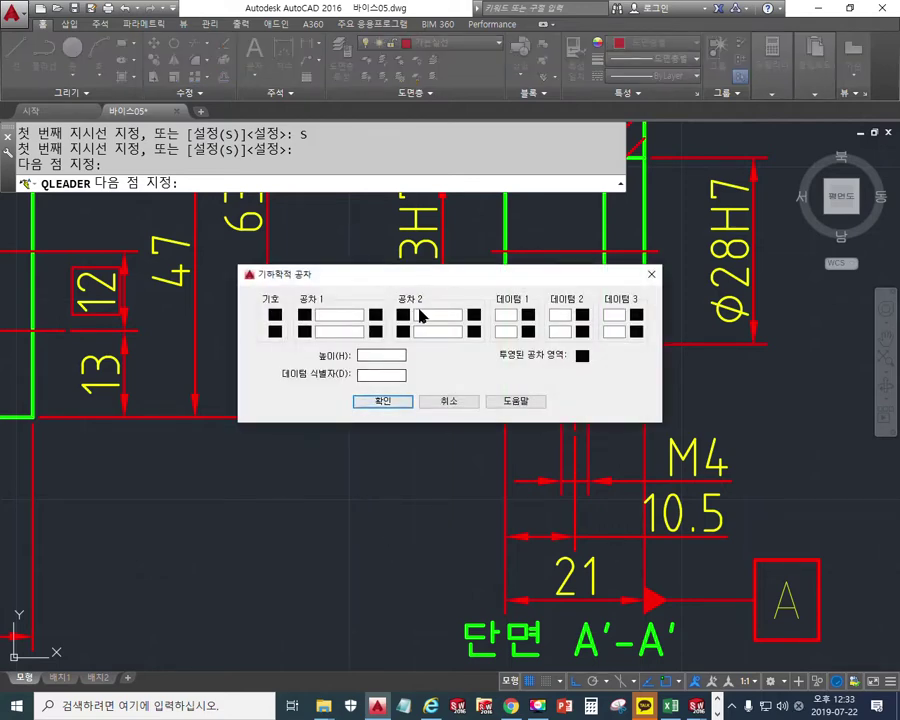
- Fill in the geometric tolerance with the perpendicularity symbol, a diameter value of 0.009 and datum A, and place the frame
{"action": "mouse_move", "coordinate": [445, 281]}
{"action": "left_mouse_down"}
{"action": "mouse_move", "coordinate": [281, 442]}
{"action": "mouse_move", "coordinate": [308, 464]}
{"action": "left_mouse_up"}
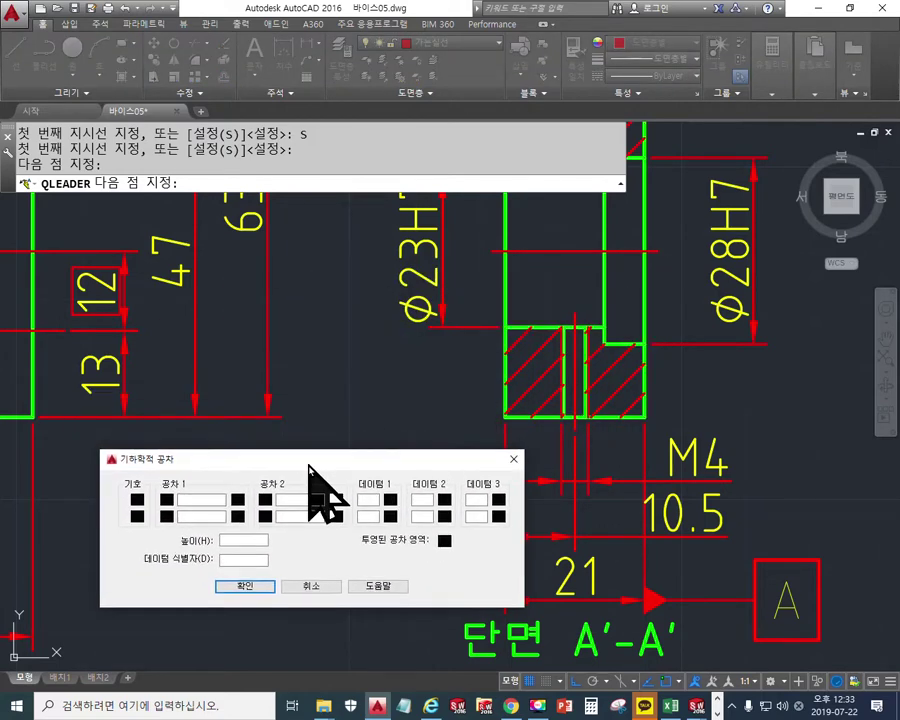
{"action": "left_click", "coordinate": [137, 498]}
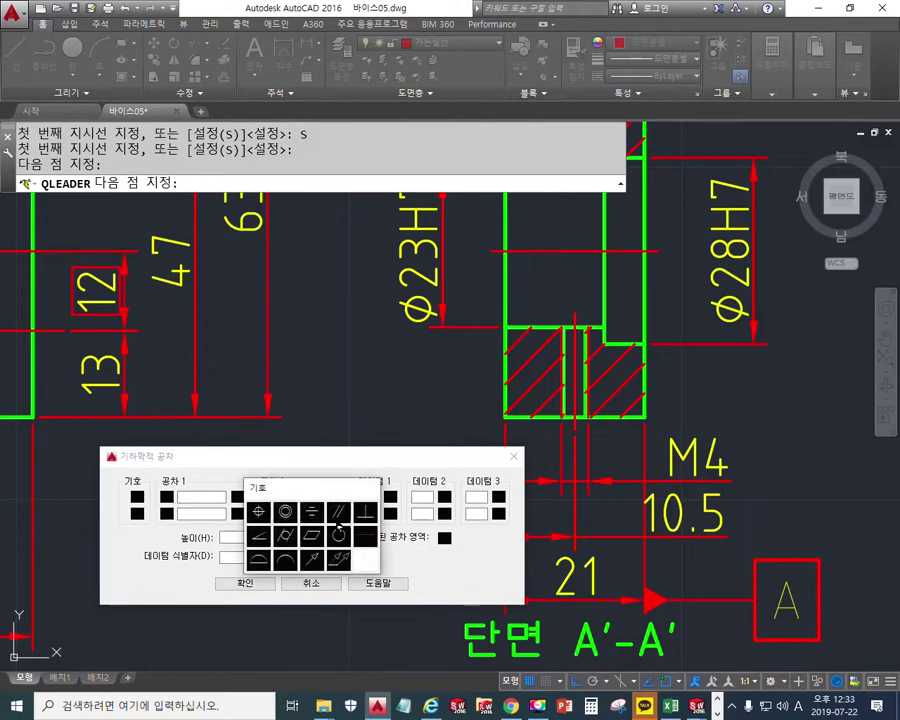
{"action": "left_click", "coordinate": [338, 514]}
{"action": "left_click", "coordinate": [167, 497]}
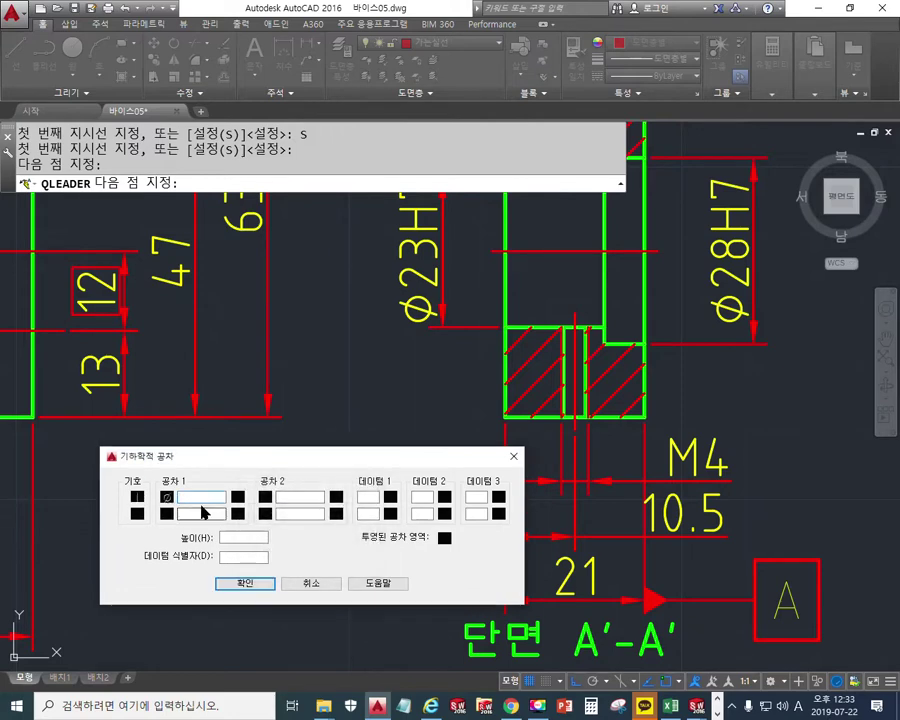
{"action": "left_click", "coordinate": [202, 495]}
{"action": "type", "text": "0.009"}
{"action": "left_click", "coordinate": [369, 498]}
{"action": "left_click", "coordinate": [242, 586]}
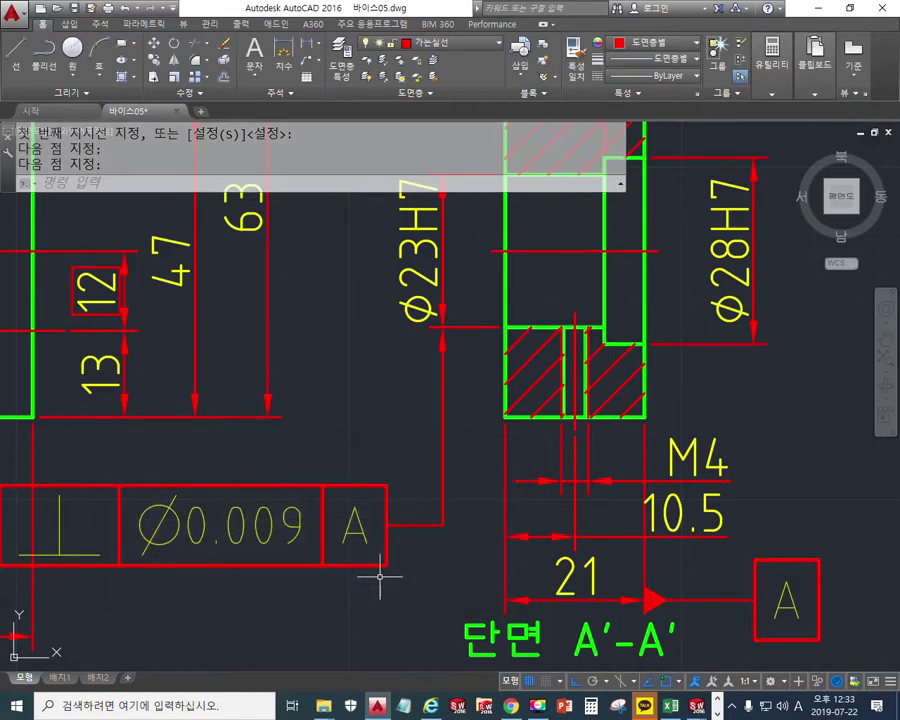
{"action": "scroll", "coordinate": [458, 506], "scroll_direction": "up", "scroll_amount": 2}
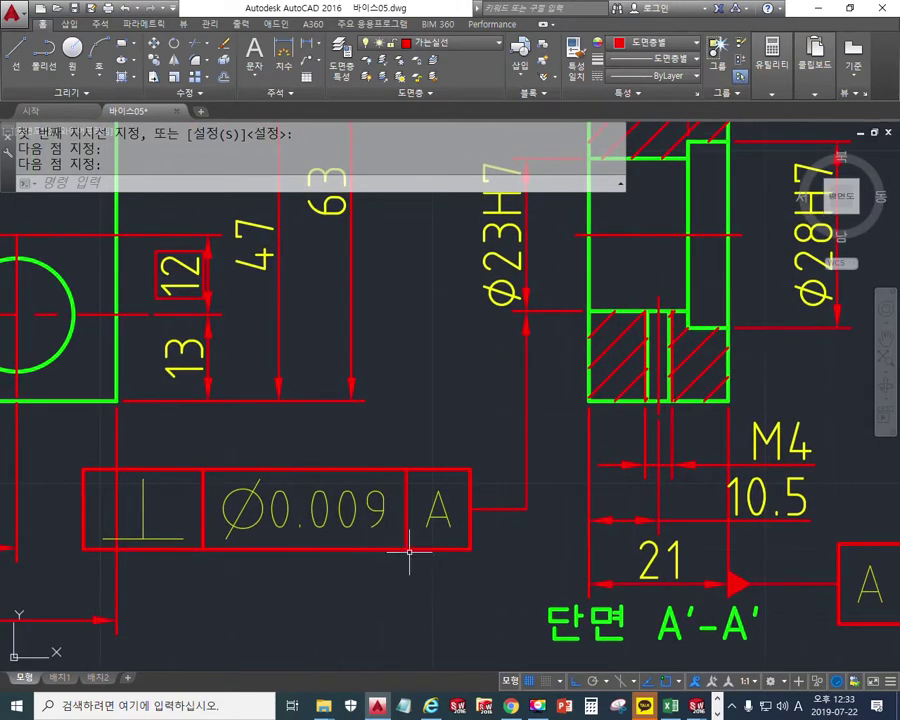
- Trace the datum A face and both edges of the φ23H7 bore in section A'-A' with the screen pen
{"action": "mouse_move", "coordinate": [404, 549]}
{"action": "middle_click_drag", "start_coordinate": [583, 397], "coordinate": [553, 438]}
{"action": "scroll", "coordinate": [553, 438], "scroll_direction": "down", "scroll_amount": 2}
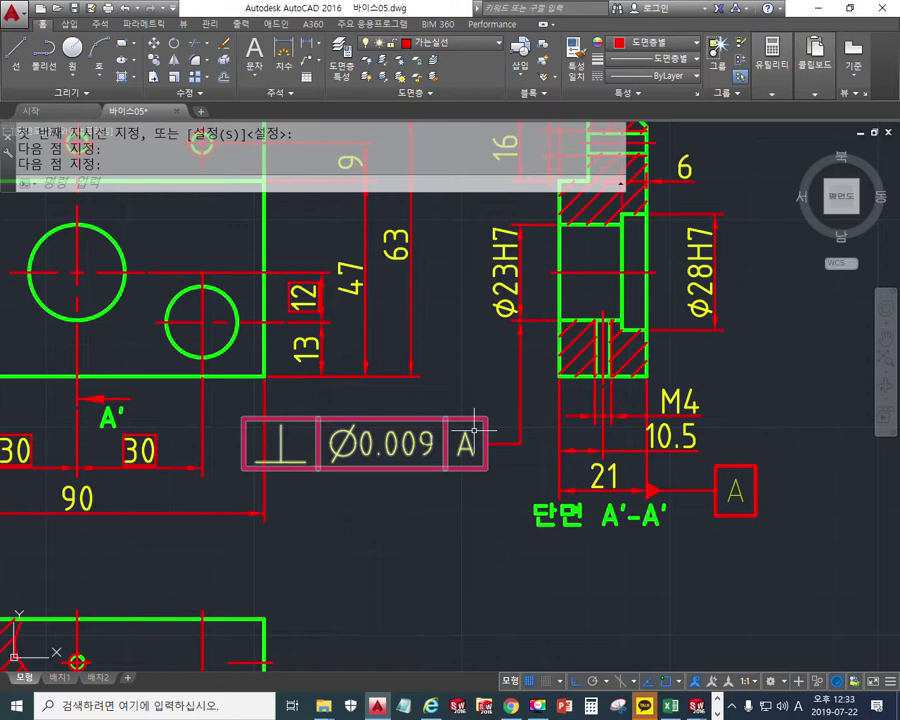
{"action": "middle_click_drag", "start_coordinate": [490, 413], "coordinate": [466, 442]}
{"action": "left_click_drag", "start_coordinate": [630, 183], "coordinate": [640, 570]}
{"action": "left_click_drag", "start_coordinate": [494, 342], "coordinate": [627, 342]}
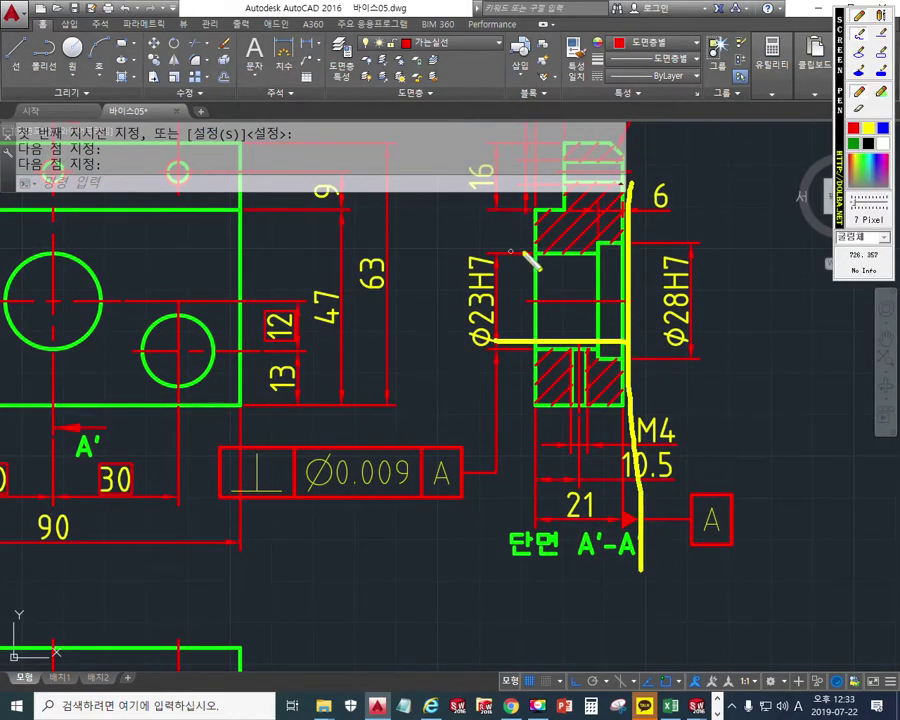
{"action": "left_click_drag", "start_coordinate": [510, 252], "coordinate": [638, 253]}
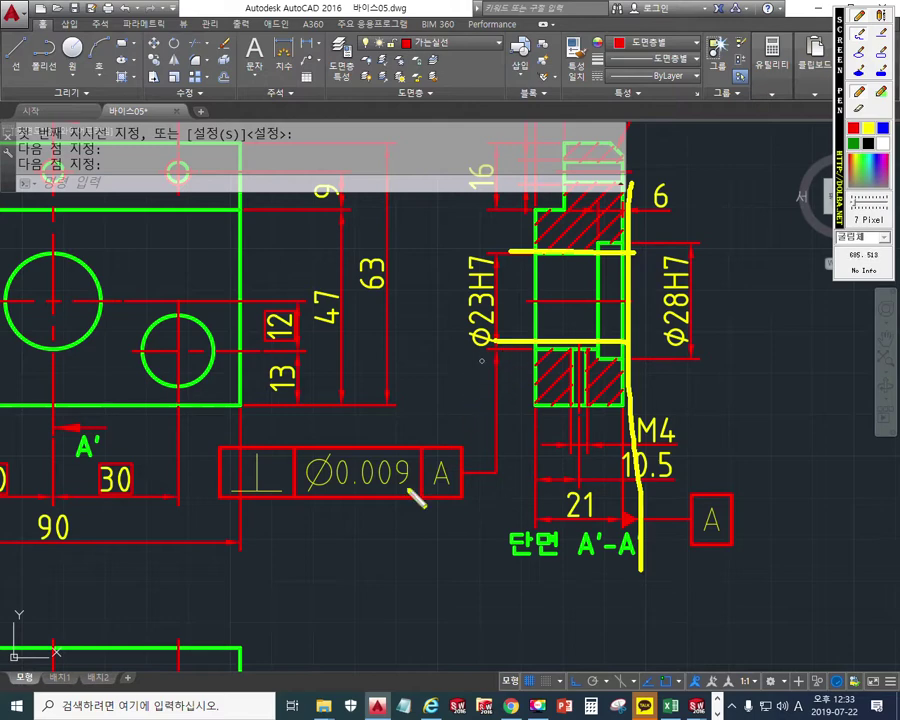
- Sketch a datum B symbol under the perpendicularity frame and a concentricity frame leading to the φ28H7 dimension with the screen pen
{"action": "left_click_drag", "start_coordinate": [316, 504], "coordinate": [372, 506]}
{"action": "mouse_move", "coordinate": [340, 543]}
{"action": "left_mouse_down"}
{"action": "mouse_move", "coordinate": [363, 650]}
{"action": "mouse_move", "coordinate": [319, 603]}
{"action": "mouse_move", "coordinate": [340, 645]}
{"action": "left_mouse_up"}
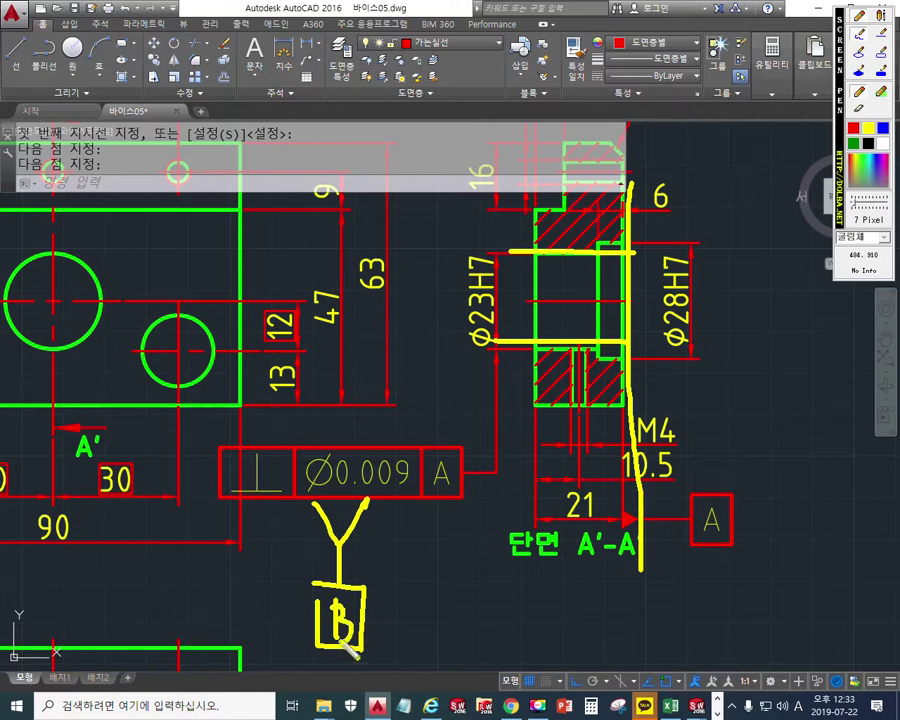
{"action": "mouse_move", "coordinate": [692, 242]}
{"action": "left_mouse_down"}
{"action": "mouse_move", "coordinate": [695, 162]}
{"action": "mouse_move", "coordinate": [756, 128]}
{"action": "mouse_move", "coordinate": [777, 181]}
{"action": "mouse_move", "coordinate": [850, 186]}
{"action": "left_mouse_up"}
{"action": "mouse_move", "coordinate": [763, 129]}
{"action": "left_mouse_down"}
{"action": "mouse_move", "coordinate": [840, 130]}
{"action": "mouse_move", "coordinate": [784, 160]}
{"action": "mouse_move", "coordinate": [763, 146]}
{"action": "mouse_move", "coordinate": [800, 158]}
{"action": "left_mouse_up"}
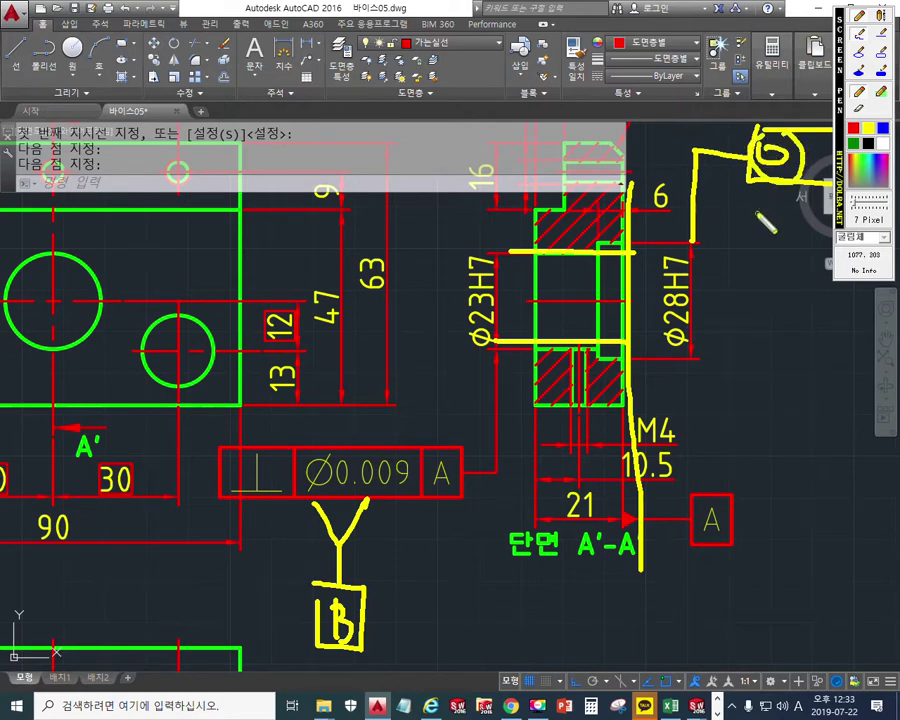
- Circle the datum A symbol with the screen pen, sketch an arrow from it toward the sketched datum B, and clear all marks
{"action": "mouse_move", "coordinate": [687, 540]}
{"action": "left_mouse_down"}
{"action": "mouse_move", "coordinate": [632, 543]}
{"action": "mouse_move", "coordinate": [713, 587]}
{"action": "mouse_move", "coordinate": [569, 627]}
{"action": "mouse_move", "coordinate": [478, 620]}
{"action": "mouse_move", "coordinate": [462, 635]}
{"action": "mouse_move", "coordinate": [480, 655]}
{"action": "left_mouse_up"}
{"action": "left_click_drag", "start_coordinate": [455, 620], "coordinate": [507, 592]}
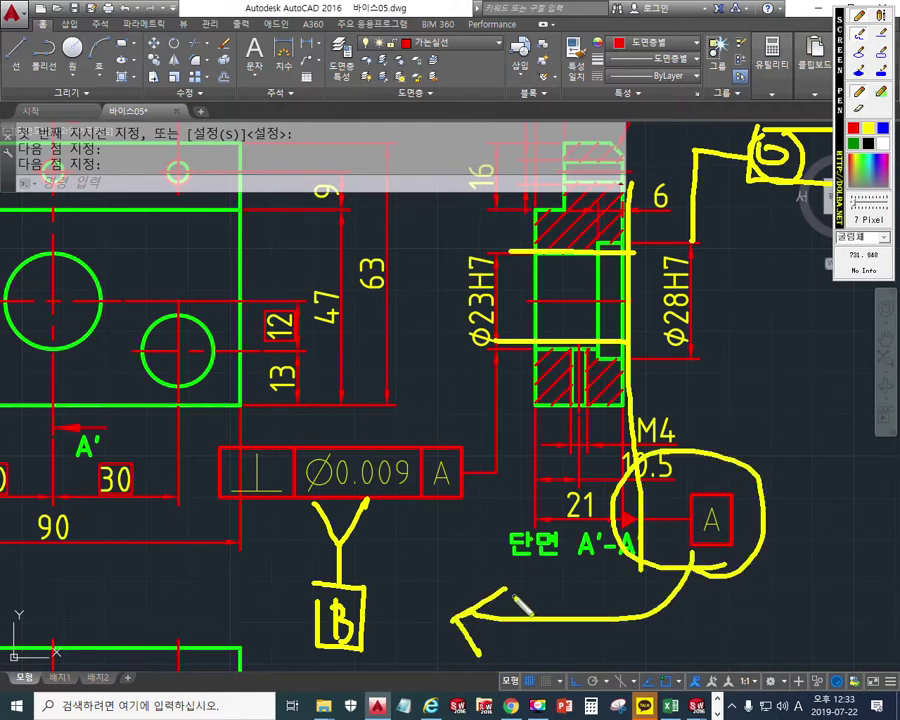
{"action": "key", "text": "Escape"}
- Copy the whole datum A symbol from section A'-A' into the free space below the φ23H7 bore's perpendicularity frame
{"action": "middle_click_drag", "start_coordinate": [736, 563], "coordinate": [635, 481]}
{"action": "scroll", "coordinate": [613, 446], "scroll_direction": "up", "scroll_amount": 2}
{"action": "type", "text": "Co"}
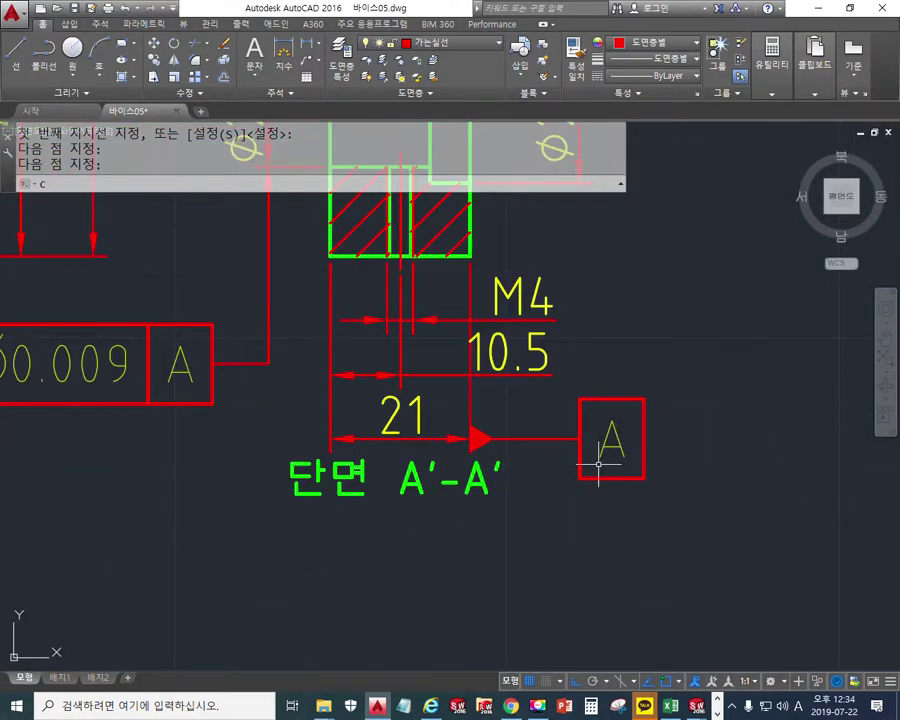
{"action": "key", "text": "Return"}
{"action": "left_click", "coordinate": [446, 381]}
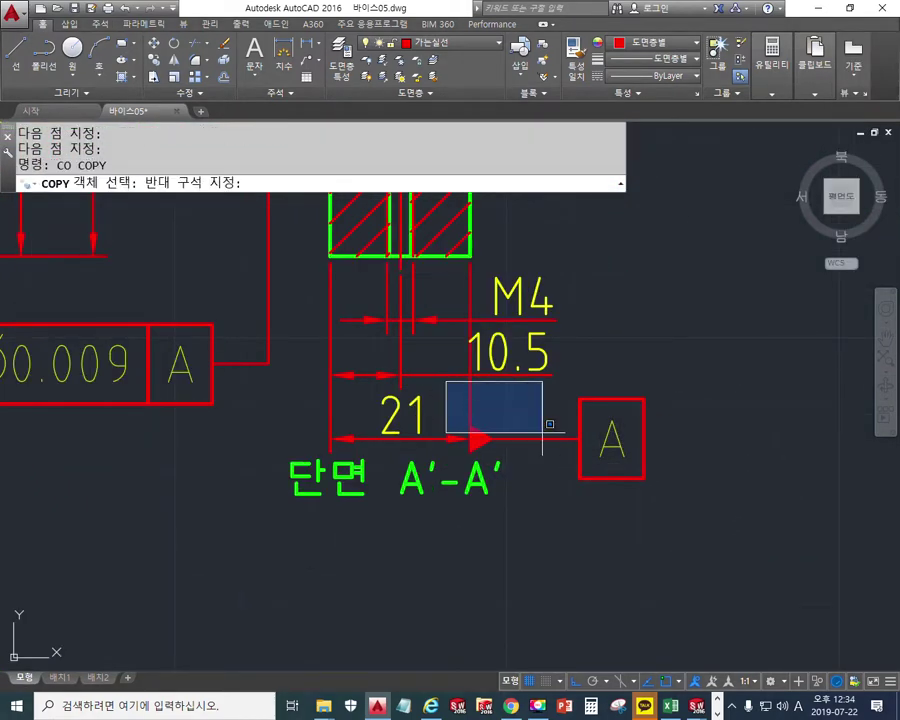
{"action": "left_click", "coordinate": [776, 570]}
{"action": "left_click", "coordinate": [550, 483]}
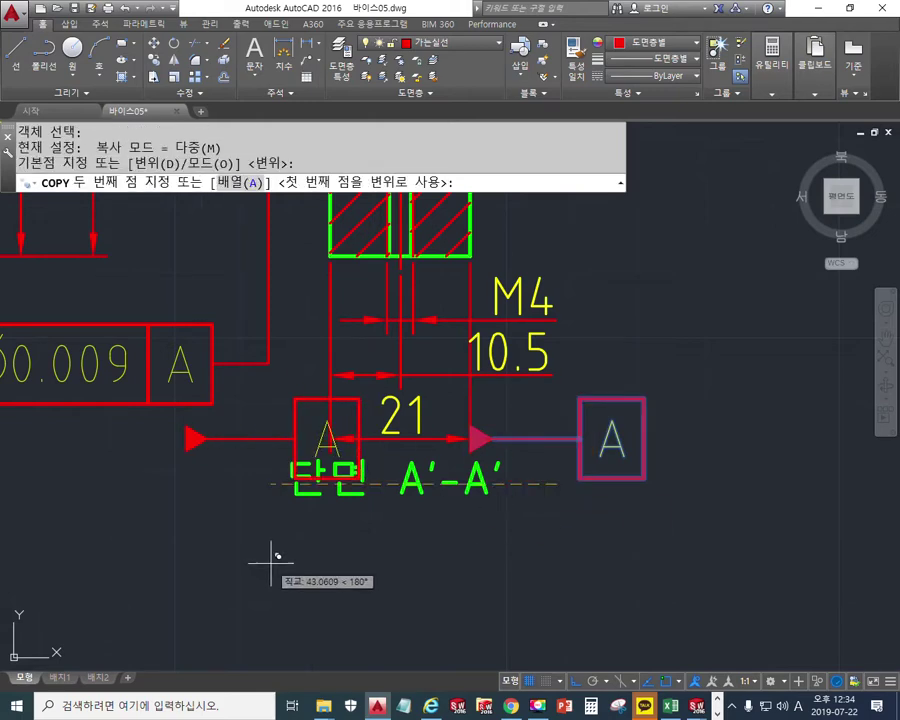
{"action": "middle_click_drag", "start_coordinate": [267, 566], "coordinate": [476, 518]}
{"action": "key", "text": "F8"}
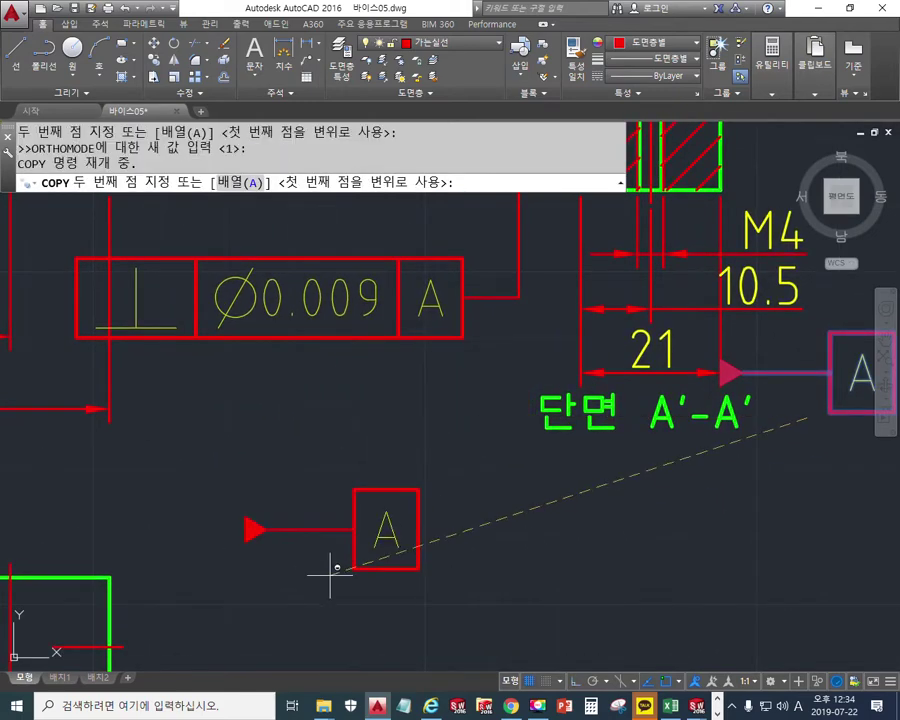
{"action": "left_click", "coordinate": [323, 540]}
{"action": "key", "text": "Escape"}
- Try to rotate the whole copied datum A symbol, including its letter frame, to vertical and undo the rotation
{"action": "mouse_move", "coordinate": [366, 475]}
{"action": "middle_mouse_down"}
{"action": "mouse_move", "coordinate": [536, 411]}
{"action": "mouse_move", "coordinate": [536, 424]}
{"action": "middle_mouse_up"}
{"action": "type", "text": "ro"}
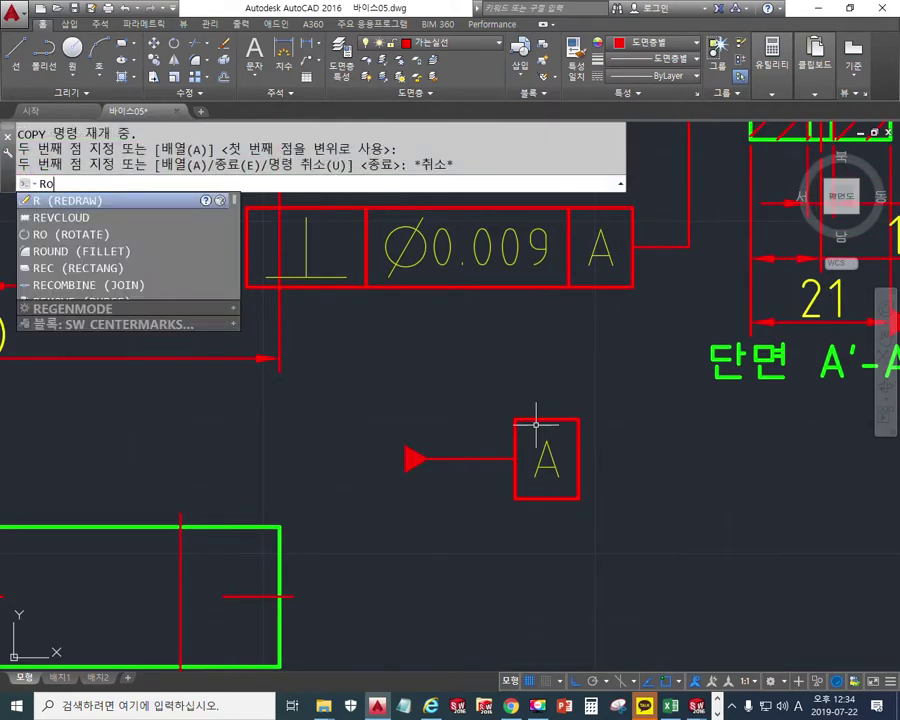
{"action": "key", "text": "Return"}
{"action": "left_click", "coordinate": [614, 537]}
{"action": "left_click", "coordinate": [382, 388]}
{"action": "key", "text": "Return"}
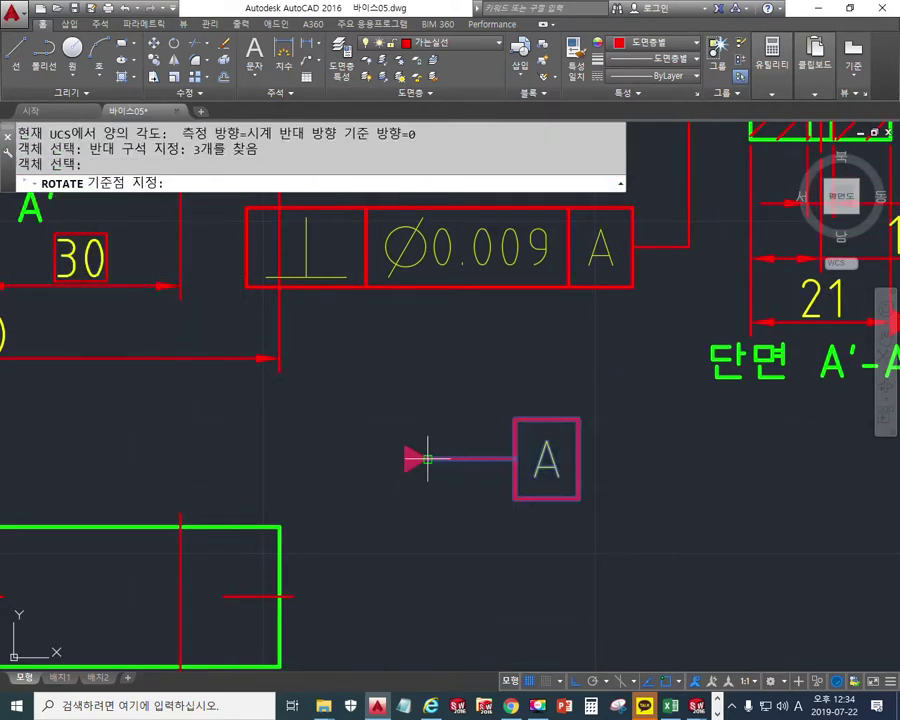
{"action": "left_click", "coordinate": [427, 458]}
{"action": "left_click", "coordinate": [428, 588]}
{"action": "mouse_move", "coordinate": [554, 528]}
{"action": "middle_mouse_down"}
{"action": "mouse_move", "coordinate": [583, 450]}
{"action": "mouse_move", "coordinate": [574, 505]}
{"action": "middle_mouse_up"}
{"action": "key", "text": "ctrl+z"}
{"action": "key", "text": "ctrl+z"}
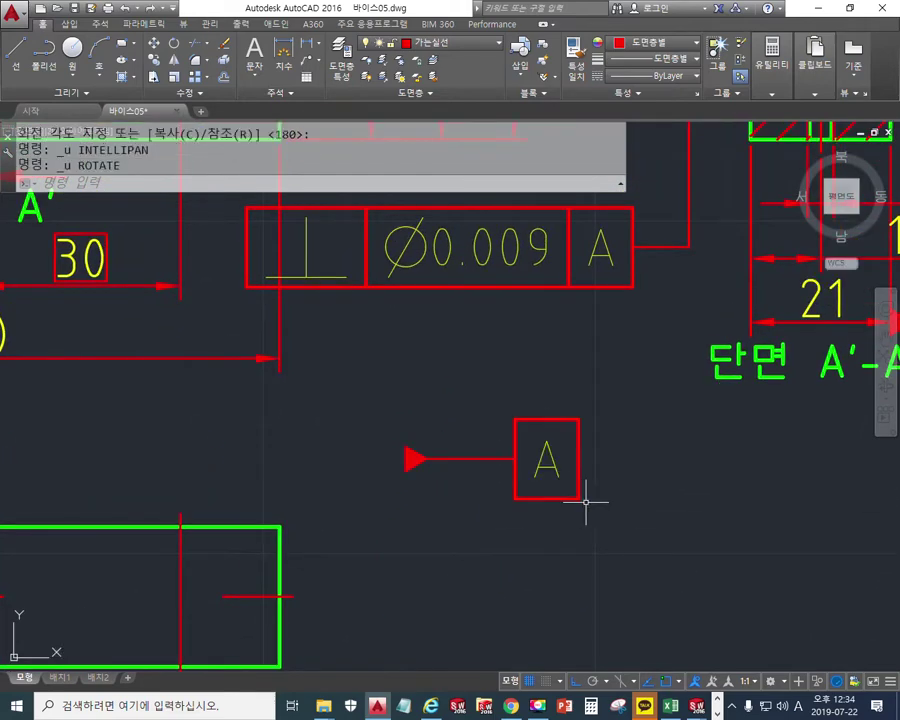
- Rotate only the copied symbol's triangle and leader line about the leader's end at the letter frame, so the triangle stands vertically above
{"action": "middle_click_drag", "start_coordinate": [460, 468], "coordinate": [450, 495]}
{"action": "type", "text": "ro"}
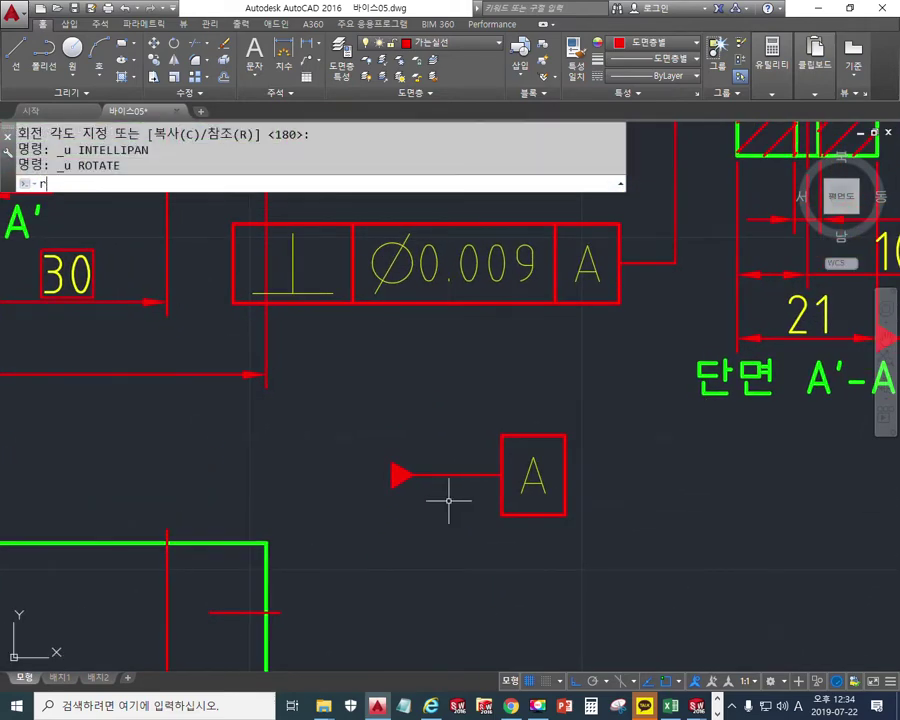
{"action": "key", "text": "Return"}
{"action": "left_click", "coordinate": [470, 512]}
{"action": "left_click", "coordinate": [354, 418]}
{"action": "key", "text": "Return"}
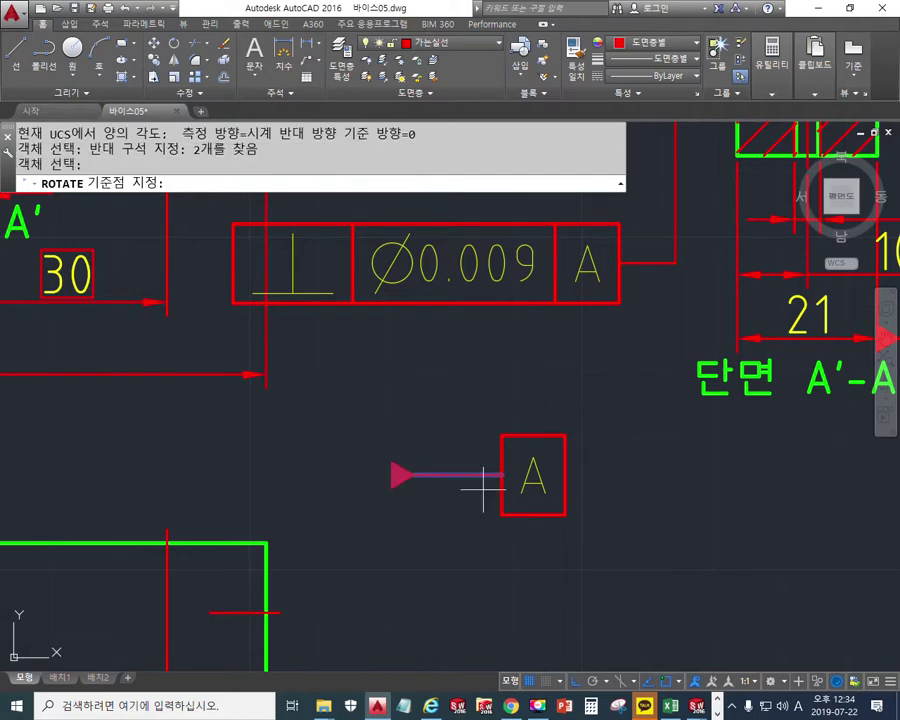
{"action": "left_click", "coordinate": [500, 475]}
{"action": "left_click", "coordinate": [500, 568]}
- Try moving the copied letter frame by its top edge midpoint onto the leader's lower end, and undo the move
{"action": "mouse_move", "coordinate": [492, 578]}
{"action": "middle_mouse_down"}
{"action": "mouse_move", "coordinate": [574, 500]}
{"action": "mouse_move", "coordinate": [536, 512]}
{"action": "mouse_move", "coordinate": [543, 527]}
{"action": "middle_mouse_up"}
{"action": "type", "text": "m"}
{"action": "key", "text": "Return"}
{"action": "left_click", "coordinate": [397, 467]}
{"action": "left_click", "coordinate": [570, 640]}
{"action": "key", "text": "Return"}
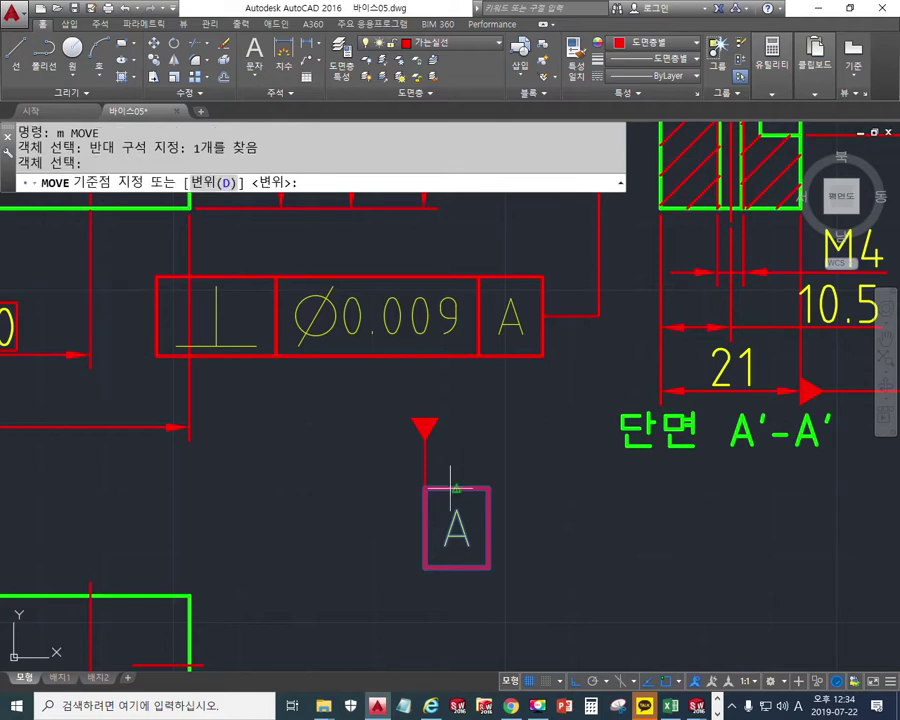
{"action": "left_click", "coordinate": [452, 480]}
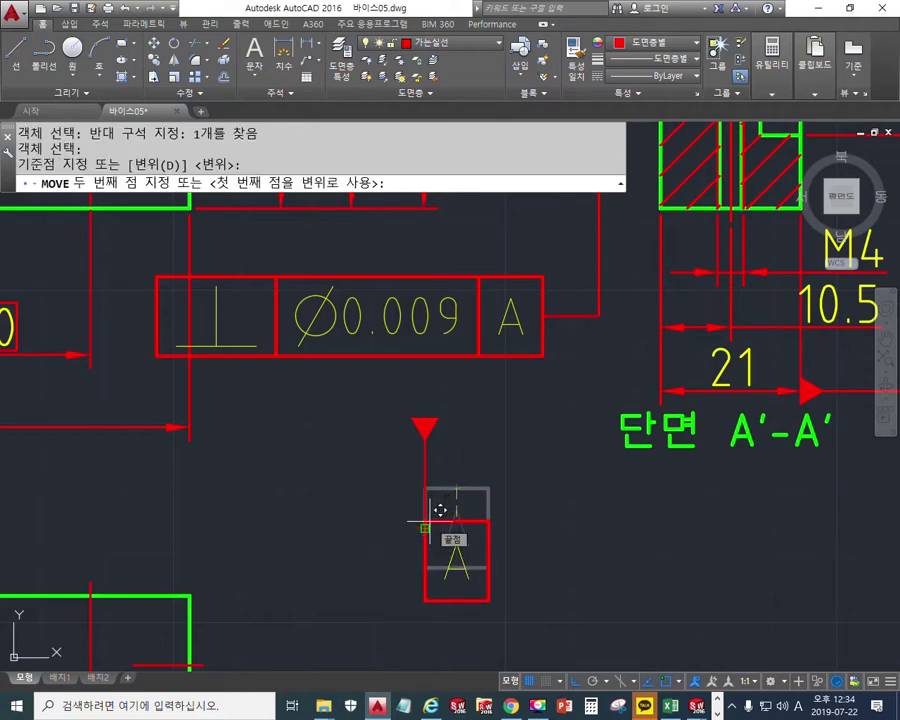
{"action": "left_click", "coordinate": [440, 511]}
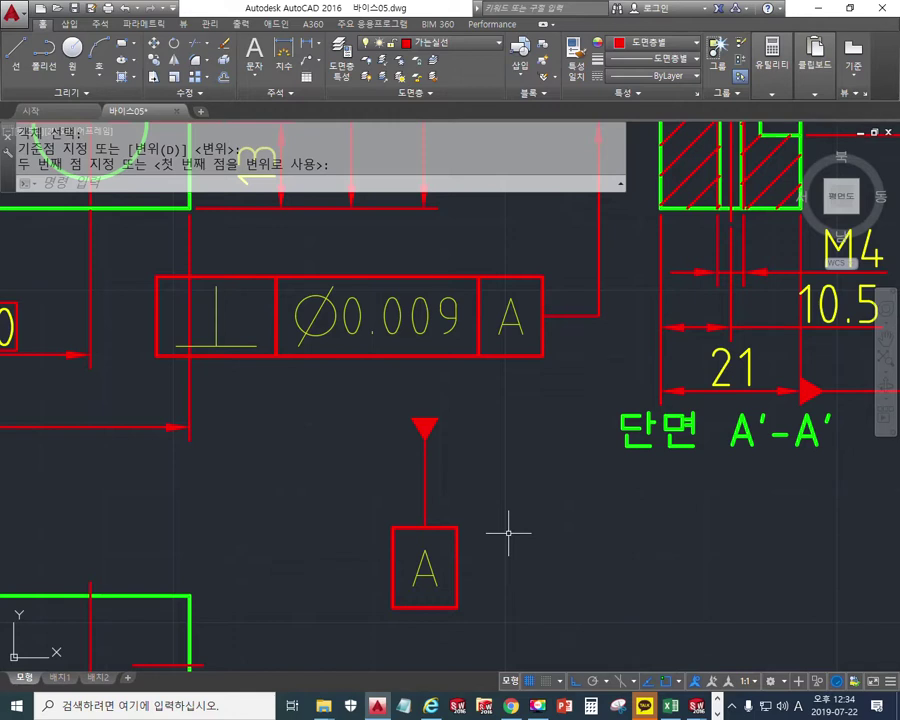
{"action": "type", "text": "u"}
{"action": "key", "text": "Return"}
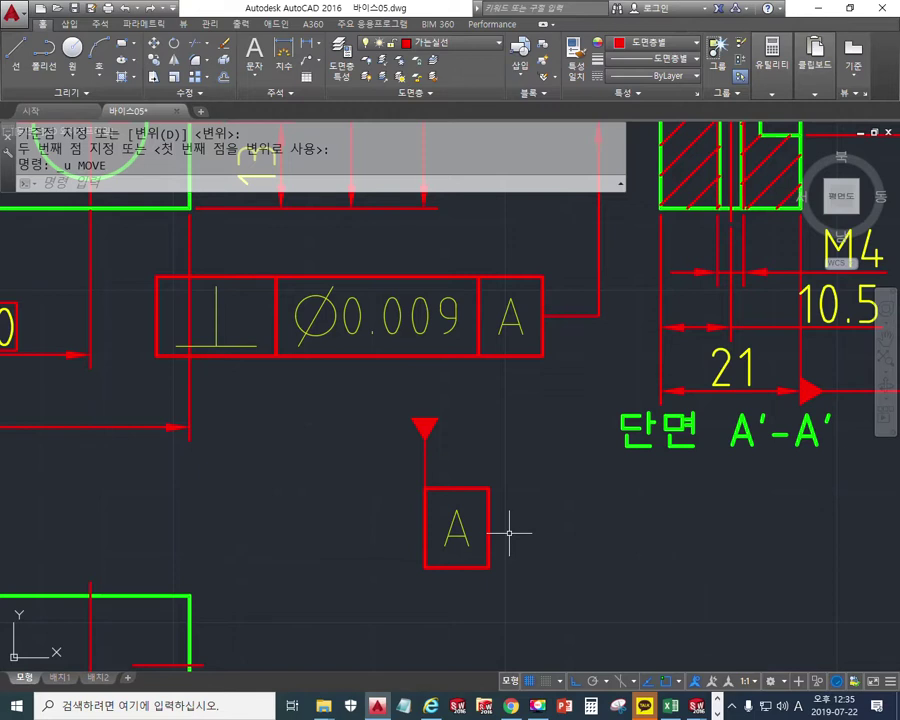
- Mark the letter frame's top midpoint and a curved arrow to the leader's lower end with the screen pen, and clear the marks
{"action": "key", "text": "F12"}
{"action": "mouse_move", "coordinate": [476, 488]}
{"action": "left_mouse_down"}
{"action": "mouse_move", "coordinate": [462, 498]}
{"action": "mouse_move", "coordinate": [476, 490]}
{"action": "left_mouse_up"}
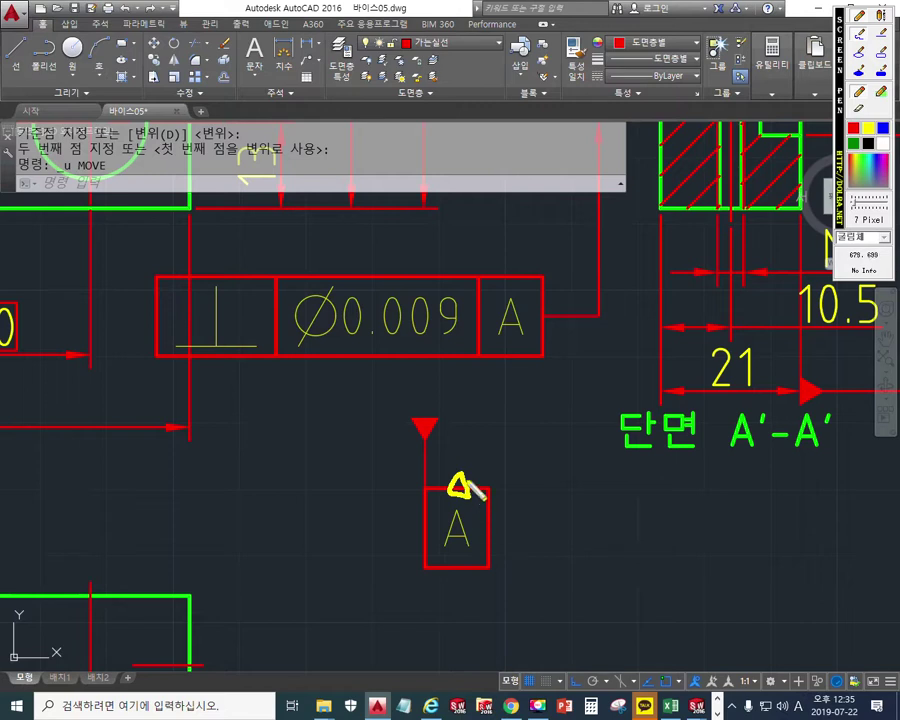
{"action": "mouse_move", "coordinate": [447, 464]}
{"action": "left_mouse_down"}
{"action": "mouse_move", "coordinate": [412, 472]}
{"action": "mouse_move", "coordinate": [402, 530]}
{"action": "mouse_move", "coordinate": [420, 533]}
{"action": "left_mouse_up"}
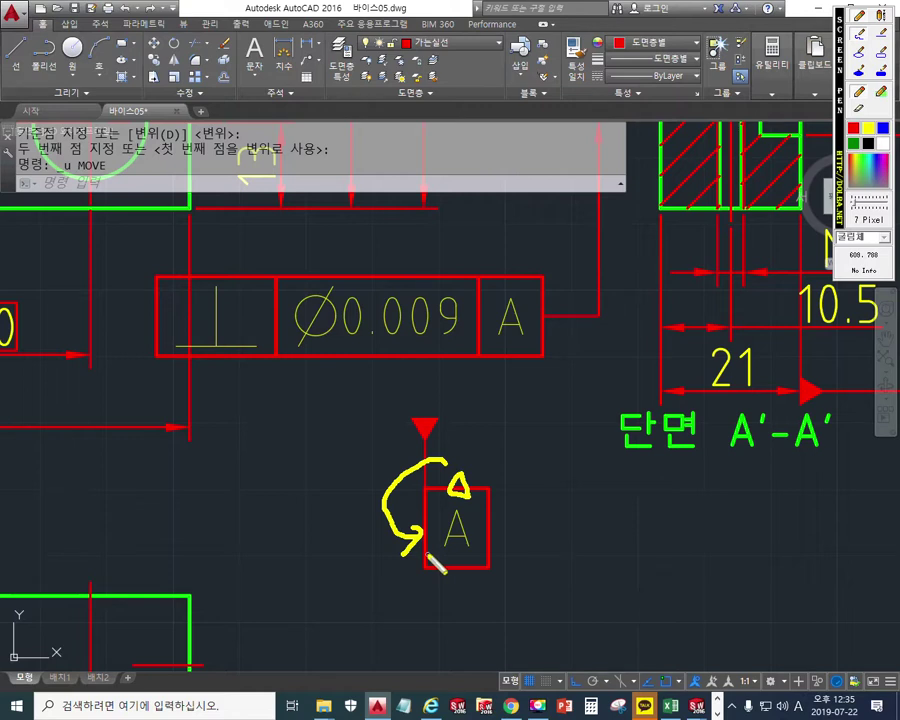
{"action": "key", "text": "Escape"}
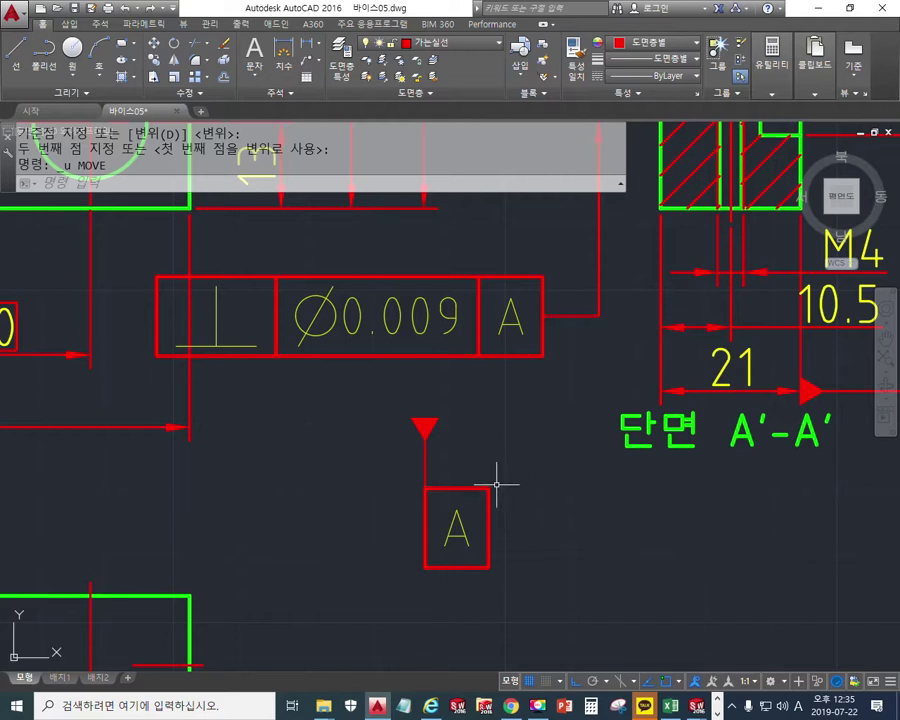
- Move the copied letter frame by its top edge midpoint onto the lower end of the vertical leader
{"action": "type", "text": "m"}
{"action": "key", "text": "Return"}
{"action": "left_click", "coordinate": [399, 468]}
{"action": "left_click", "coordinate": [560, 585]}
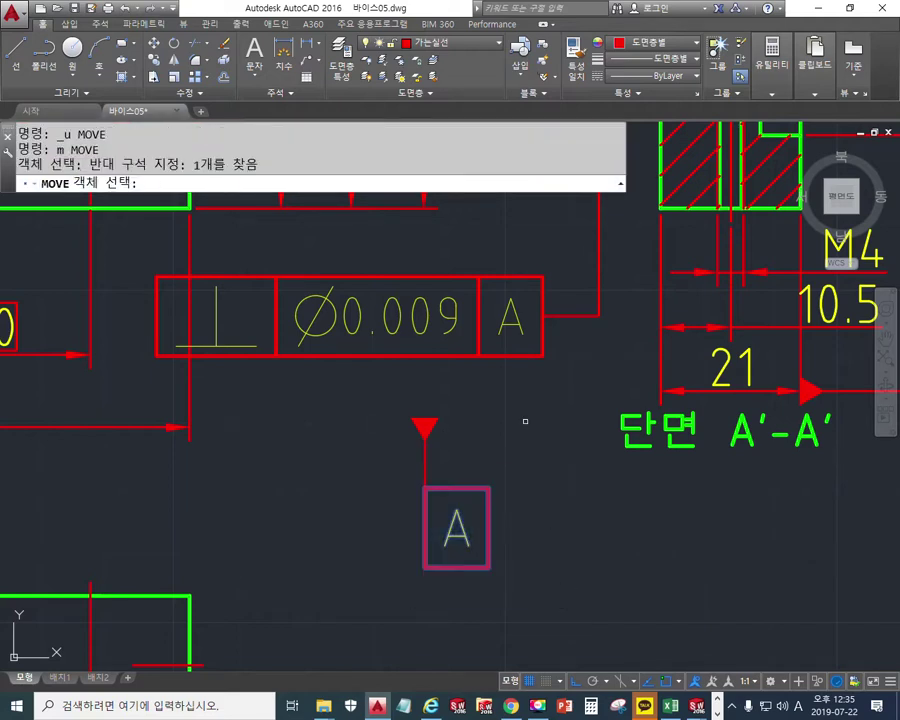
{"action": "key", "text": "Return"}
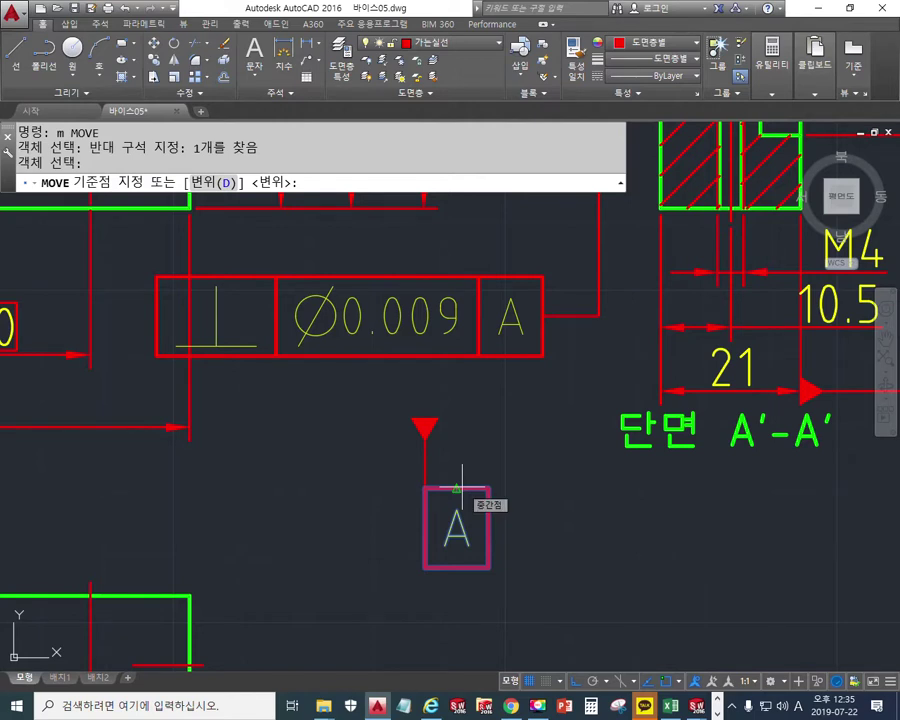
{"action": "left_click", "coordinate": [458, 487]}
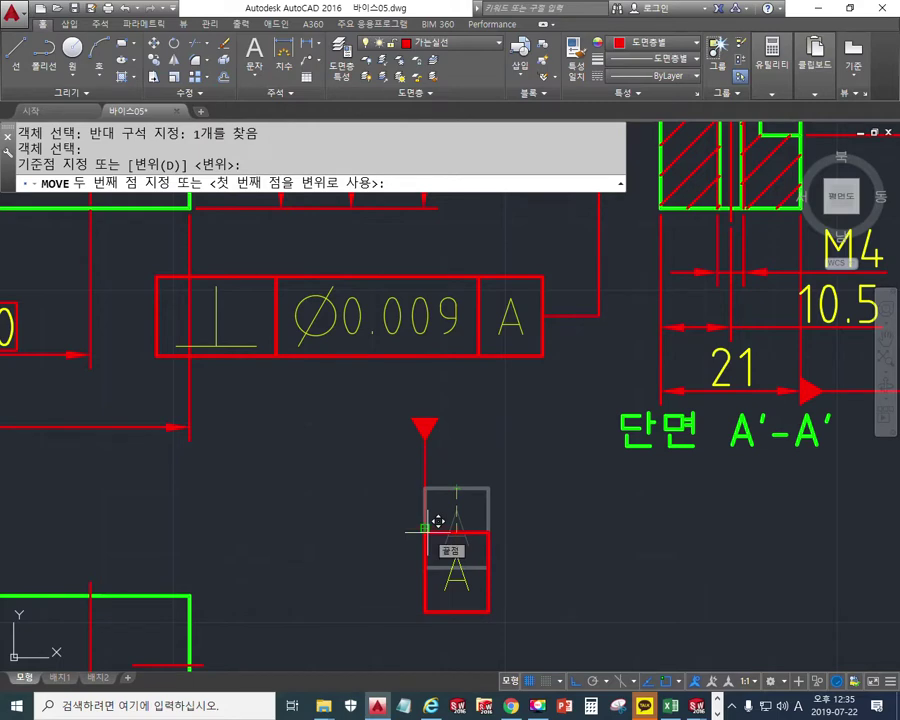
{"action": "left_click", "coordinate": [427, 530]}
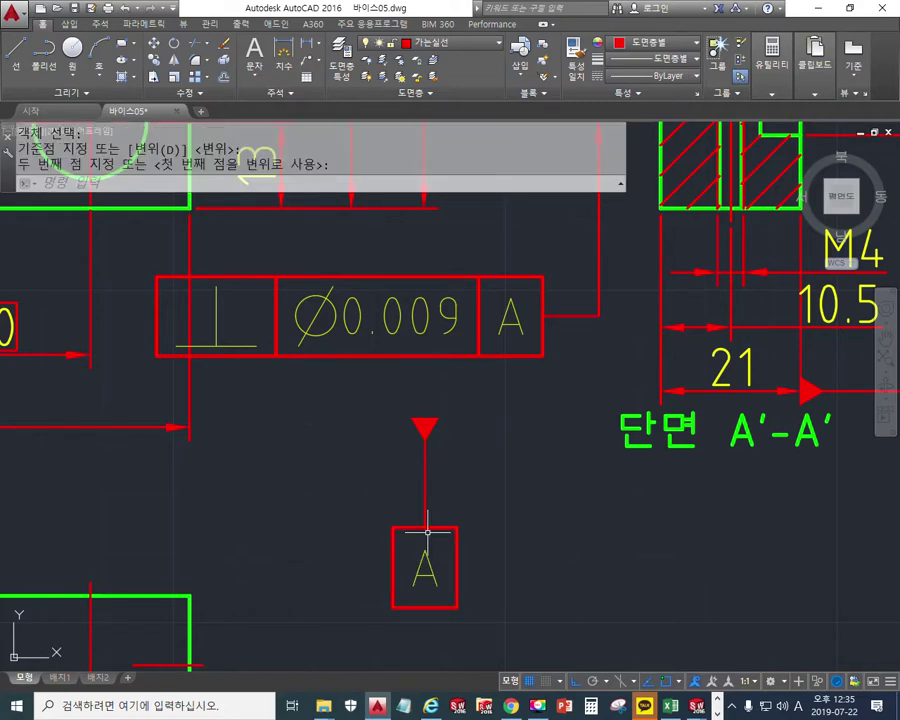
- Sketch the triangle corner's move to the perpendicularity frame's underside with "m" and the nearest snap marker using the screen pen, and clear the marks
{"action": "middle_click_drag", "start_coordinate": [462, 506], "coordinate": [567, 494]}
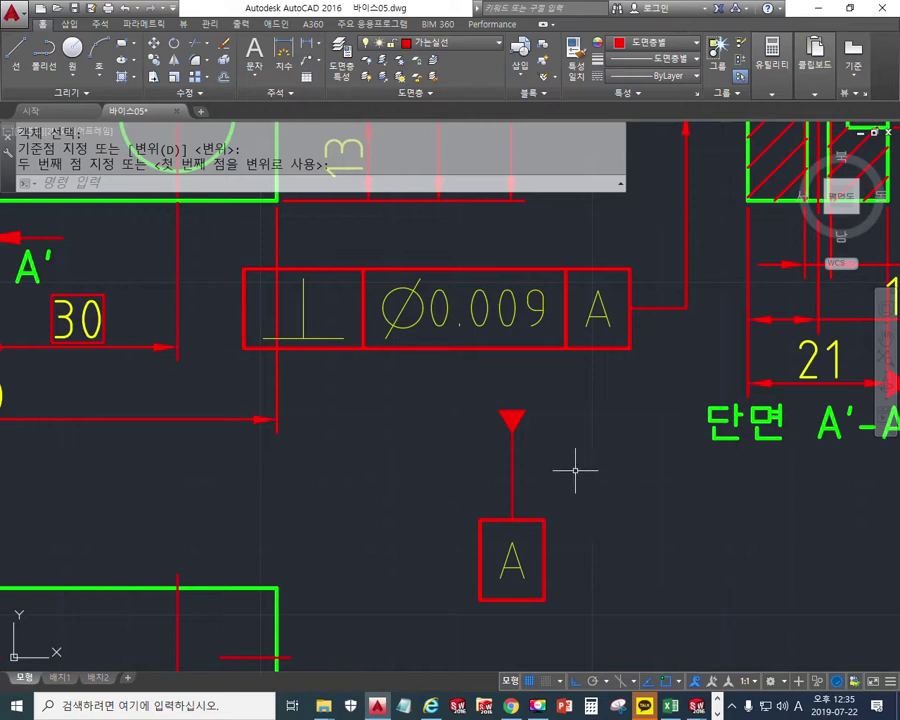
{"action": "key", "text": "F12"}
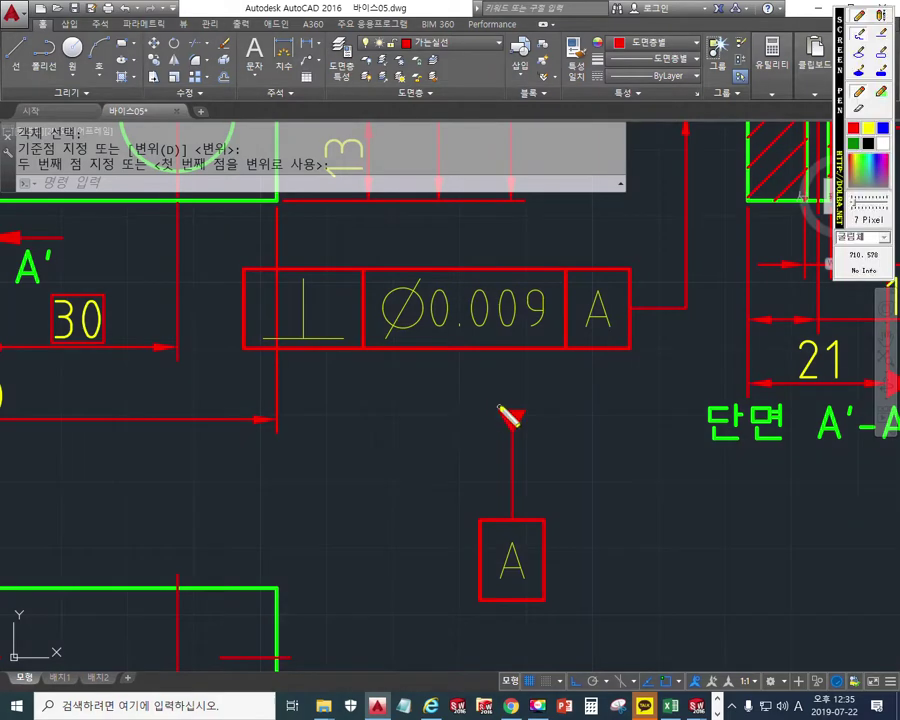
{"action": "mouse_move", "coordinate": [491, 414]}
{"action": "left_mouse_down"}
{"action": "mouse_move", "coordinate": [428, 405]}
{"action": "mouse_move", "coordinate": [420, 360]}
{"action": "mouse_move", "coordinate": [436, 376]}
{"action": "left_mouse_up"}
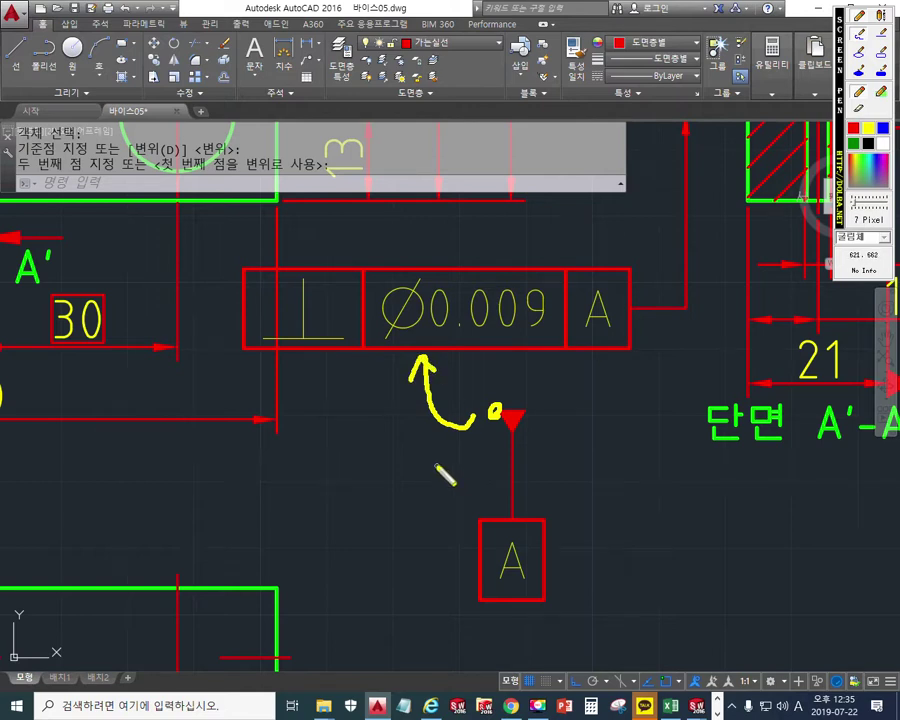
{"action": "left_click_drag", "start_coordinate": [390, 452], "coordinate": [426, 484]}
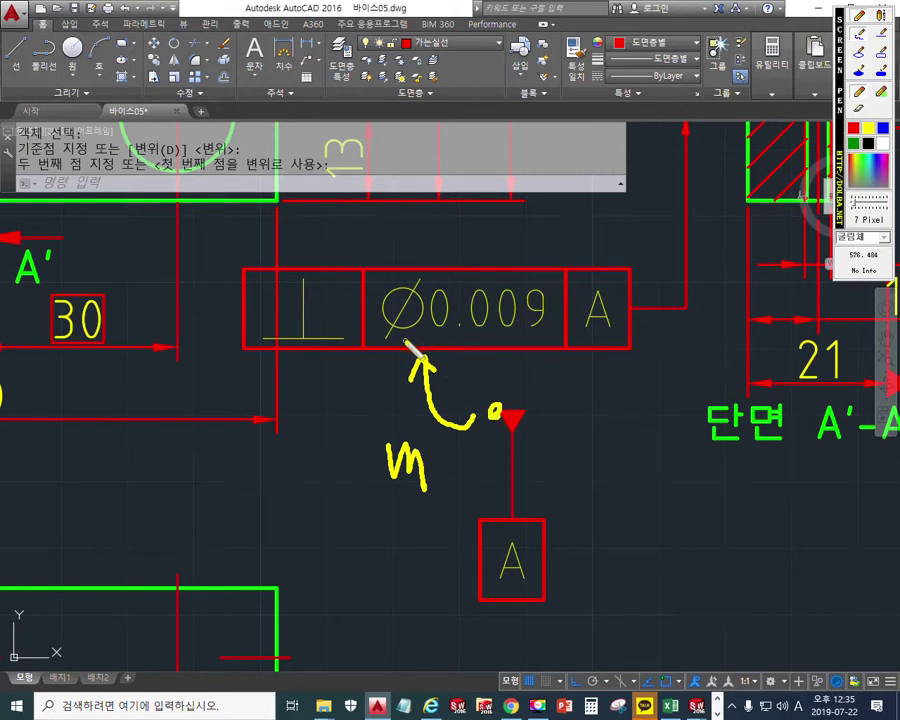
{"action": "mouse_move", "coordinate": [388, 340]}
{"action": "left_mouse_down"}
{"action": "mouse_move", "coordinate": [416, 378]}
{"action": "mouse_move", "coordinate": [390, 341]}
{"action": "left_mouse_up"}
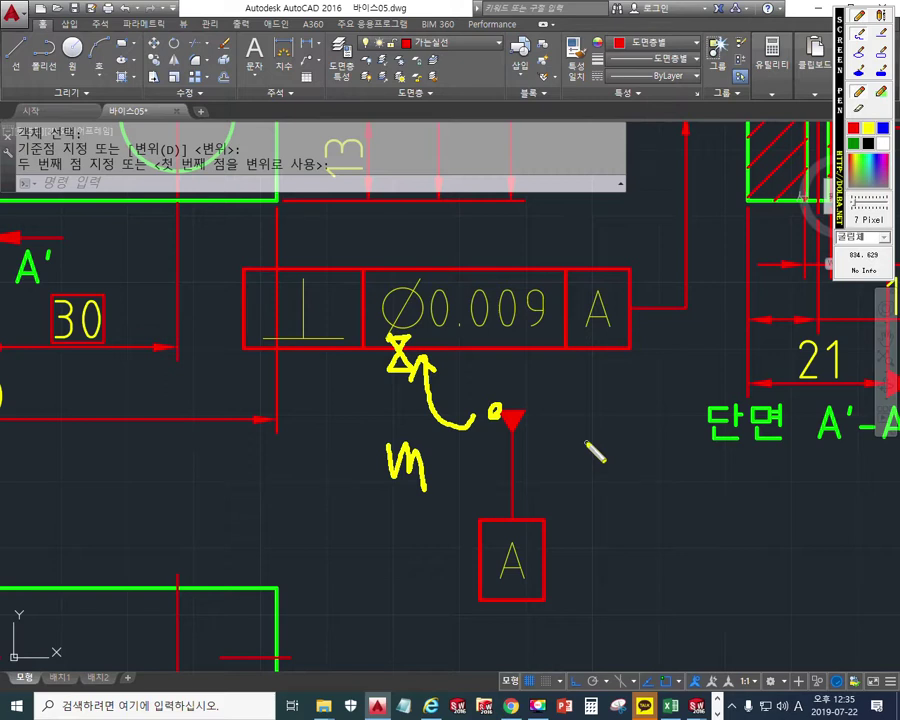
{"action": "key", "text": "Escape"}
- Move the whole copied datum symbol by its triangle's corner onto the perpendicularity frame's bottom edge below the φ0.009 cell, using the nearest snap
{"action": "type", "text": "m"}
{"action": "key", "text": "Return"}
{"action": "left_click", "coordinate": [440, 392]}
{"action": "left_click", "coordinate": [609, 640]}
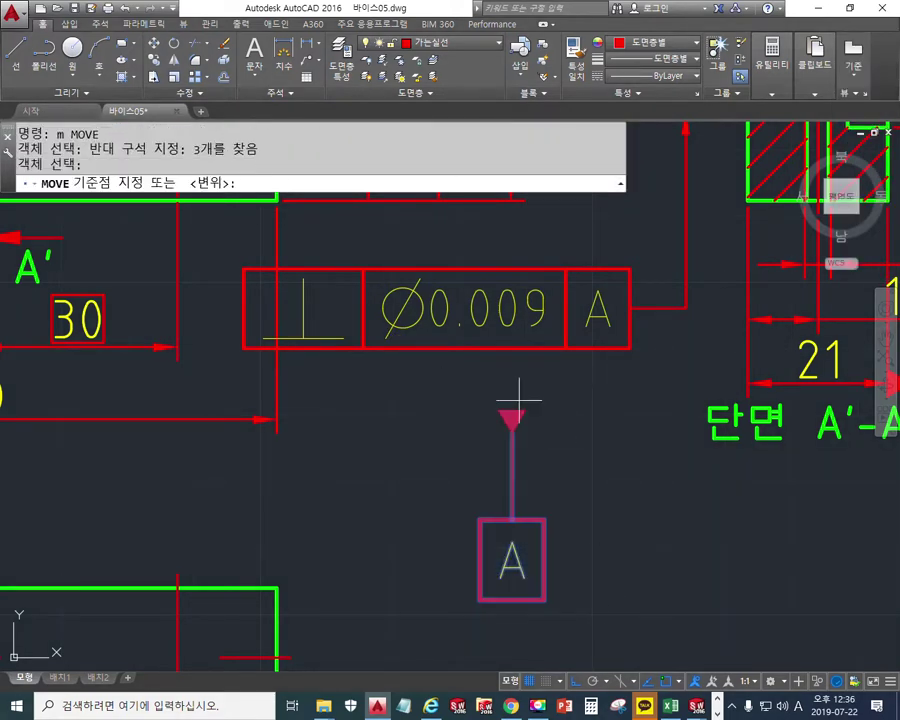
{"action": "left_click", "coordinate": [498, 411]}
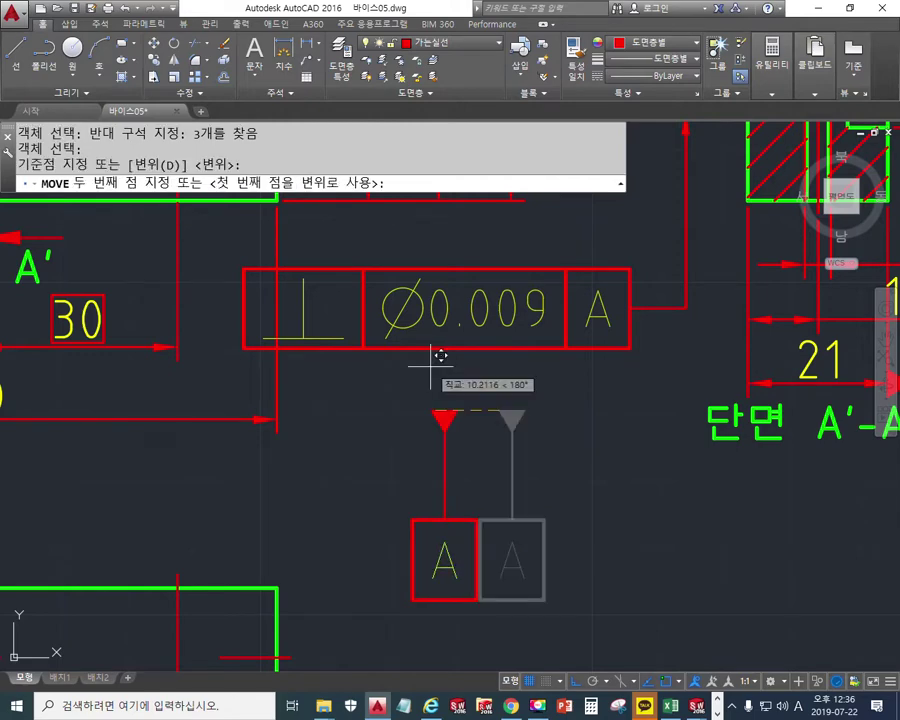
{"action": "type", "text": "nea"}
{"action": "key", "text": "space"}
{"action": "left_click", "coordinate": [430, 350]}
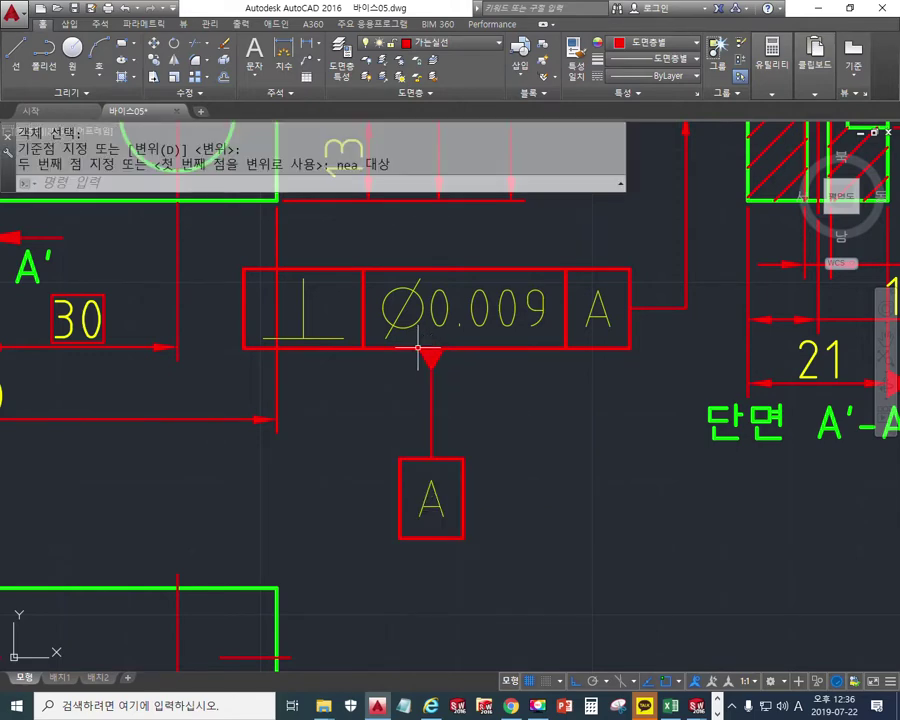
{"action": "mouse_move", "coordinate": [555, 462]}
{"action": "middle_mouse_down"}
{"action": "mouse_move", "coordinate": [514, 502]}
{"action": "mouse_move", "coordinate": [276, 519]}
{"action": "middle_mouse_up"}
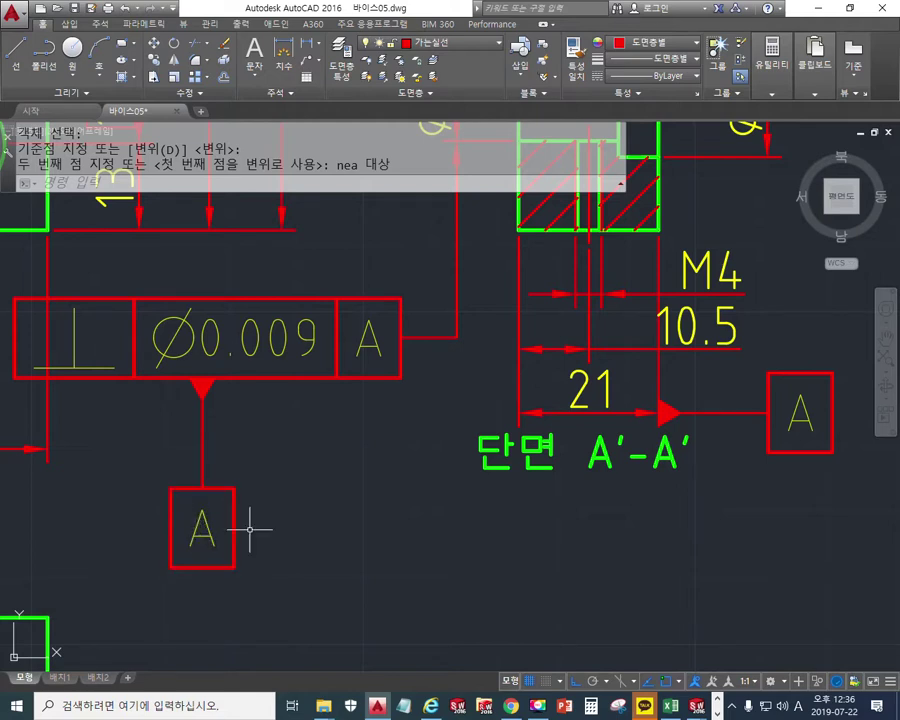
{"action": "key", "text": "F9"}
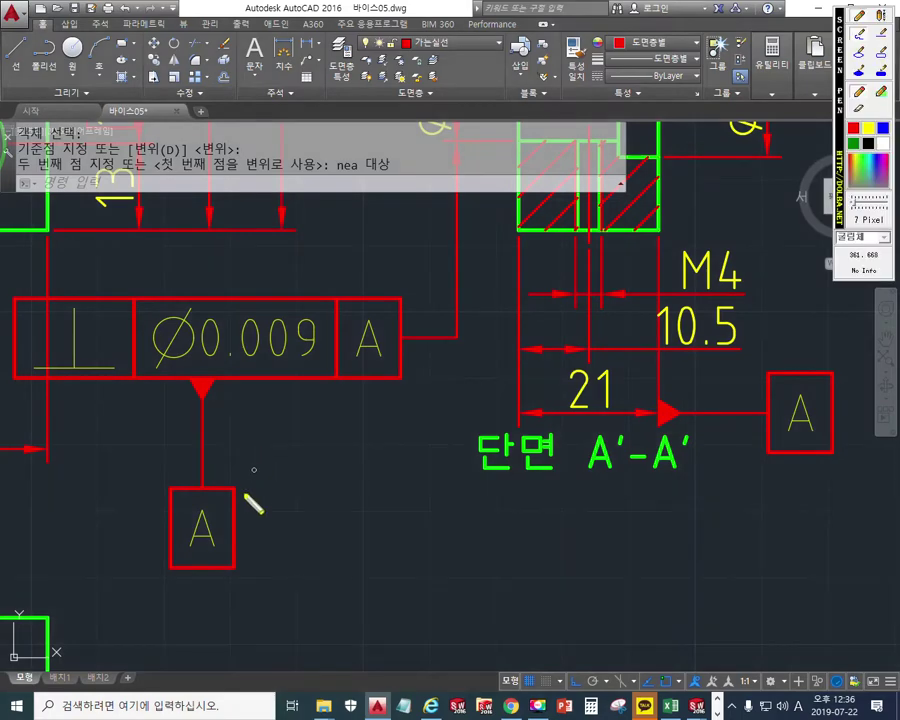
{"action": "key", "text": "F9"}
{"action": "double_click", "coordinate": [202, 526]}
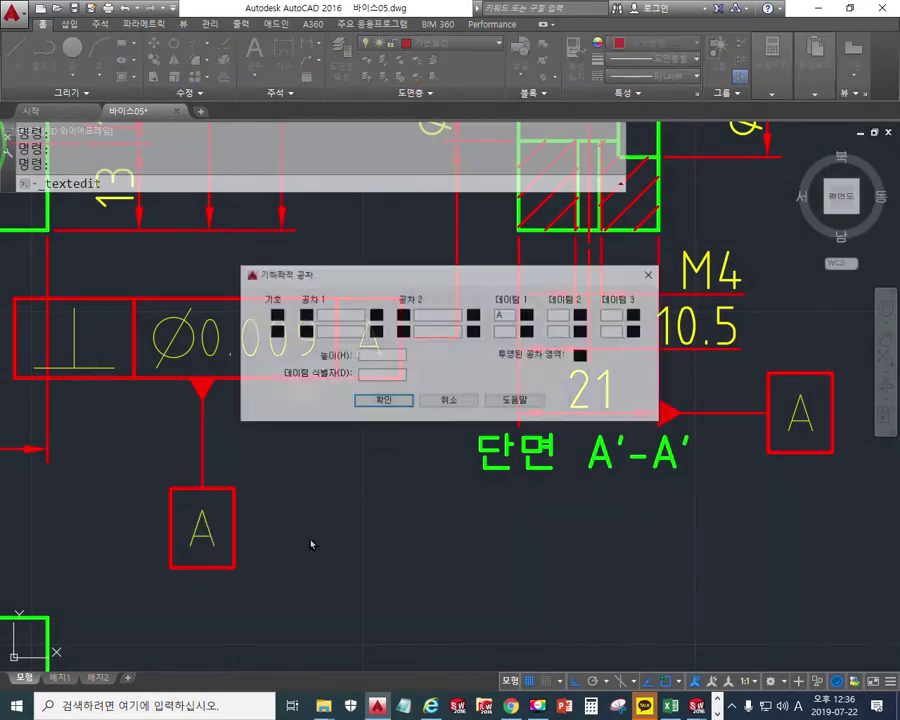
{"action": "key", "text": "Escape"}
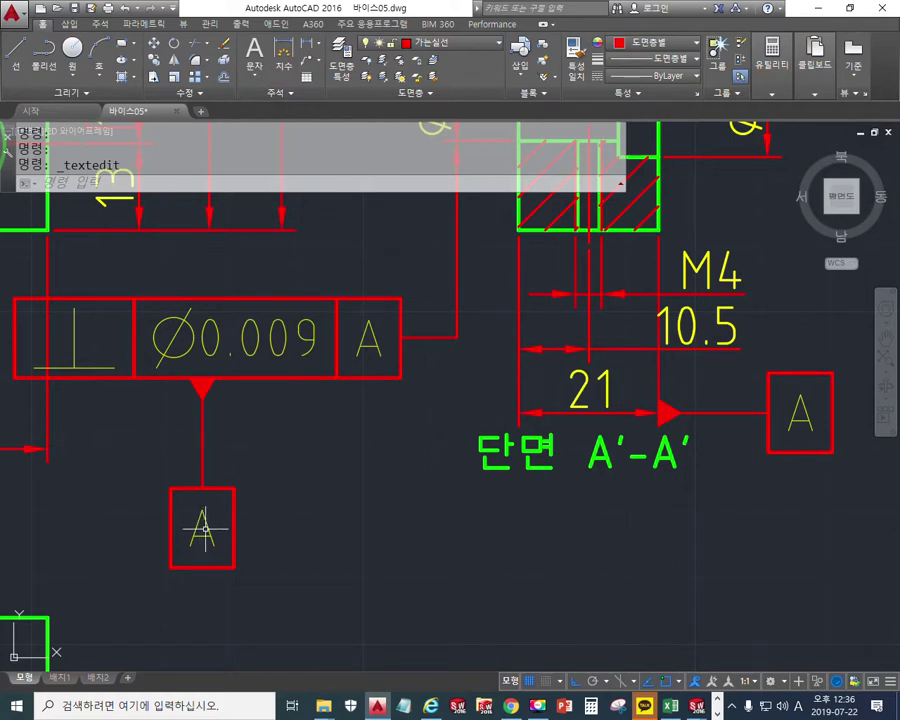
- Write "ed" with an arrow to the copied symbol's letter using the screen pen, and clear the marks
{"action": "key", "text": "F9"}
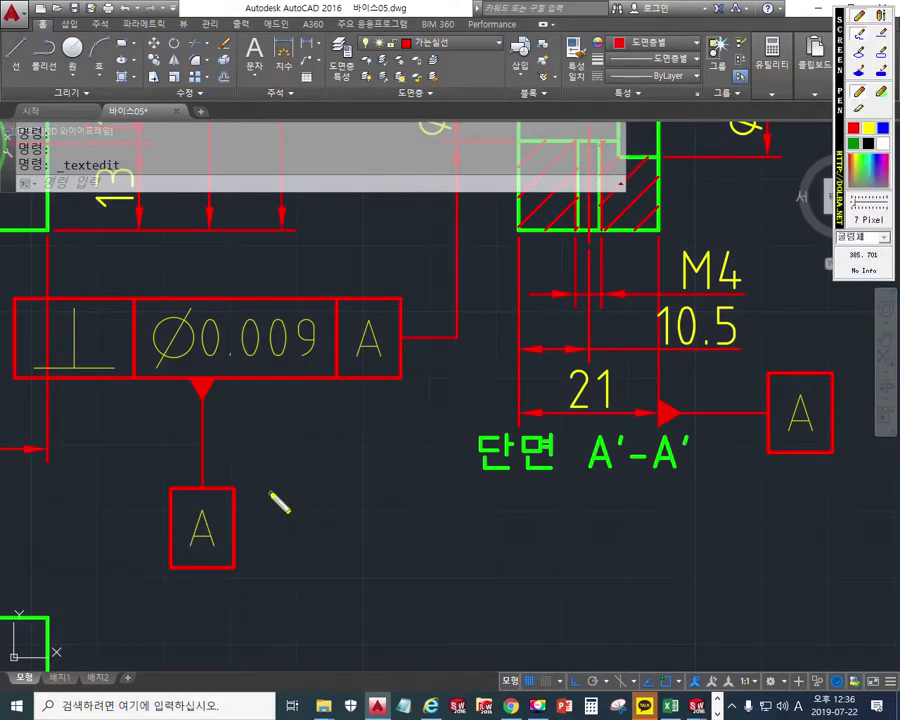
{"action": "mouse_move", "coordinate": [255, 486]}
{"action": "left_mouse_down"}
{"action": "mouse_move", "coordinate": [265, 505]}
{"action": "mouse_move", "coordinate": [316, 482]}
{"action": "mouse_move", "coordinate": [342, 498]}
{"action": "left_mouse_up"}
{"action": "mouse_move", "coordinate": [292, 522]}
{"action": "left_mouse_down"}
{"action": "mouse_move", "coordinate": [263, 551]}
{"action": "mouse_move", "coordinate": [214, 544]}
{"action": "mouse_move", "coordinate": [249, 569]}
{"action": "left_mouse_up"}
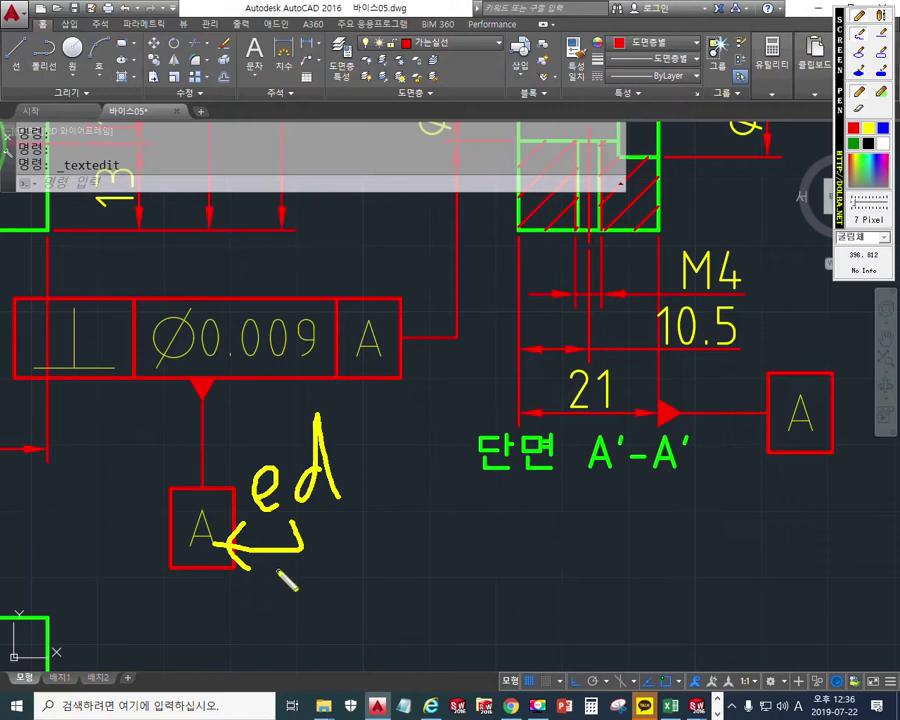
{"action": "key", "text": "F9"}
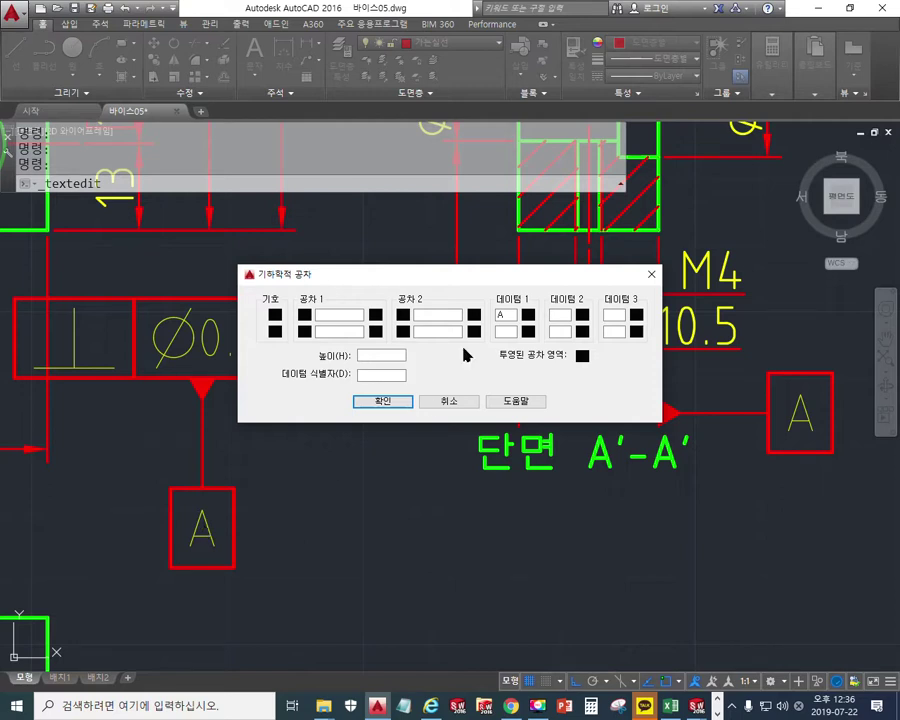
- Set Datum 1 of the copied symbol's geometric tolerance to B and apply the change
{"action": "left_click_drag", "start_coordinate": [508, 318], "coordinate": [485, 314]}
{"action": "type", "text": "B"}
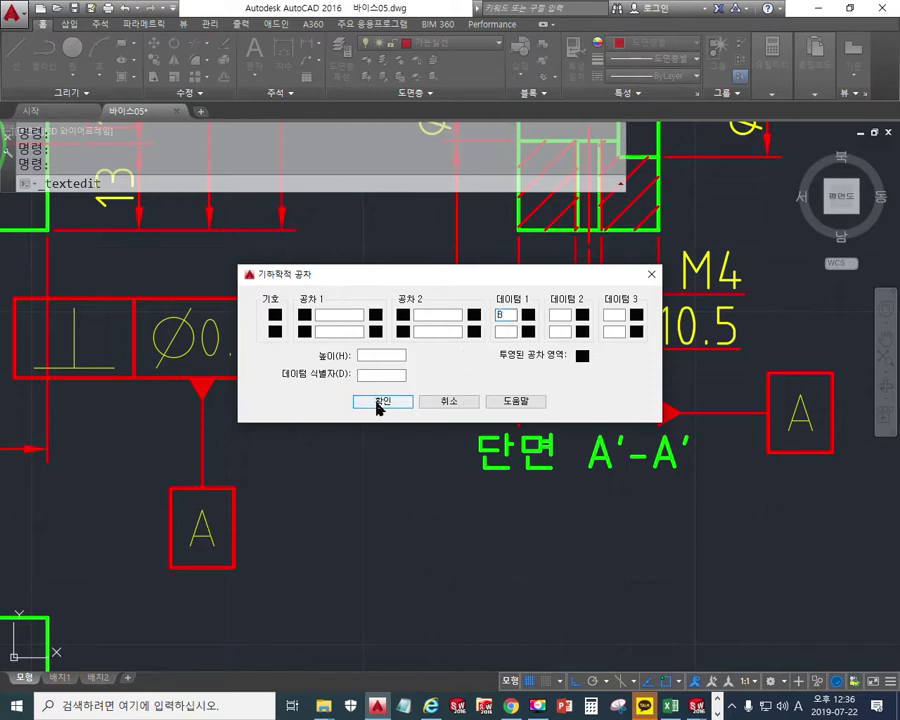
{"action": "left_click", "coordinate": [380, 401]}
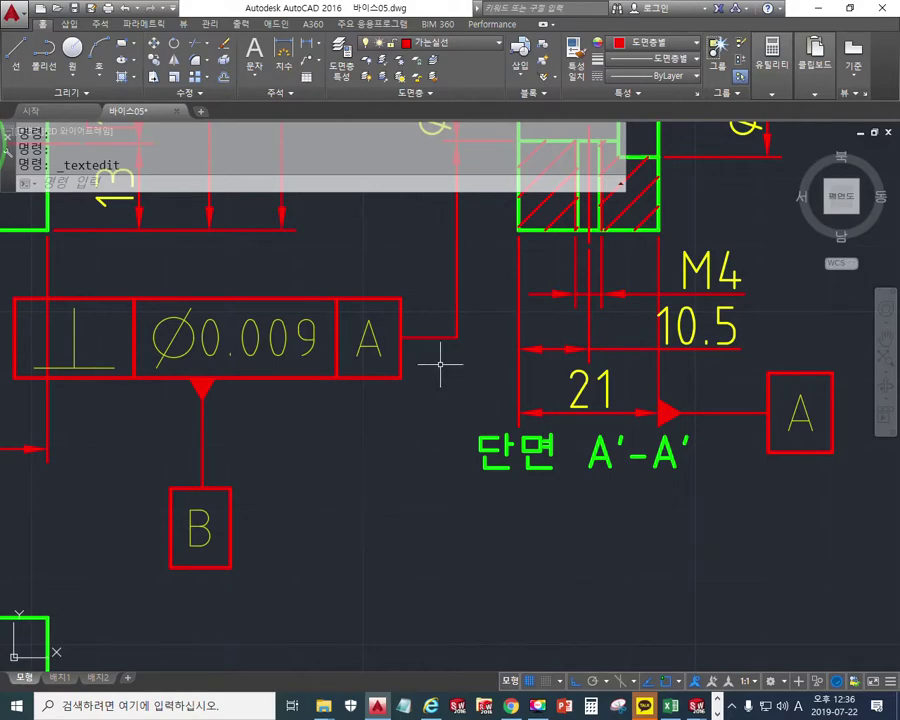
{"action": "scroll", "coordinate": [438, 362], "scroll_direction": "down", "scroll_amount": 5}
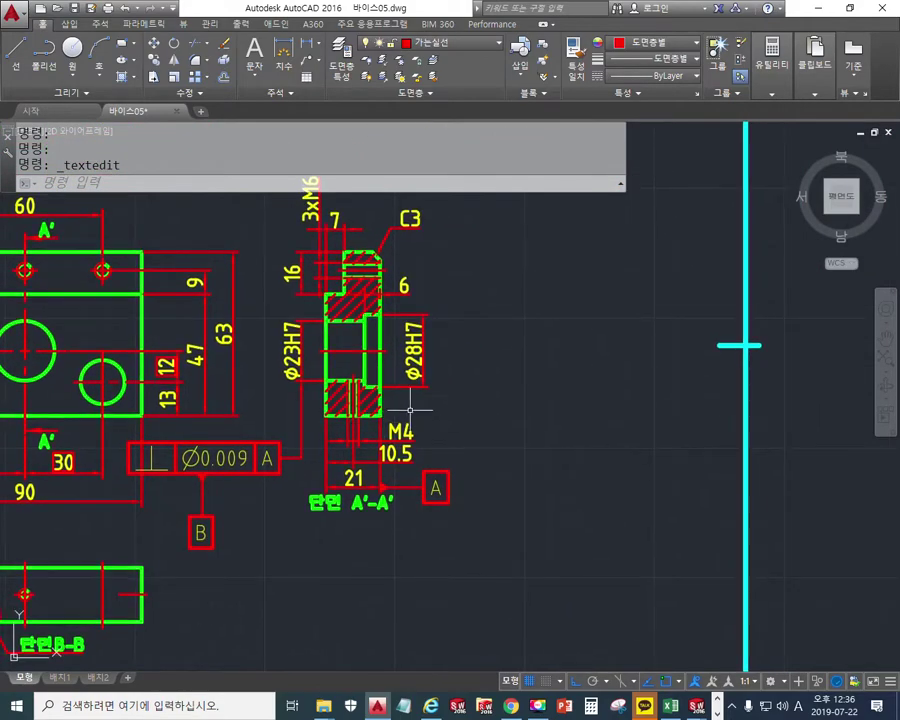
{"action": "middle_click_drag", "start_coordinate": [418, 410], "coordinate": [426, 401]}
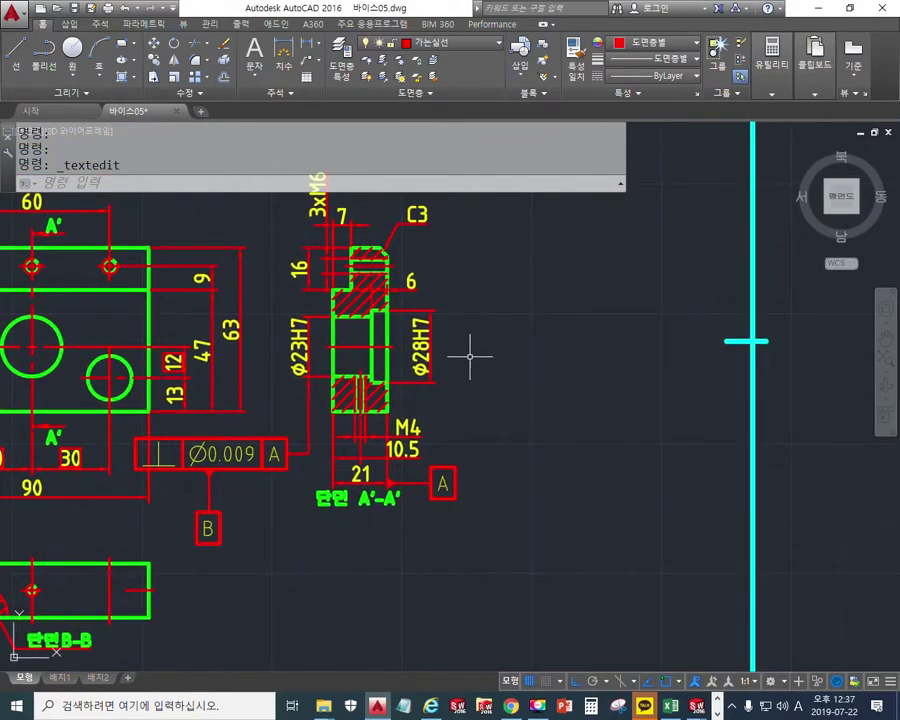
- Sketch a frame and leader above the φ28H7 dimension using the screen pen, and cross out that placement
{"action": "mouse_move", "coordinate": [469, 357]}
{"action": "middle_mouse_down"}
{"action": "mouse_move", "coordinate": [534, 444]}
{"action": "mouse_move", "coordinate": [568, 382]}
{"action": "mouse_move", "coordinate": [540, 368]}
{"action": "mouse_move", "coordinate": [529, 430]}
{"action": "mouse_move", "coordinate": [549, 438]}
{"action": "mouse_move", "coordinate": [545, 429]}
{"action": "middle_mouse_up"}
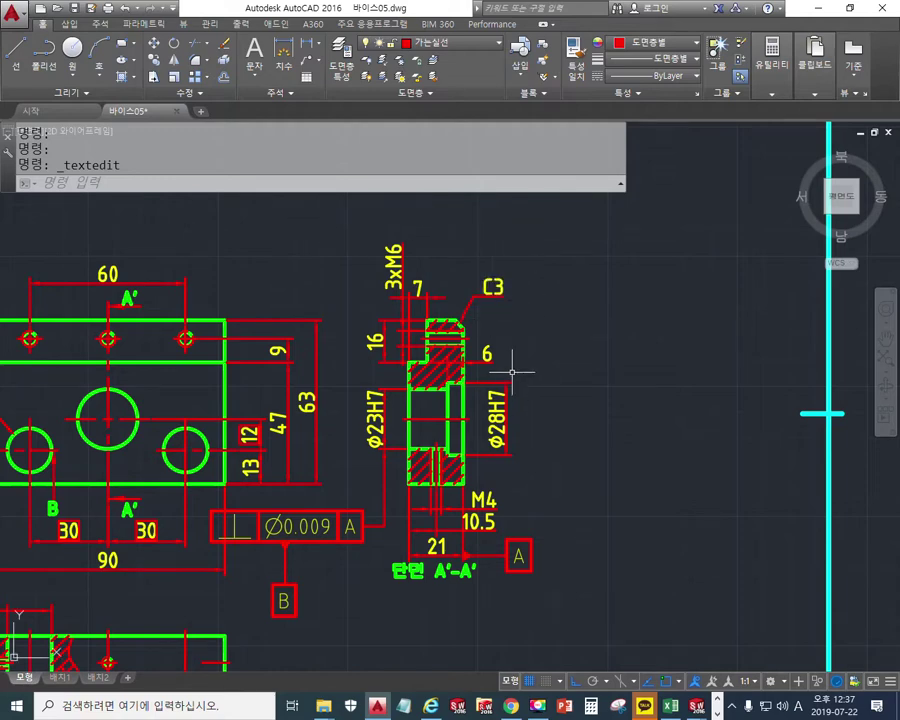
{"action": "middle_click_drag", "start_coordinate": [530, 449], "coordinate": [537, 445]}
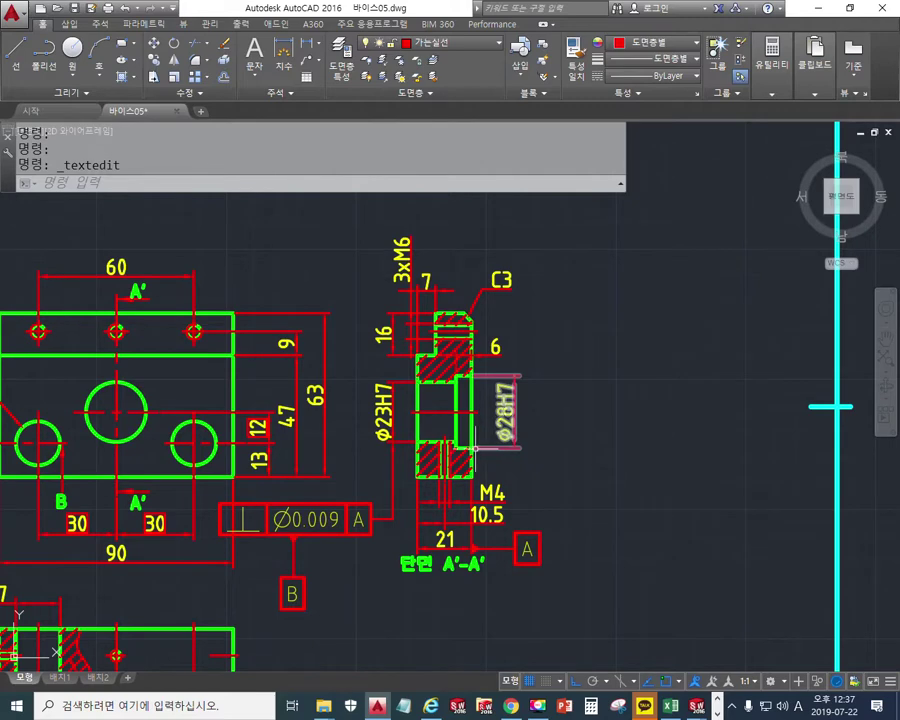
{"action": "scroll", "coordinate": [384, 448], "scroll_direction": "up", "scroll_amount": 2}
{"action": "scroll", "coordinate": [408, 441], "scroll_direction": "down", "scroll_amount": 2}
{"action": "middle_click_drag", "start_coordinate": [408, 441], "coordinate": [430, 441]}
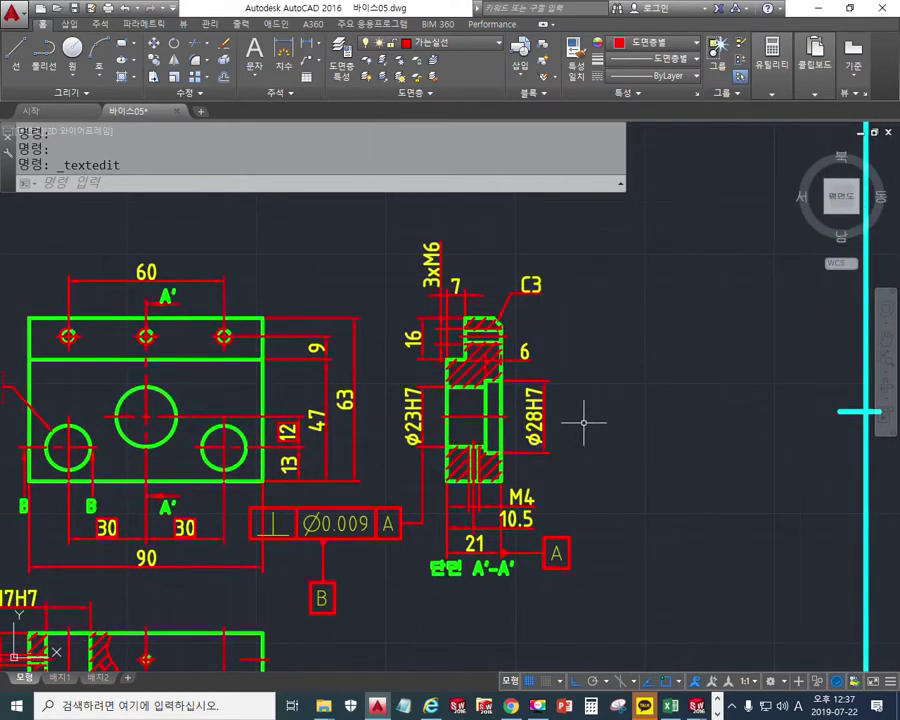
{"action": "key", "text": "F12"}
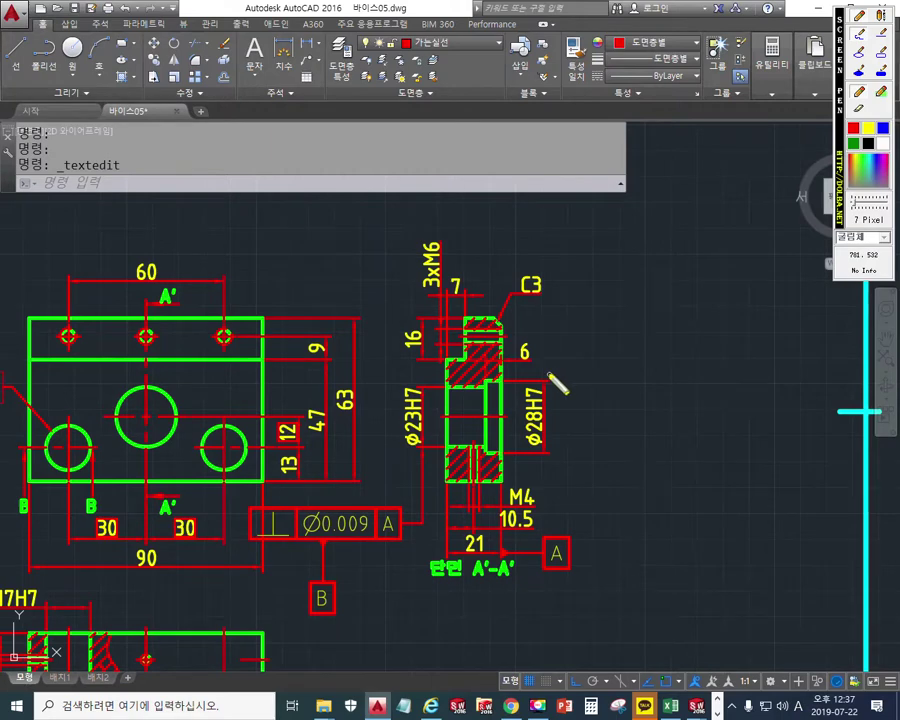
{"action": "mouse_move", "coordinate": [546, 378]}
{"action": "left_mouse_down"}
{"action": "mouse_move", "coordinate": [548, 233]}
{"action": "mouse_move", "coordinate": [506, 211]}
{"action": "mouse_move", "coordinate": [425, 217]}
{"action": "mouse_move", "coordinate": [404, 196]}
{"action": "mouse_move", "coordinate": [505, 215]}
{"action": "left_mouse_up"}
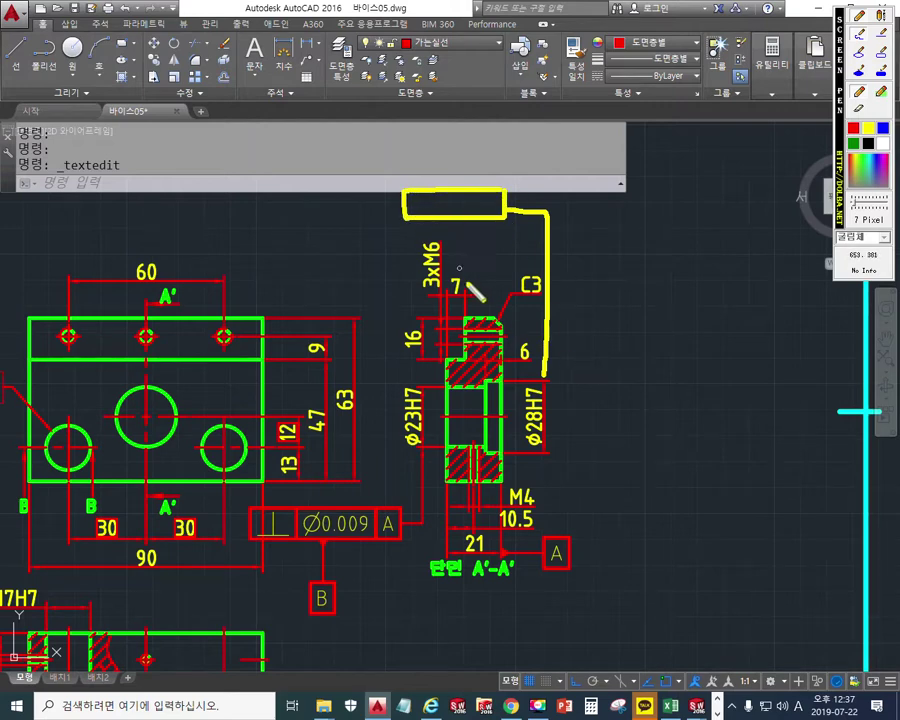
{"action": "left_click_drag", "start_coordinate": [464, 291], "coordinate": [462, 148]}
{"action": "mouse_move", "coordinate": [392, 233]}
{"action": "left_mouse_down"}
{"action": "mouse_move", "coordinate": [448, 229]}
{"action": "mouse_move", "coordinate": [462, 240]}
{"action": "left_mouse_up"}
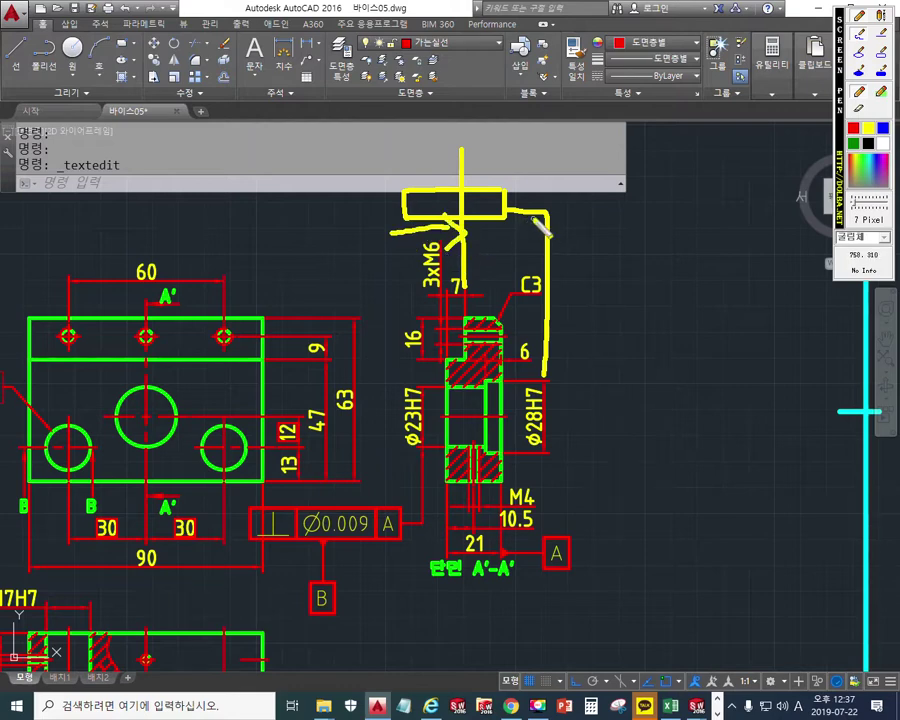
{"action": "left_click_drag", "start_coordinate": [515, 153], "coordinate": [486, 213]}
{"action": "left_click_drag", "start_coordinate": [478, 167], "coordinate": [503, 220]}
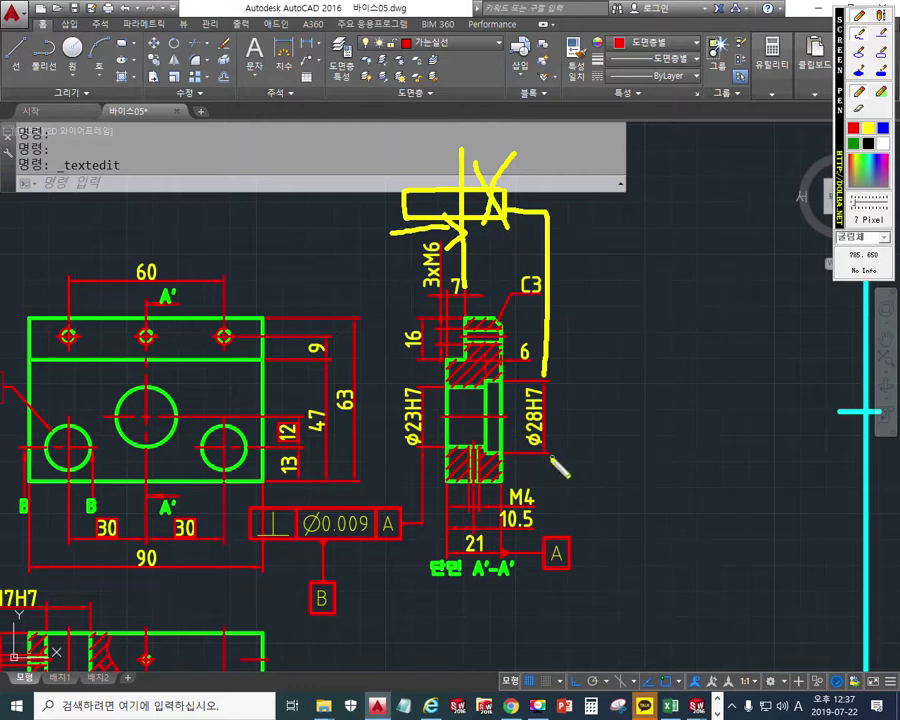
- Sketch an arrow leader running up to the φ28H7 dimension from below datum A, and clear the pen marks
{"action": "mouse_move", "coordinate": [548, 462]}
{"action": "left_mouse_down"}
{"action": "mouse_move", "coordinate": [550, 556]}
{"action": "mouse_move", "coordinate": [480, 600]}
{"action": "left_mouse_up"}
{"action": "left_click_drag", "start_coordinate": [537, 484], "coordinate": [559, 492]}
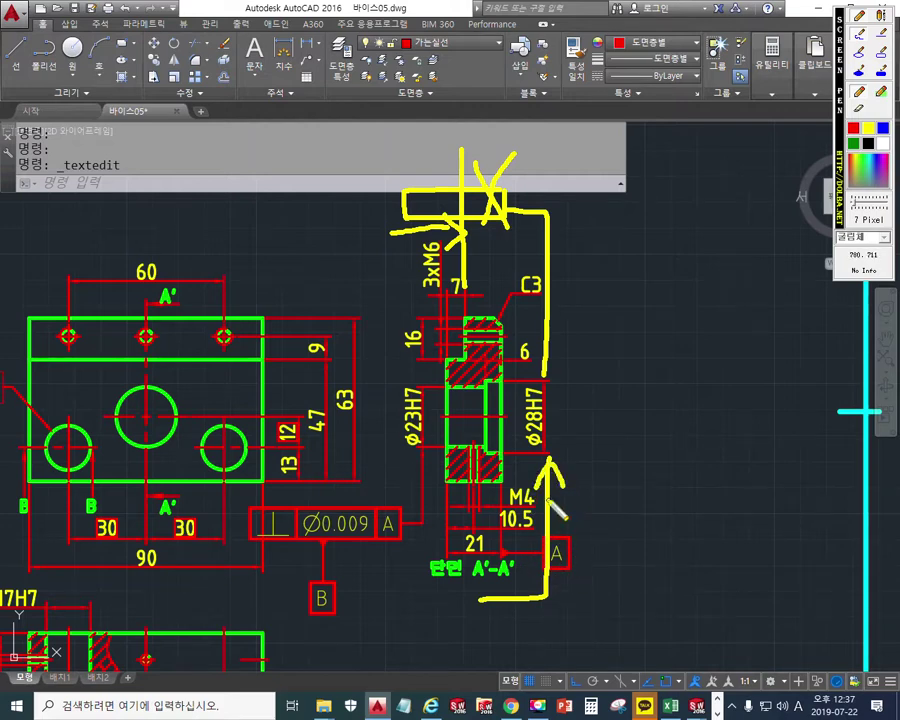
{"action": "key", "text": "Escape"}
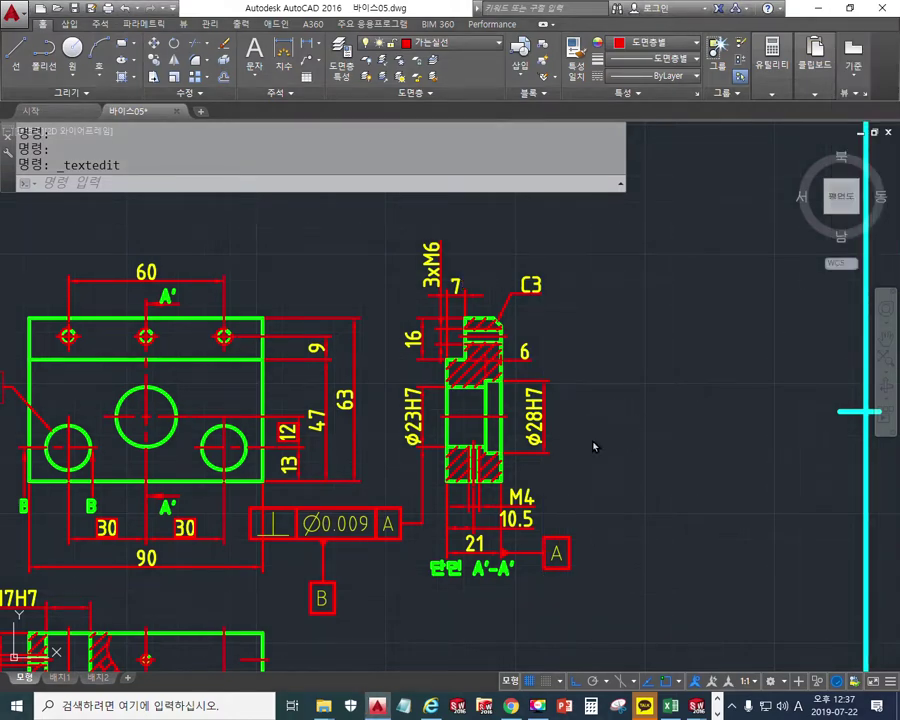
- Sketch the φ28H7 dimension shifted outward with a leader and frame below it using the screen pen, and clear the marks
{"action": "key", "text": "ctrl+F1"}
{"action": "left_click_drag", "start_coordinate": [512, 454], "coordinate": [590, 454]}
{"action": "mouse_move", "coordinate": [507, 378]}
{"action": "left_mouse_down"}
{"action": "mouse_move", "coordinate": [587, 378]}
{"action": "mouse_move", "coordinate": [583, 363]}
{"action": "mouse_move", "coordinate": [586, 478]}
{"action": "left_mouse_up"}
{"action": "left_click_drag", "start_coordinate": [573, 366], "coordinate": [588, 366]}
{"action": "mouse_move", "coordinate": [573, 468]}
{"action": "left_mouse_down"}
{"action": "mouse_move", "coordinate": [588, 468]}
{"action": "mouse_move", "coordinate": [585, 598]}
{"action": "mouse_move", "coordinate": [440, 613]}
{"action": "mouse_move", "coordinate": [546, 593]}
{"action": "left_mouse_up"}
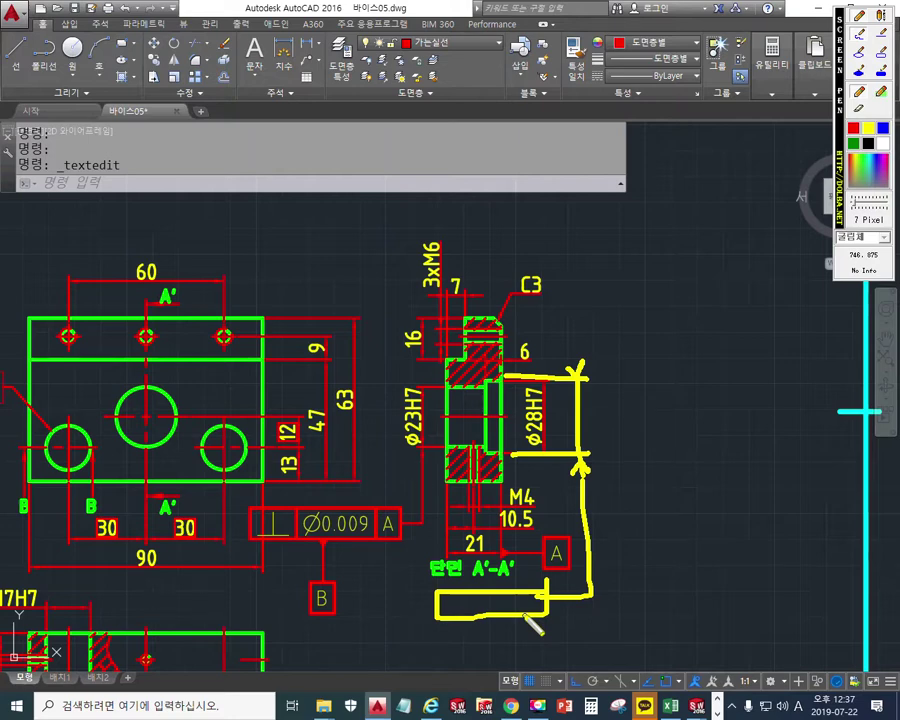
{"action": "right_click", "coordinate": [604, 568]}
- Stretch the datum A box and its leader line horizontally so the box sits closer to the datum triangle
{"action": "middle_click_drag", "start_coordinate": [596, 530], "coordinate": [566, 446]}
{"action": "scroll", "coordinate": [545, 445], "scroll_direction": "up", "scroll_amount": 3}
{"action": "scroll", "coordinate": [535, 433], "scroll_direction": "up", "scroll_amount": 4}
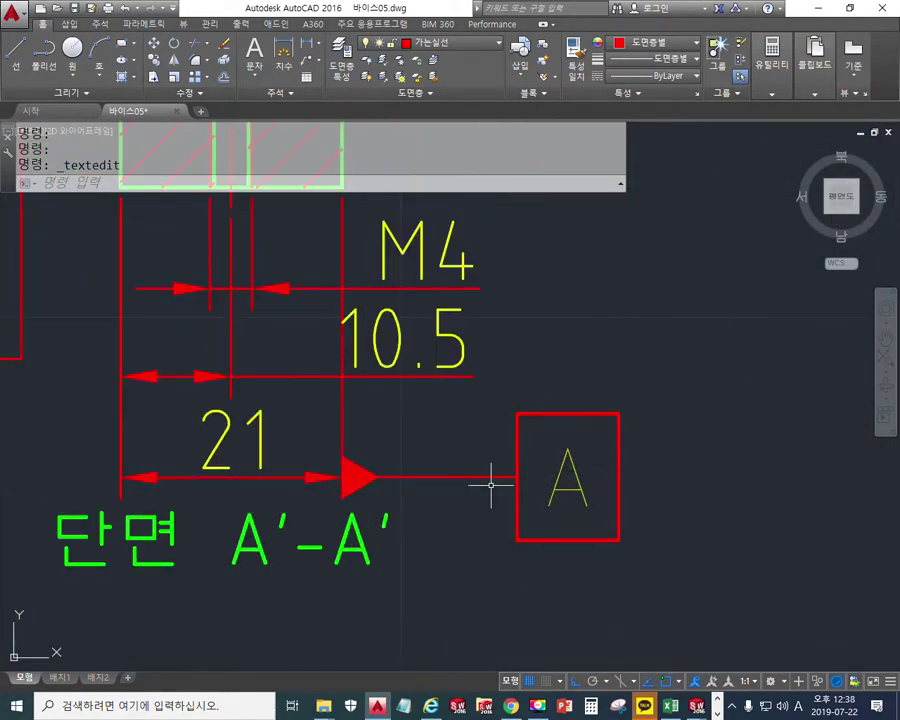
{"action": "type", "text": "s"}
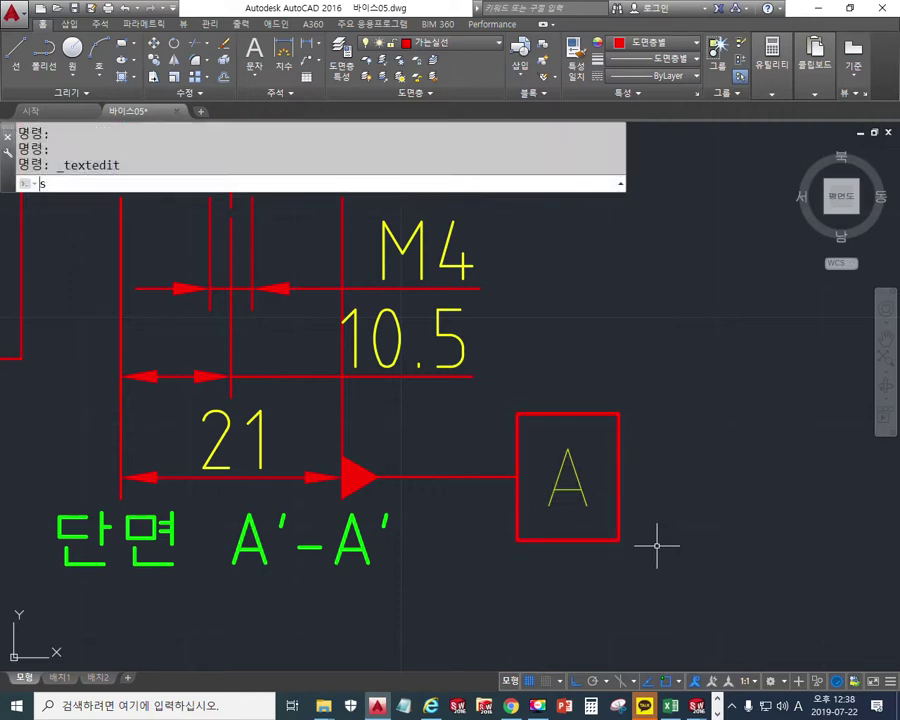
{"action": "key", "text": "Return"}
{"action": "left_click", "coordinate": [698, 586]}
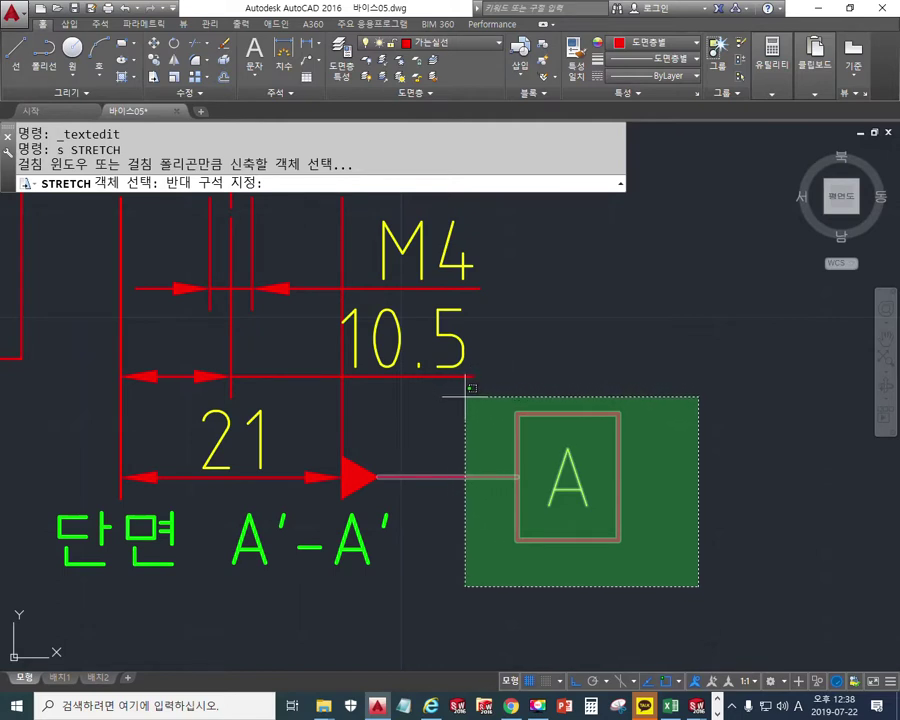
{"action": "left_click", "coordinate": [472, 399]}
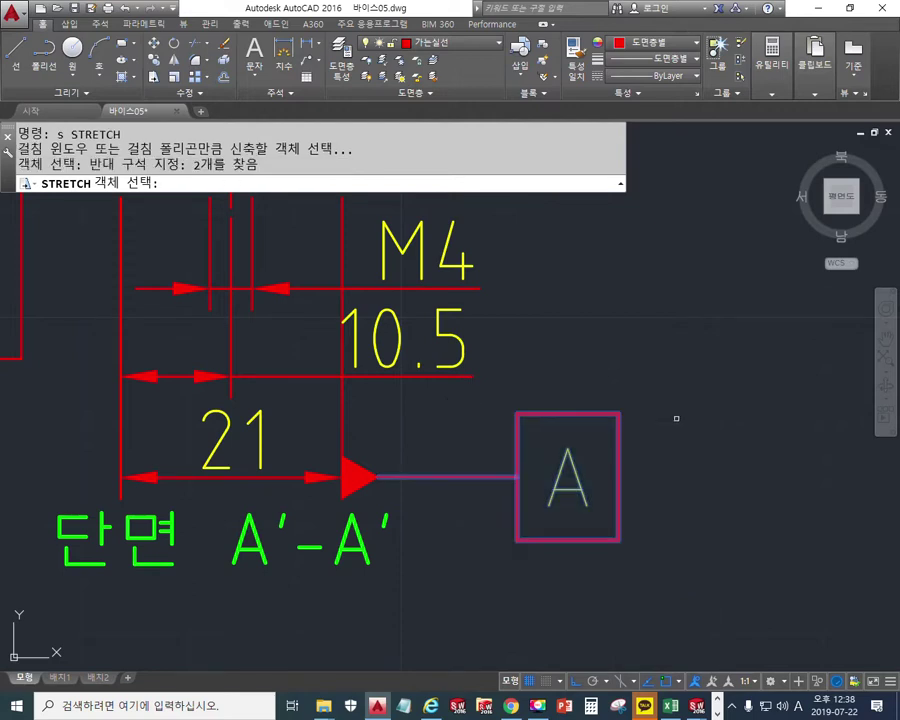
{"action": "key", "text": "Return"}
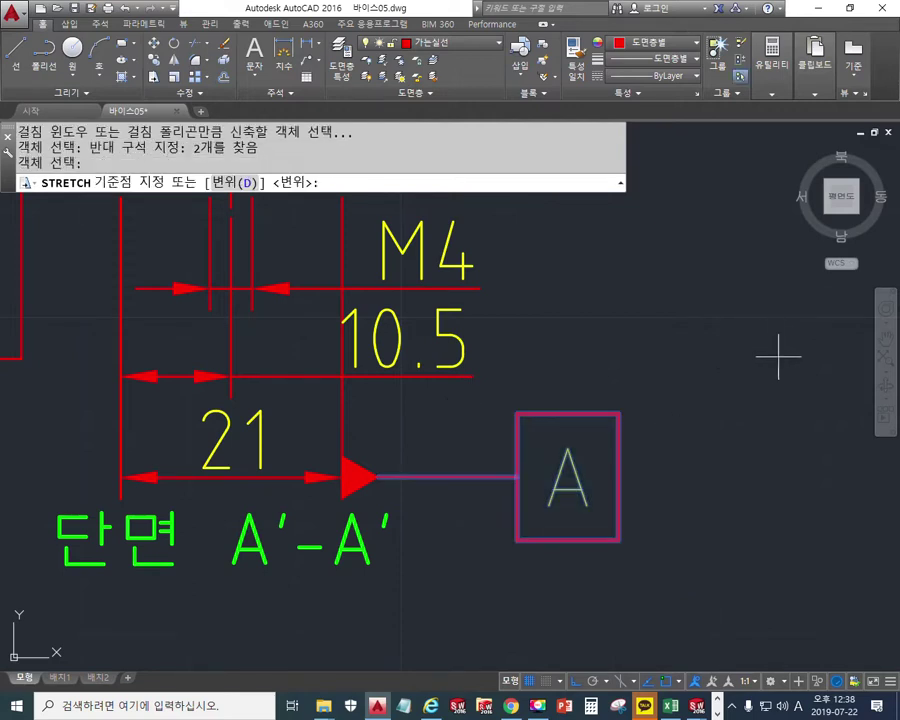
{"action": "left_click", "coordinate": [773, 356]}
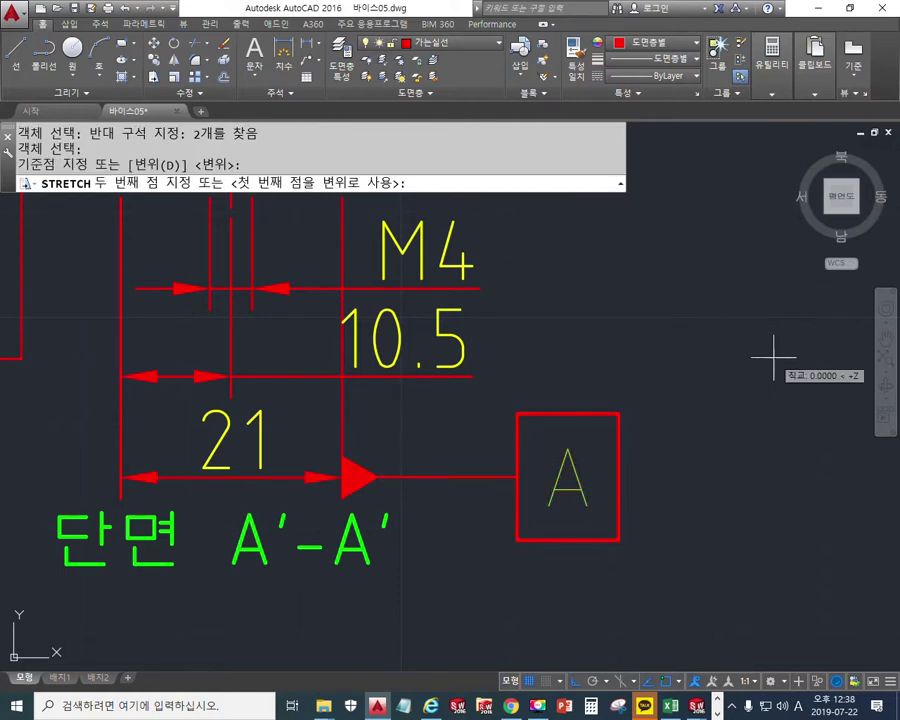
{"action": "left_click", "coordinate": [686, 356]}
- Stretch the φ28H7 dimension horizontally away from the section view by about 9 mm
{"action": "middle_click_drag", "start_coordinate": [673, 428], "coordinate": [618, 446]}
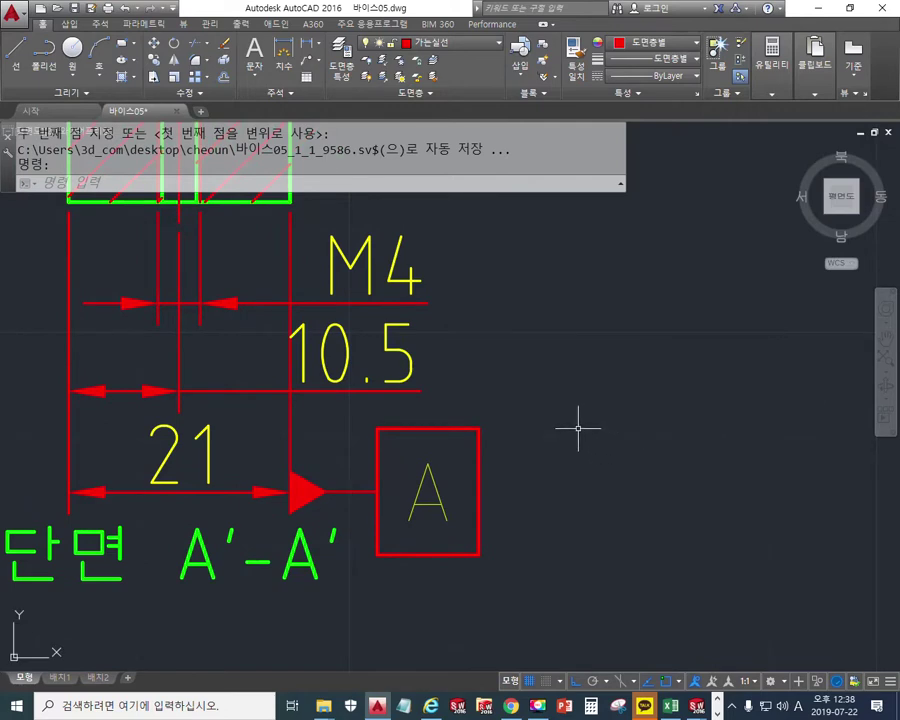
{"action": "middle_click_drag", "start_coordinate": [584, 424], "coordinate": [547, 431]}
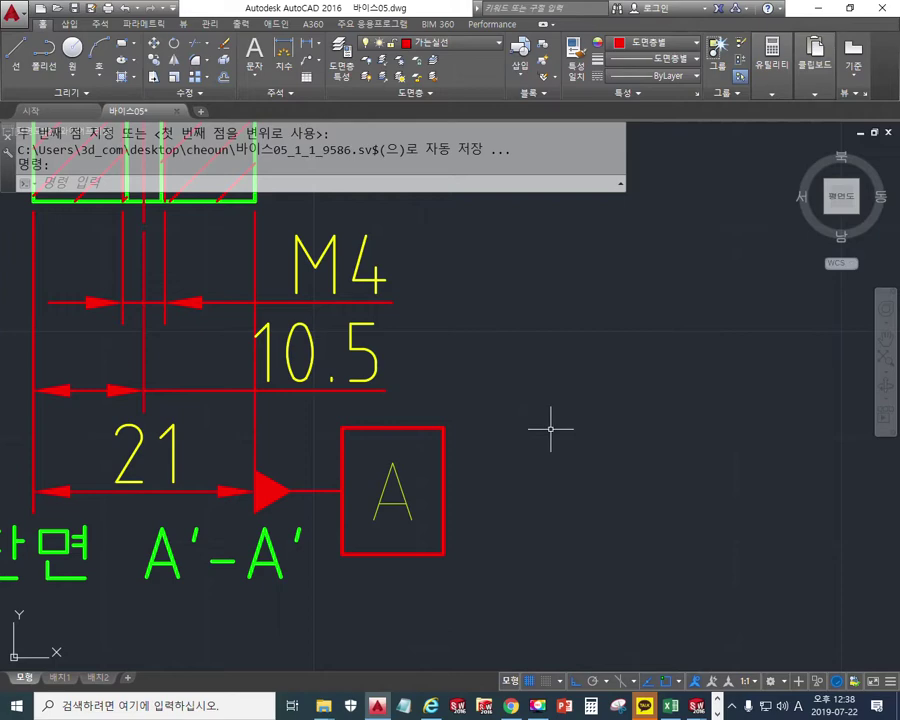
{"action": "scroll", "coordinate": [550, 428], "scroll_direction": "down", "scroll_amount": 4}
{"action": "mouse_move", "coordinate": [626, 434]}
{"action": "middle_mouse_down"}
{"action": "mouse_move", "coordinate": [585, 490]}
{"action": "mouse_move", "coordinate": [557, 432]}
{"action": "middle_mouse_up"}
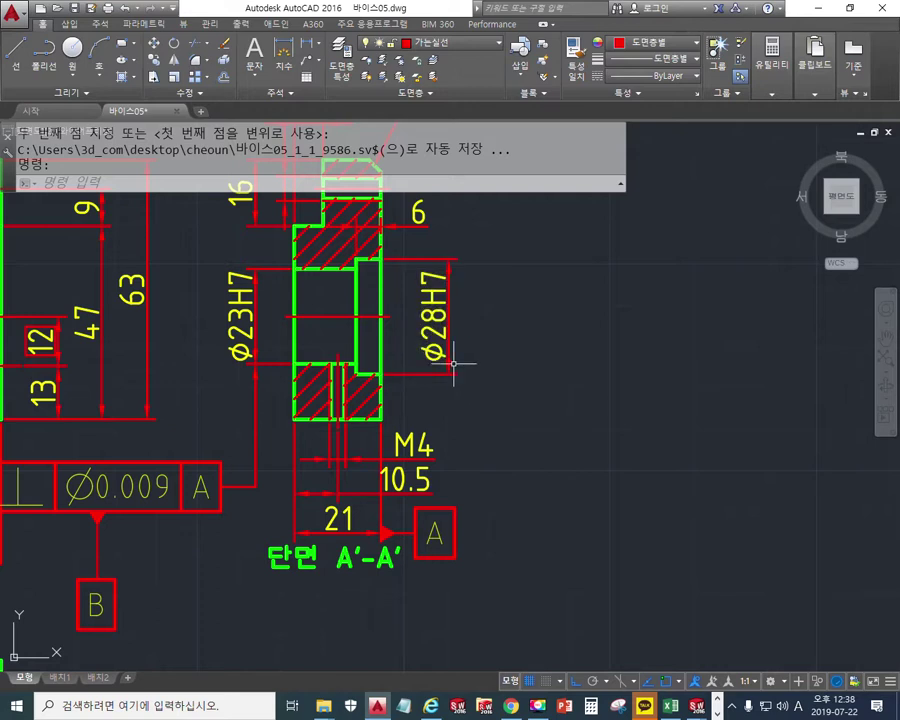
{"action": "type", "text": "s"}
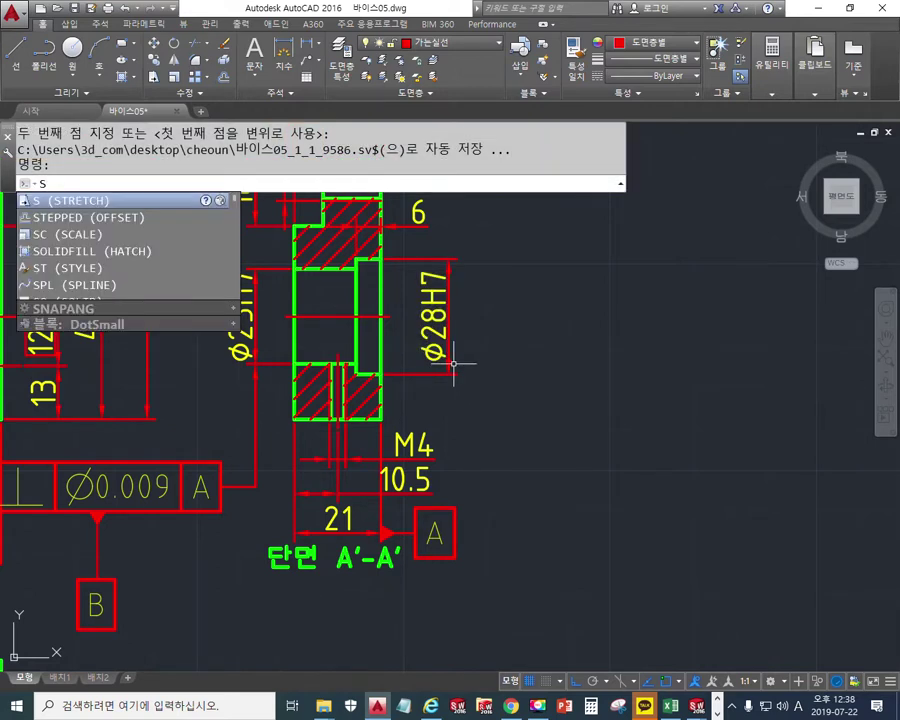
{"action": "key", "text": "Return"}
{"action": "left_click", "coordinate": [495, 403]}
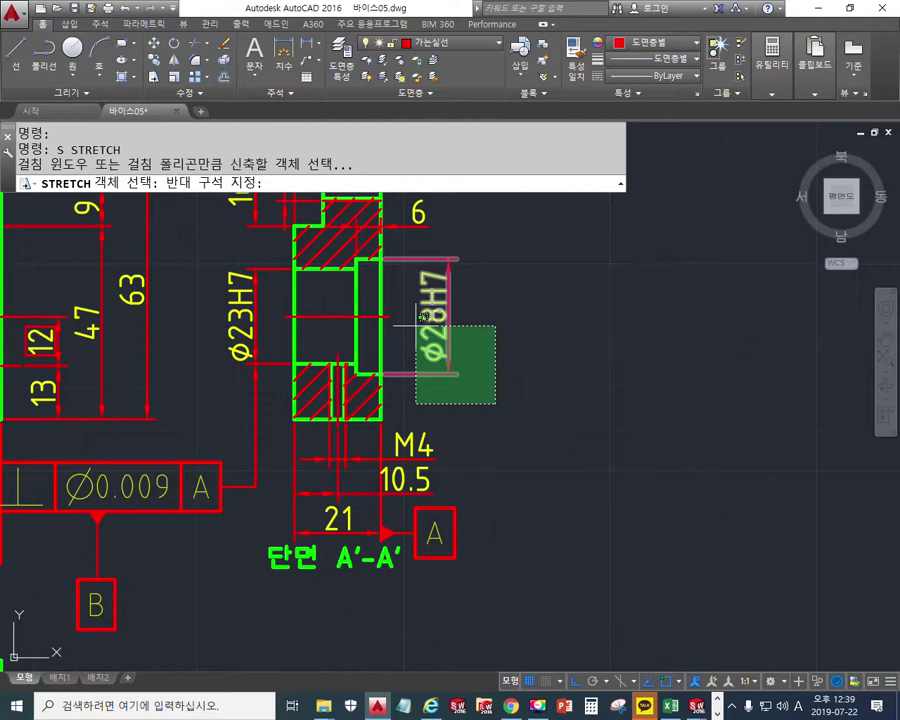
{"action": "left_click", "coordinate": [416, 326]}
{"action": "key", "text": "Return"}
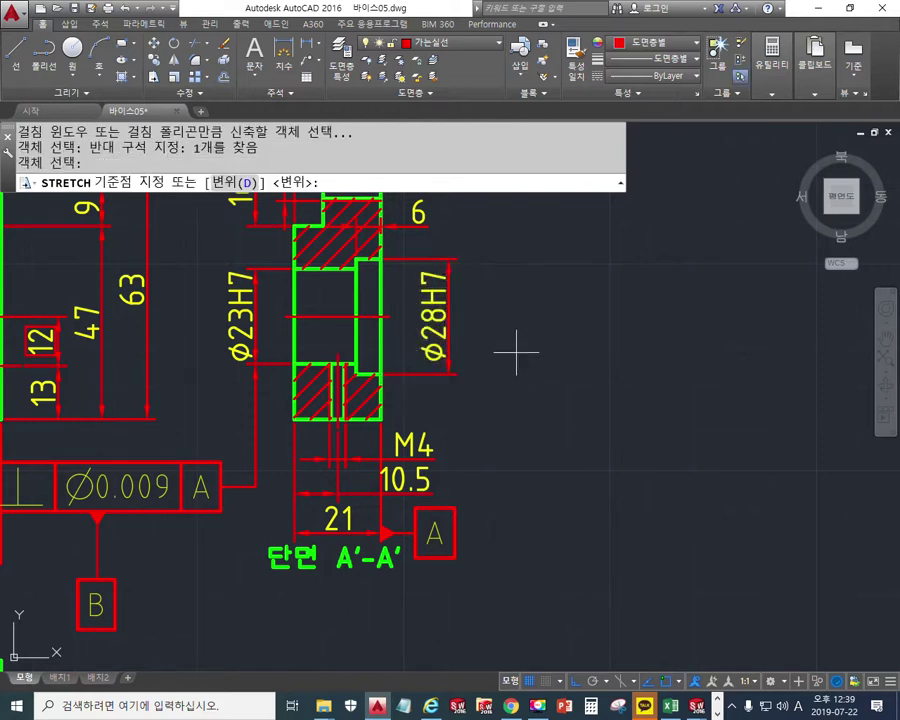
{"action": "left_click", "coordinate": [517, 352]}
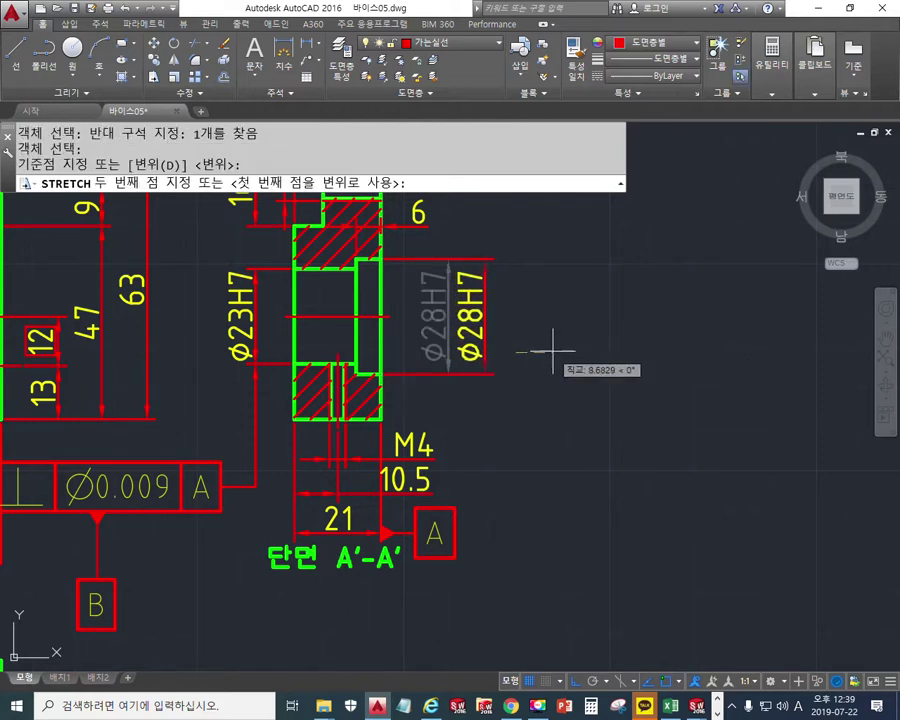
{"action": "left_click", "coordinate": [549, 352]}
- Sketch a frame below section A'-A' with an arrow leader to the relocated φ28H7 dimension using the screen pen, and clear the marks
{"action": "middle_click_drag", "start_coordinate": [546, 424], "coordinate": [601, 378]}
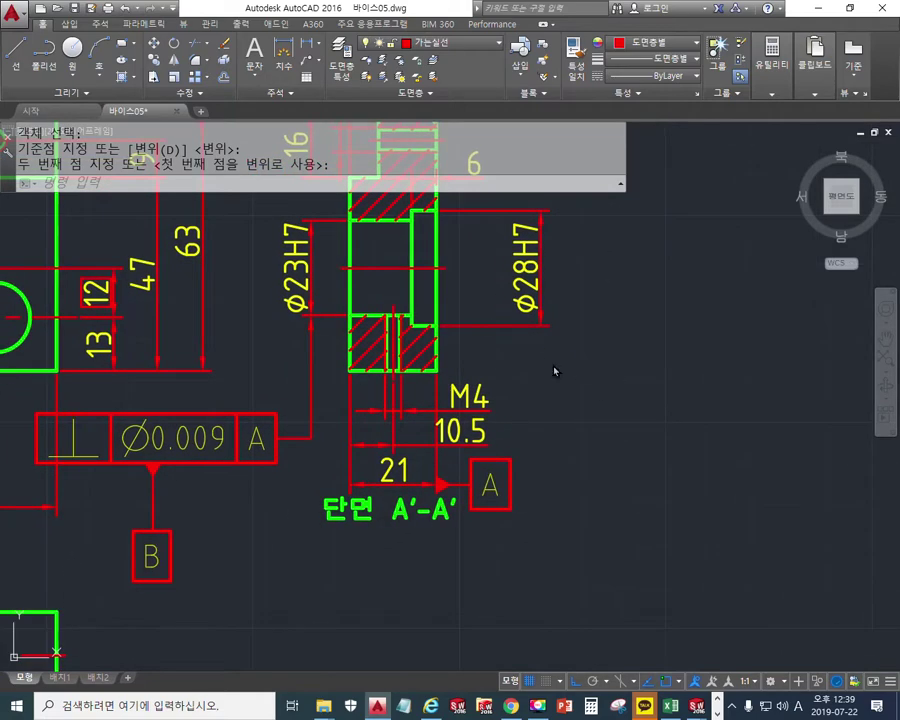
{"action": "mouse_move", "coordinate": [541, 327]}
{"action": "left_mouse_down"}
{"action": "mouse_move", "coordinate": [522, 554]}
{"action": "mouse_move", "coordinate": [461, 552]}
{"action": "left_mouse_up"}
{"action": "mouse_move", "coordinate": [531, 350]}
{"action": "left_mouse_down"}
{"action": "mouse_move", "coordinate": [552, 341]}
{"action": "mouse_move", "coordinate": [561, 367]}
{"action": "left_mouse_up"}
{"action": "mouse_move", "coordinate": [456, 539]}
{"action": "left_mouse_down"}
{"action": "mouse_move", "coordinate": [340, 577]}
{"action": "mouse_move", "coordinate": [277, 538]}
{"action": "mouse_move", "coordinate": [457, 537]}
{"action": "mouse_move", "coordinate": [463, 576]}
{"action": "left_mouse_up"}
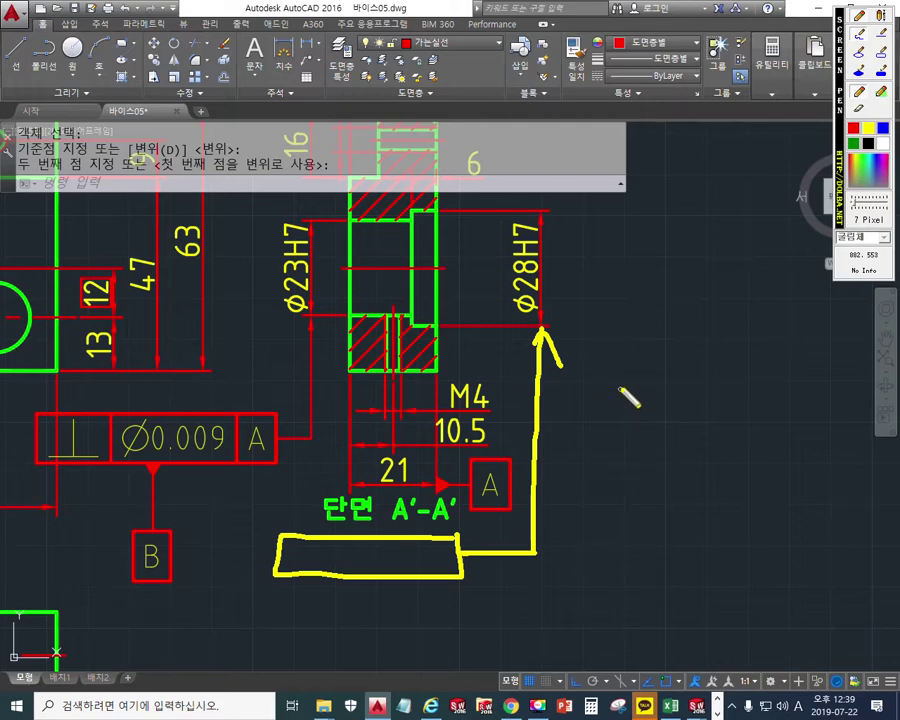
{"action": "key", "text": "Escape"}
- Circle the concentricity frame φ0.009 D under the reference section C-C, cross out the placement beside it, and clear the pen marks
{"action": "scroll", "coordinate": [600, 372], "scroll_direction": "down", "scroll_amount": 5}
{"action": "mouse_move", "coordinate": [593, 372]}
{"action": "middle_mouse_down"}
{"action": "mouse_move", "coordinate": [443, 517]}
{"action": "mouse_move", "coordinate": [496, 362]}
{"action": "mouse_move", "coordinate": [593, 287]}
{"action": "mouse_move", "coordinate": [565, 360]}
{"action": "middle_mouse_up"}
{"action": "scroll", "coordinate": [565, 360], "scroll_direction": "up", "scroll_amount": 6}
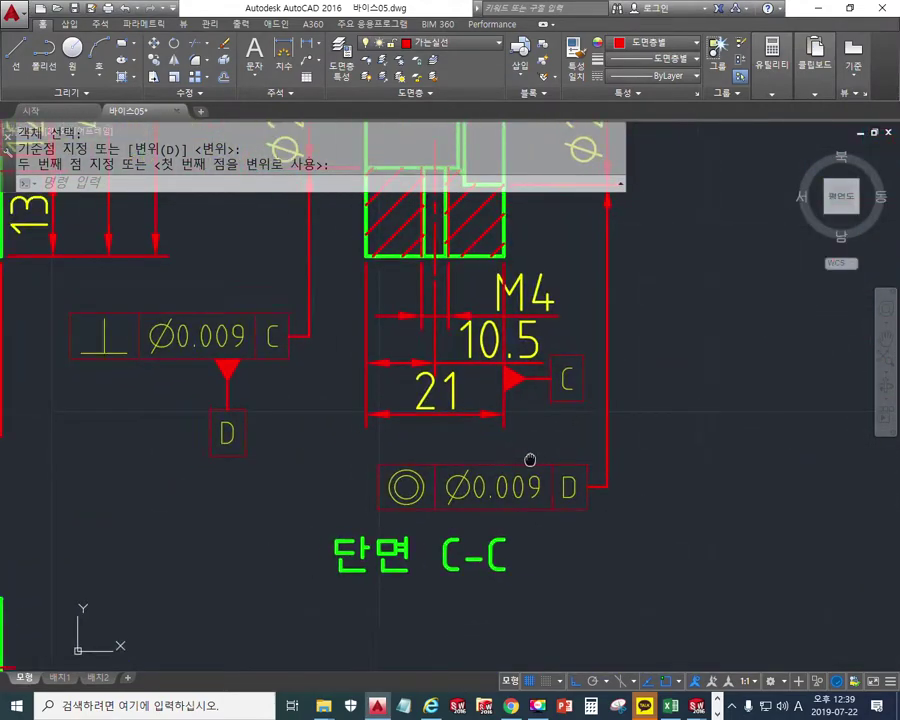
{"action": "scroll", "coordinate": [520, 447], "scroll_direction": "down", "scroll_amount": 2}
{"action": "middle_click_drag", "start_coordinate": [520, 447], "coordinate": [558, 529]}
{"action": "key", "text": "ctrl+F1"}
{"action": "mouse_move", "coordinate": [607, 573]}
{"action": "left_mouse_down"}
{"action": "mouse_move", "coordinate": [480, 588]}
{"action": "mouse_move", "coordinate": [627, 573]}
{"action": "mouse_move", "coordinate": [616, 598]}
{"action": "left_mouse_up"}
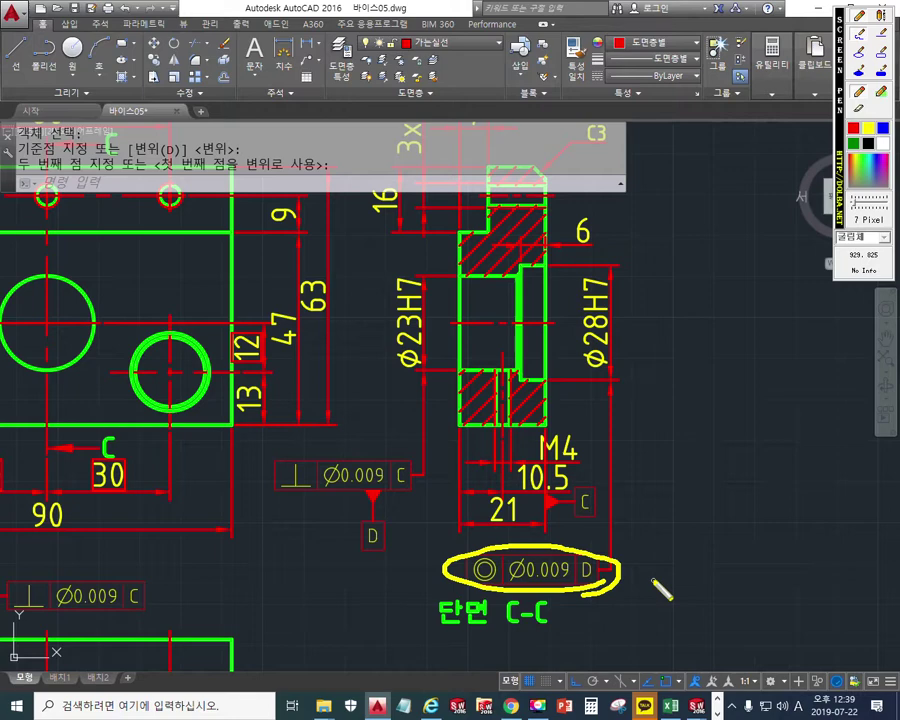
{"action": "mouse_move", "coordinate": [666, 542]}
{"action": "left_mouse_down"}
{"action": "mouse_move", "coordinate": [820, 576]}
{"action": "mouse_move", "coordinate": [836, 526]}
{"action": "mouse_move", "coordinate": [787, 598]}
{"action": "left_mouse_up"}
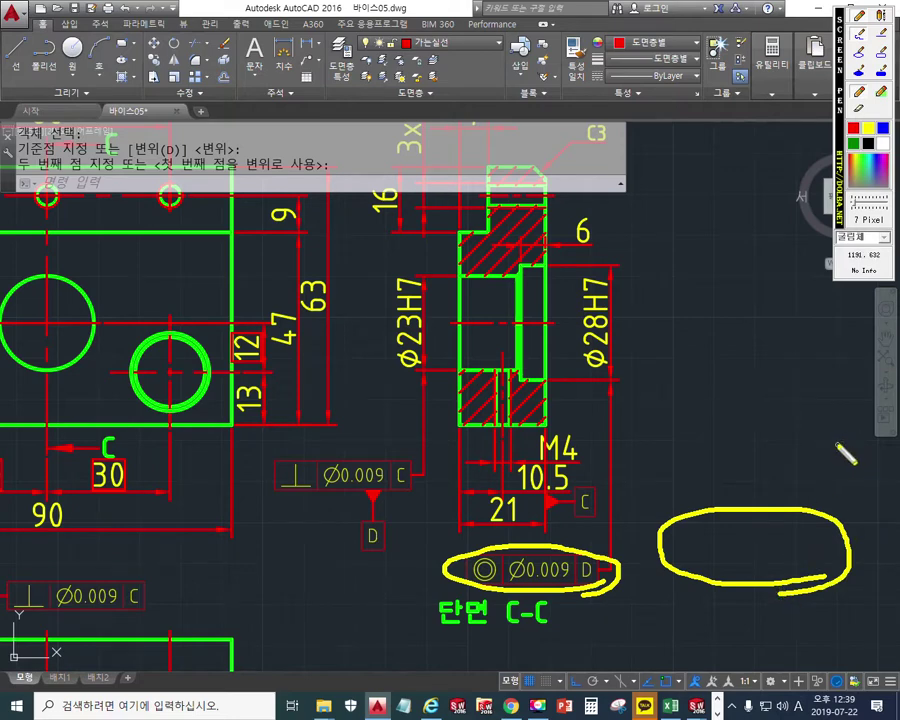
{"action": "left_click_drag", "start_coordinate": [836, 450], "coordinate": [755, 615]}
{"action": "left_click_drag", "start_coordinate": [722, 455], "coordinate": [802, 614]}
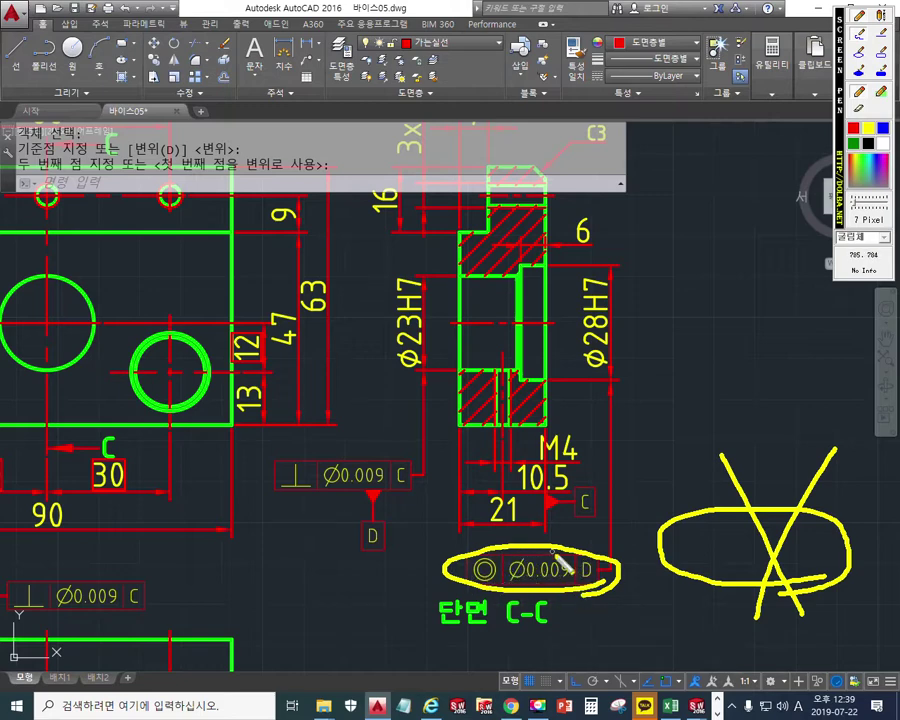
{"action": "key", "text": "Escape"}
- Draw a quick leader from the lower end of the φ28H7 dimension, running about 60 mm down and about 10 mm inward below section A'-A'
{"action": "scroll", "coordinate": [460, 408], "scroll_direction": "down", "scroll_amount": 5}
{"action": "middle_click_drag", "start_coordinate": [348, 595], "coordinate": [321, 539]}
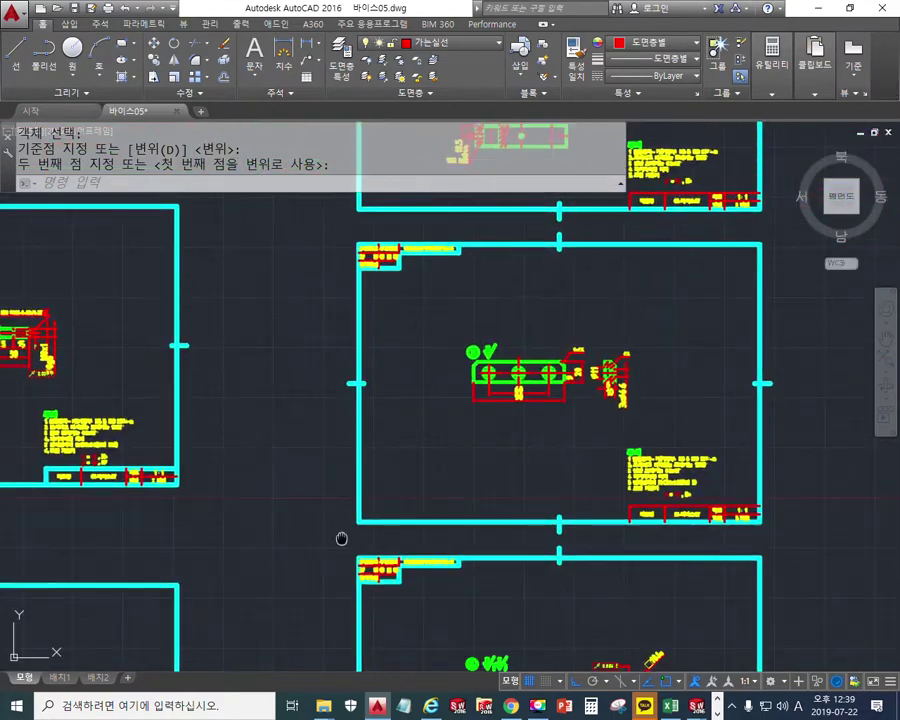
{"action": "scroll", "coordinate": [565, 432], "scroll_direction": "up", "scroll_amount": 10}
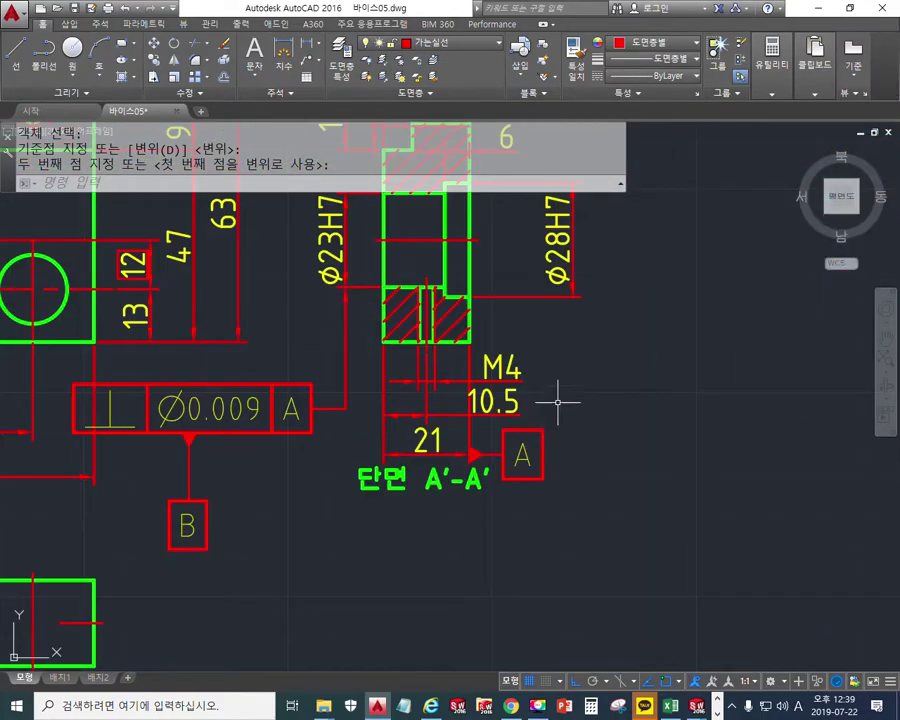
{"action": "type", "text": "ql"}
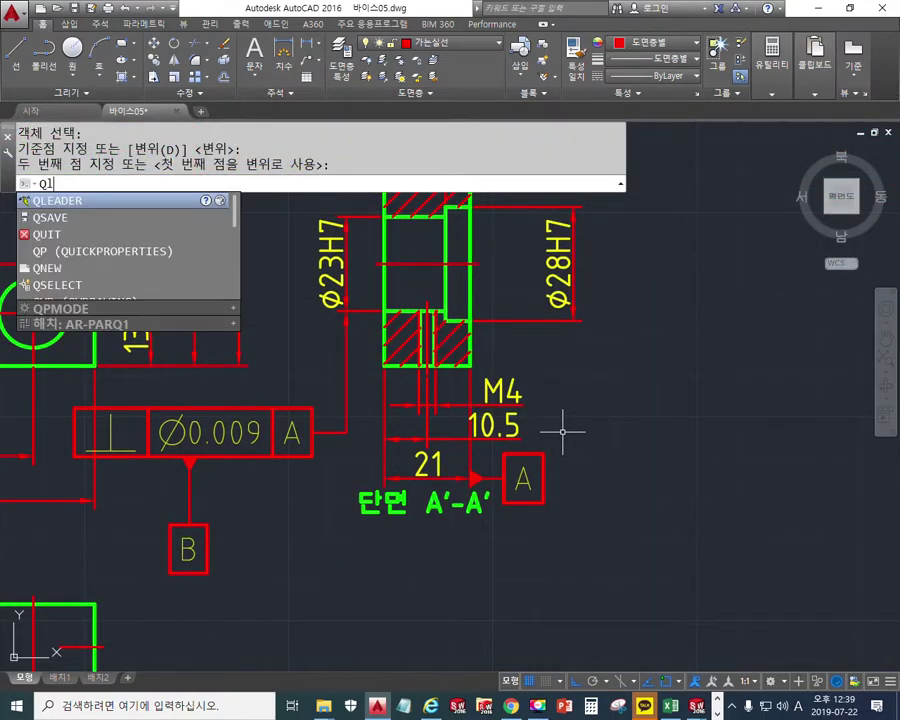
{"action": "key", "text": "Return"}
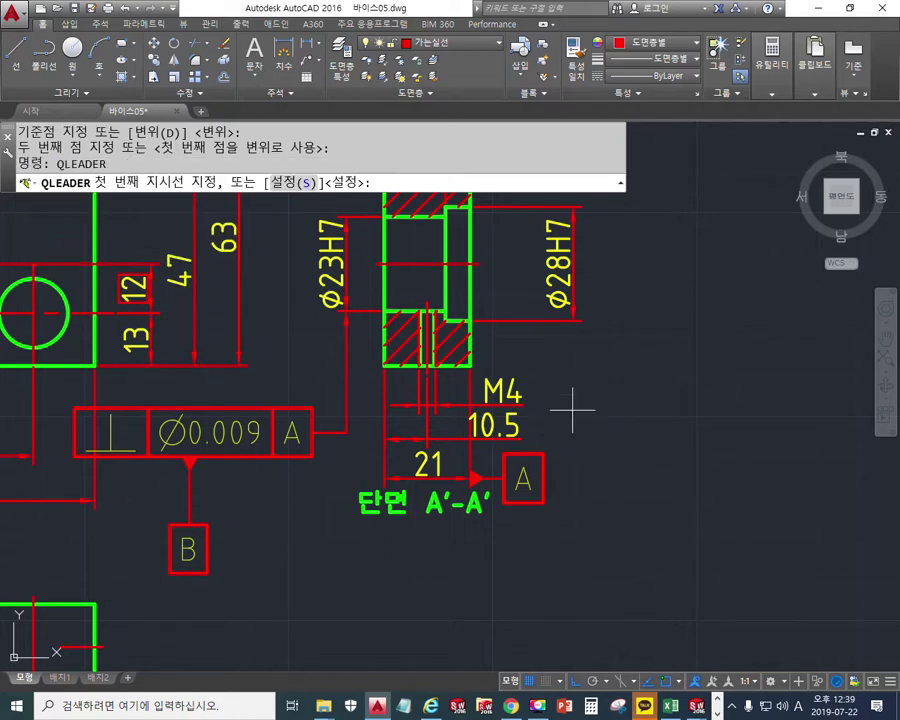
{"action": "left_click", "coordinate": [573, 321]}
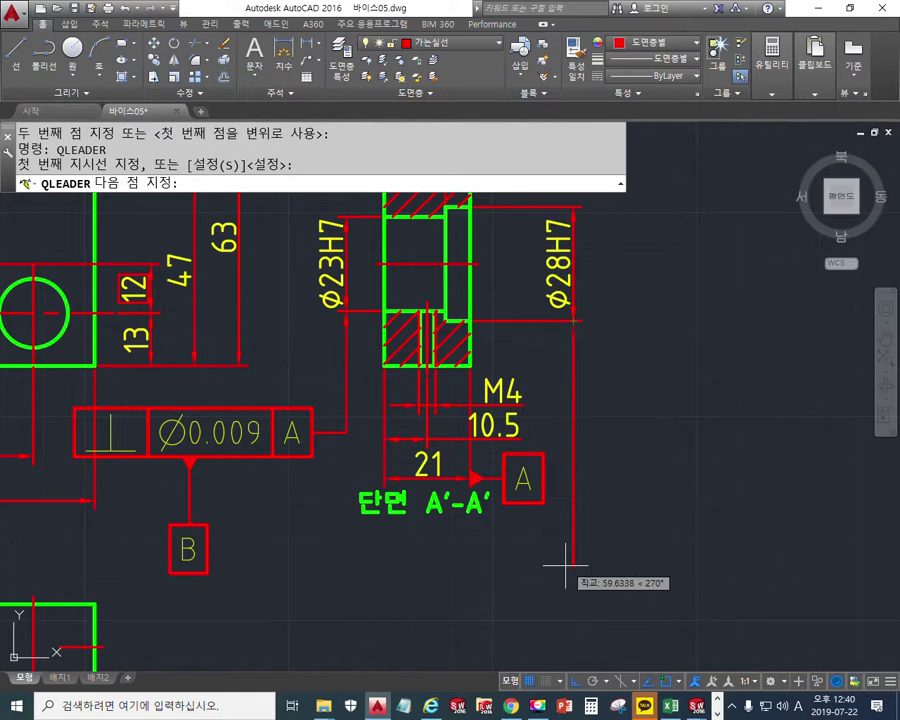
{"action": "left_click", "coordinate": [573, 565]}
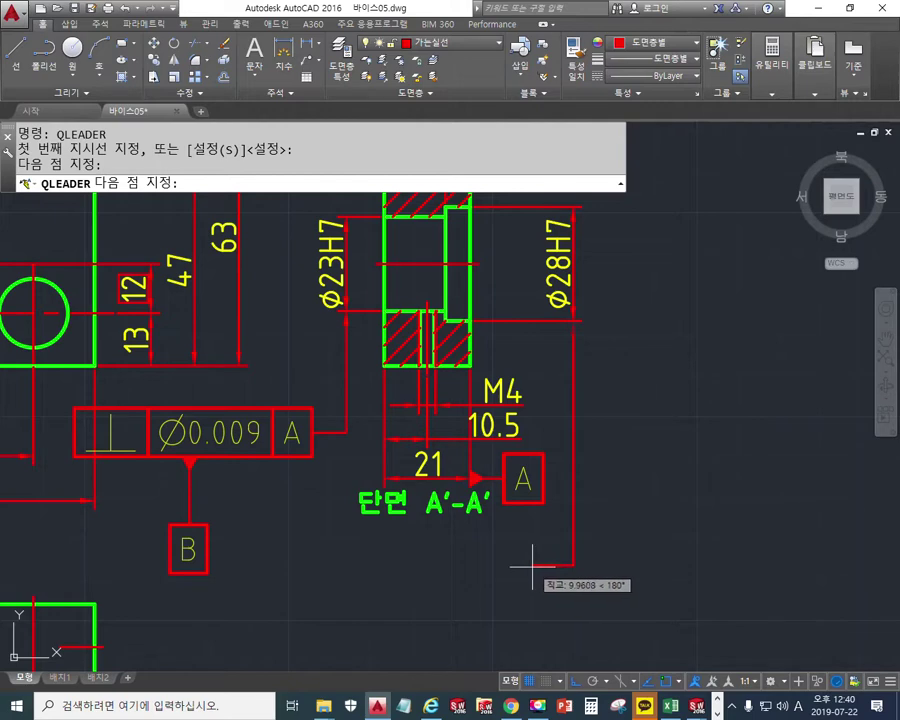
{"action": "left_click", "coordinate": [532, 566]}
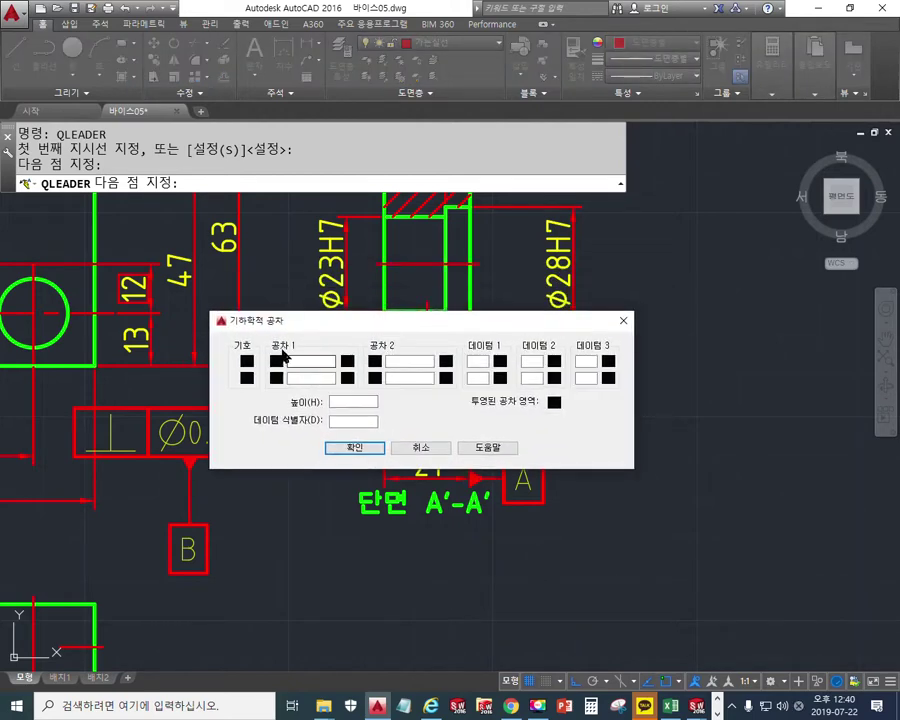
- Attach a concentricity tolerance frame with value φ0.009 and datum B to the φ28H7 leader
{"action": "left_click", "coordinate": [247, 361]}
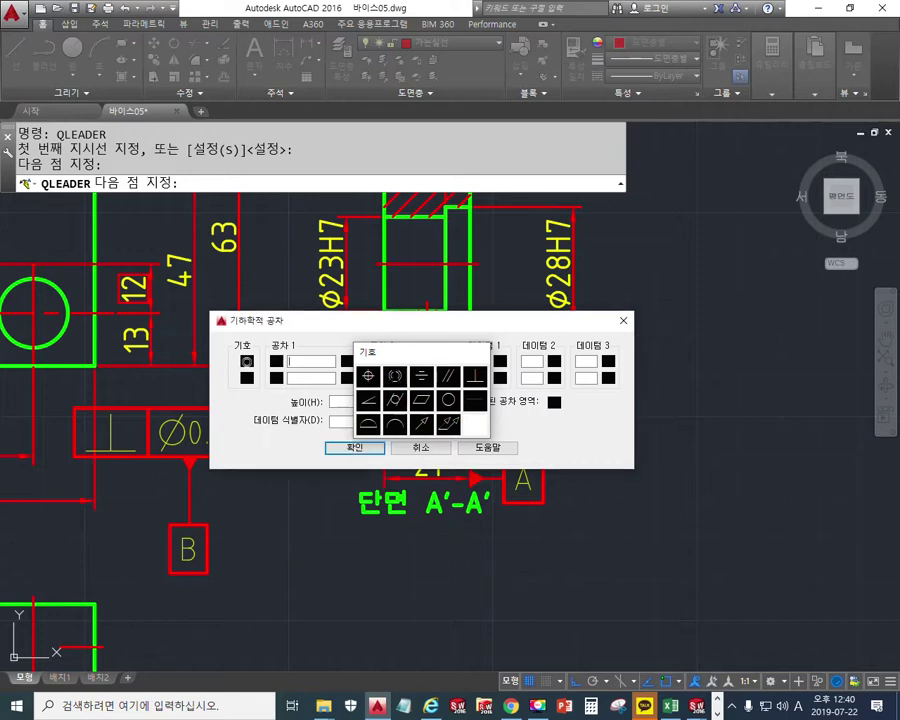
{"action": "left_click", "coordinate": [395, 375]}
{"action": "left_click", "coordinate": [277, 362]}
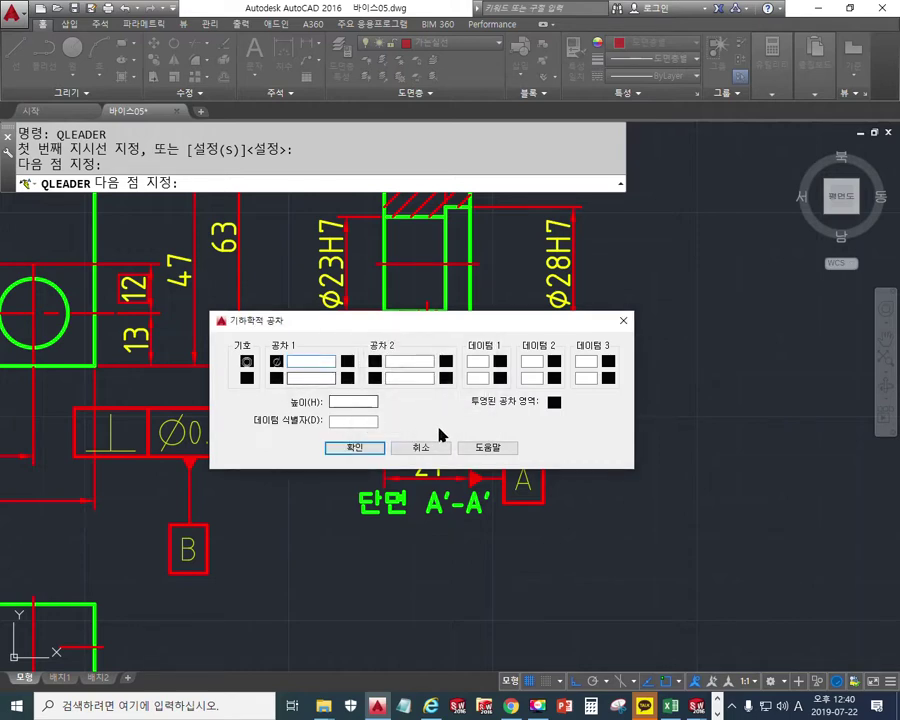
{"action": "left_click", "coordinate": [320, 360]}
{"action": "type", "text": "0.009"}
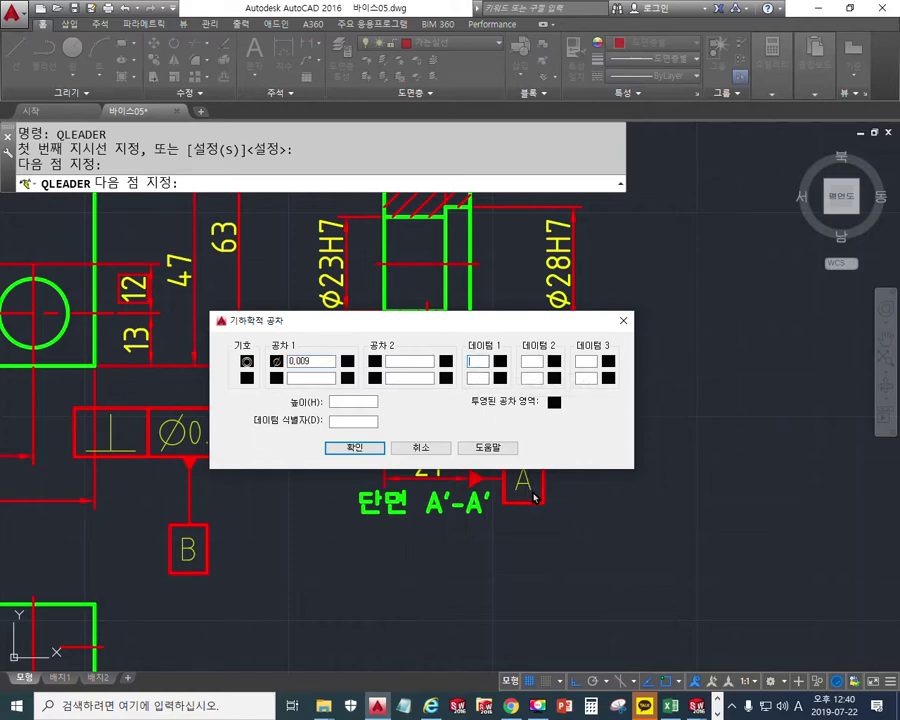
{"action": "left_click", "coordinate": [368, 448]}
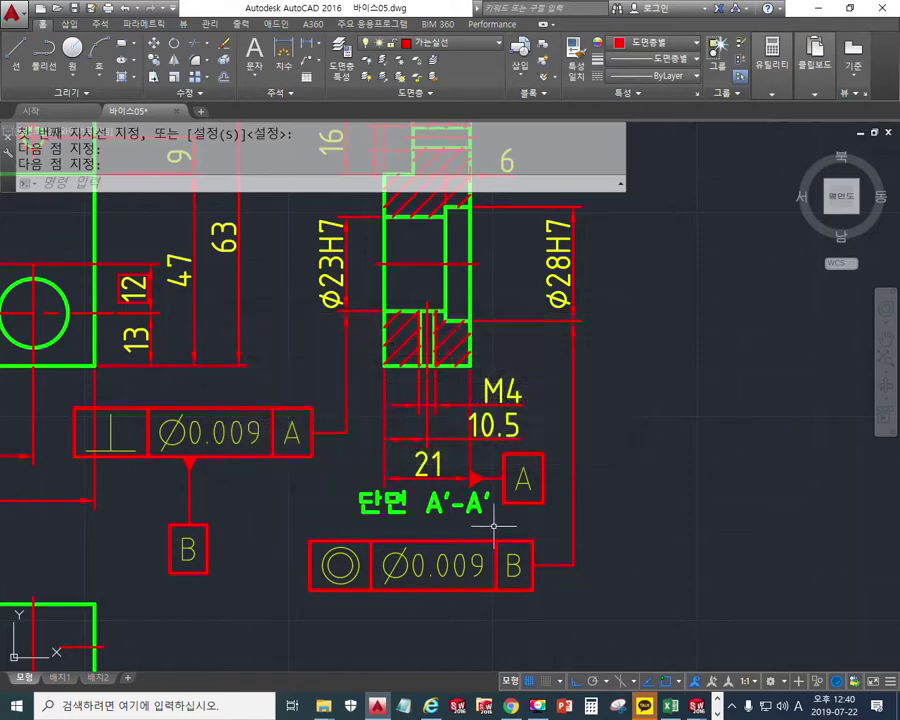
{"action": "middle_click_drag", "start_coordinate": [606, 541], "coordinate": [608, 534]}
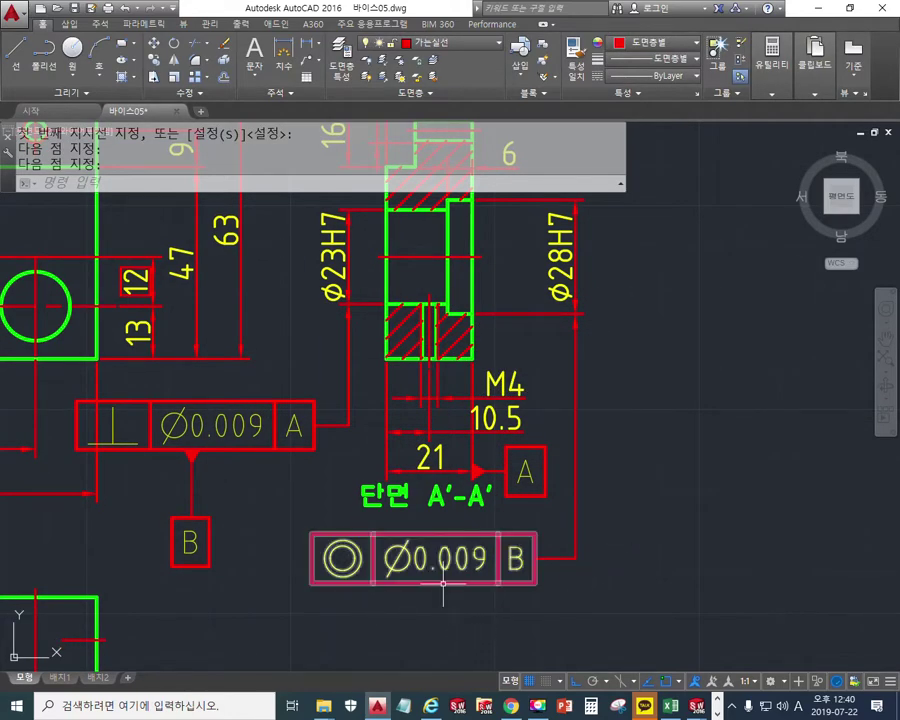
{"action": "mouse_move", "coordinate": [443, 583]}
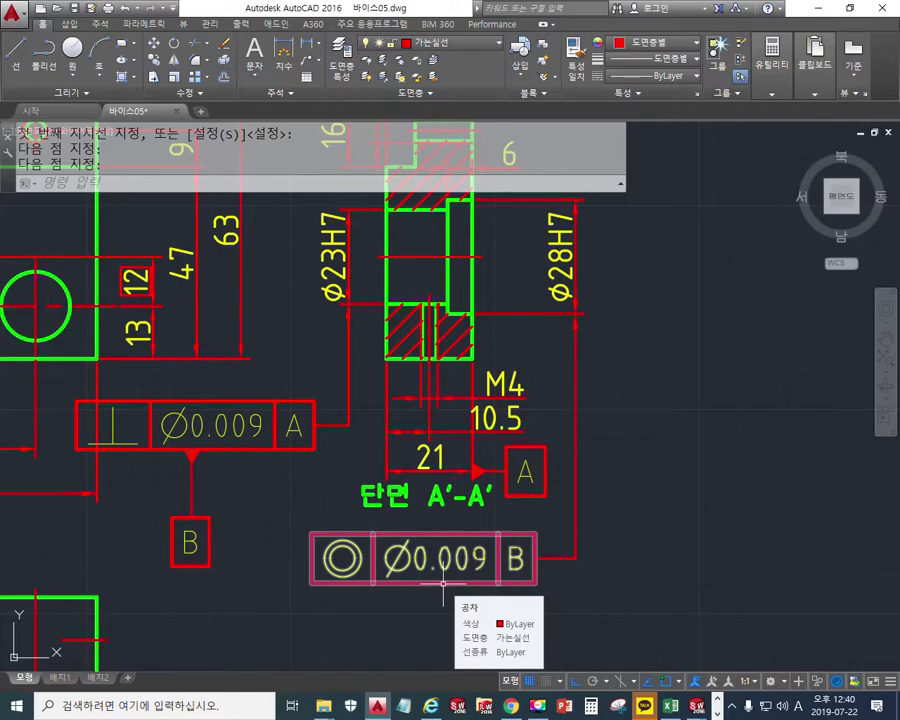
- Mark the face controlled by the parallelism frame in the reference section C-C with a screen pen stroke, and clear the mark
{"action": "scroll", "coordinate": [609, 425], "scroll_direction": "down", "scroll_amount": 10}
{"action": "middle_click_drag", "start_coordinate": [630, 335], "coordinate": [530, 300]}
{"action": "scroll", "coordinate": [530, 300], "scroll_direction": "up", "scroll_amount": 3}
{"action": "scroll", "coordinate": [513, 392], "scroll_direction": "up", "scroll_amount": 5}
{"action": "mouse_move", "coordinate": [513, 392]}
{"action": "middle_mouse_down"}
{"action": "mouse_move", "coordinate": [527, 356]}
{"action": "mouse_move", "coordinate": [527, 370]}
{"action": "middle_mouse_up"}
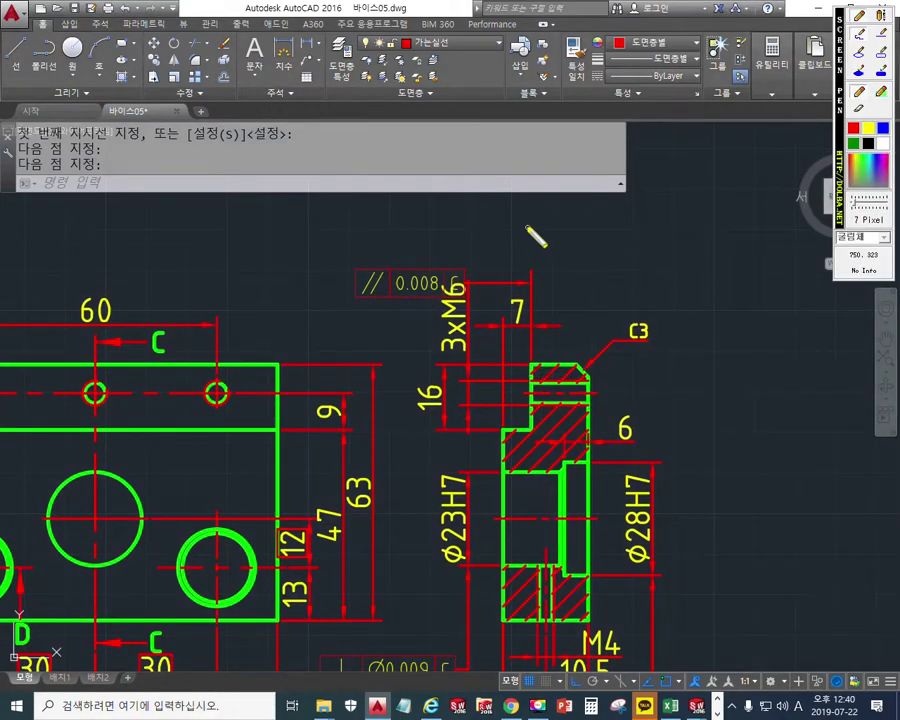
{"action": "left_click_drag", "start_coordinate": [528, 229], "coordinate": [541, 405]}
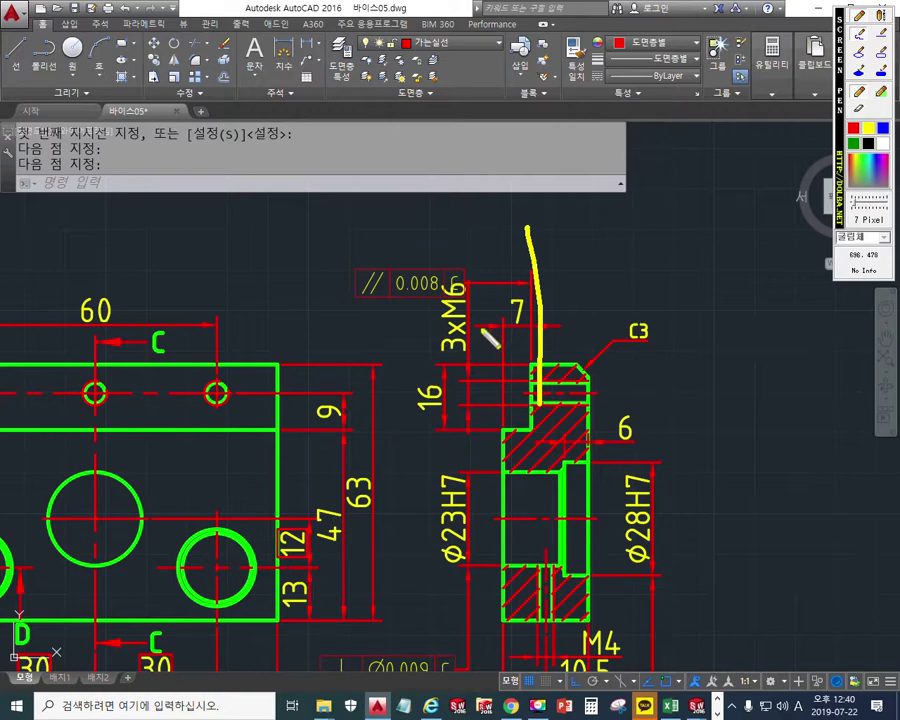
{"action": "key", "text": "Escape"}
- Move the part 2 number balloon and surface finish symbol straight down, closer to the top of the front view
{"action": "scroll", "coordinate": [518, 348], "scroll_direction": "down", "scroll_amount": 6}
{"action": "middle_click_drag", "start_coordinate": [474, 436], "coordinate": [471, 380]}
{"action": "scroll", "coordinate": [462, 391], "scroll_direction": "up", "scroll_amount": 2}
{"action": "scroll", "coordinate": [445, 434], "scroll_direction": "down", "scroll_amount": 6}
{"action": "middle_click_drag", "start_coordinate": [350, 522], "coordinate": [572, 200]}
{"action": "middle_click_drag", "start_coordinate": [380, 525], "coordinate": [394, 494]}
{"action": "scroll", "coordinate": [508, 443], "scroll_direction": "up", "scroll_amount": 4}
{"action": "scroll", "coordinate": [470, 445], "scroll_direction": "up", "scroll_amount": 6}
{"action": "scroll", "coordinate": [470, 445], "scroll_direction": "down", "scroll_amount": 2}
{"action": "scroll", "coordinate": [480, 430], "scroll_direction": "down", "scroll_amount": 2}
{"action": "scroll", "coordinate": [474, 440], "scroll_direction": "up", "scroll_amount": 1}
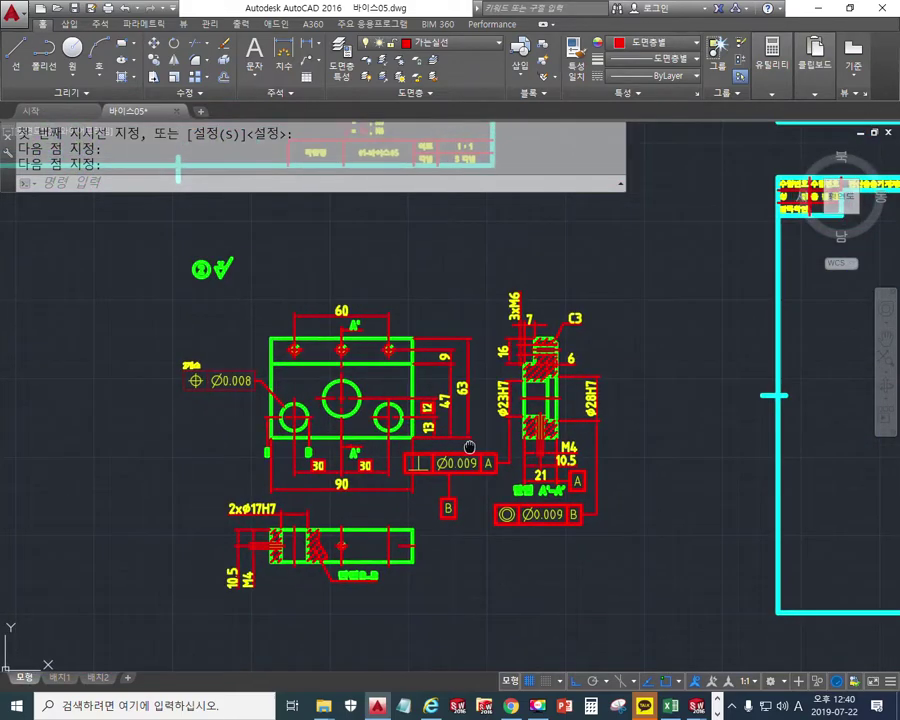
{"action": "scroll", "coordinate": [458, 418], "scroll_direction": "down", "scroll_amount": 1}
{"action": "type", "text": "m"}
{"action": "key", "text": "Return"}
{"action": "left_click", "coordinate": [241, 287]}
{"action": "left_click", "coordinate": [133, 241]}
{"action": "key", "text": "Return"}
{"action": "left_click", "coordinate": [138, 273]}
{"action": "left_click", "coordinate": [166, 315]}
- Move the part 2 balloon and finish symbol about 23 mm horizontally toward the front view, and save the drawing
{"action": "key", "text": "Return"}
{"action": "left_click", "coordinate": [244, 320]}
{"action": "left_click", "coordinate": [125, 235]}
{"action": "key", "text": "Return"}
{"action": "left_click", "coordinate": [130, 290]}
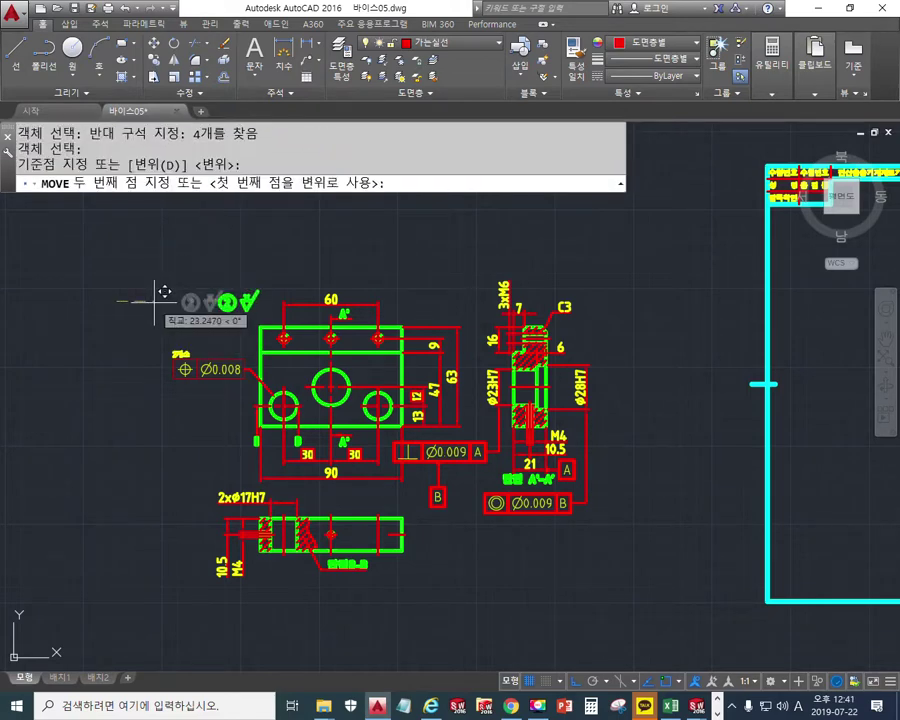
{"action": "left_click", "coordinate": [163, 290]}
{"action": "scroll", "coordinate": [380, 395], "scroll_direction": "up", "scroll_amount": 2}
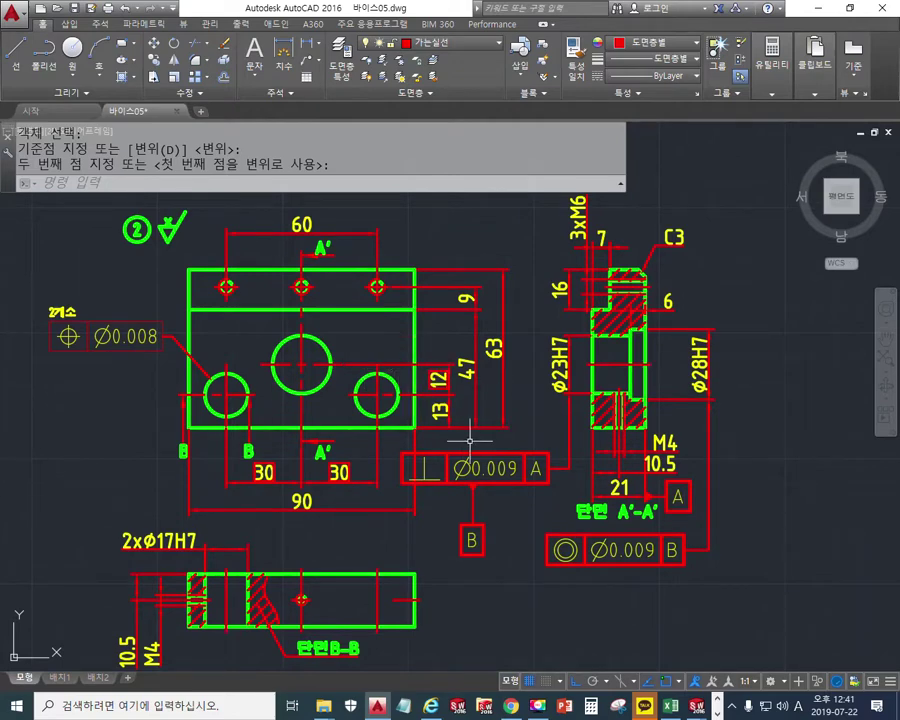
{"action": "key", "text": "ctrl+s"}
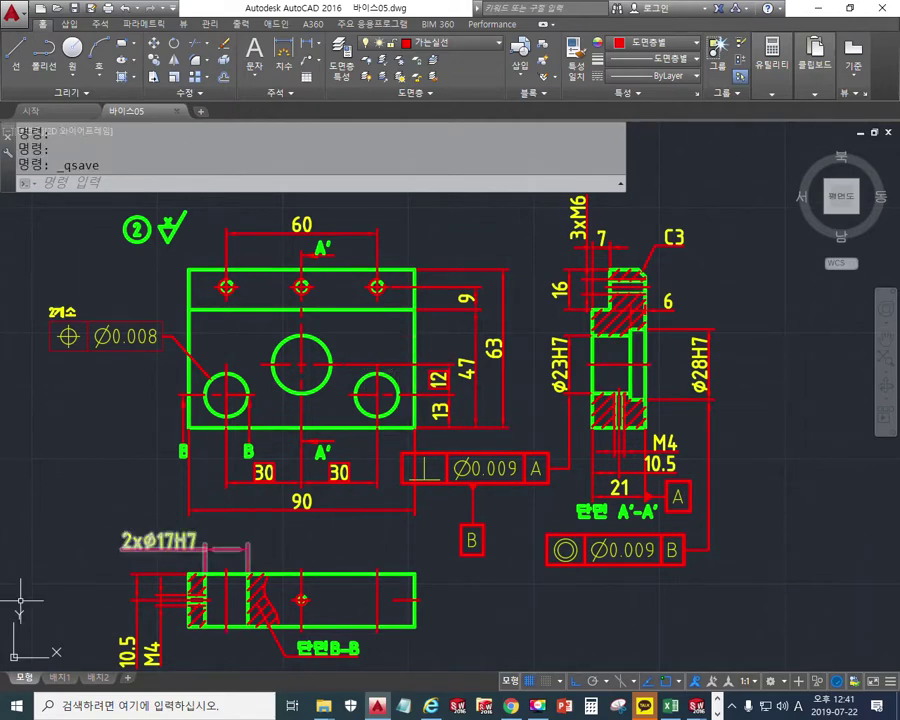